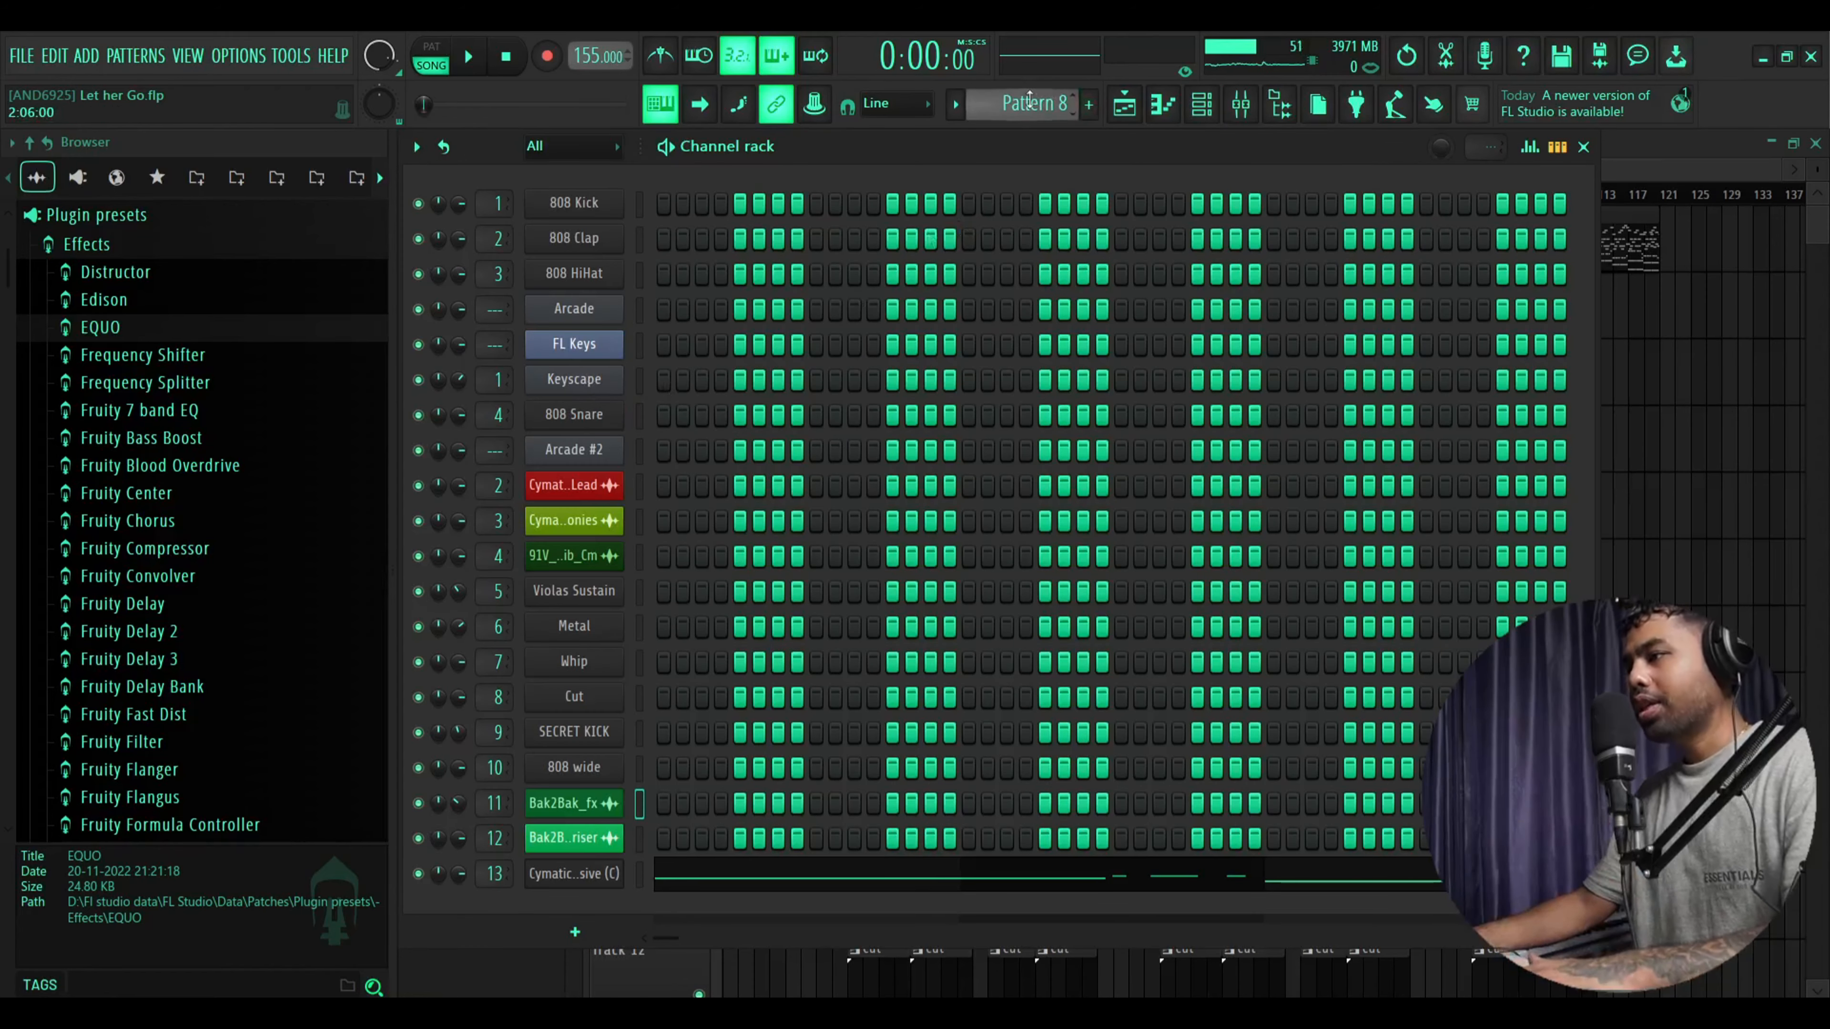
Switch to Pattern 1, open the Keyscape part in the piano roll, and examine its full note arrangement
scroll(1030, 106, up, 7)
click(892, 389)
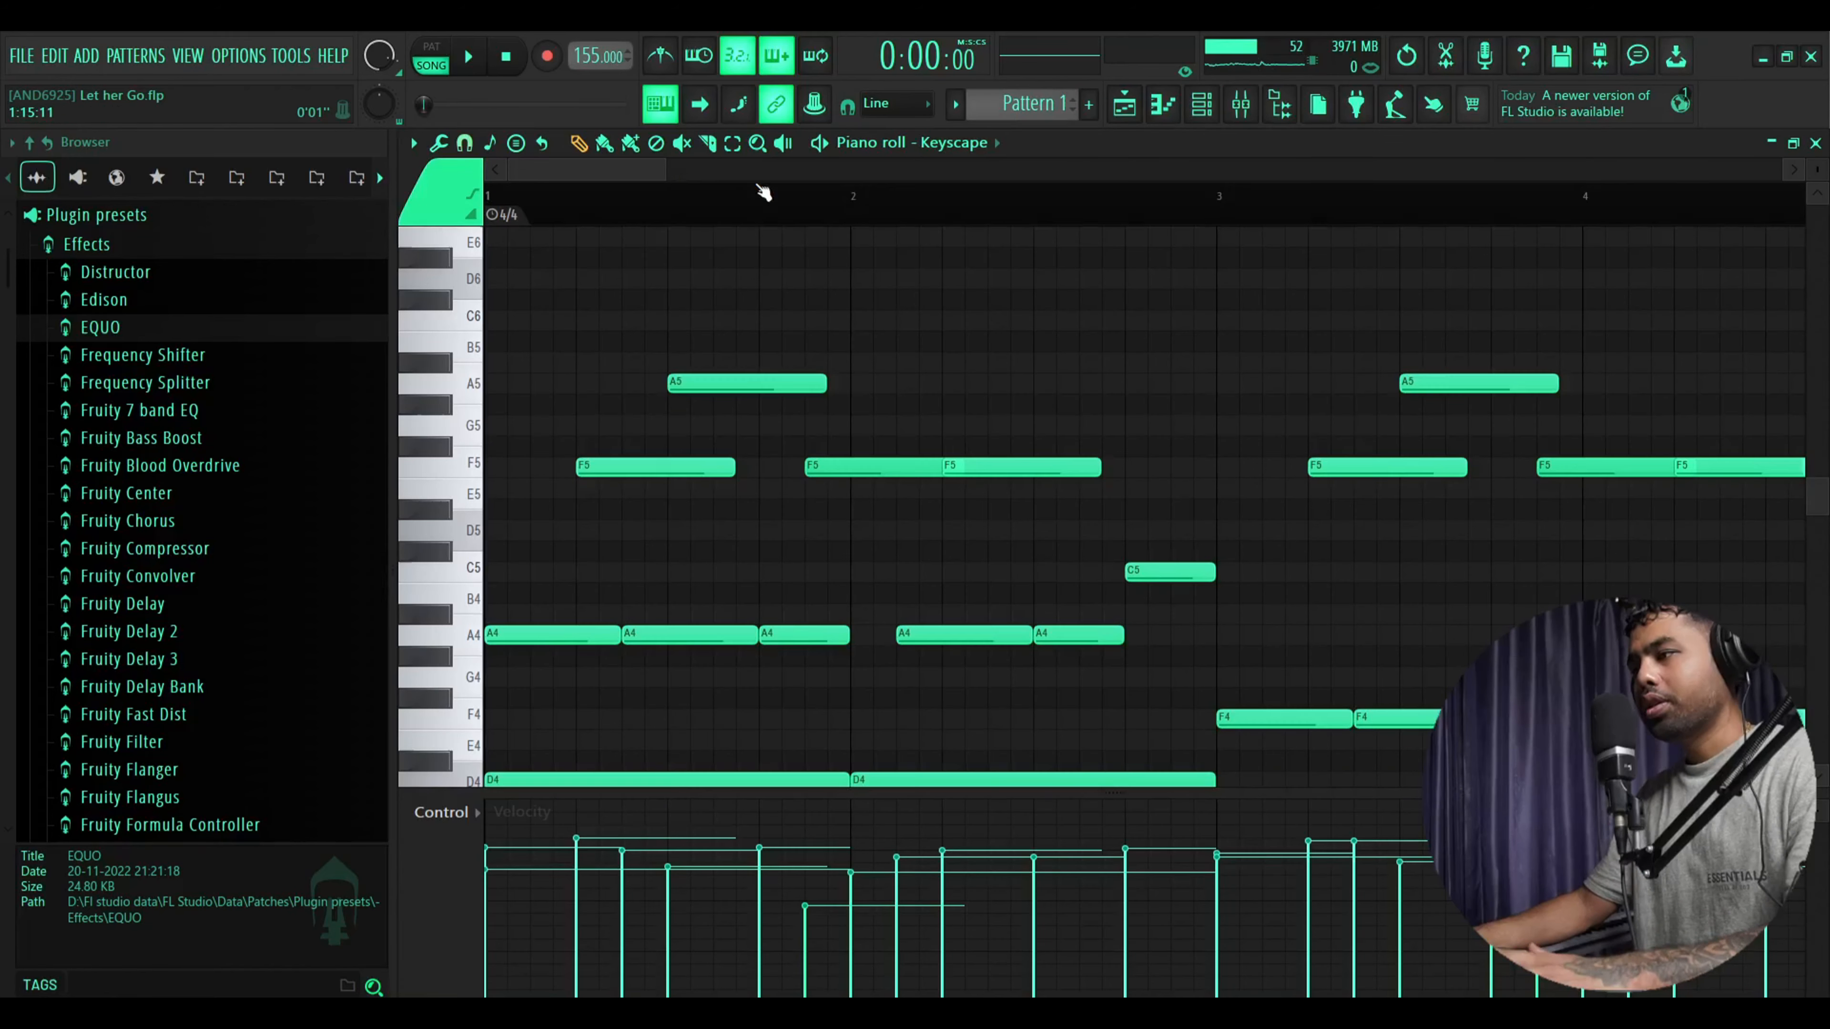
drag(806, 169, 1718, 169)
scroll(1558, 506, down, 4)
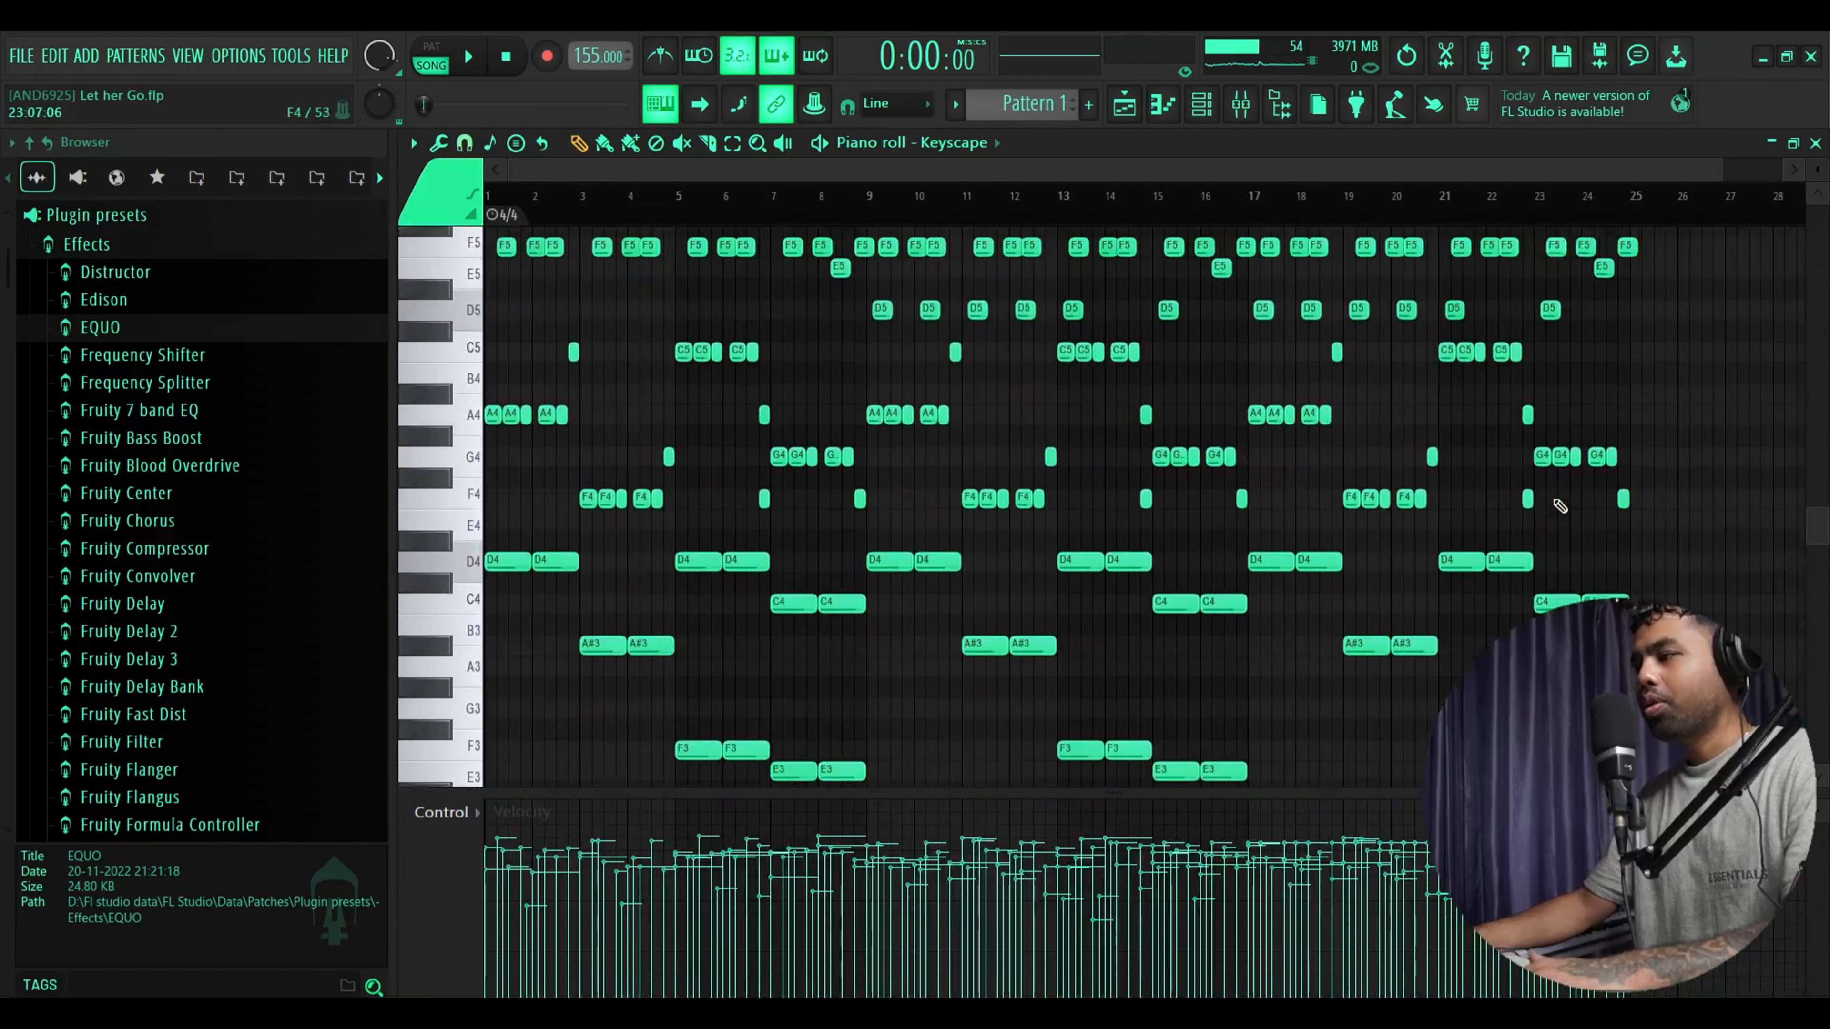
scroll(1559, 507, up, 2)
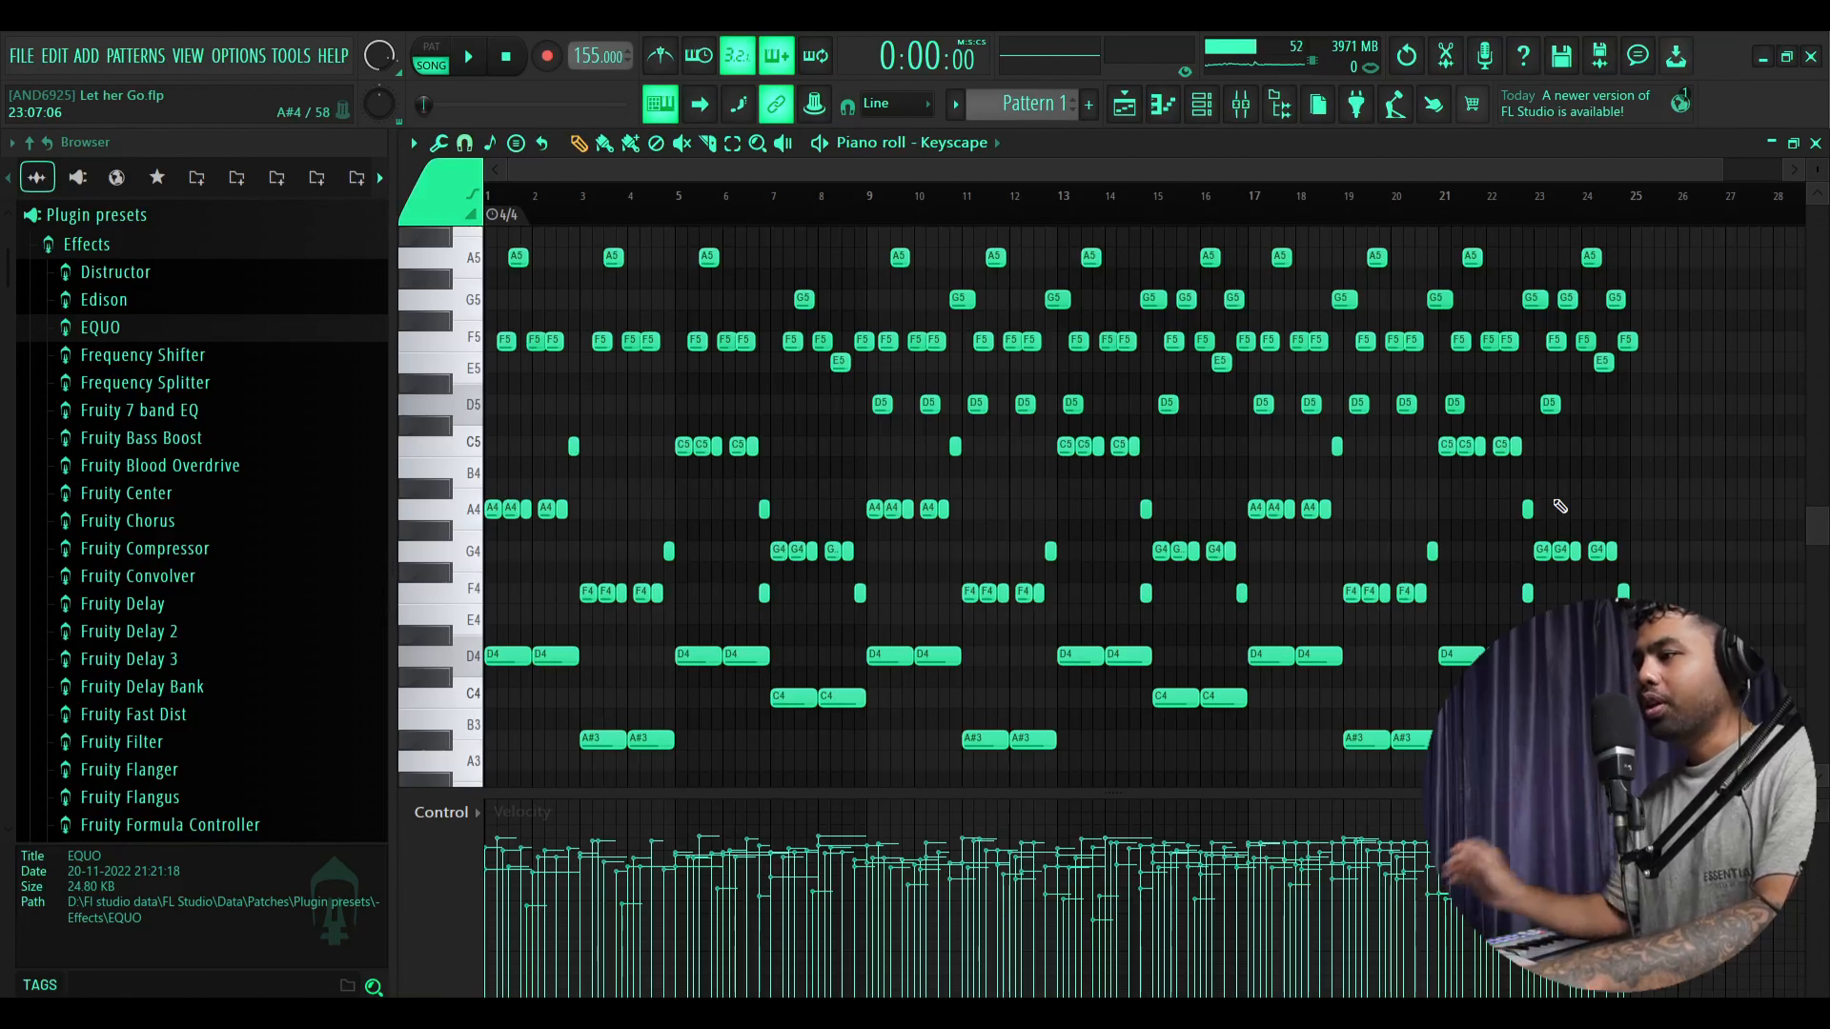
scroll(1560, 507, up, 2)
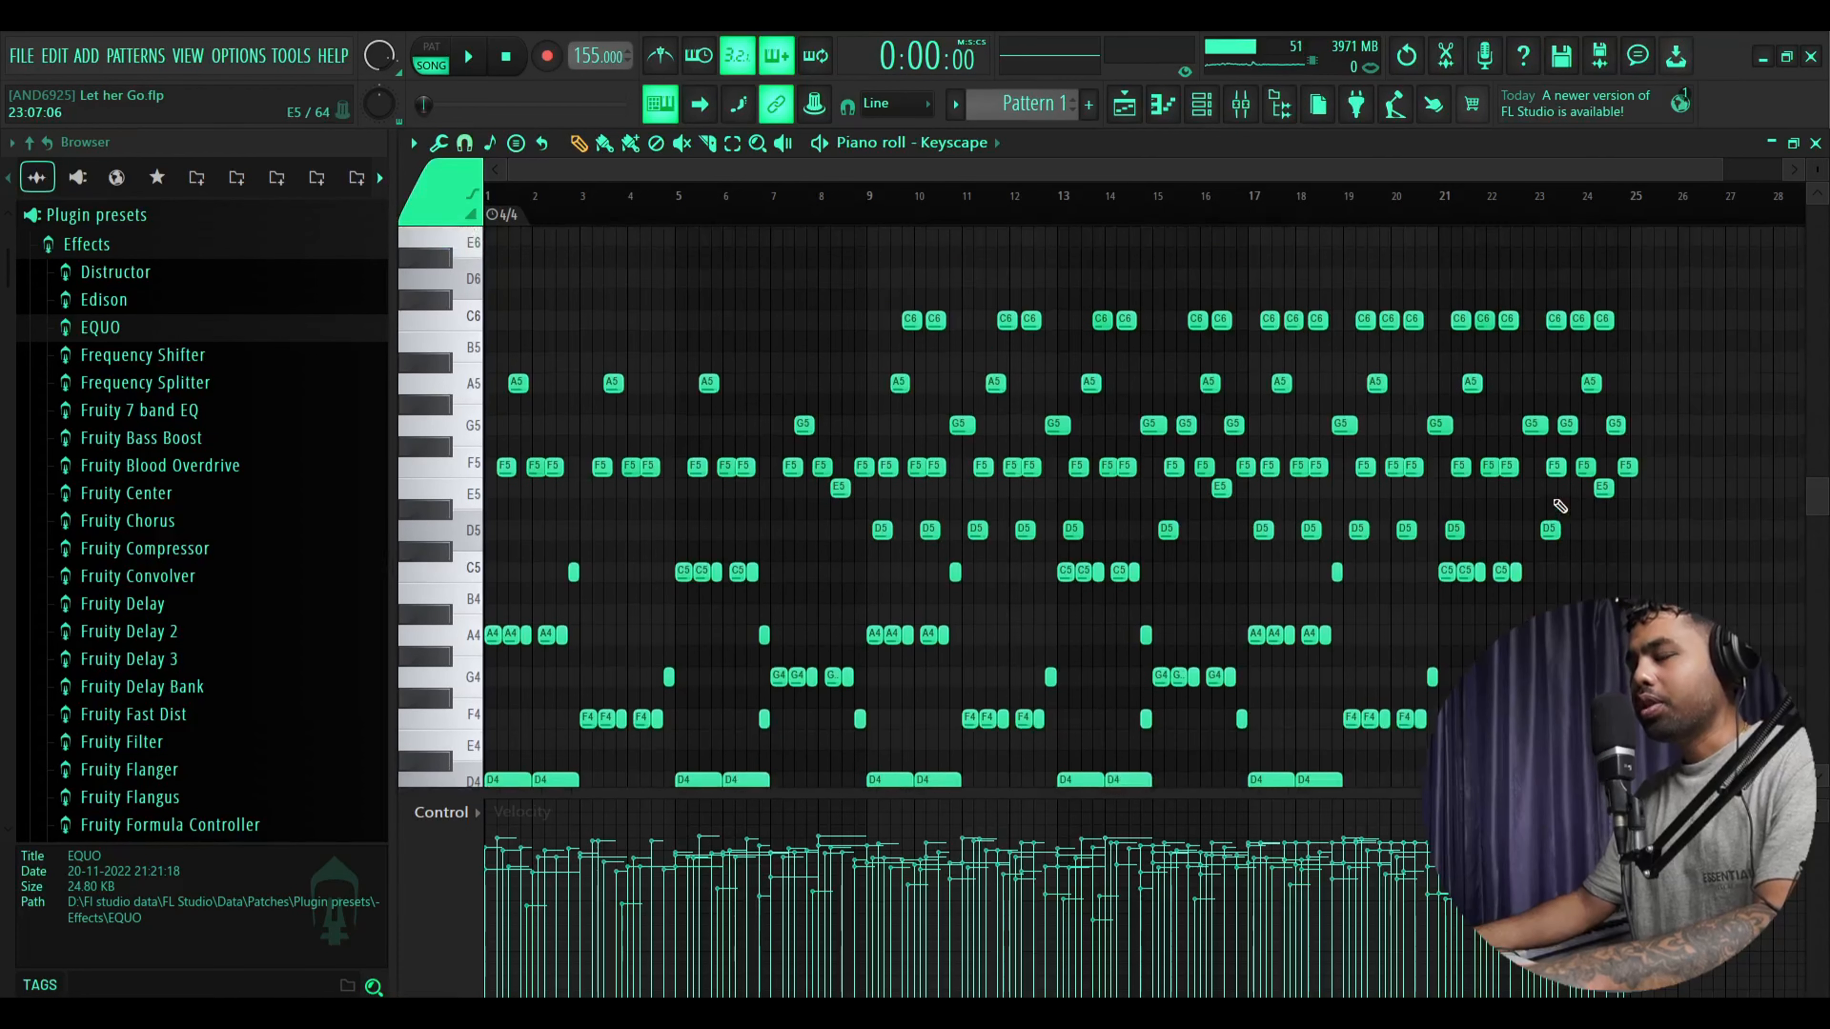
scroll(1560, 507, down, 2)
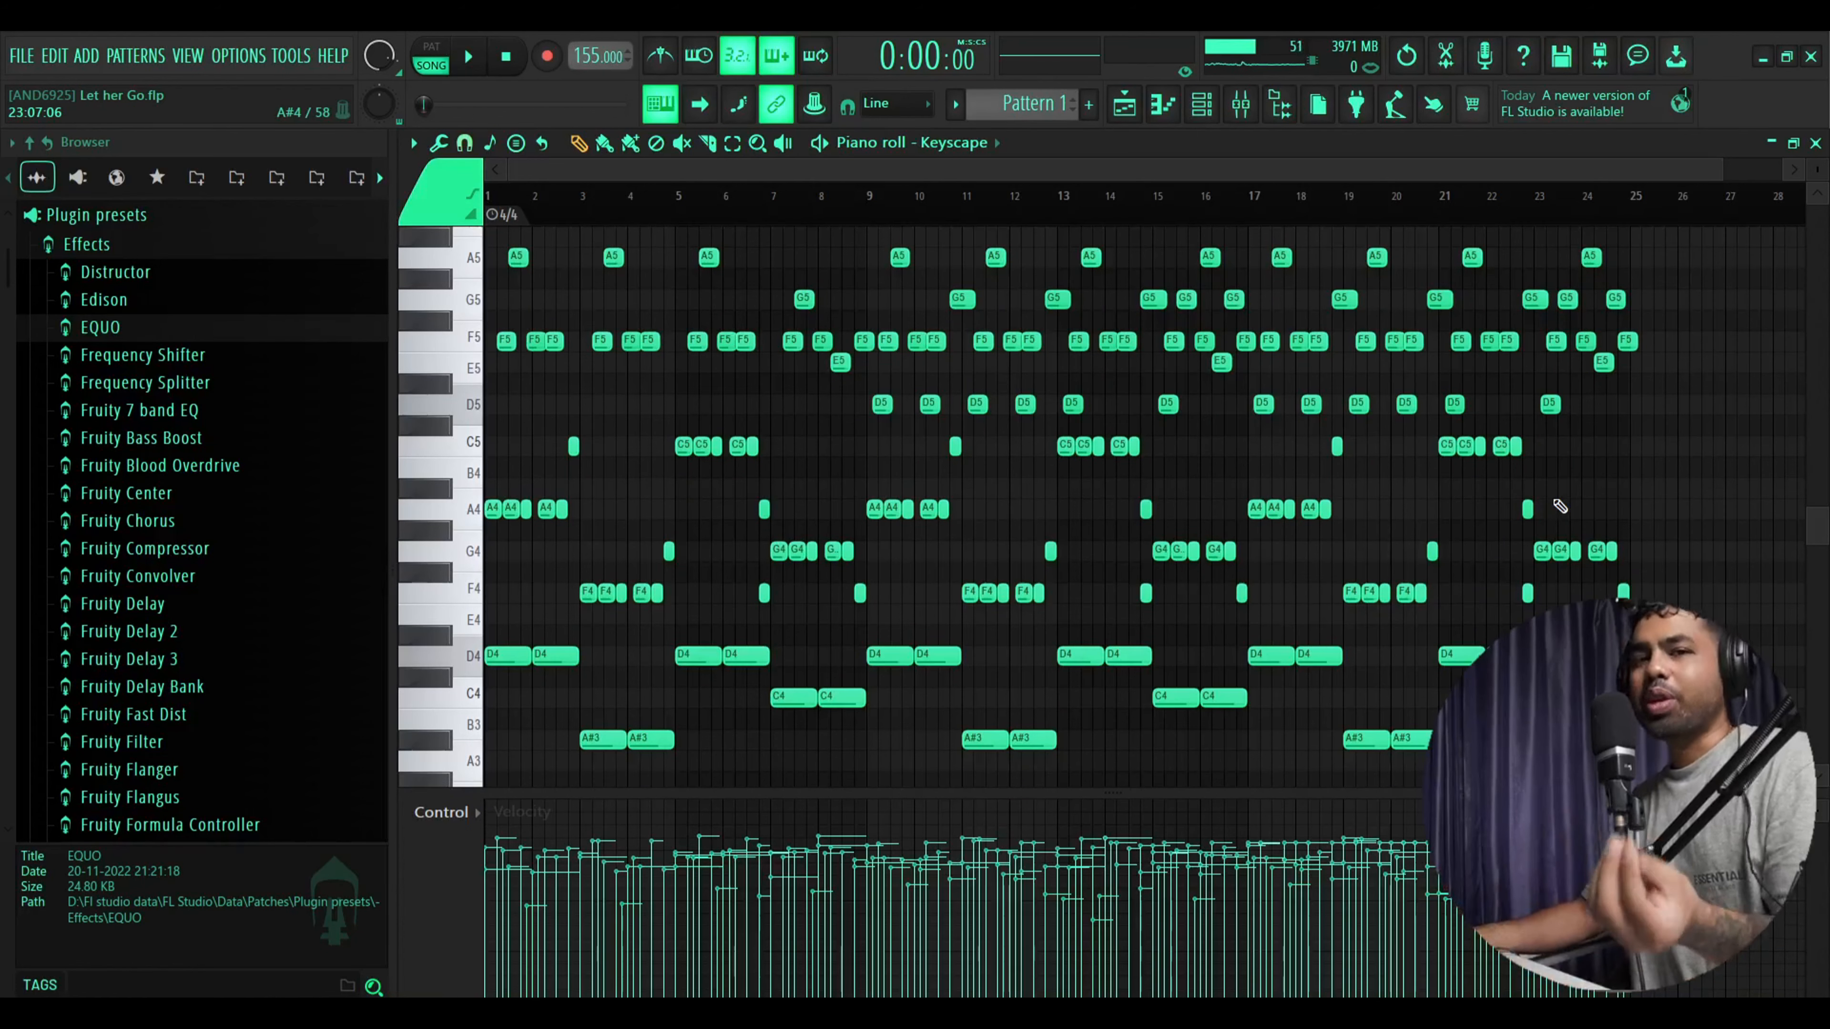
scroll(1560, 507, up, 1)
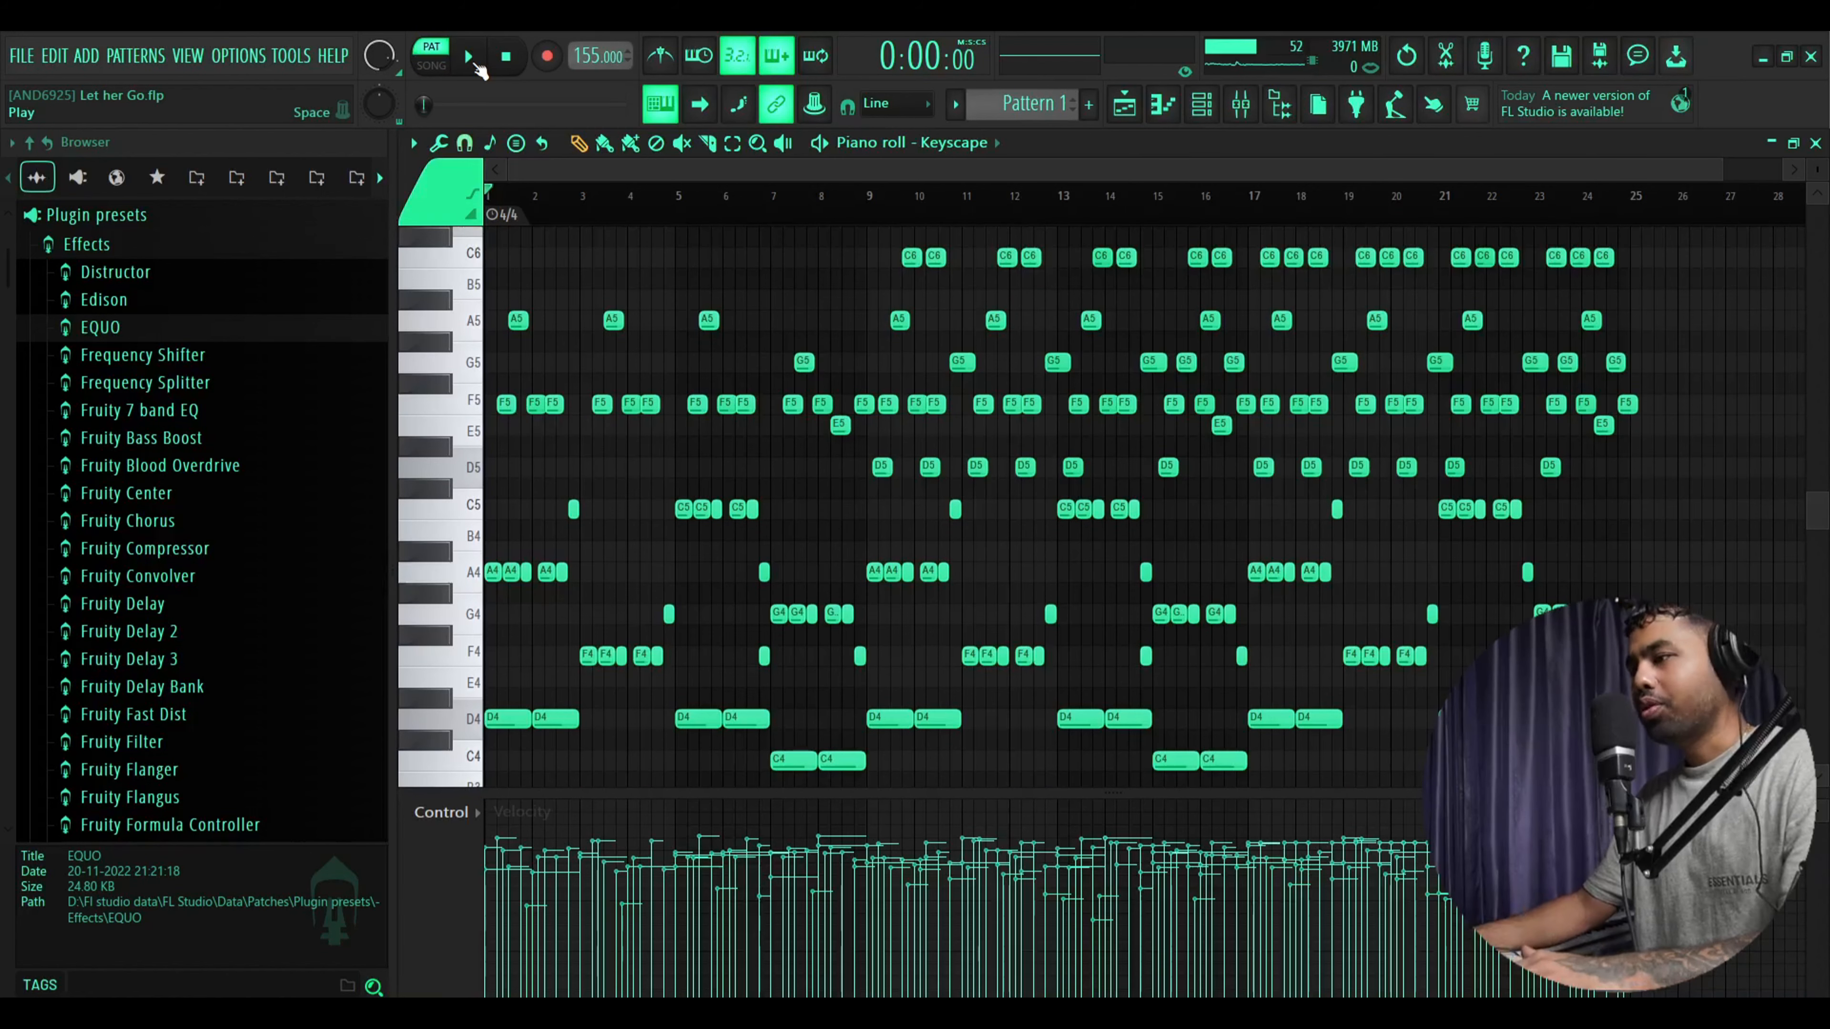
Play back Pattern 1's Keyscape melody in pattern mode and stop playback after reviewing the notes
click(471, 59)
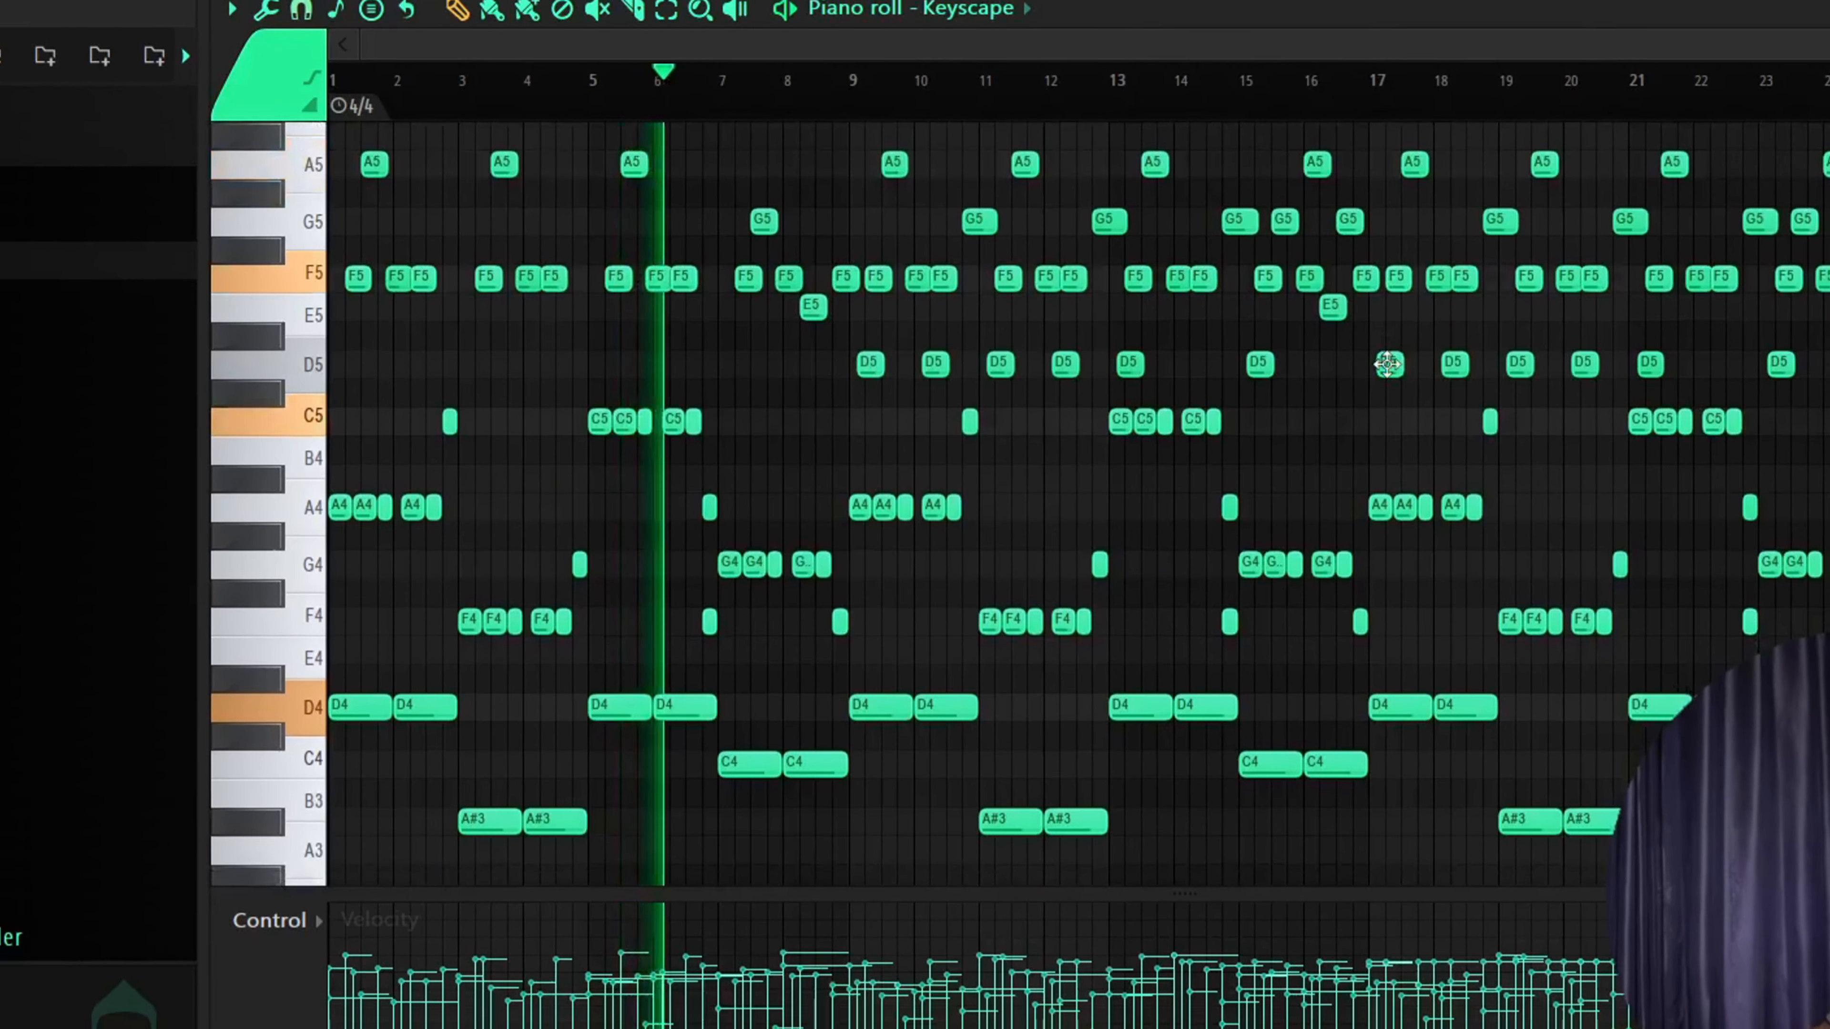
scroll(1380, 376, down, 3)
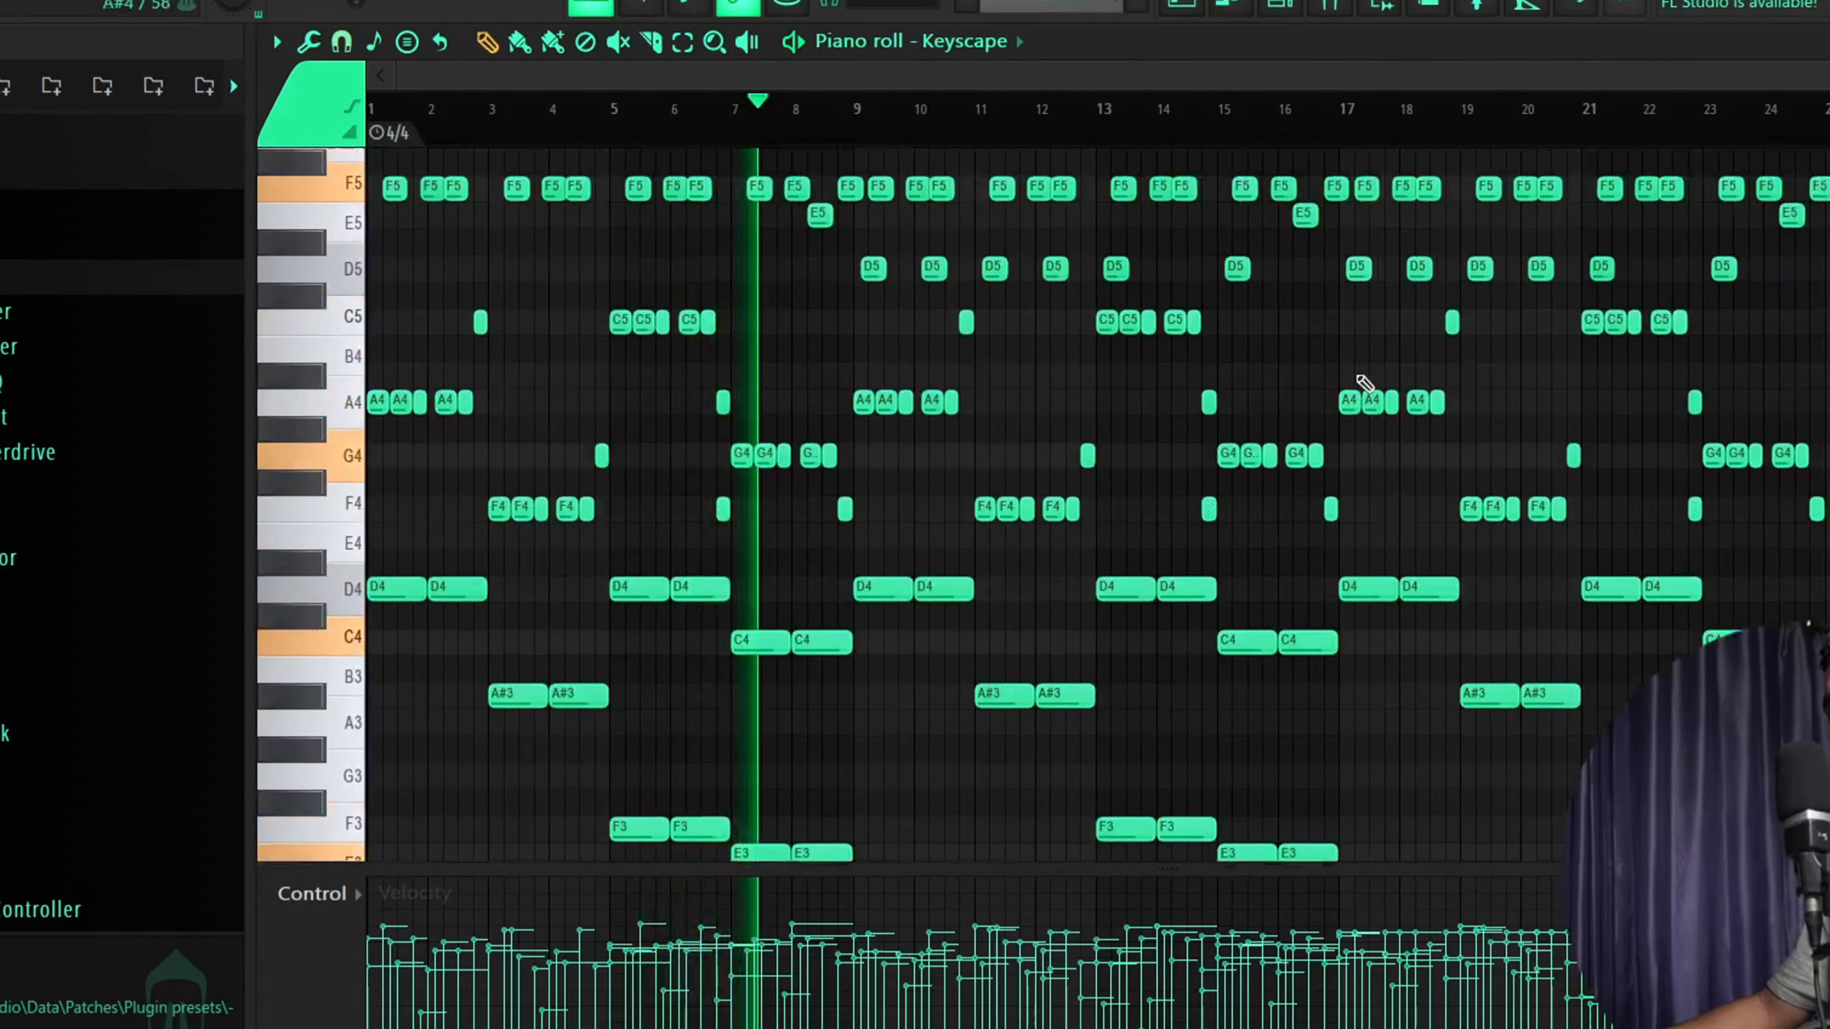
scroll(1364, 382, up, 3)
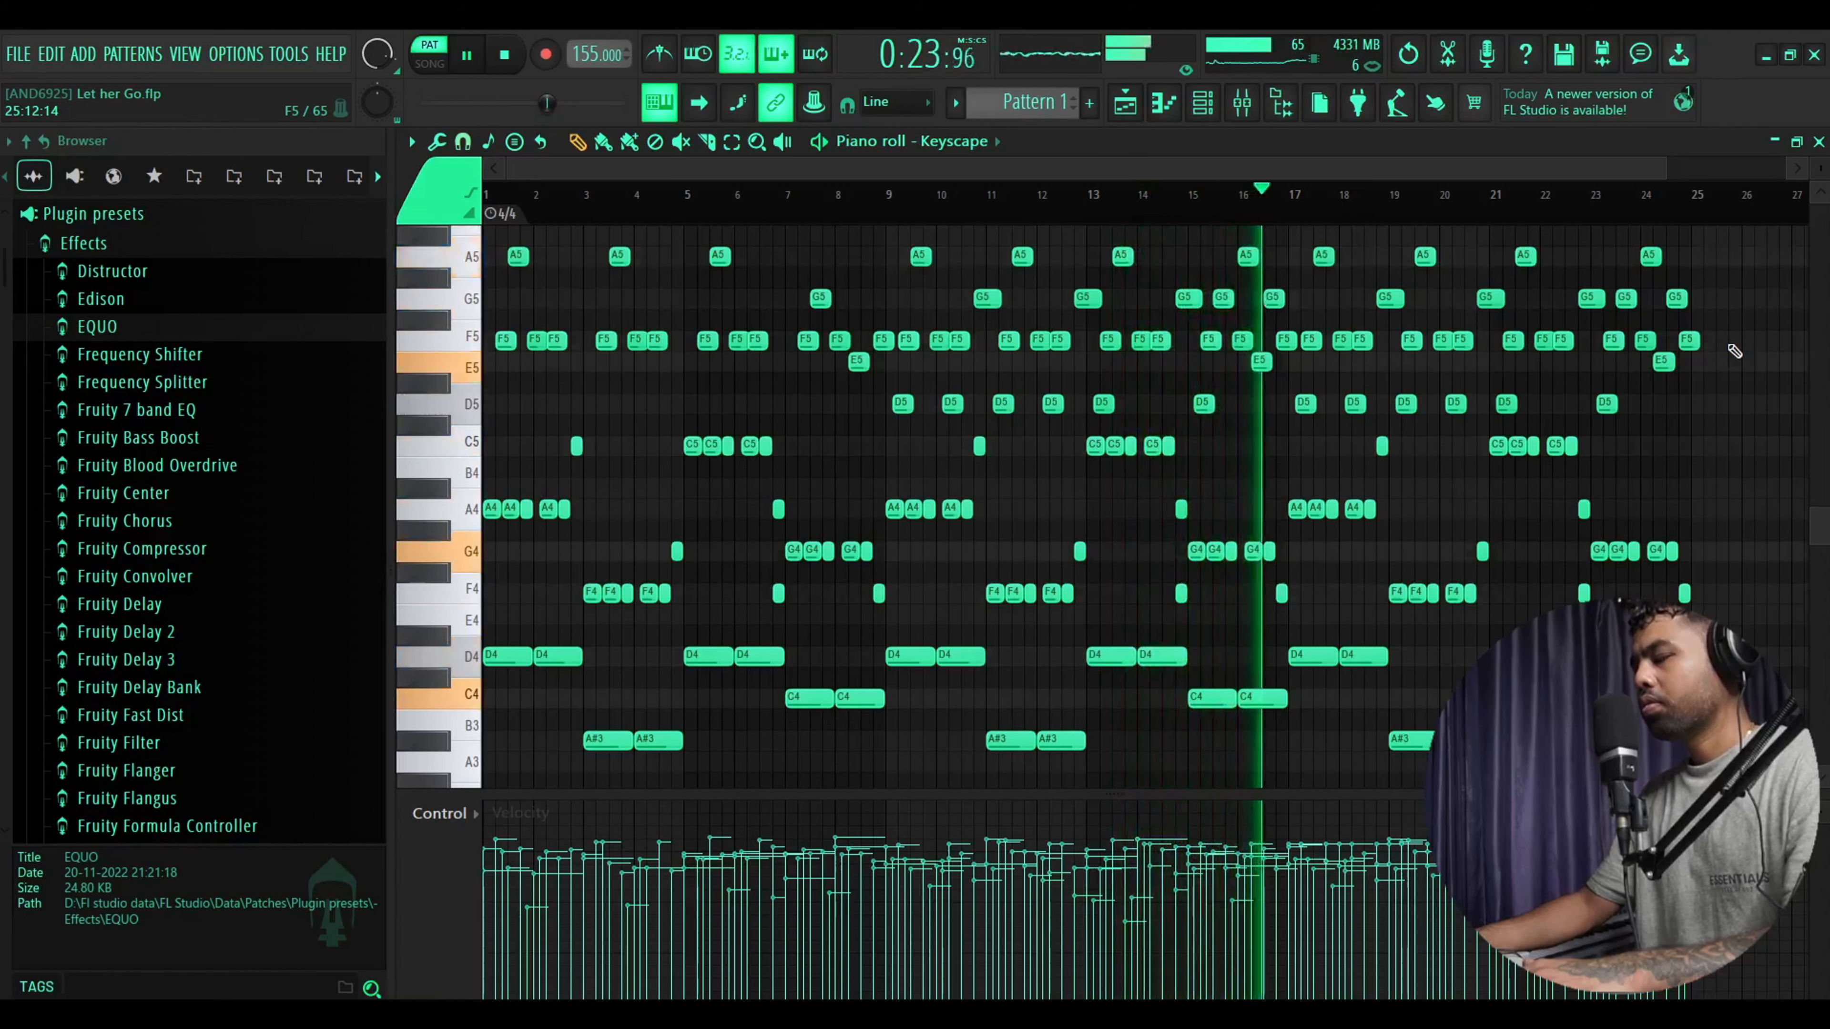
key(space)
scroll(1733, 351, up, 3)
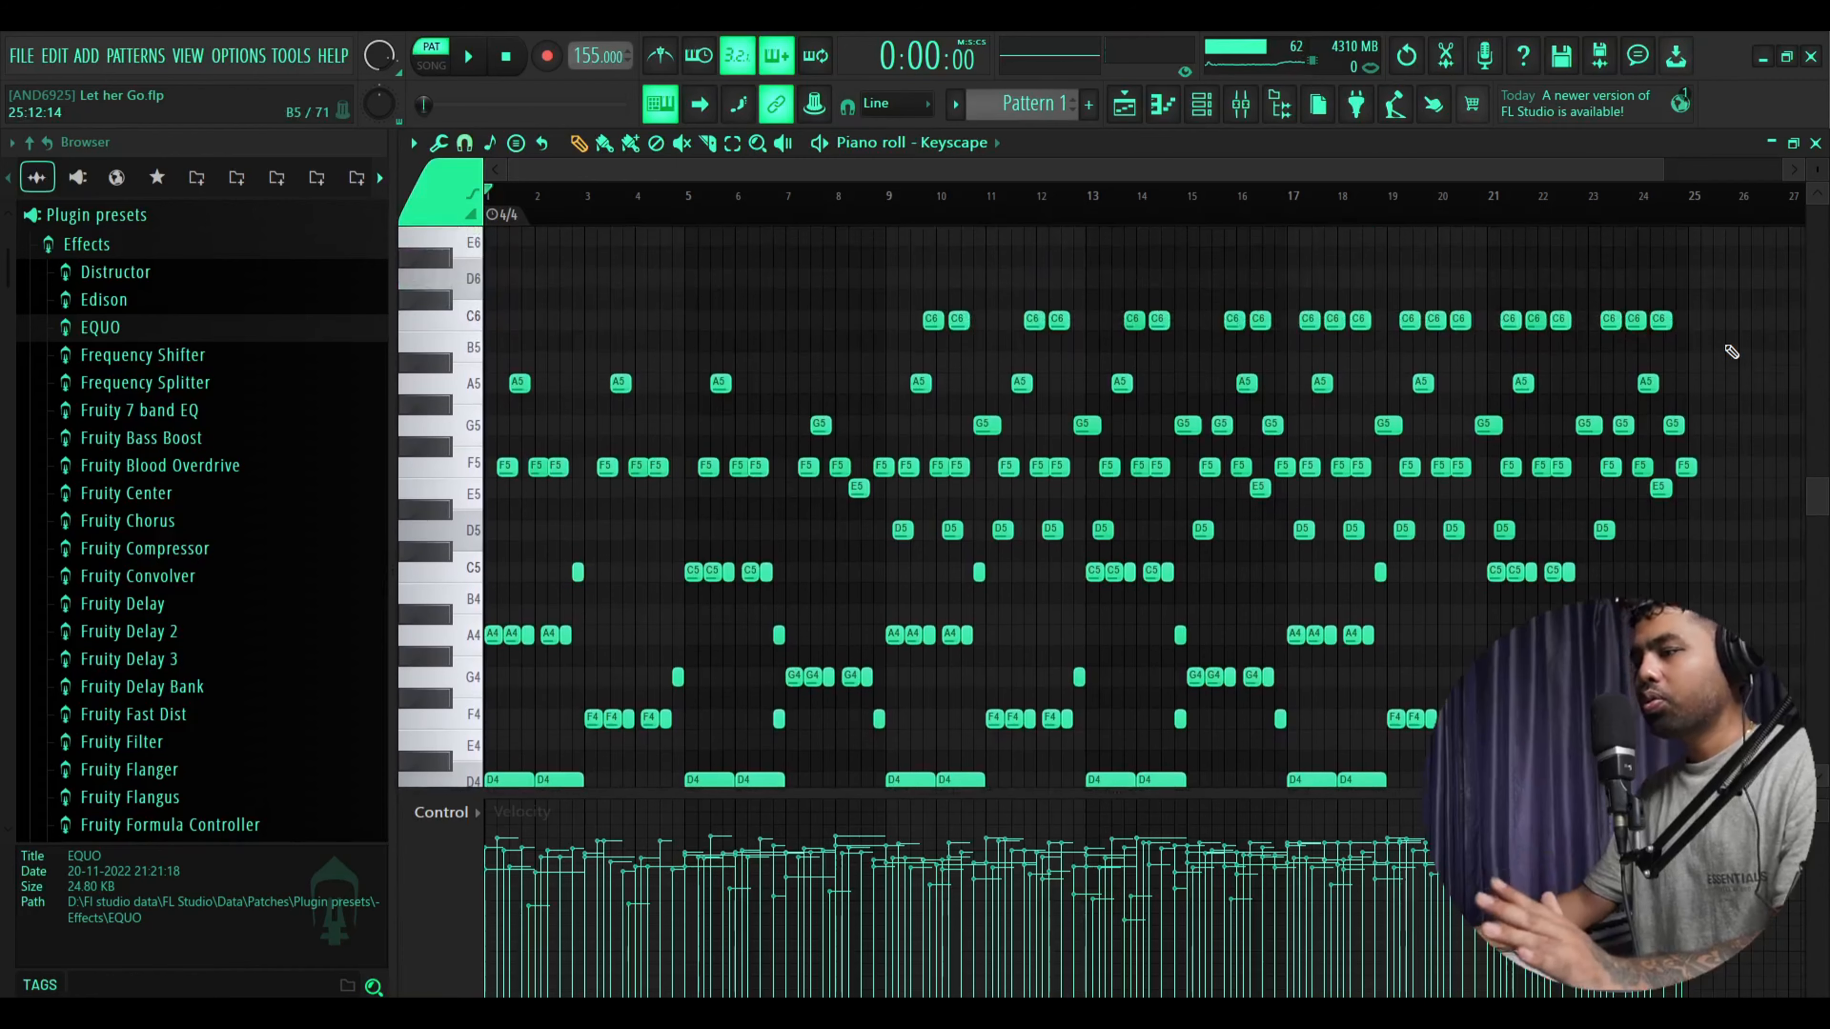
scroll(1733, 351, down, 2)
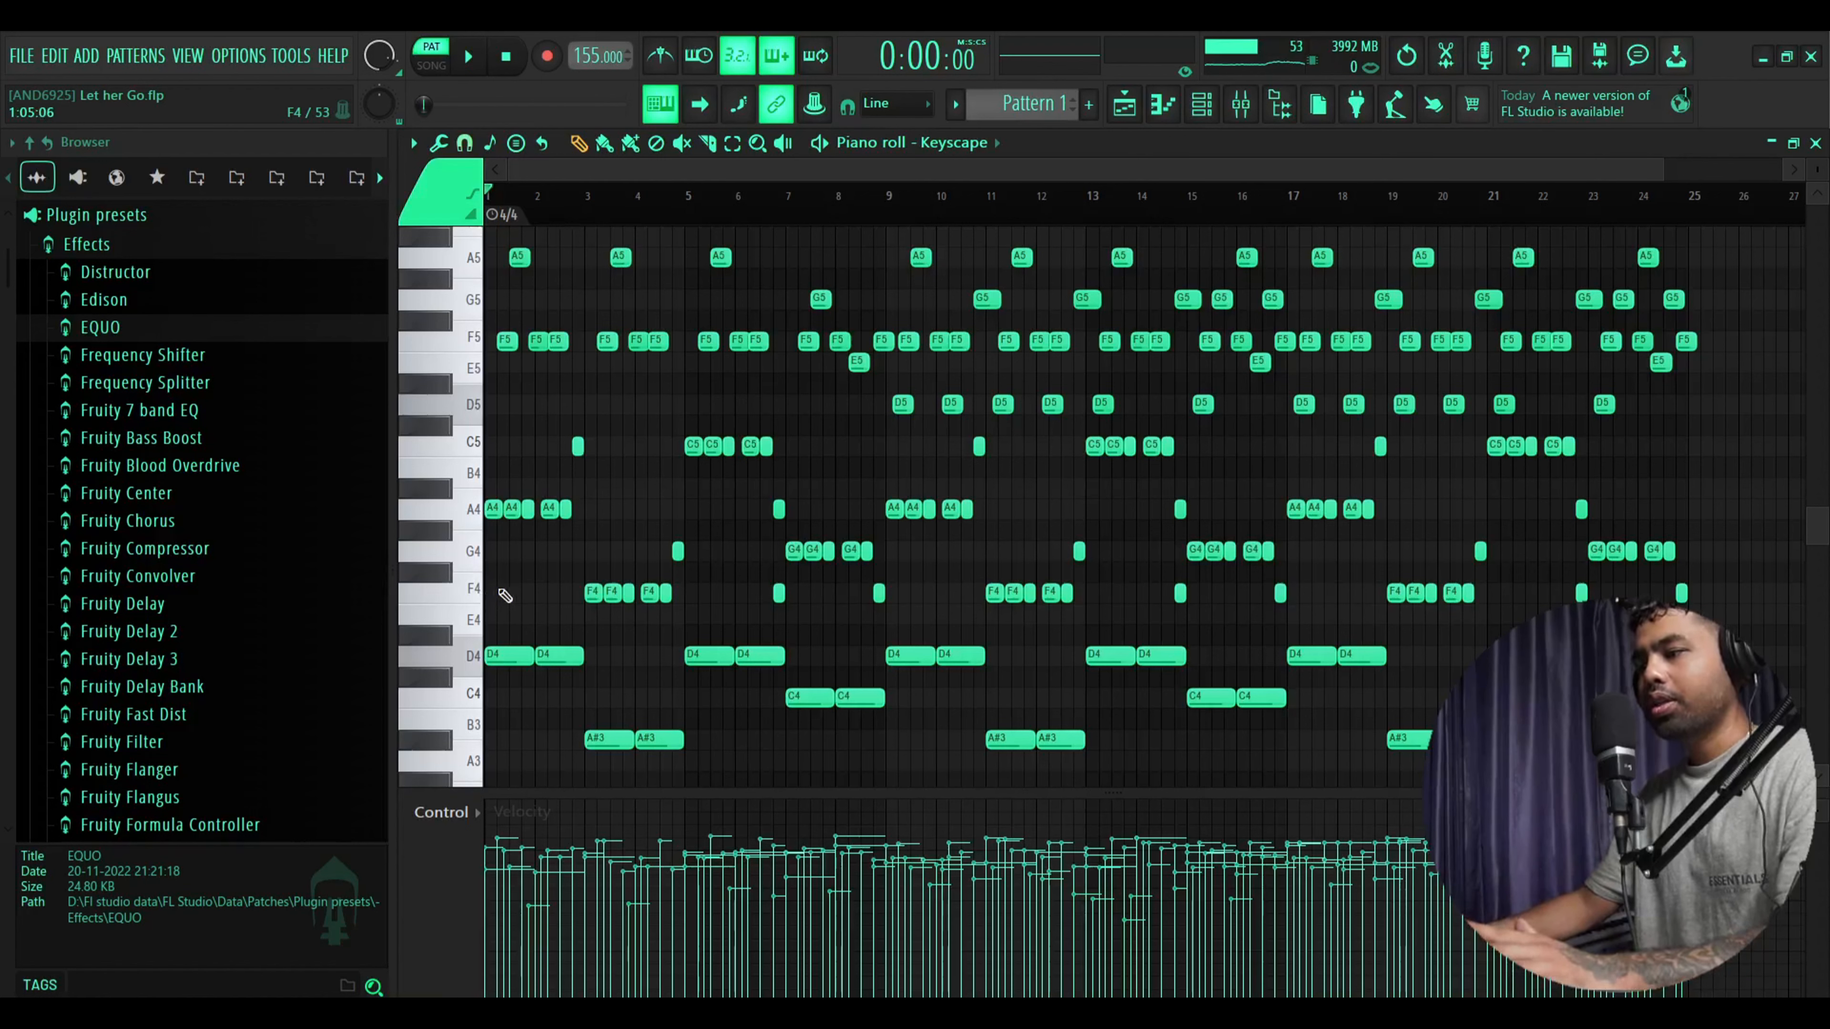
click(487, 592)
drag(492, 594, 546, 320)
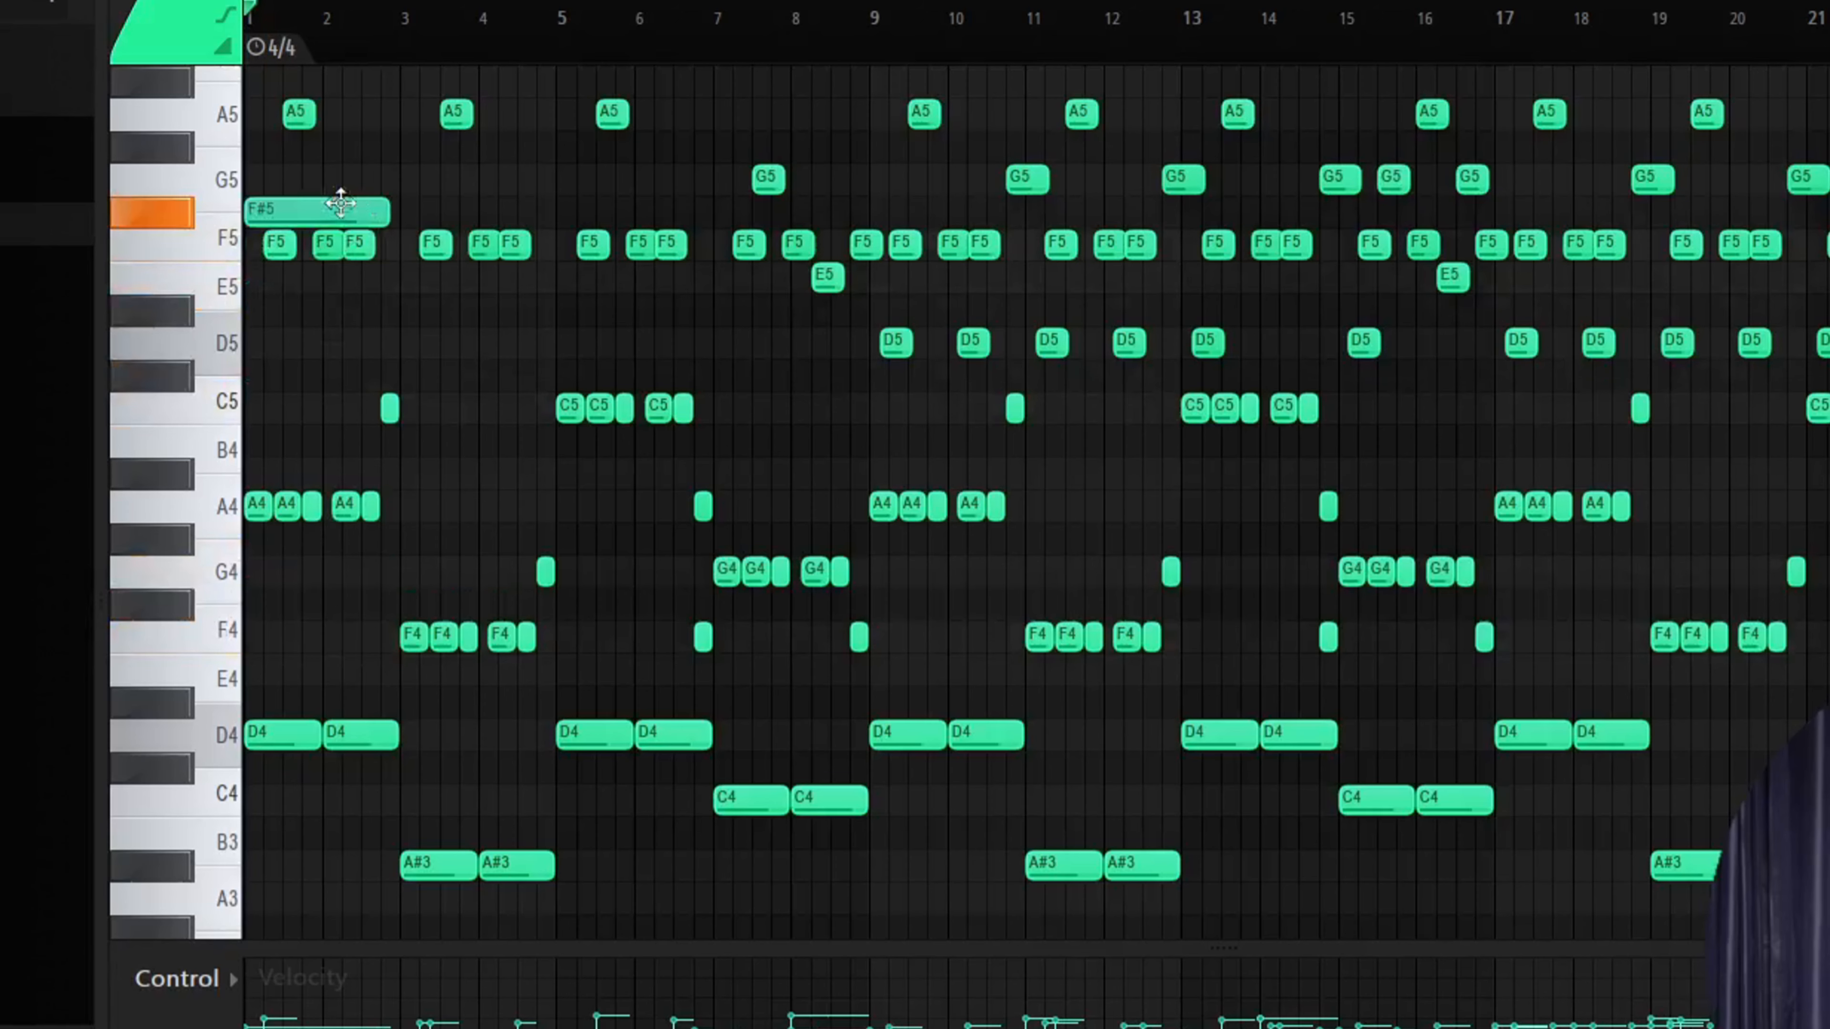
drag(341, 203, 331, 205)
right_click(319, 213)
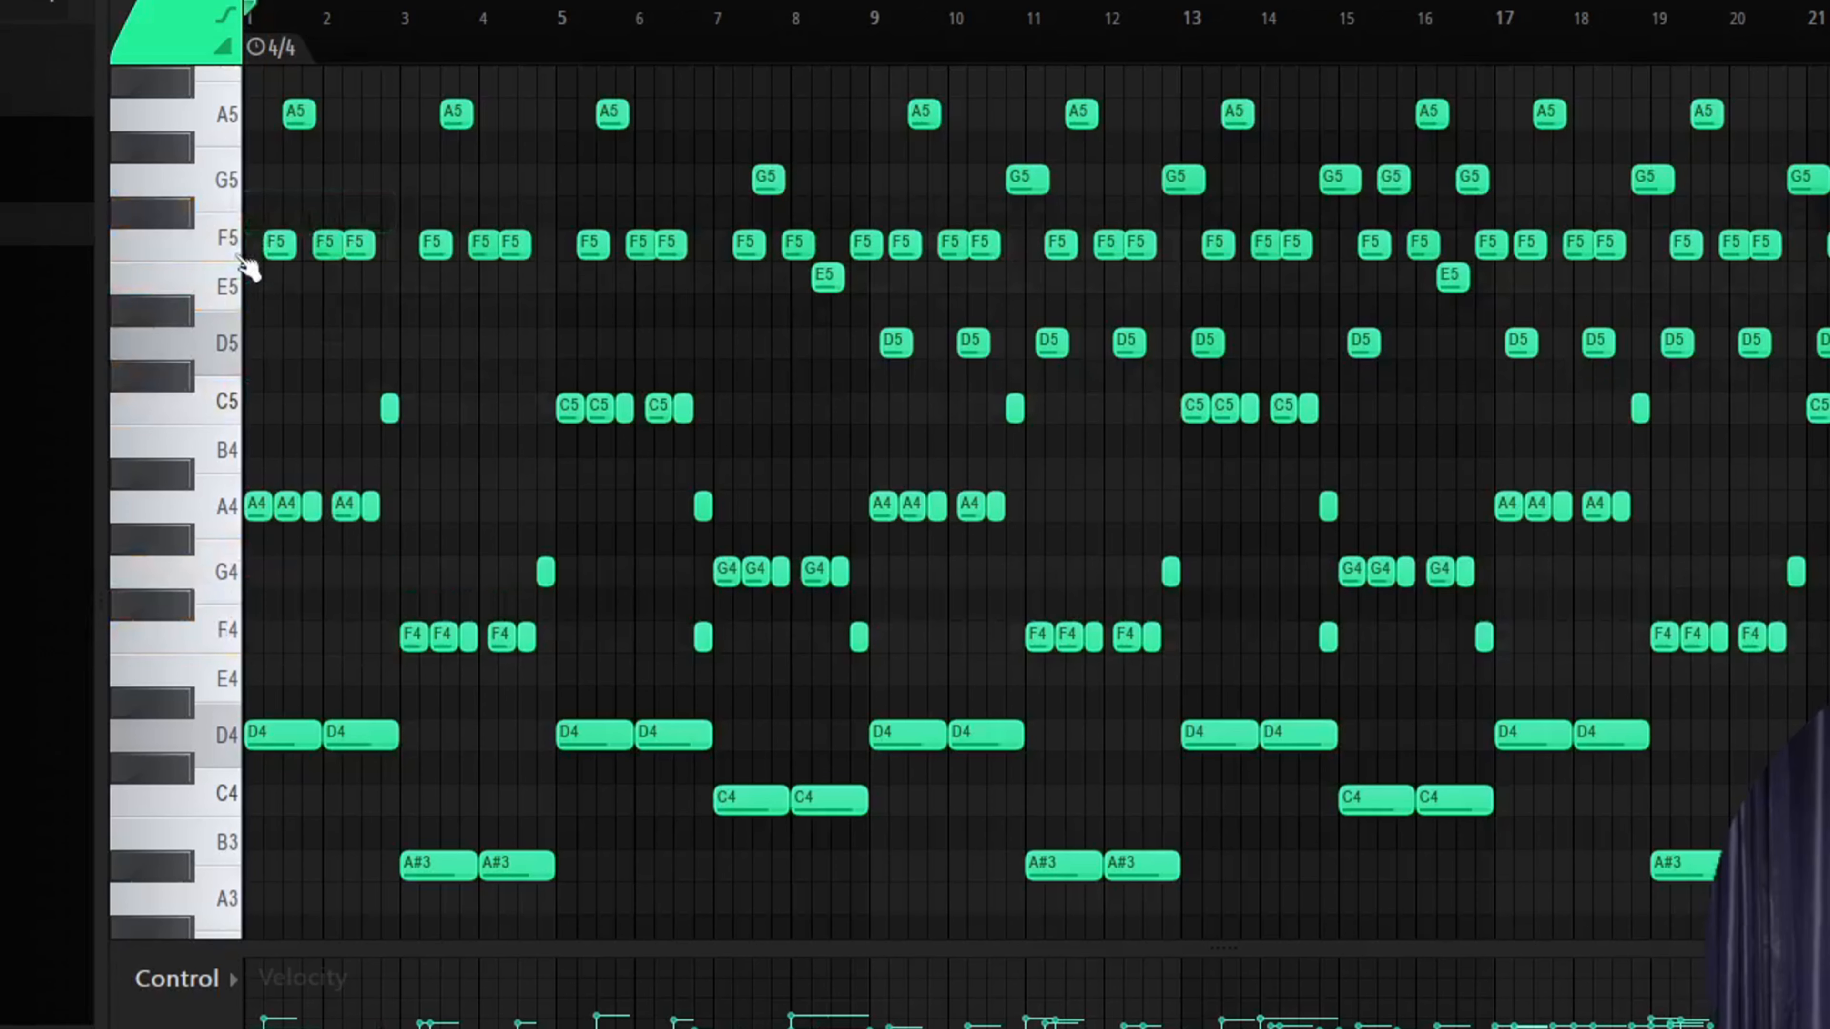
scroll(539, 475, up, 1)
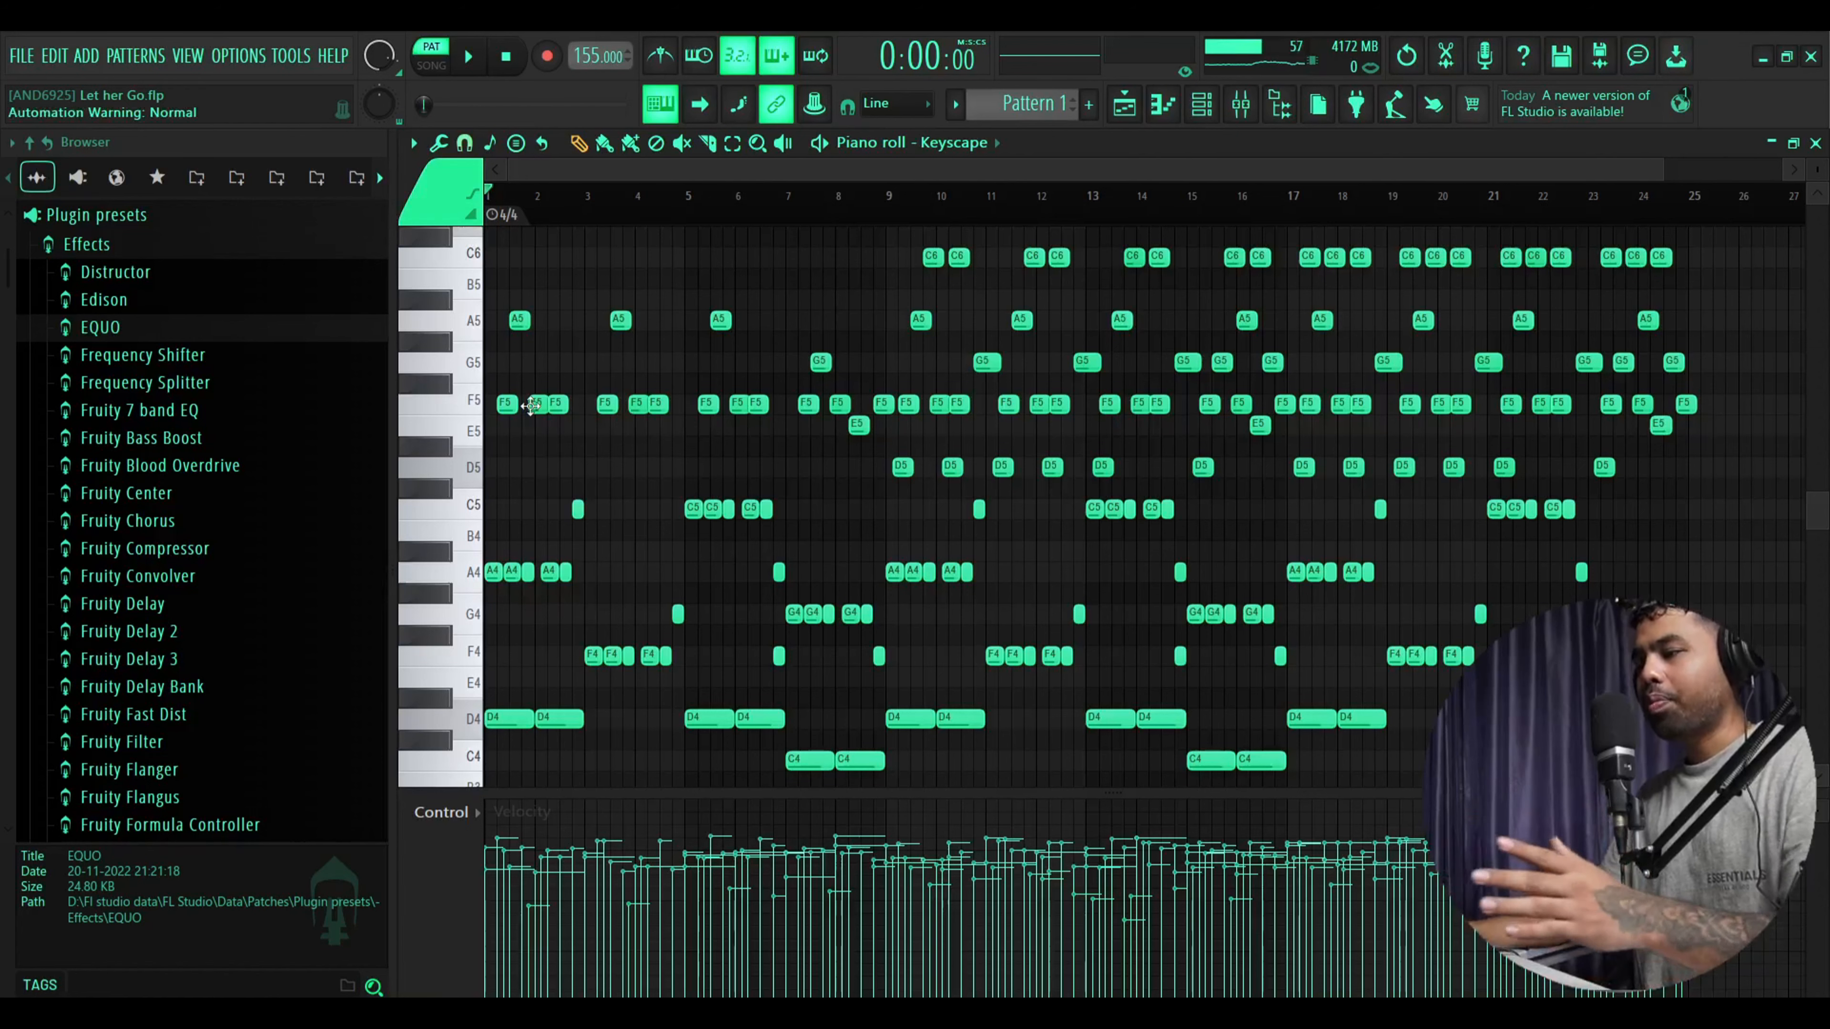
scroll(634, 570, down, 1)
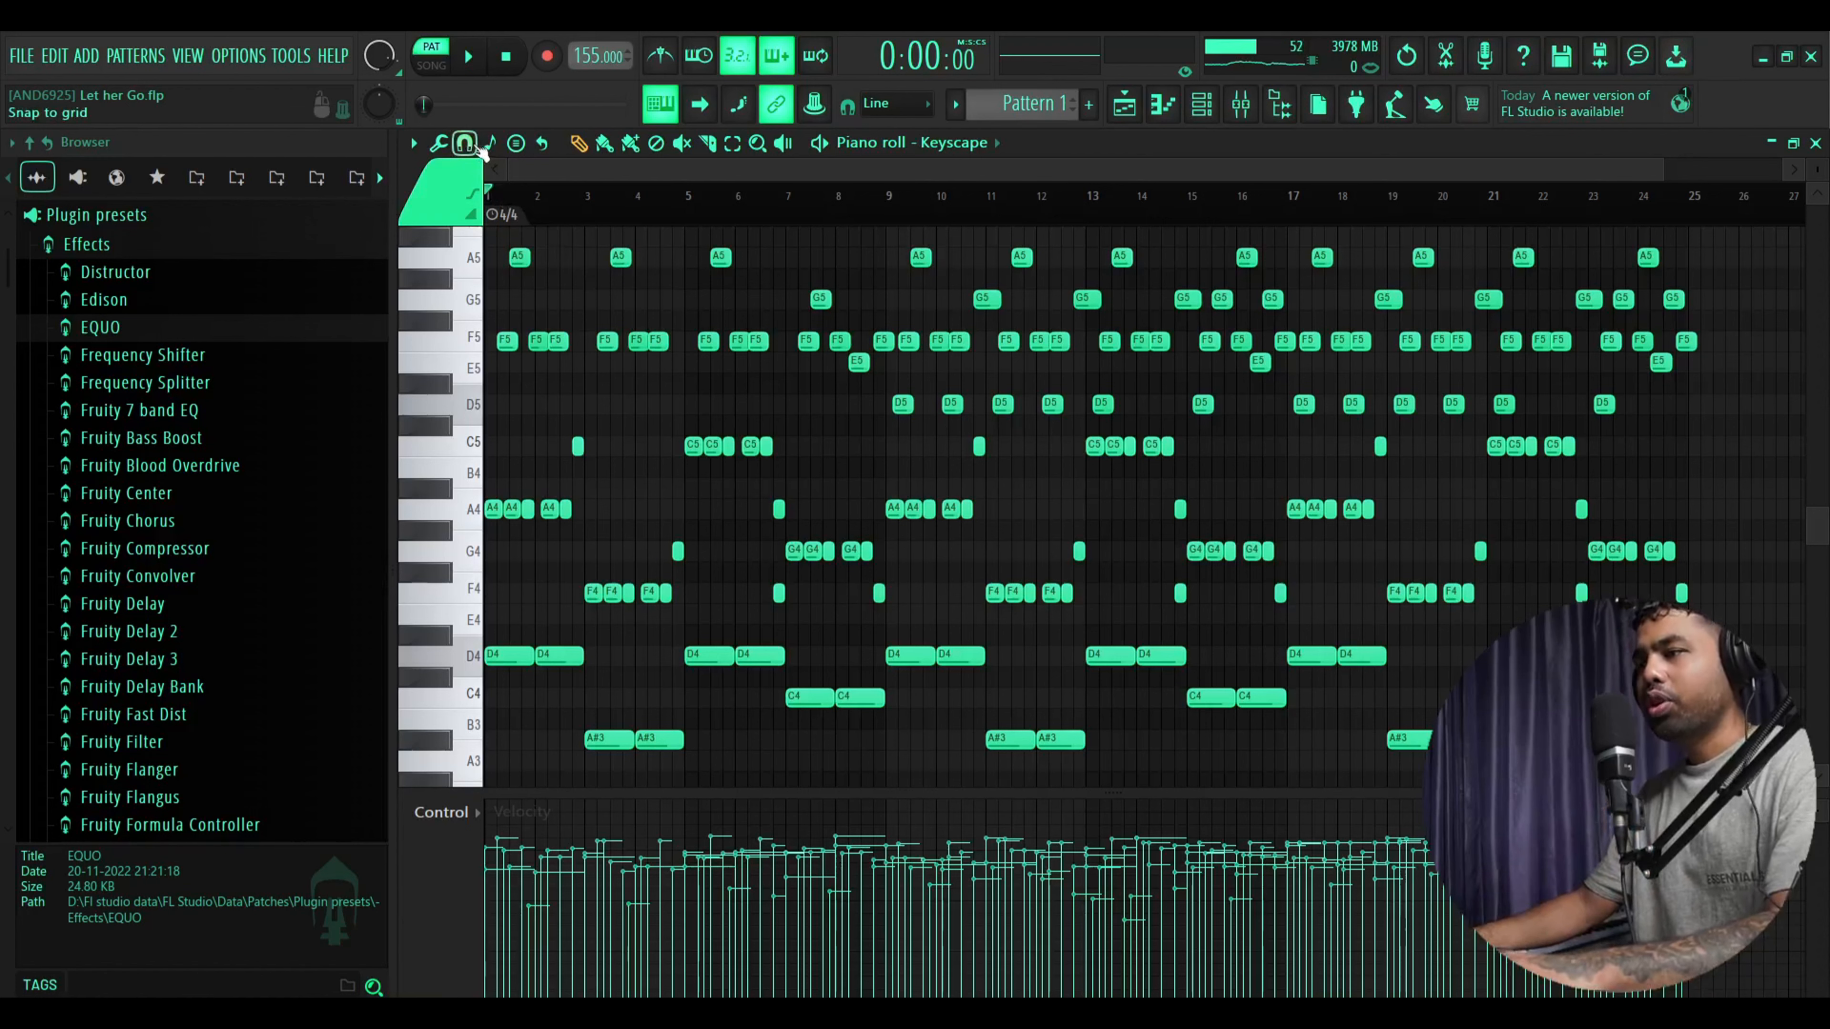
click(441, 147)
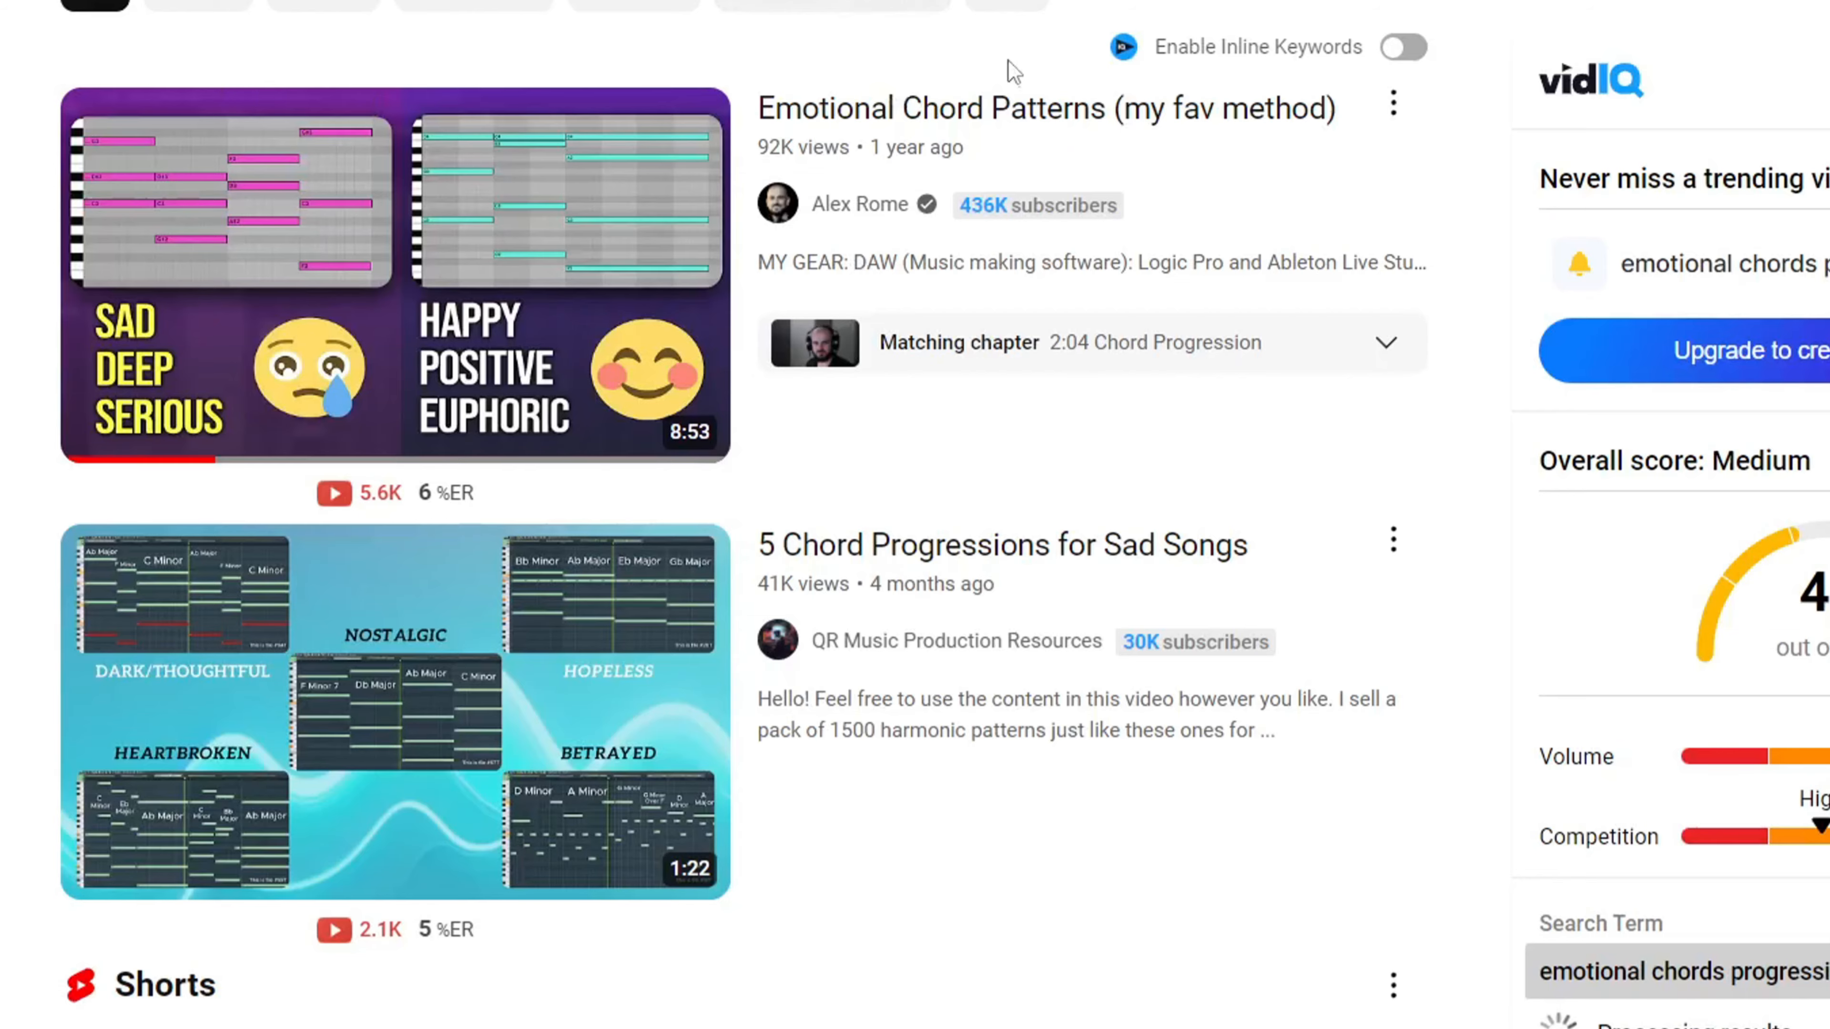
Browse the YouTube search results in the web browser for emotional chord progression videos
scroll(1010, 87, down, 4)
scroll(1010, 87, down, 15)
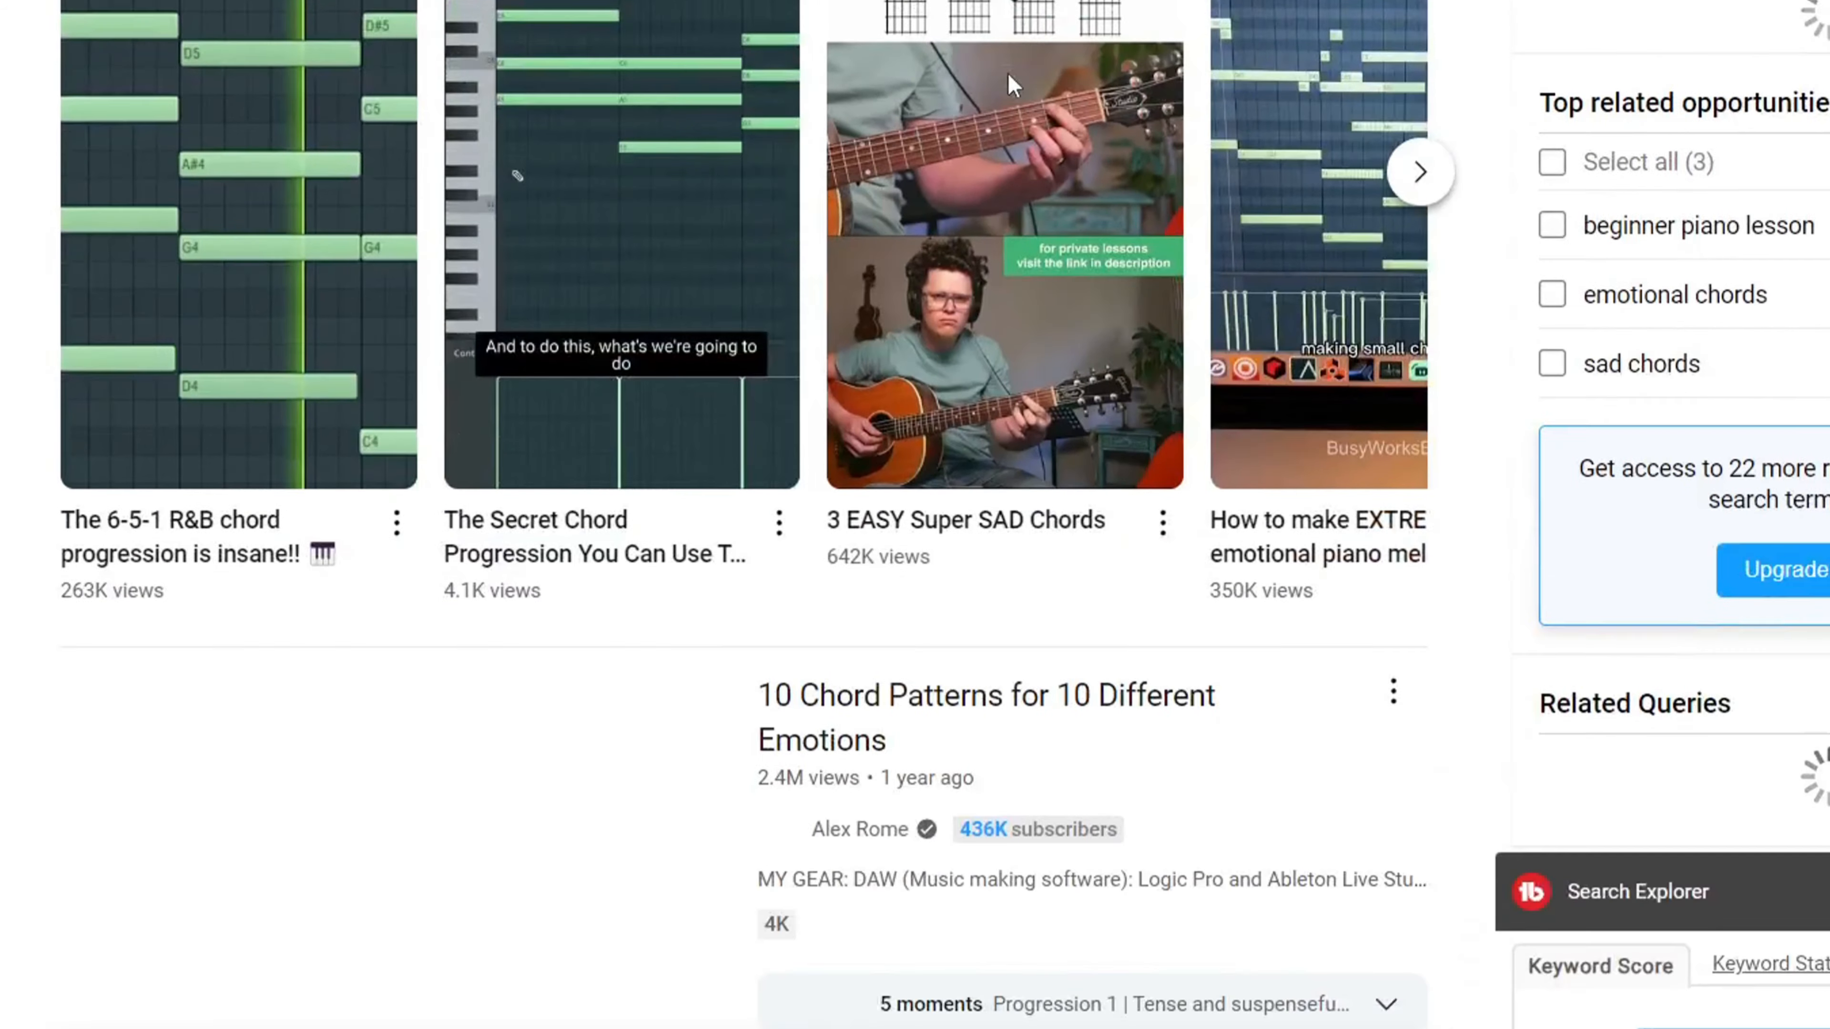
scroll(1070, 377, down, 10)
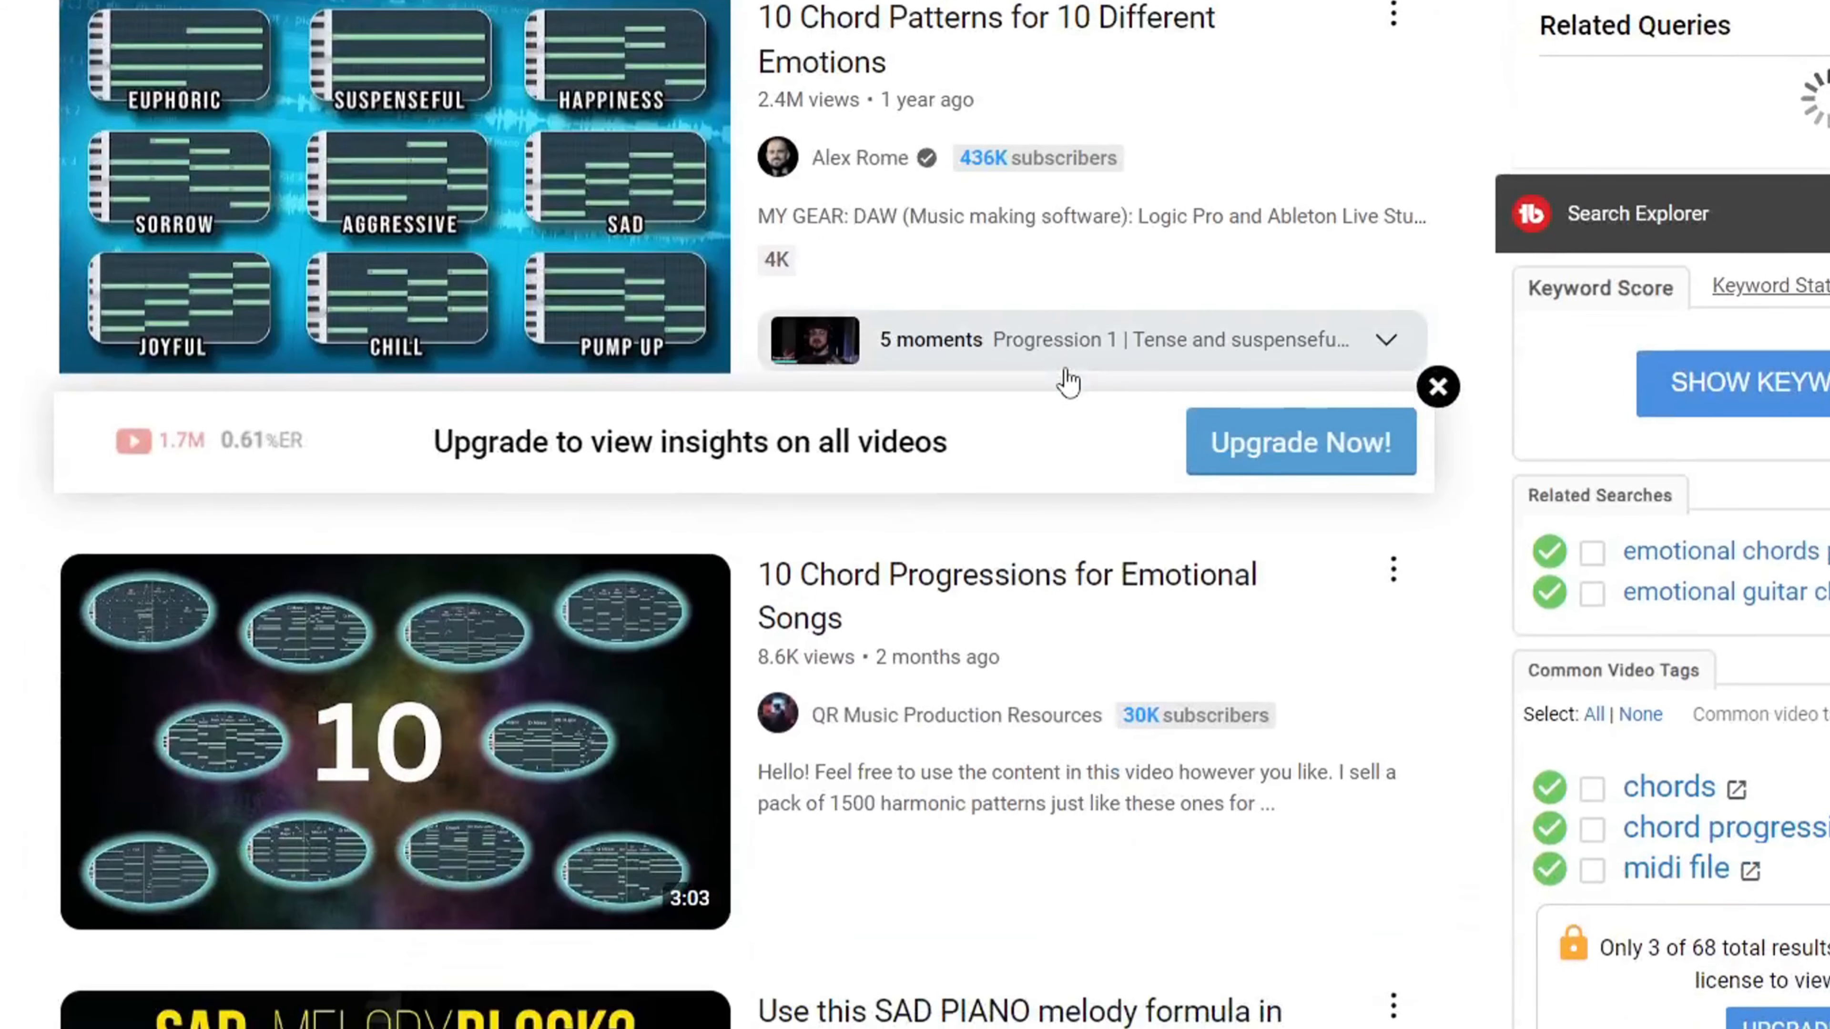
scroll(1069, 382, down, 15)
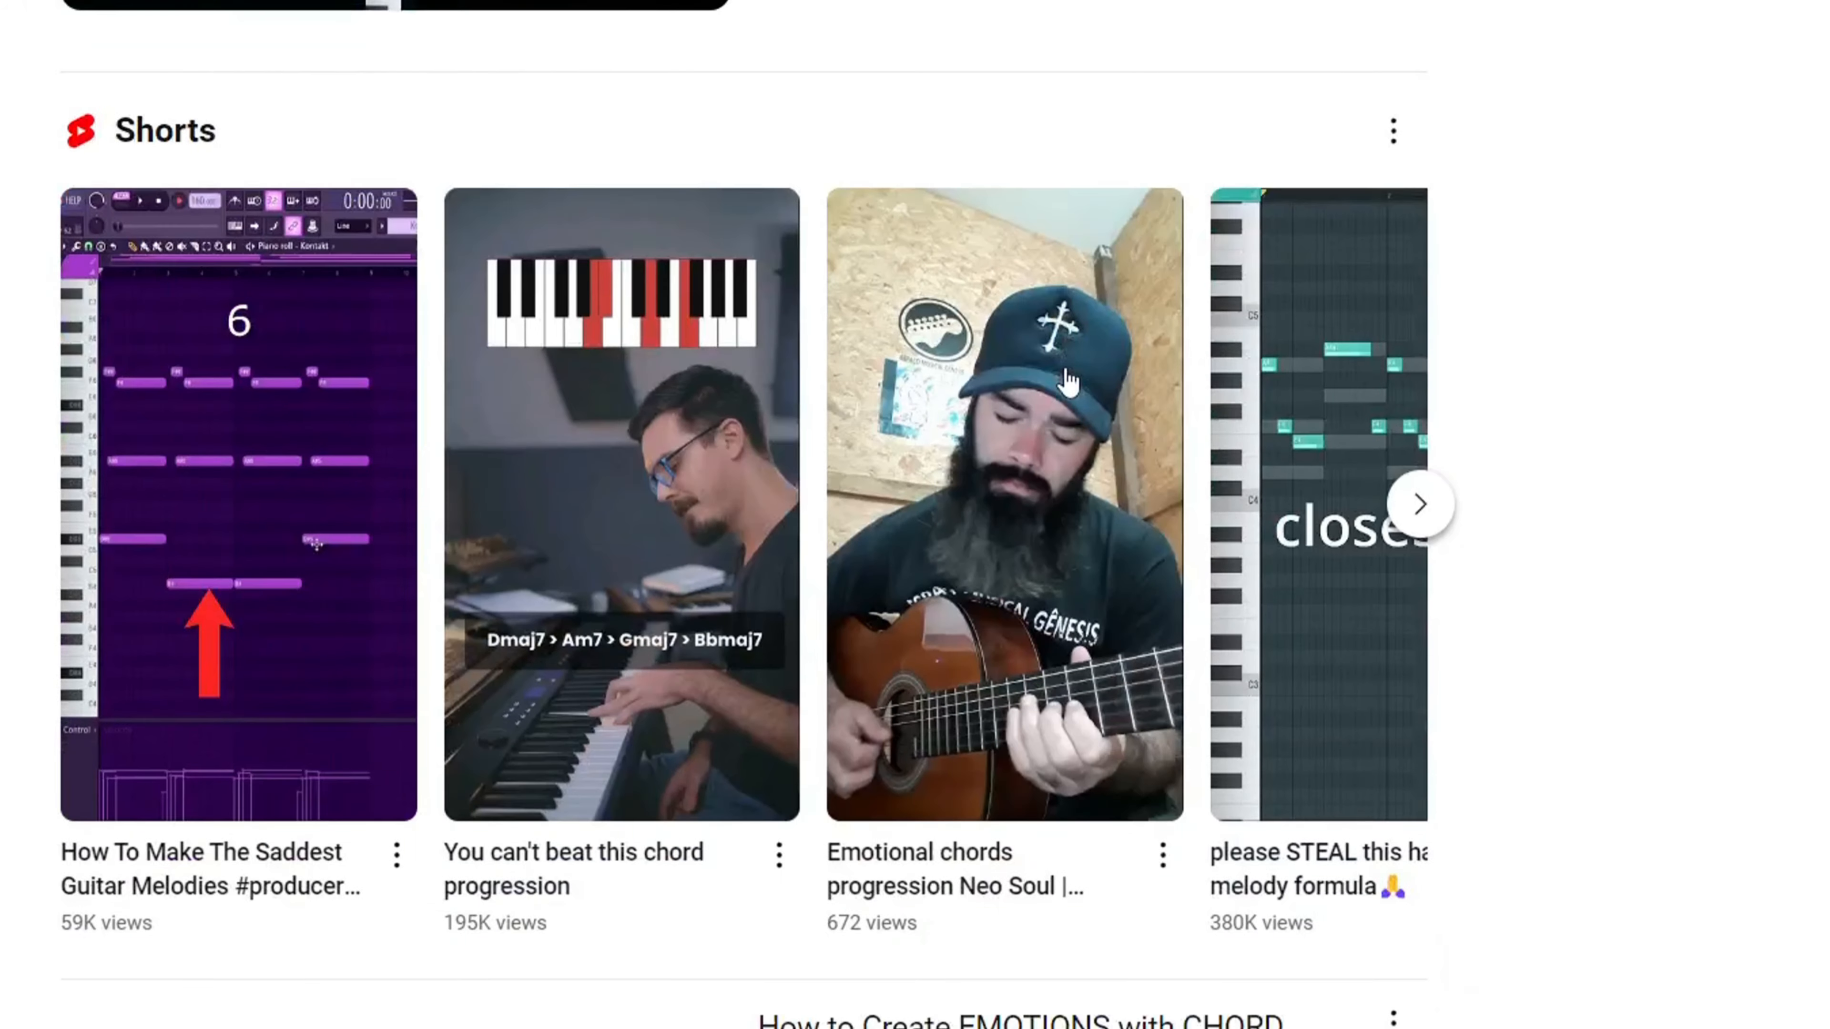
scroll(1069, 382, down, 10)
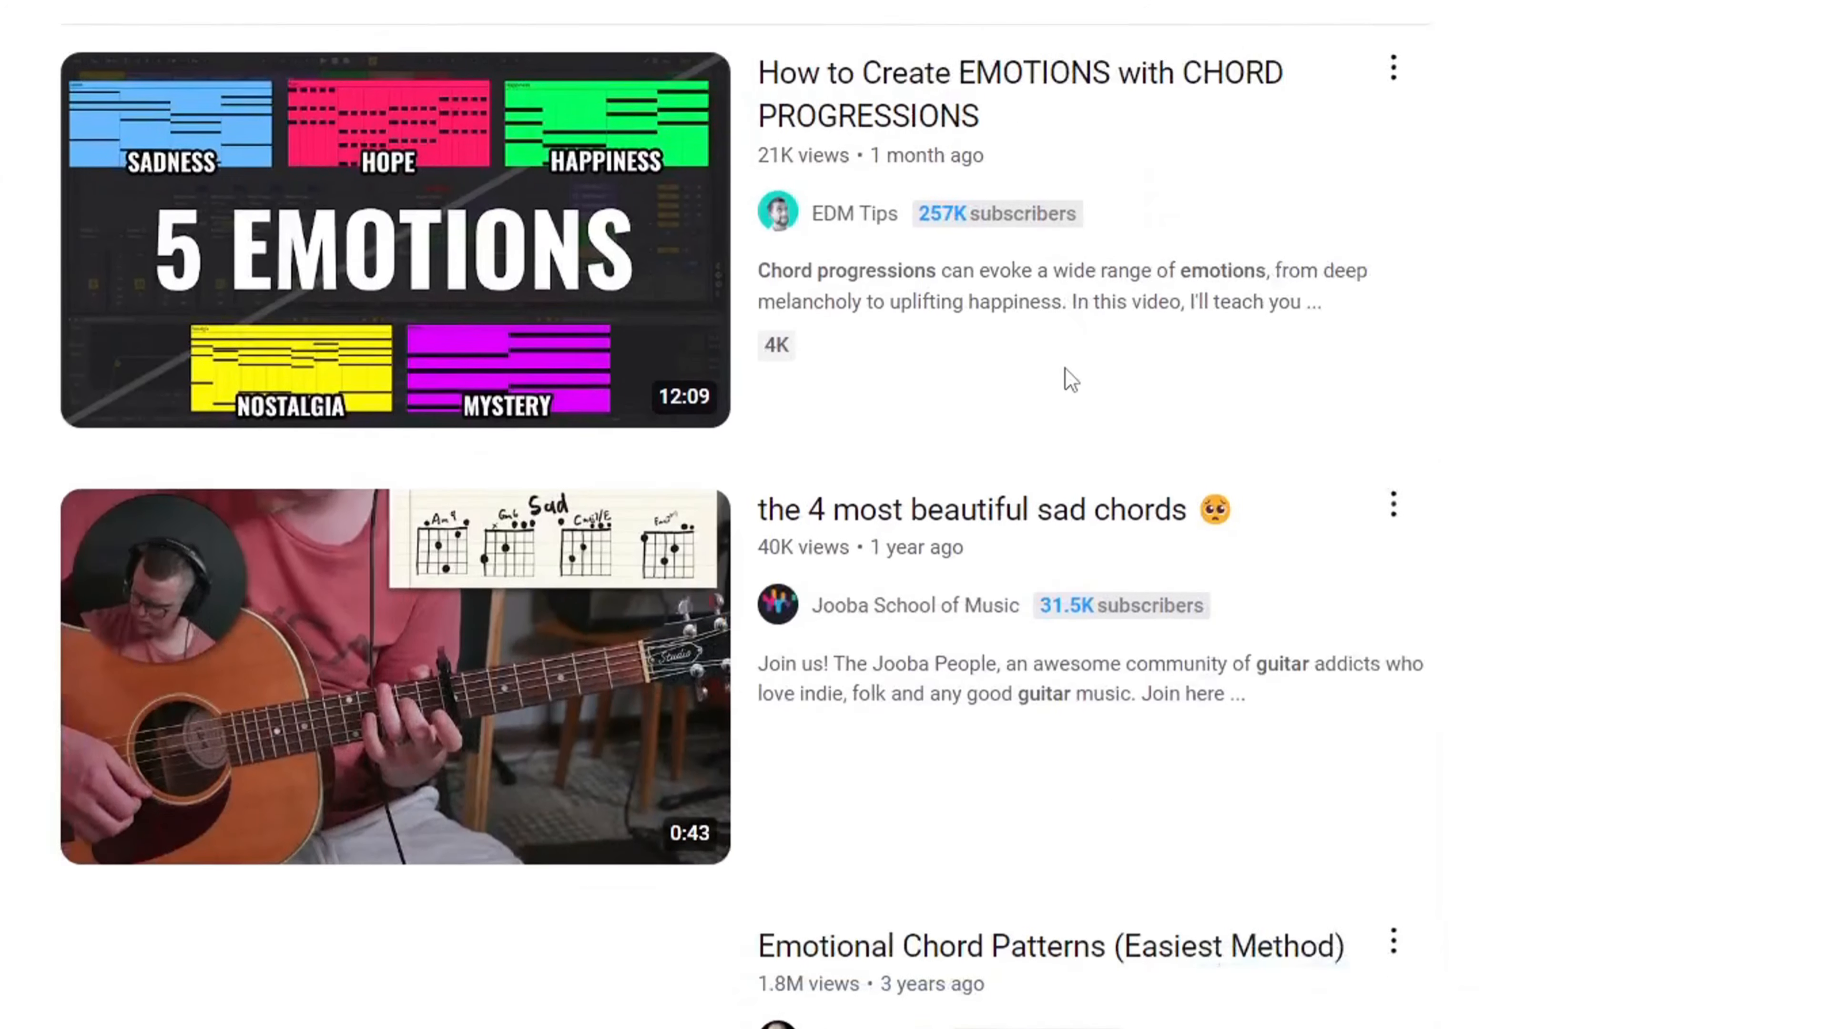
scroll(1063, 376, down, 12)
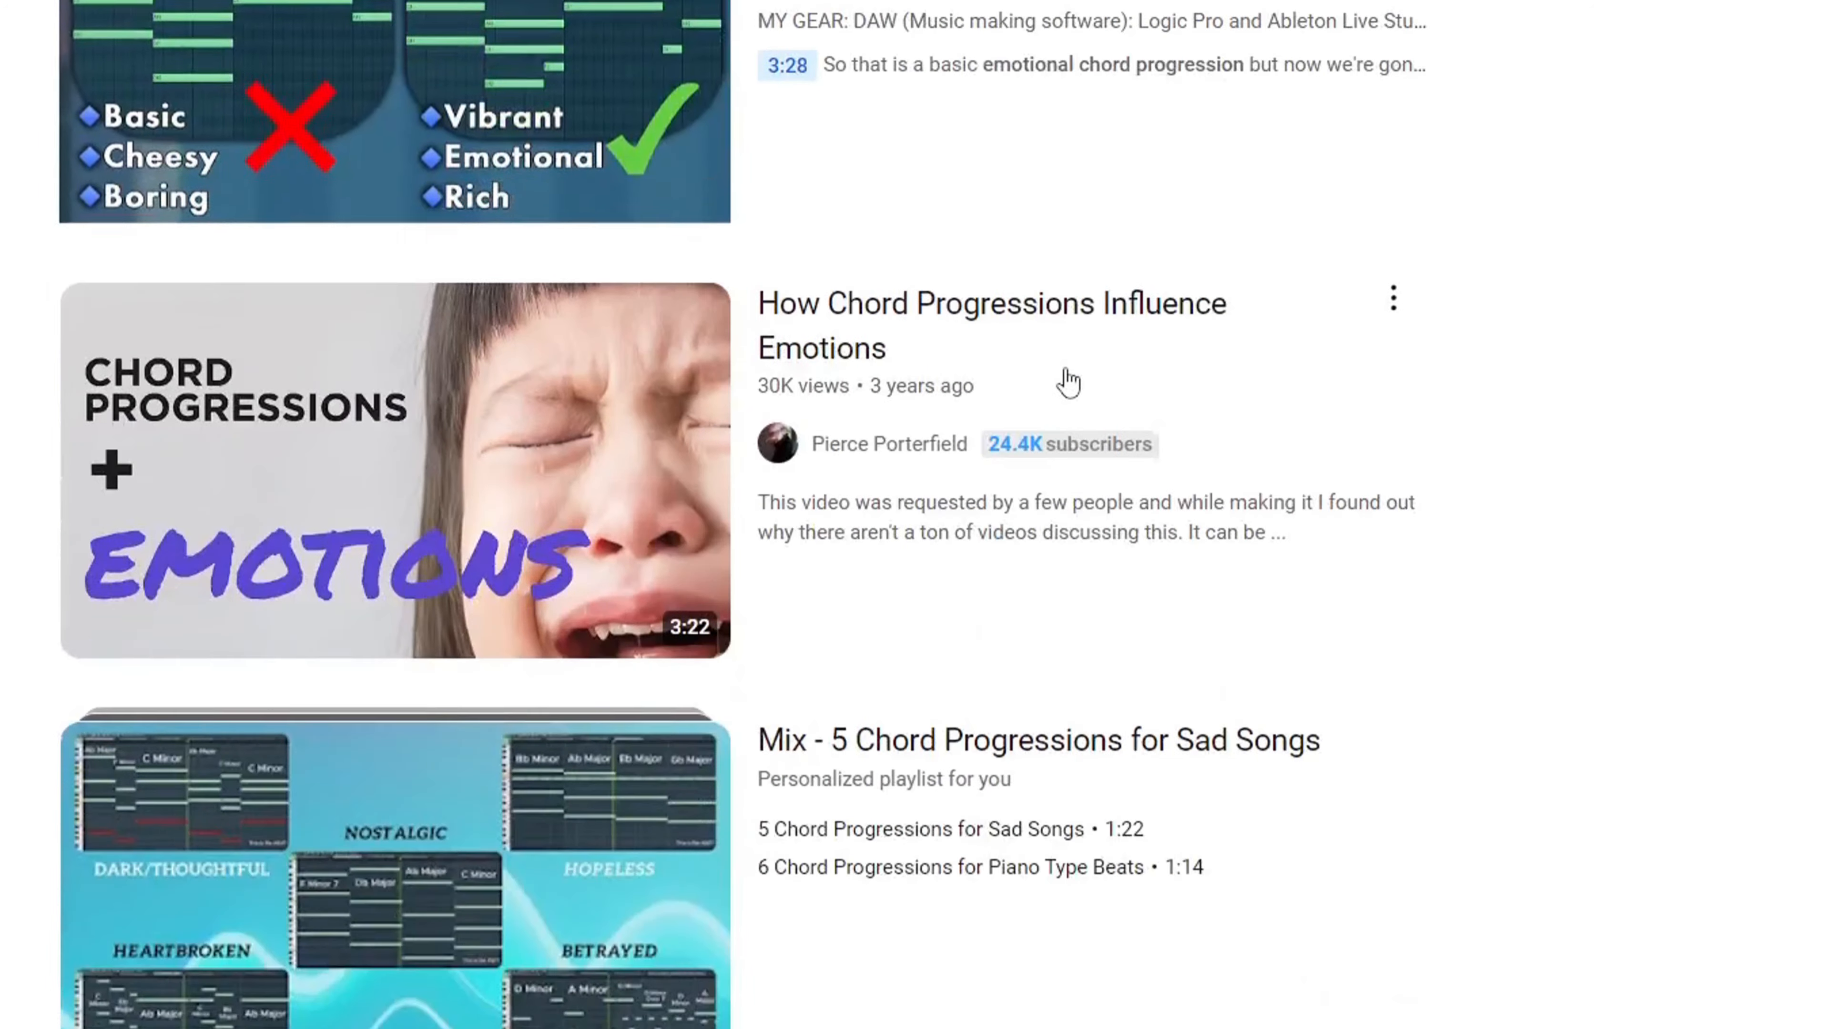
scroll(1345, 397, down, 5)
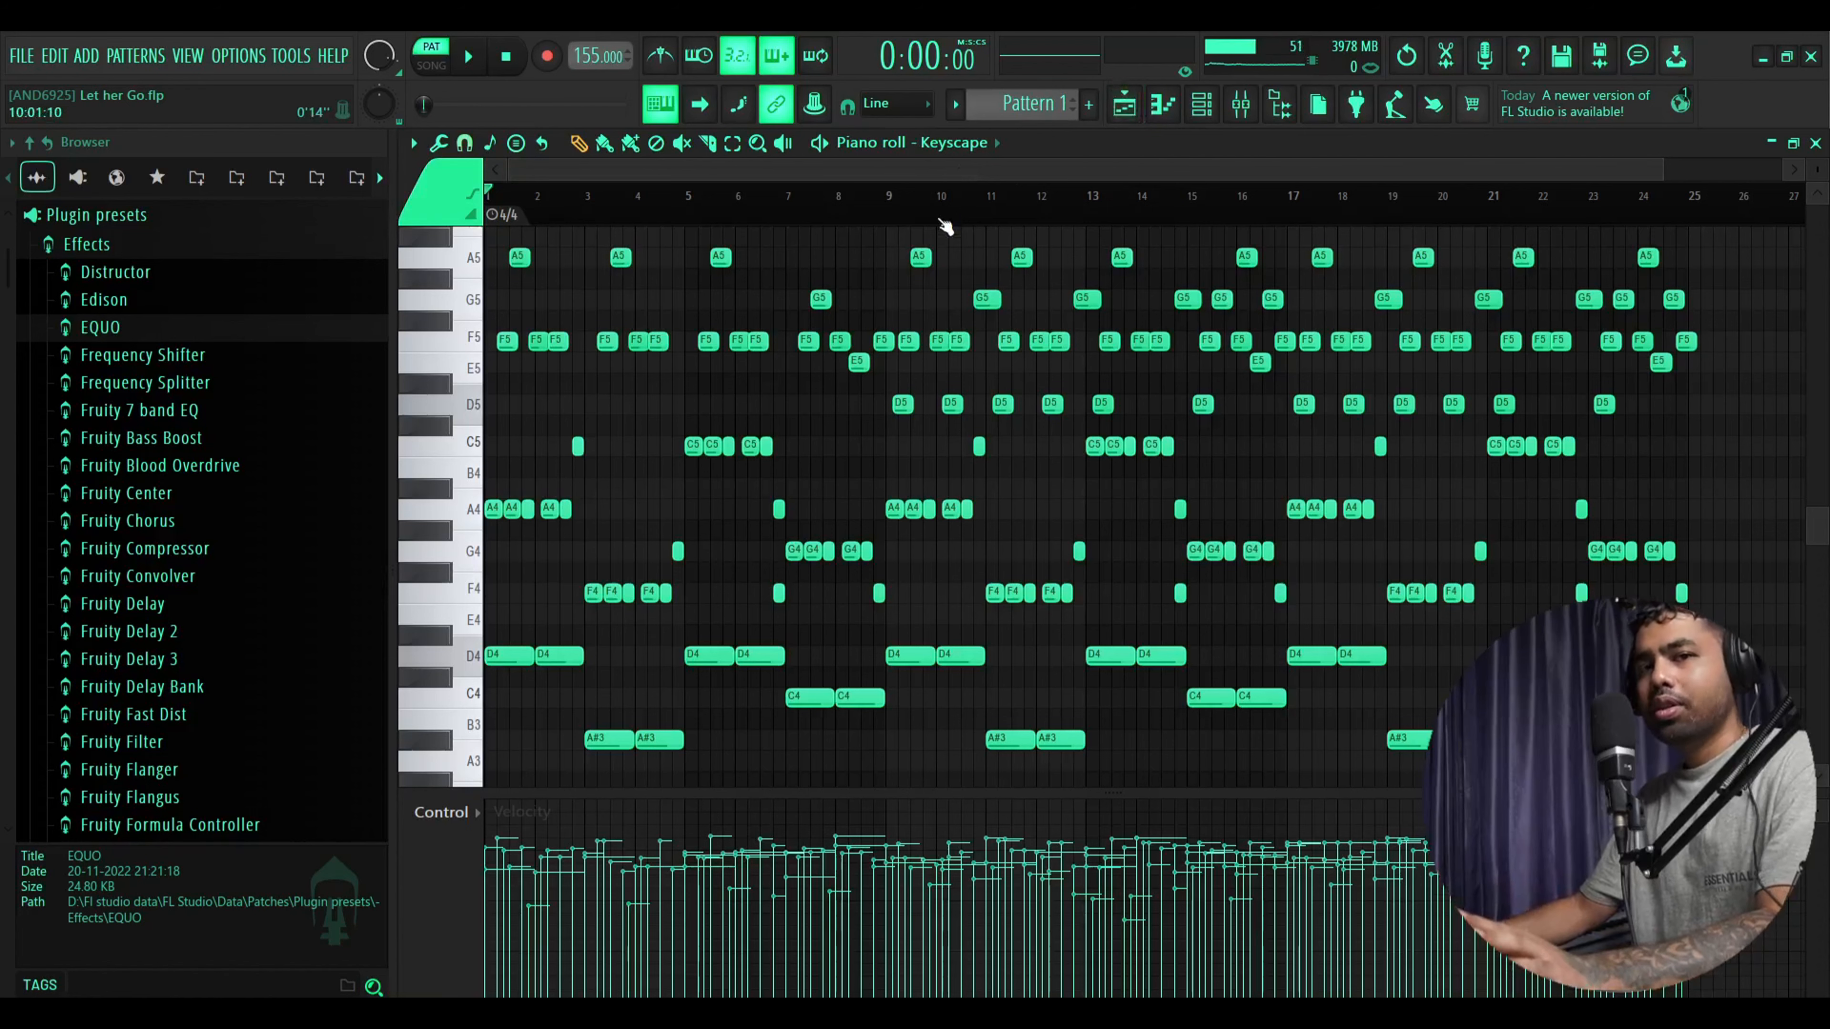
scroll(944, 227, down, 1)
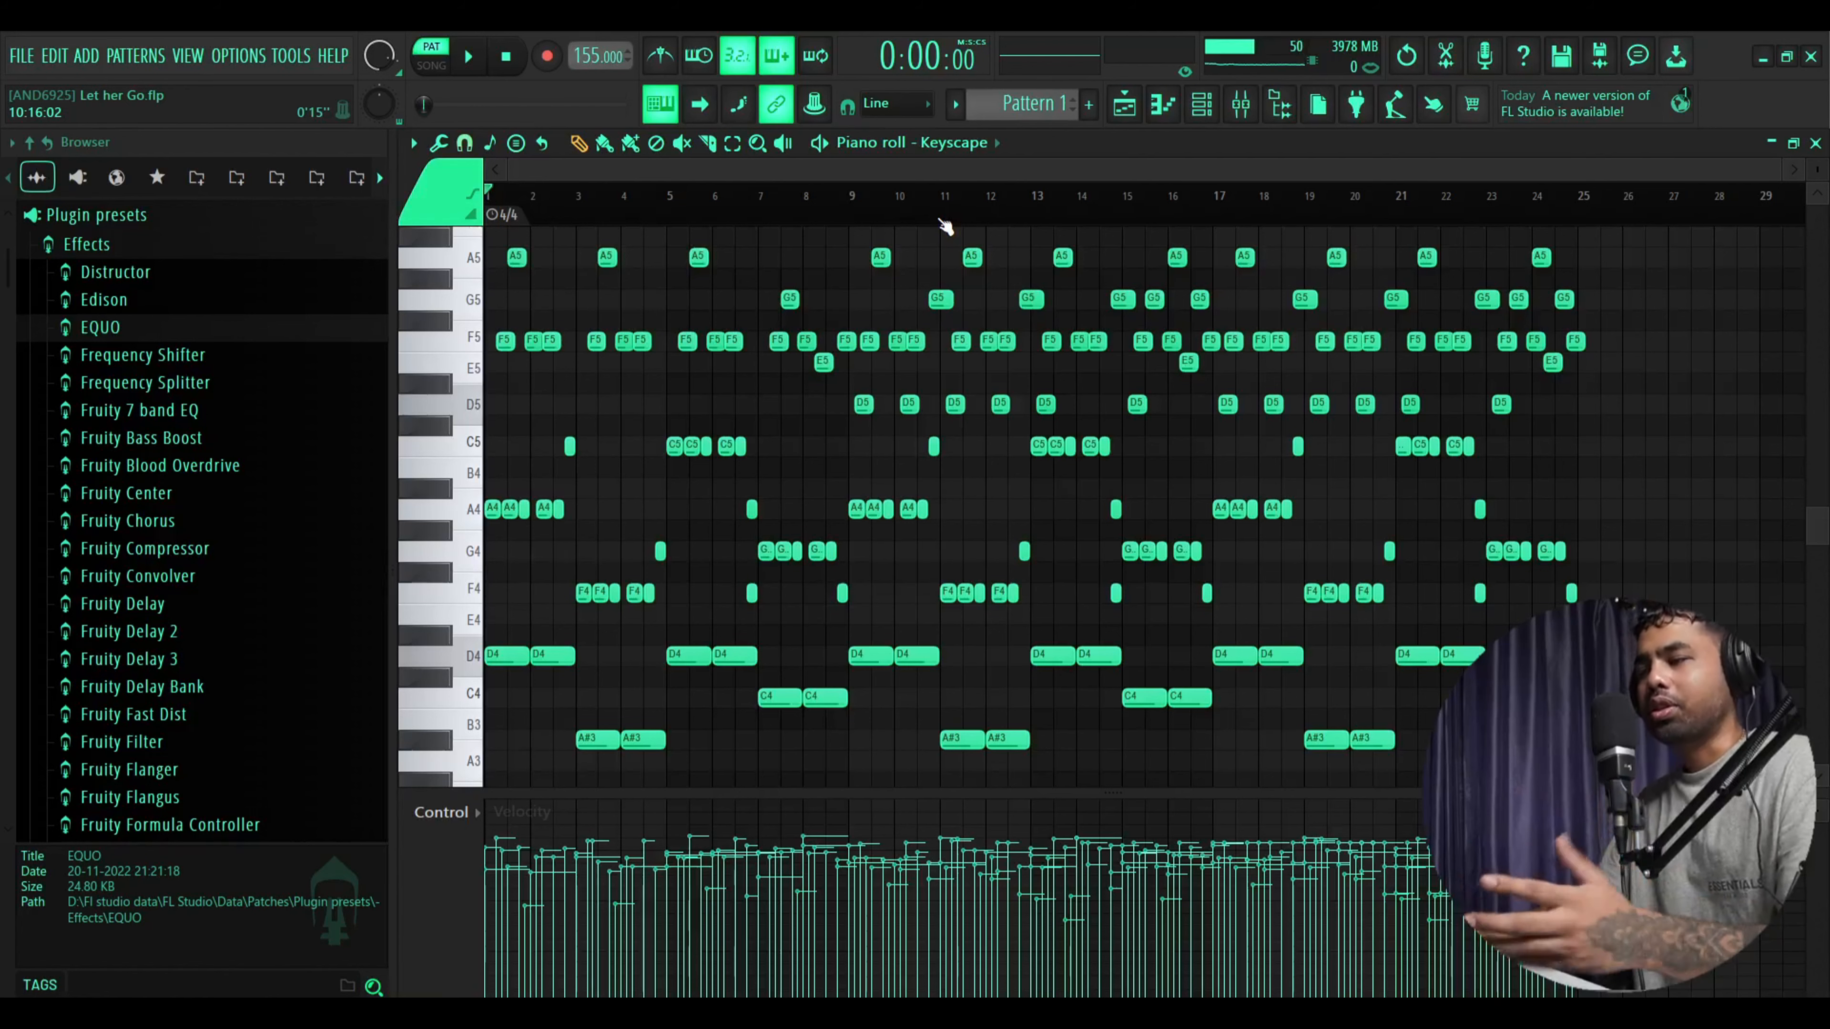
scroll(945, 227, up, 3)
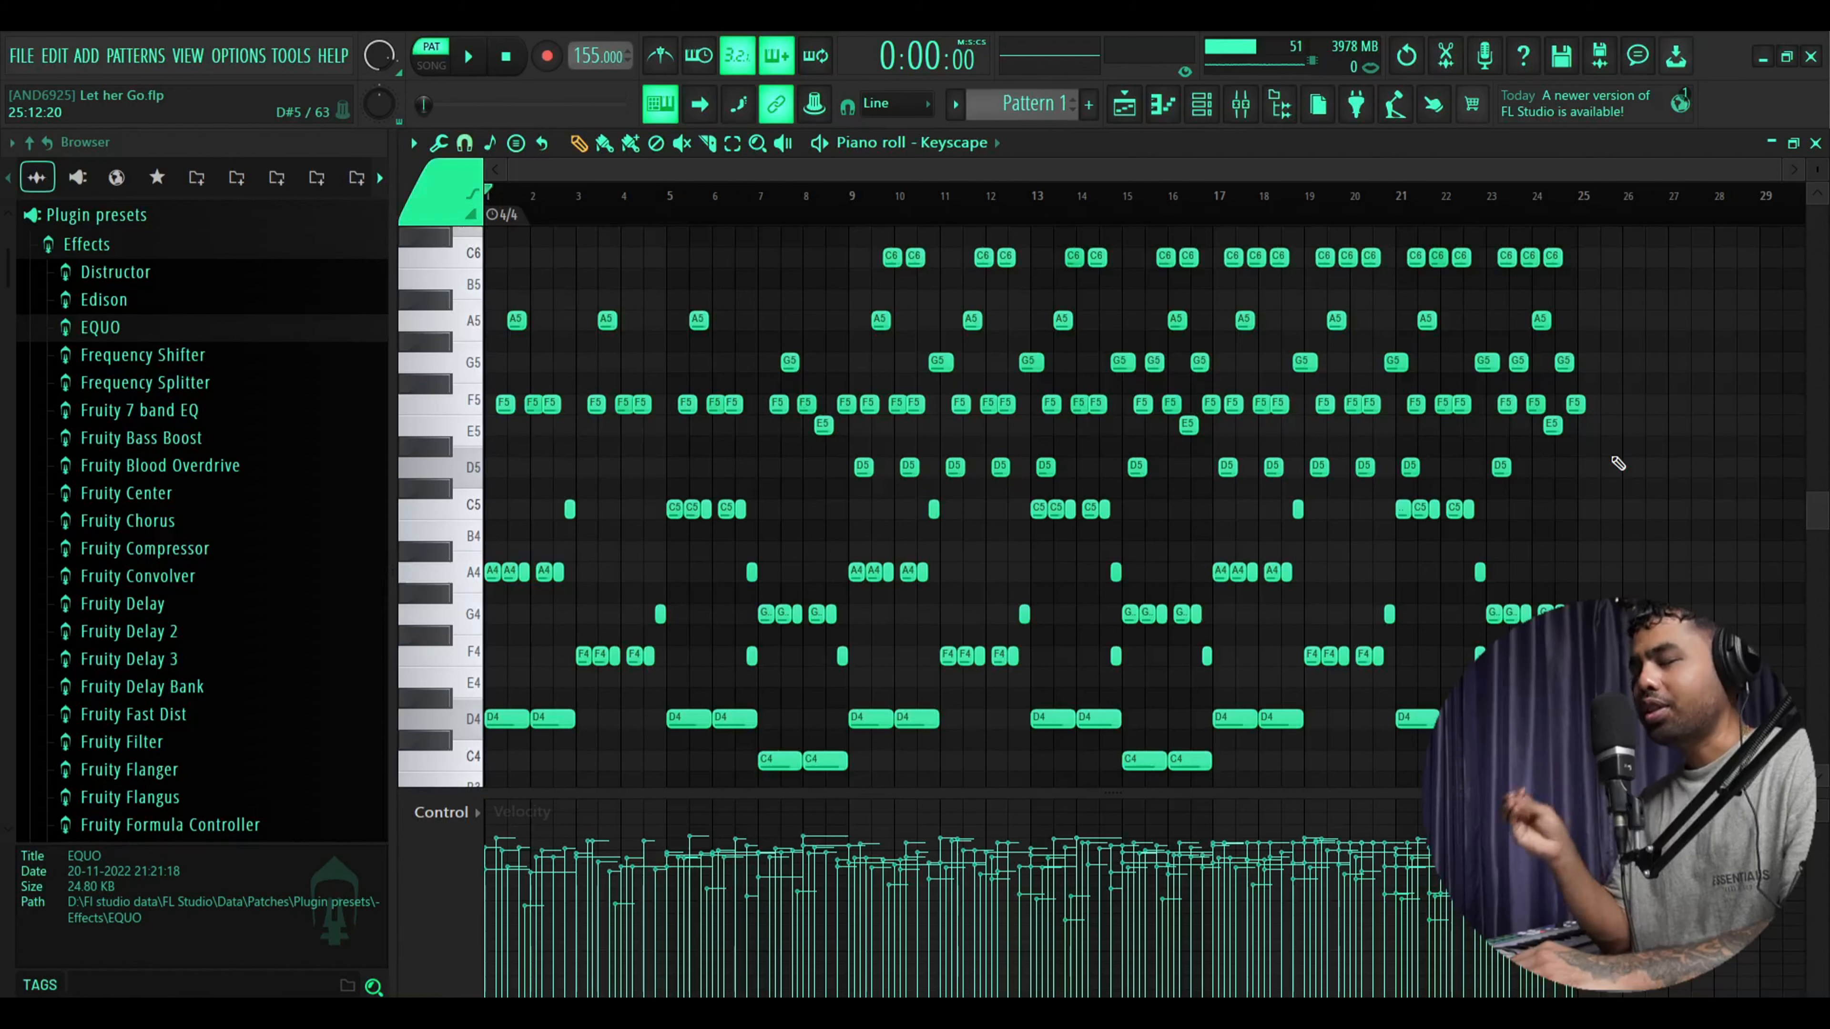
Switch to Pattern 2 from the channel rack and open the Violas Sustain channel's FLEX instrument view to show its preset
click(1201, 104)
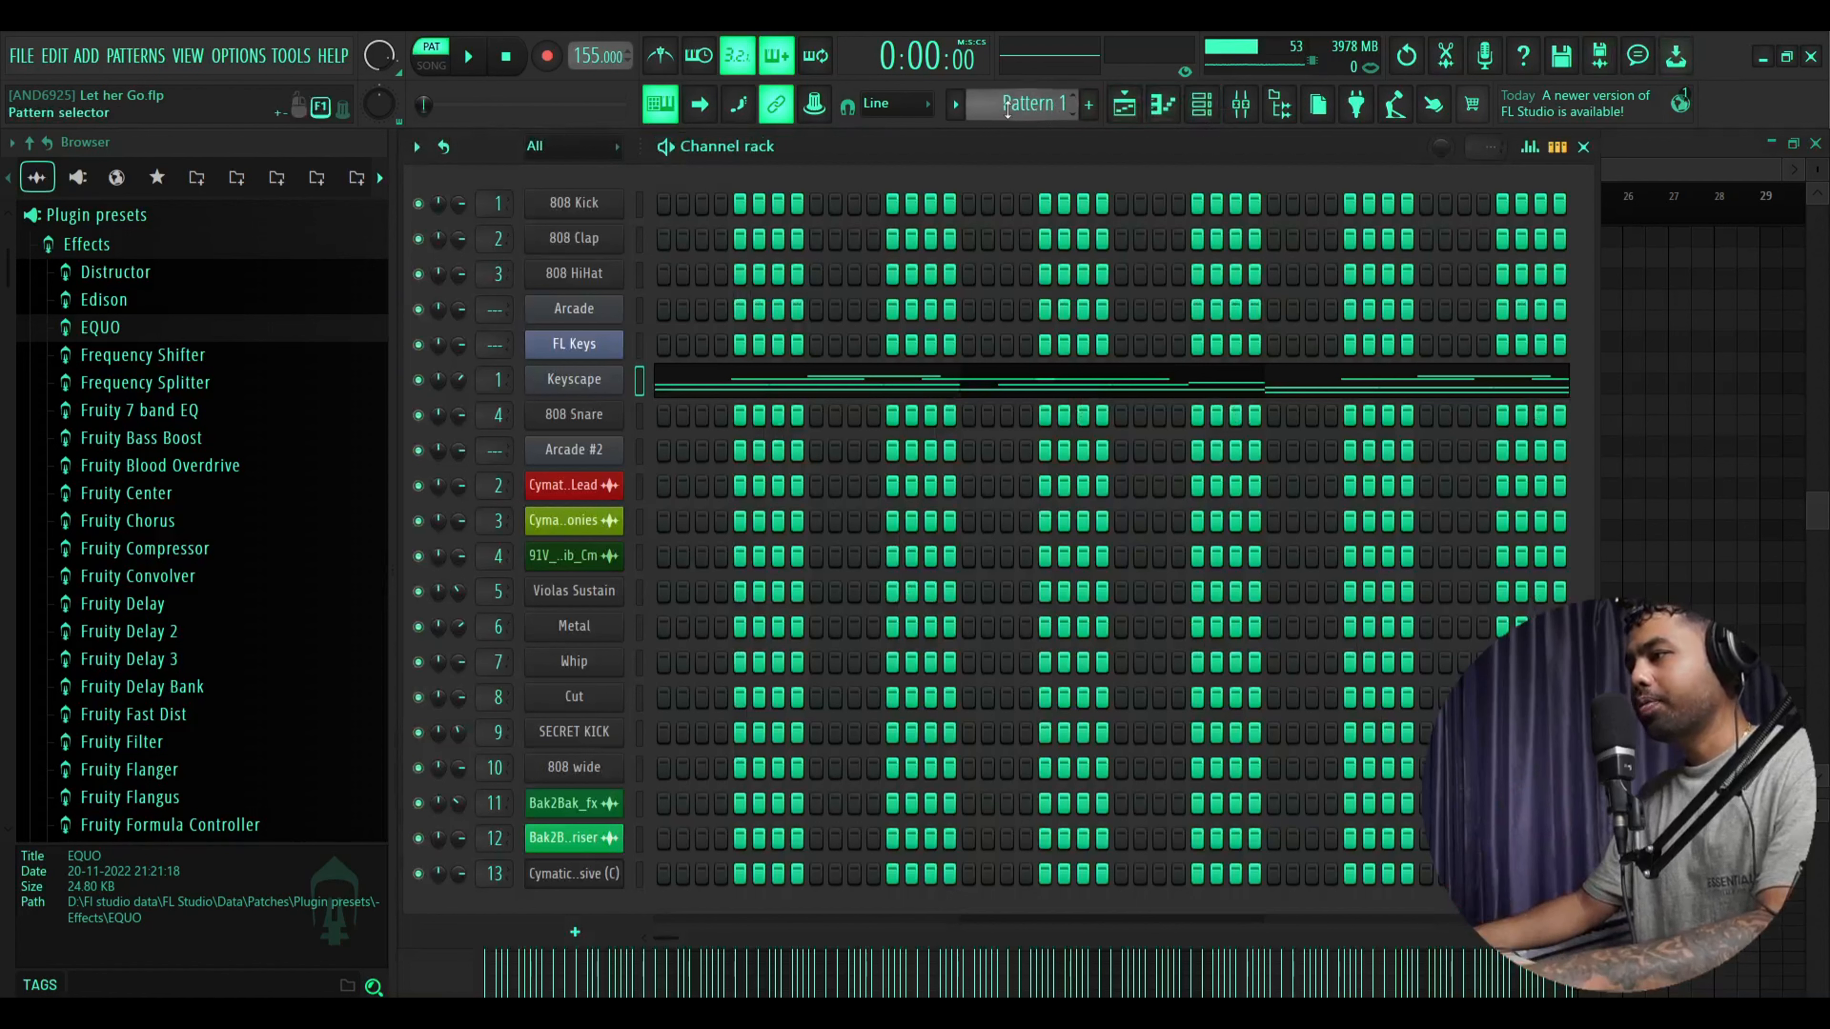
scroll(1004, 106, down, 1)
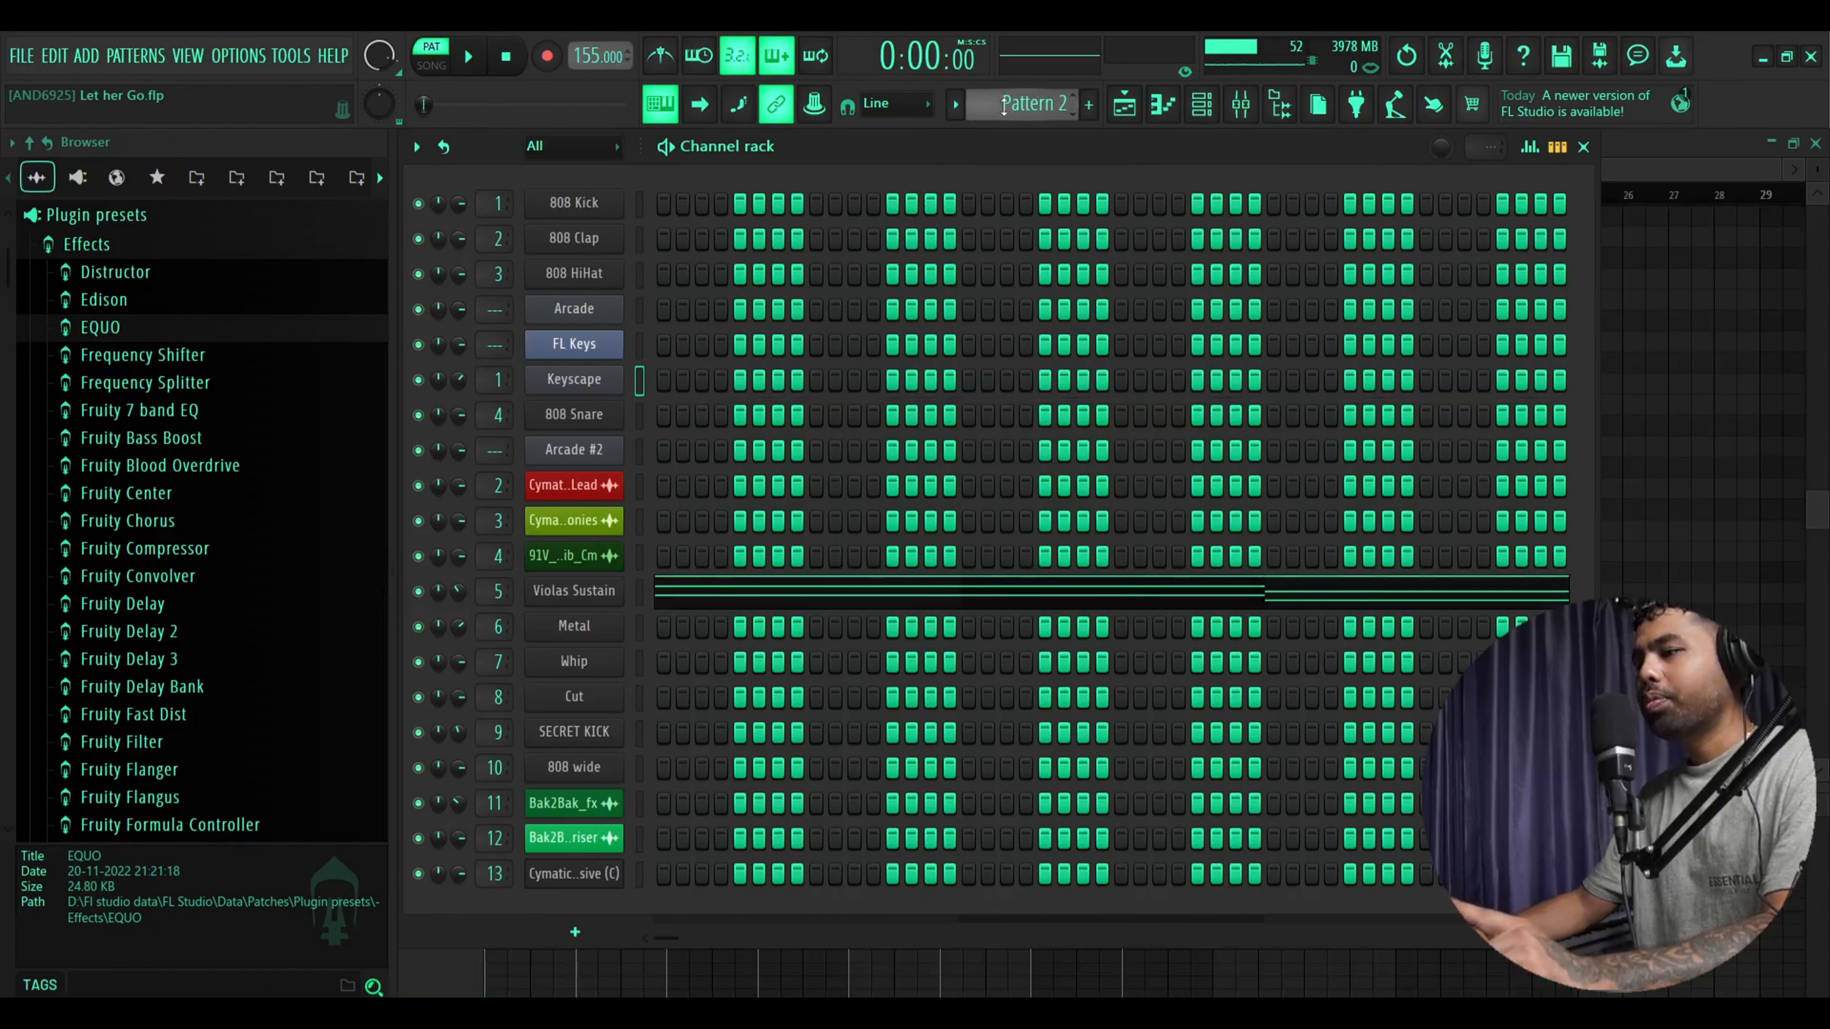
click(576, 595)
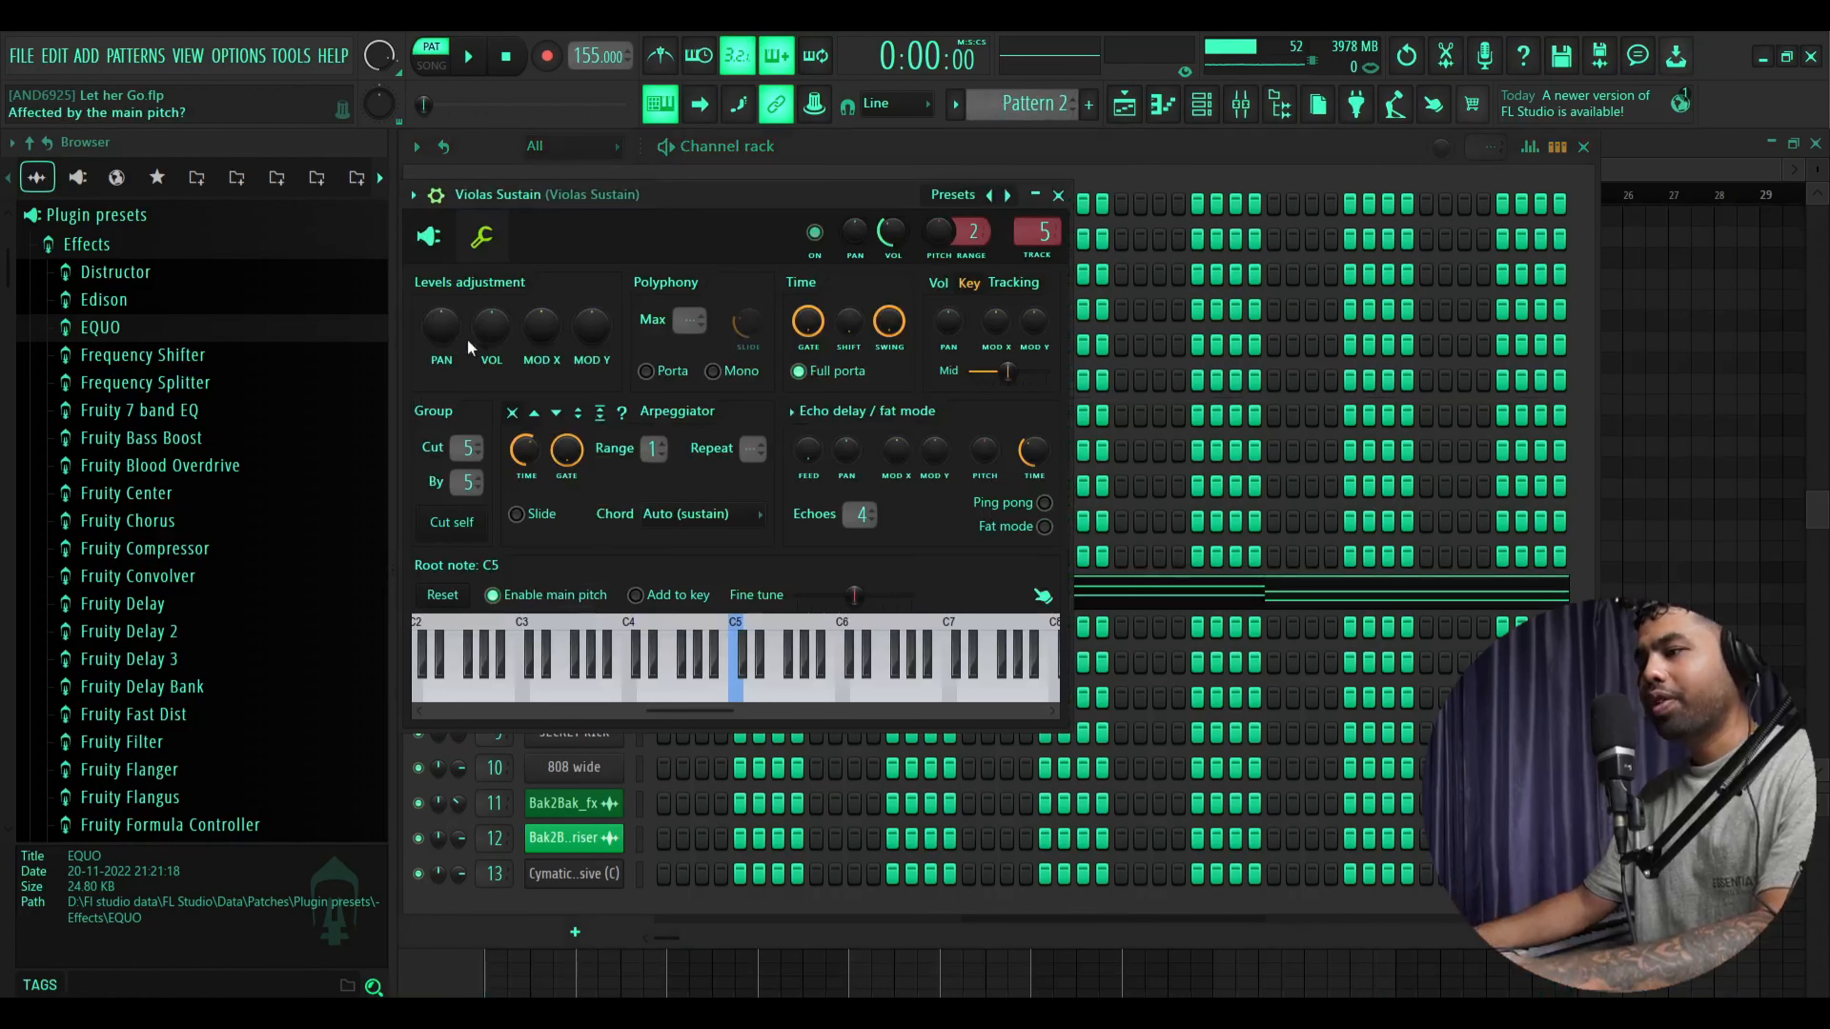
click(429, 236)
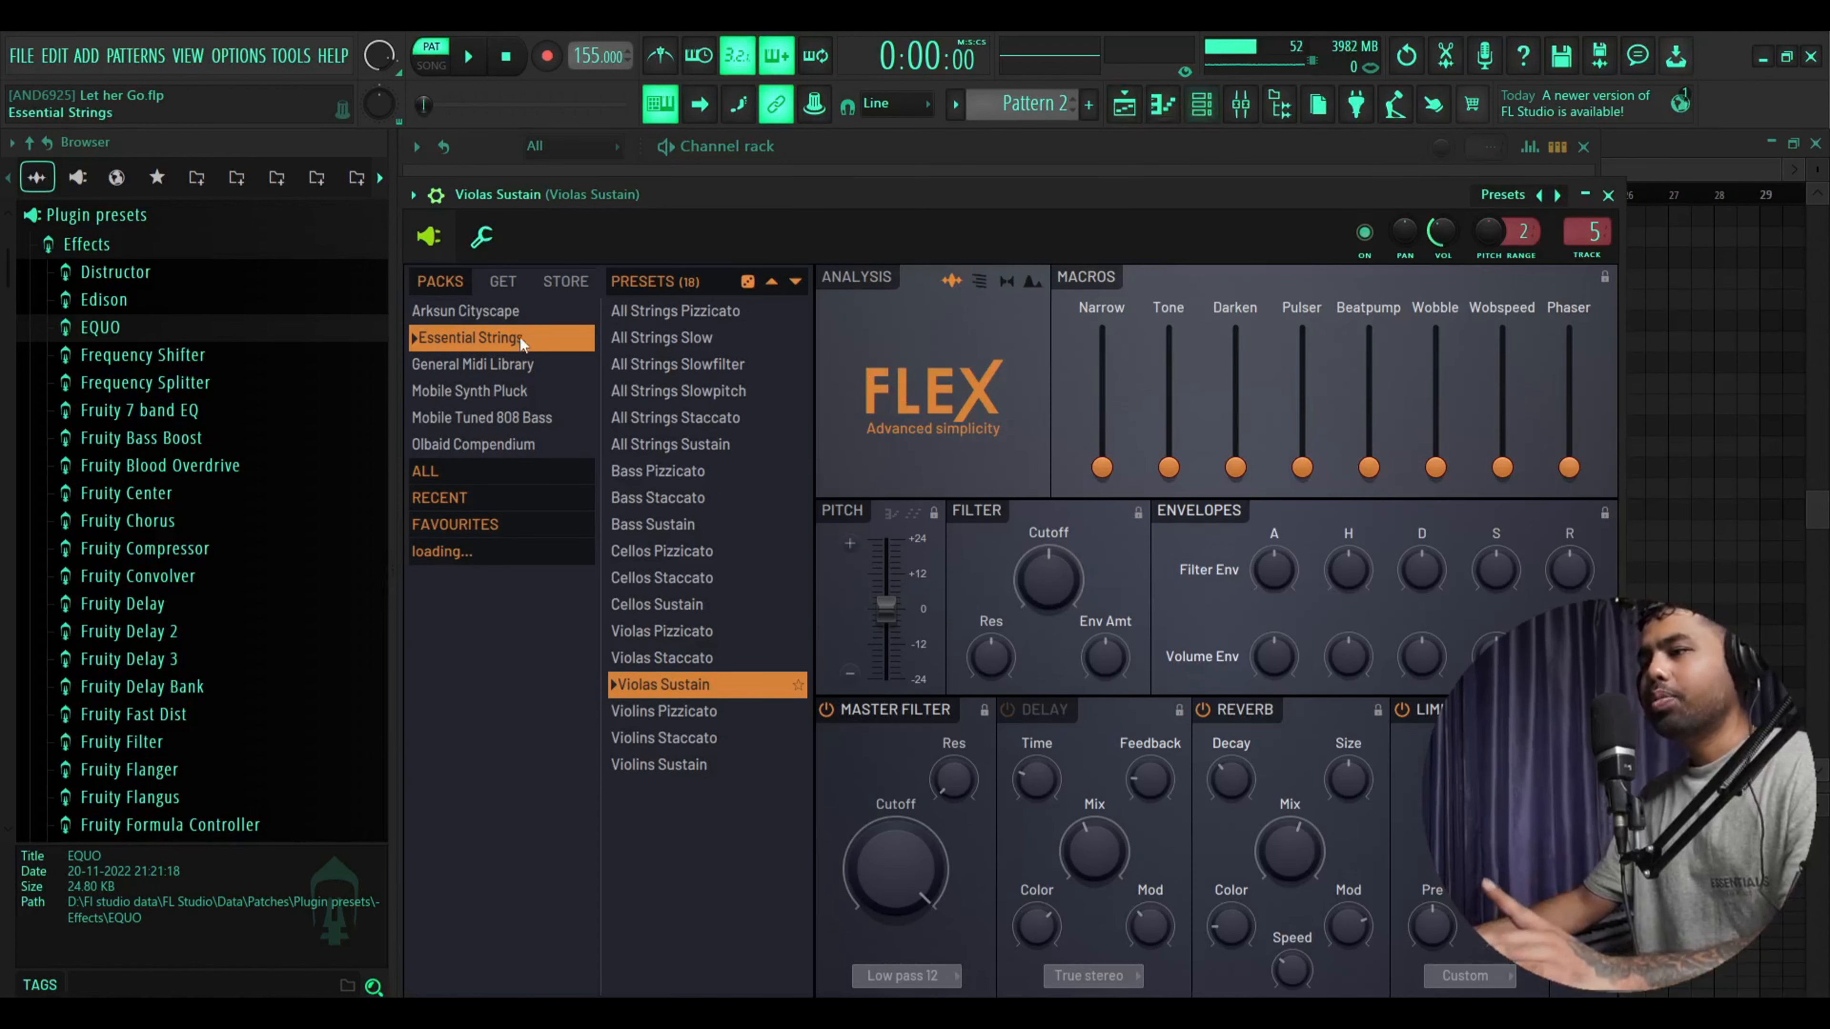
Open Pattern 2's Violas Sustain chord notes in the piano roll
click(1205, 116)
click(753, 599)
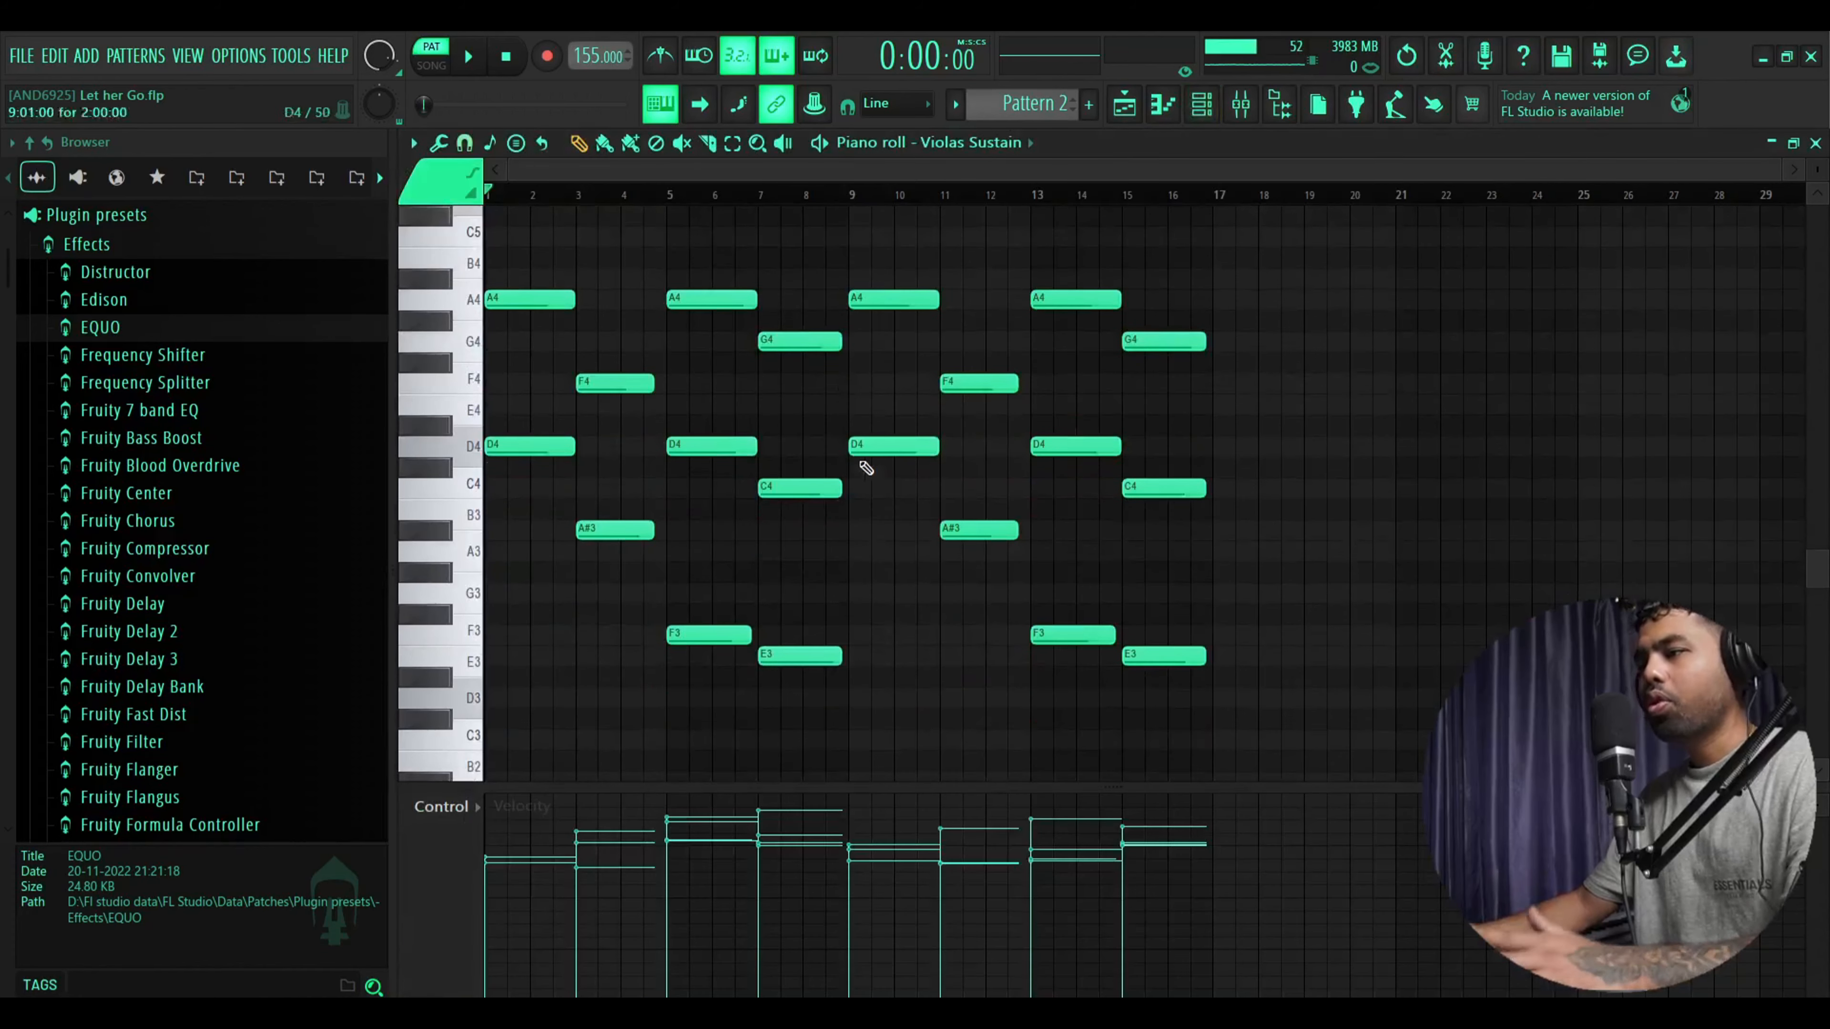
scroll(861, 473, down, 2)
Play back the Violas Sustain chords in Pattern 2, review the high and low notes, and stop playback
click(467, 61)
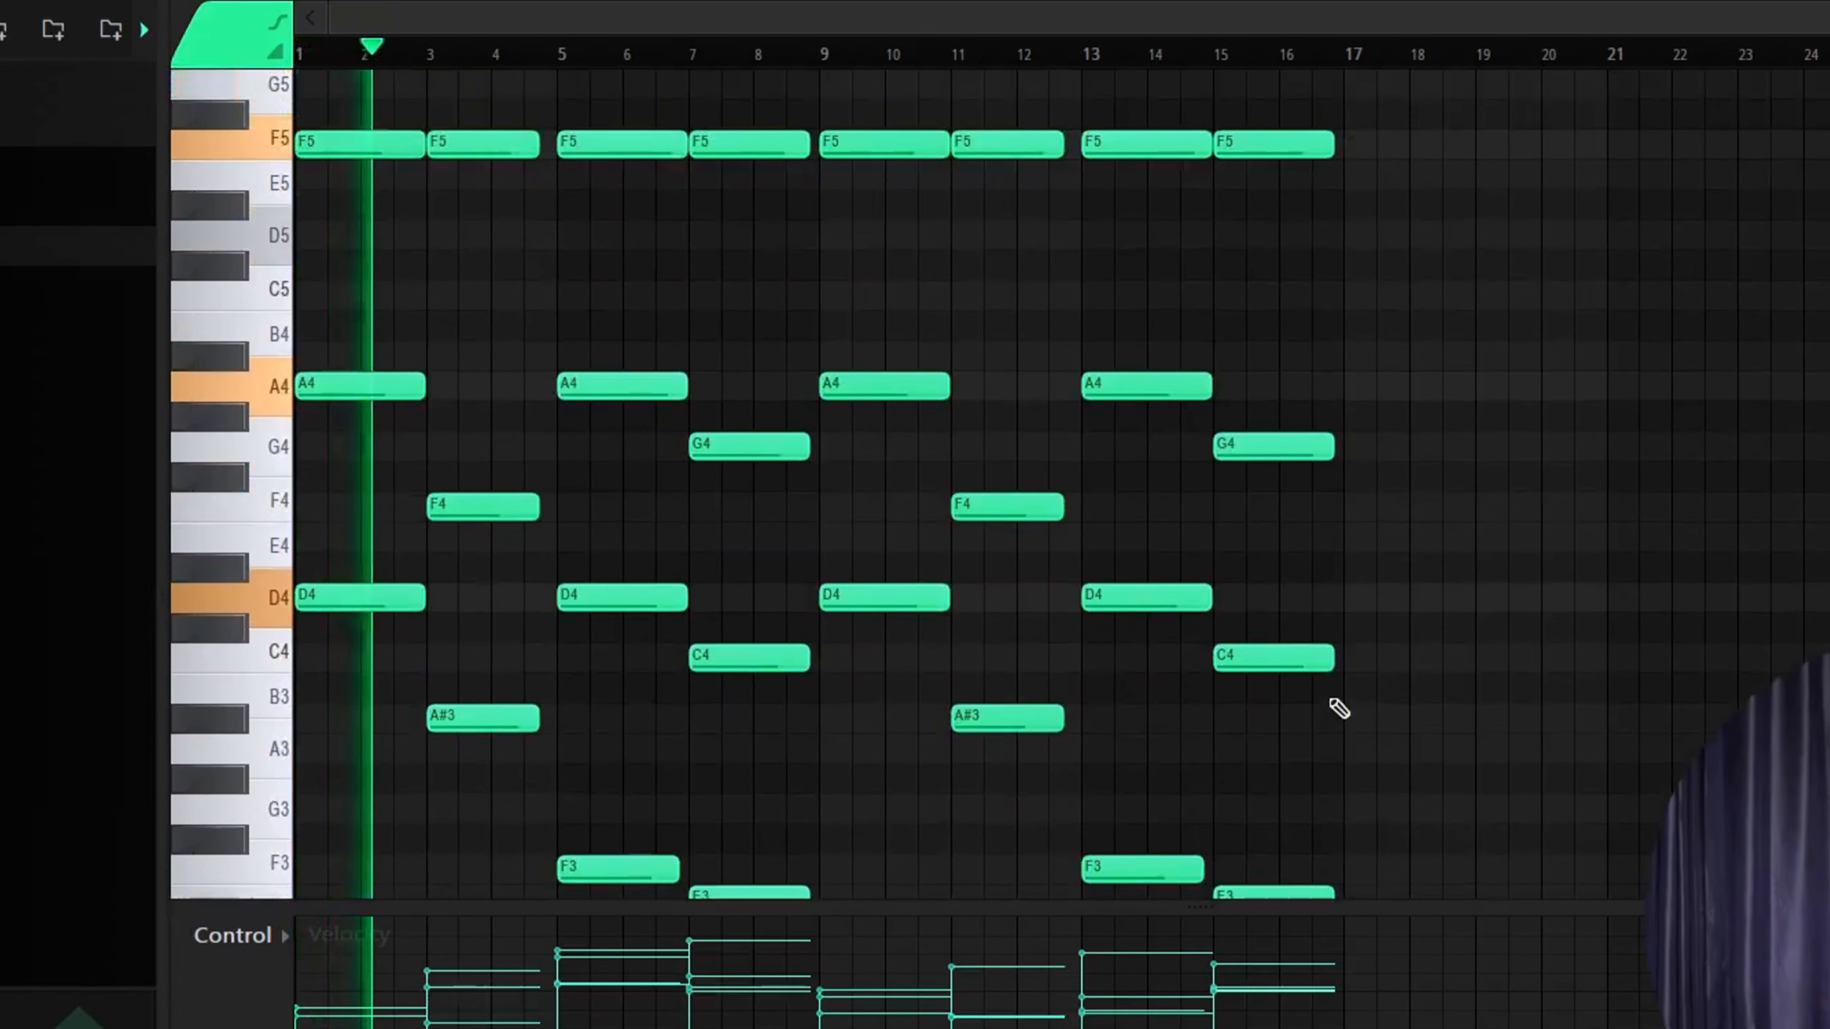
scroll(1520, 782, up, 1)
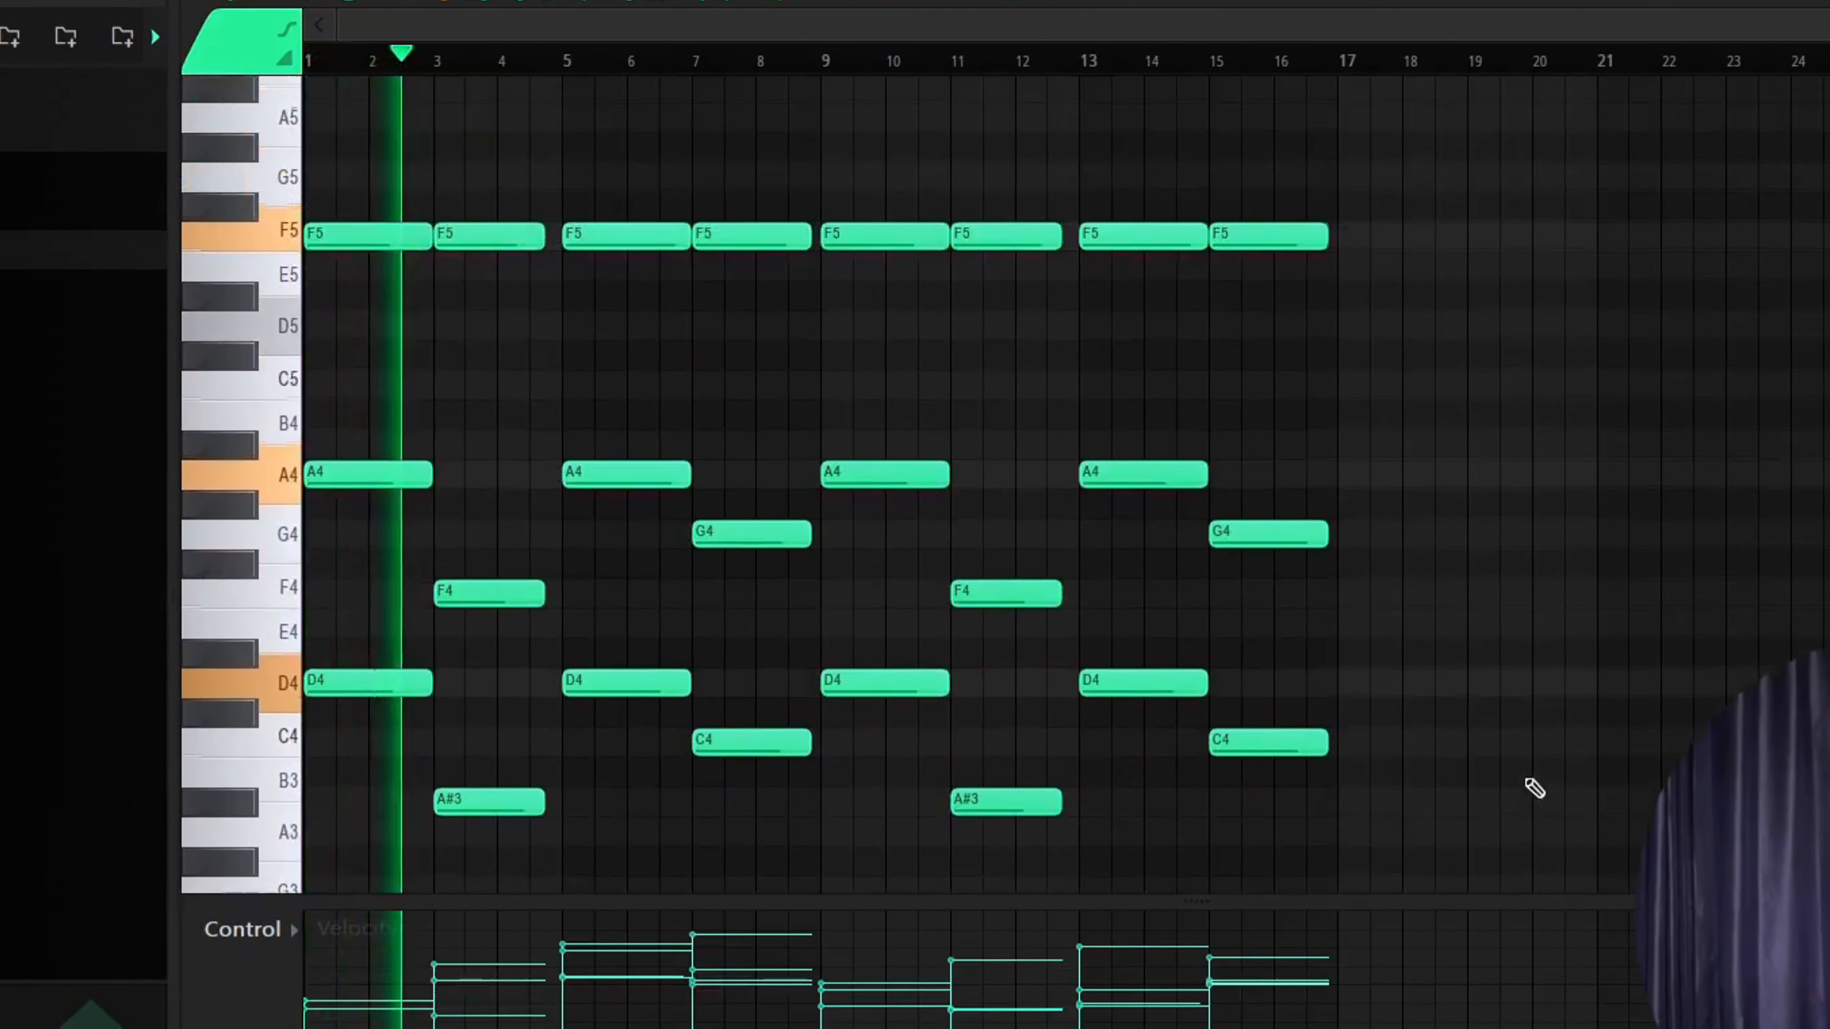
scroll(1530, 784, down, 2)
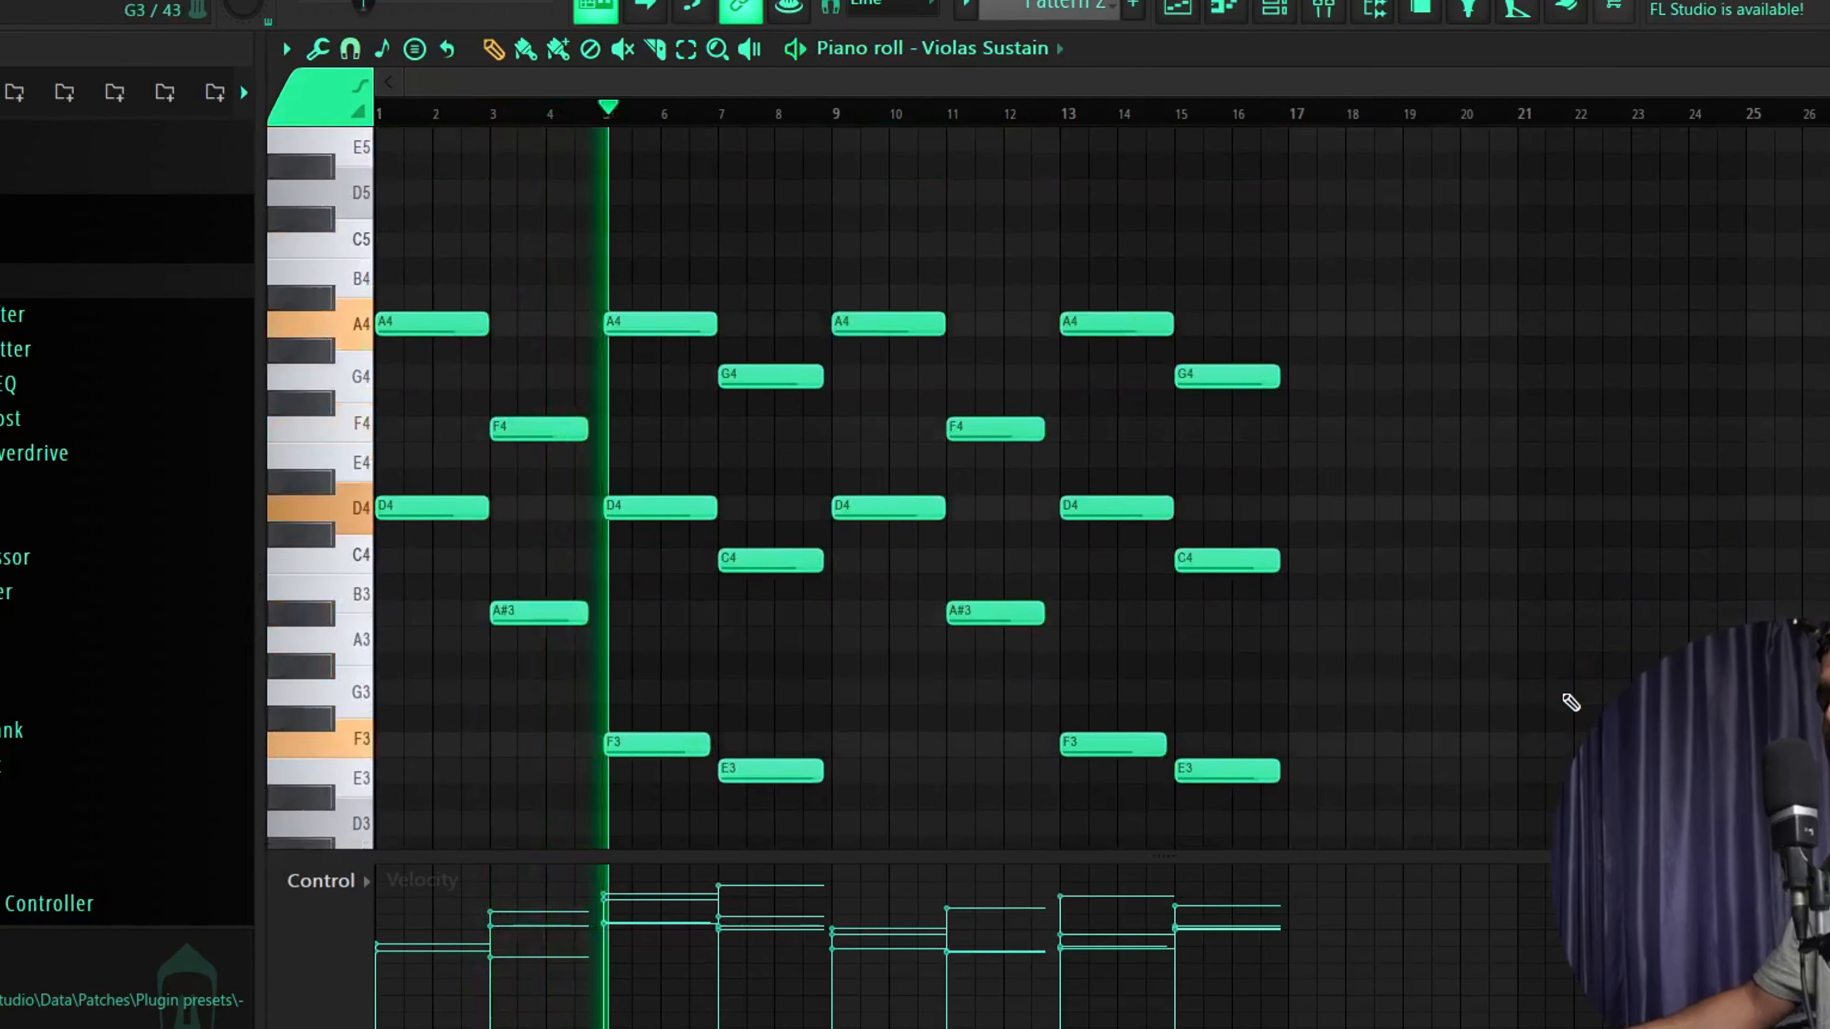
scroll(1539, 693, up, 3)
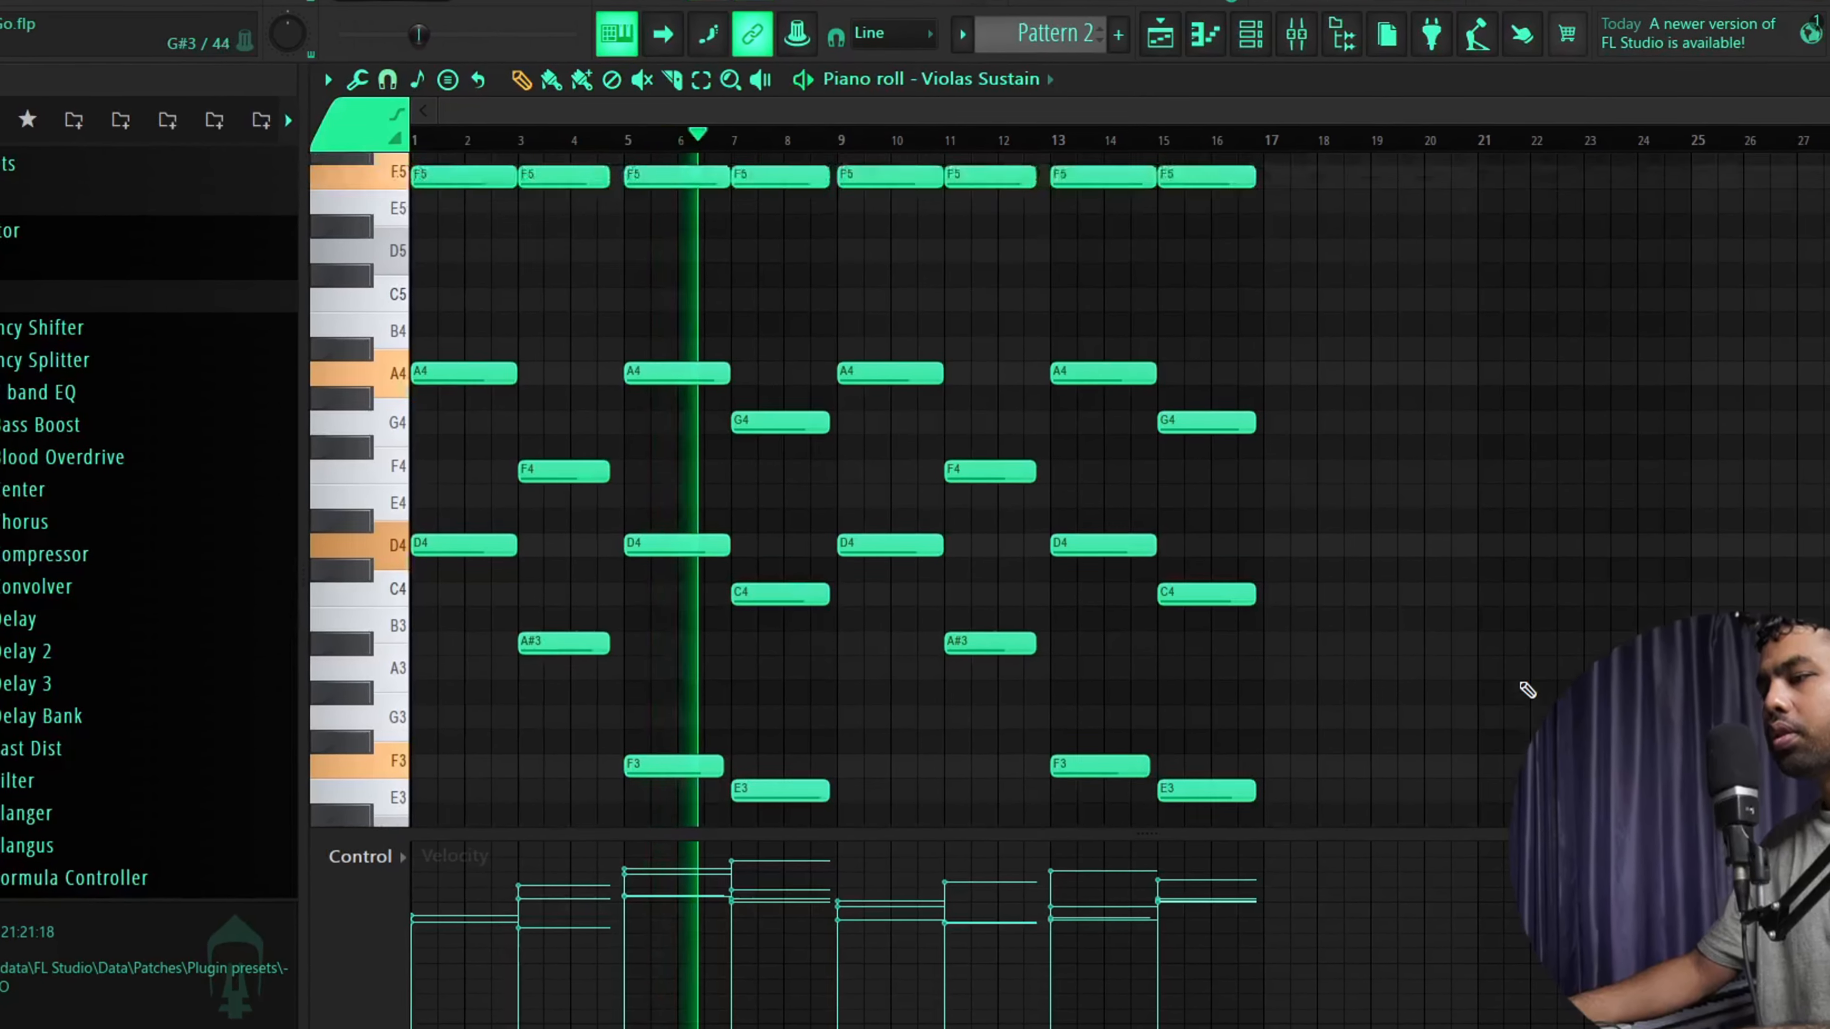
scroll(1539, 693, down, 3)
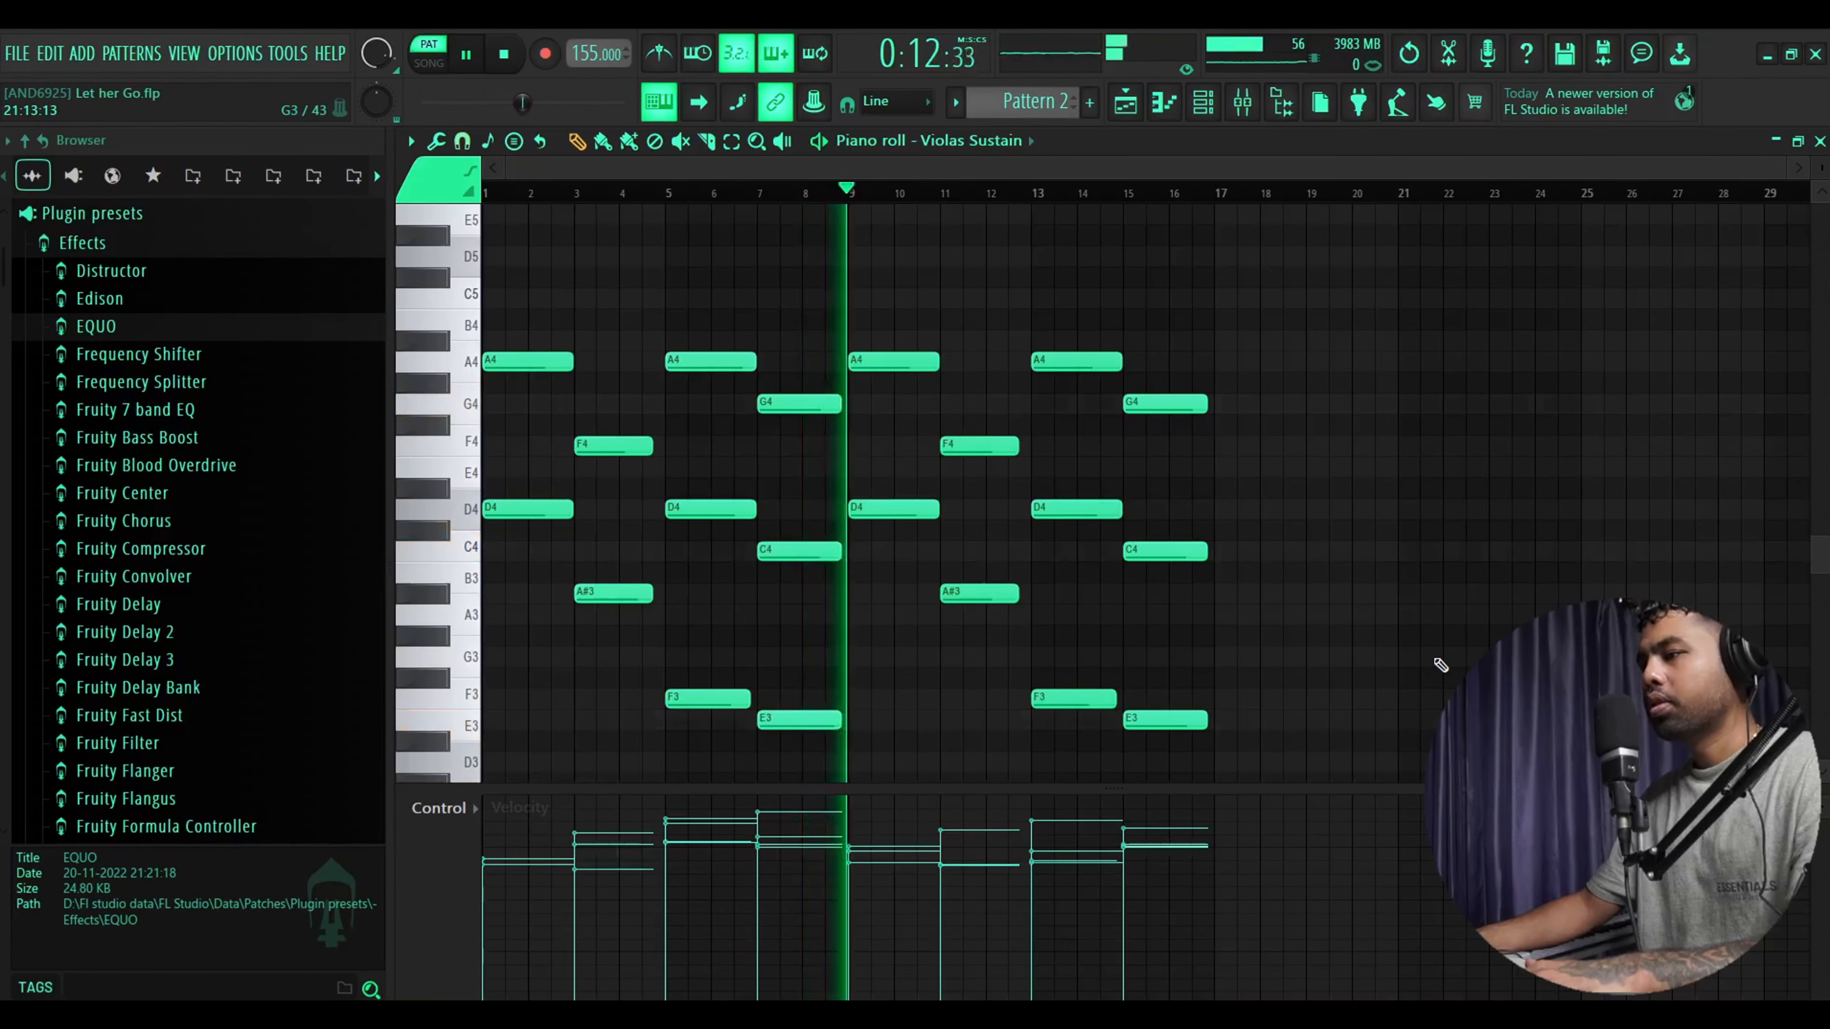
key(space)
scroll(1445, 667, up, 2)
scroll(1437, 664, down, 1)
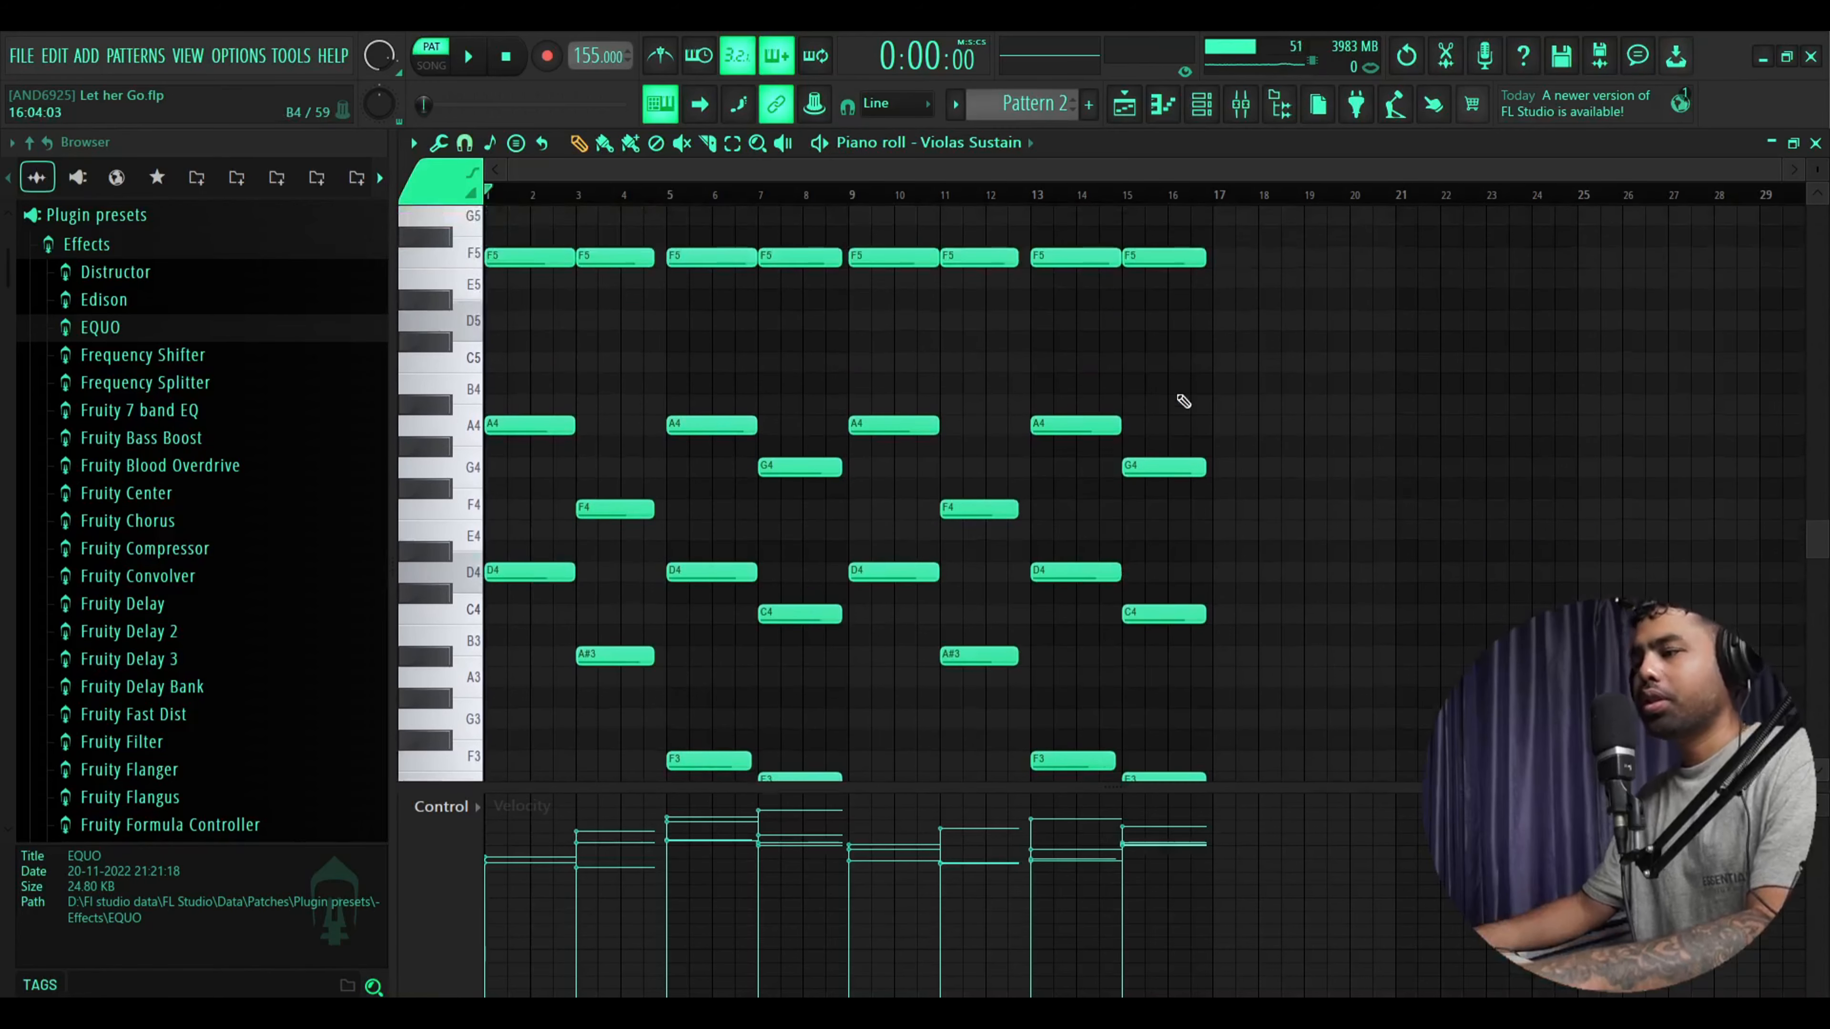
Solo the Cymatics Guitar Lead on Track 2 of the playlist and play it back in song mode
key(F5)
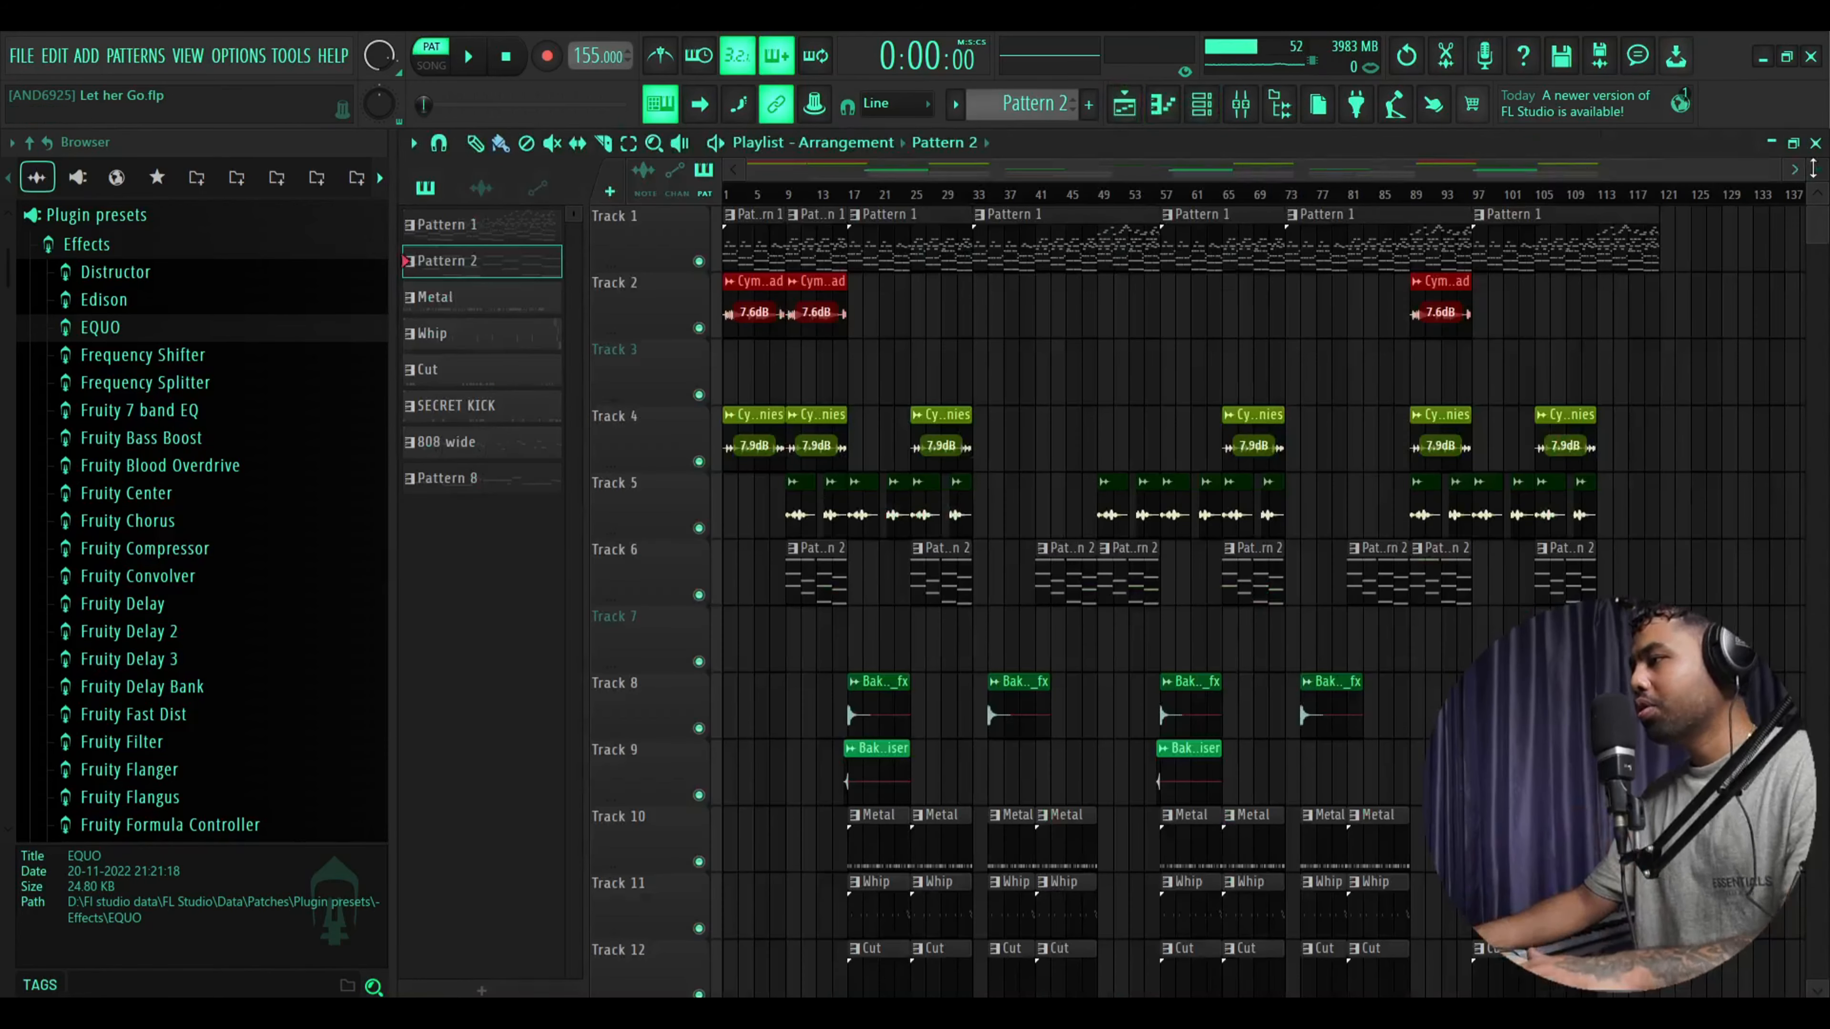
drag(1785, 177, 905, 159)
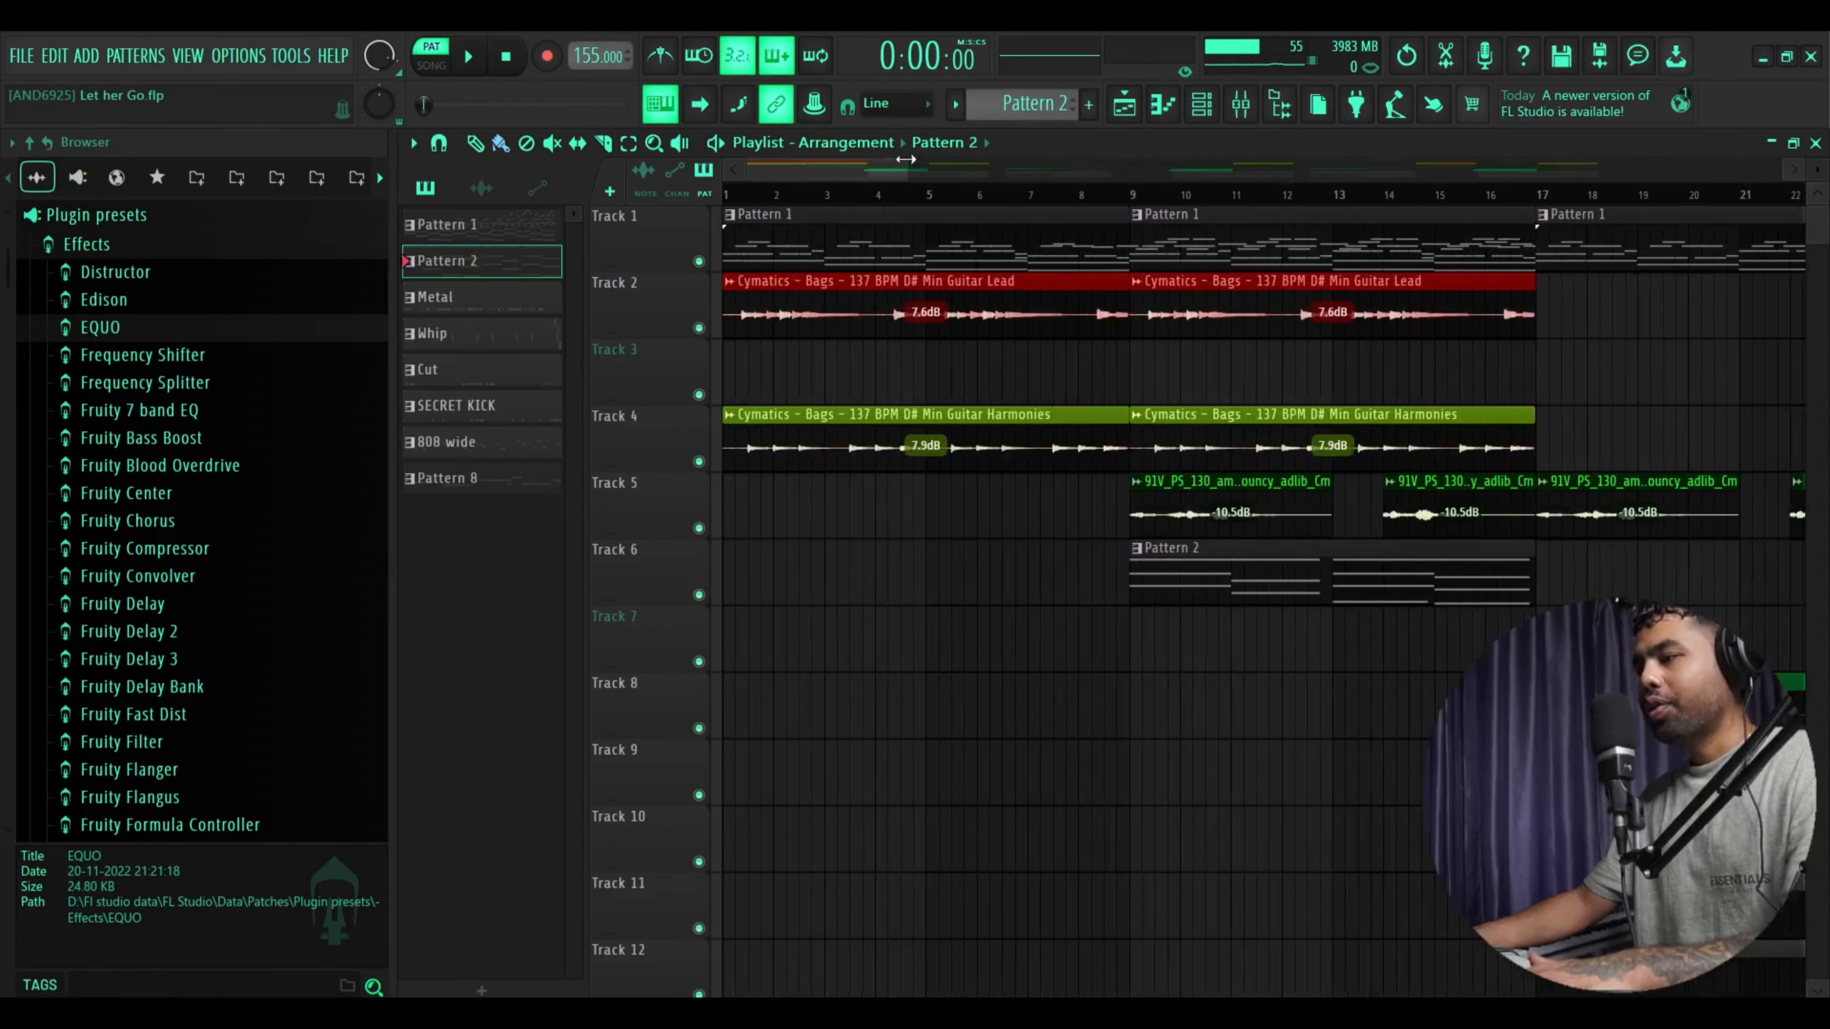
right_click(698, 329)
key(l)
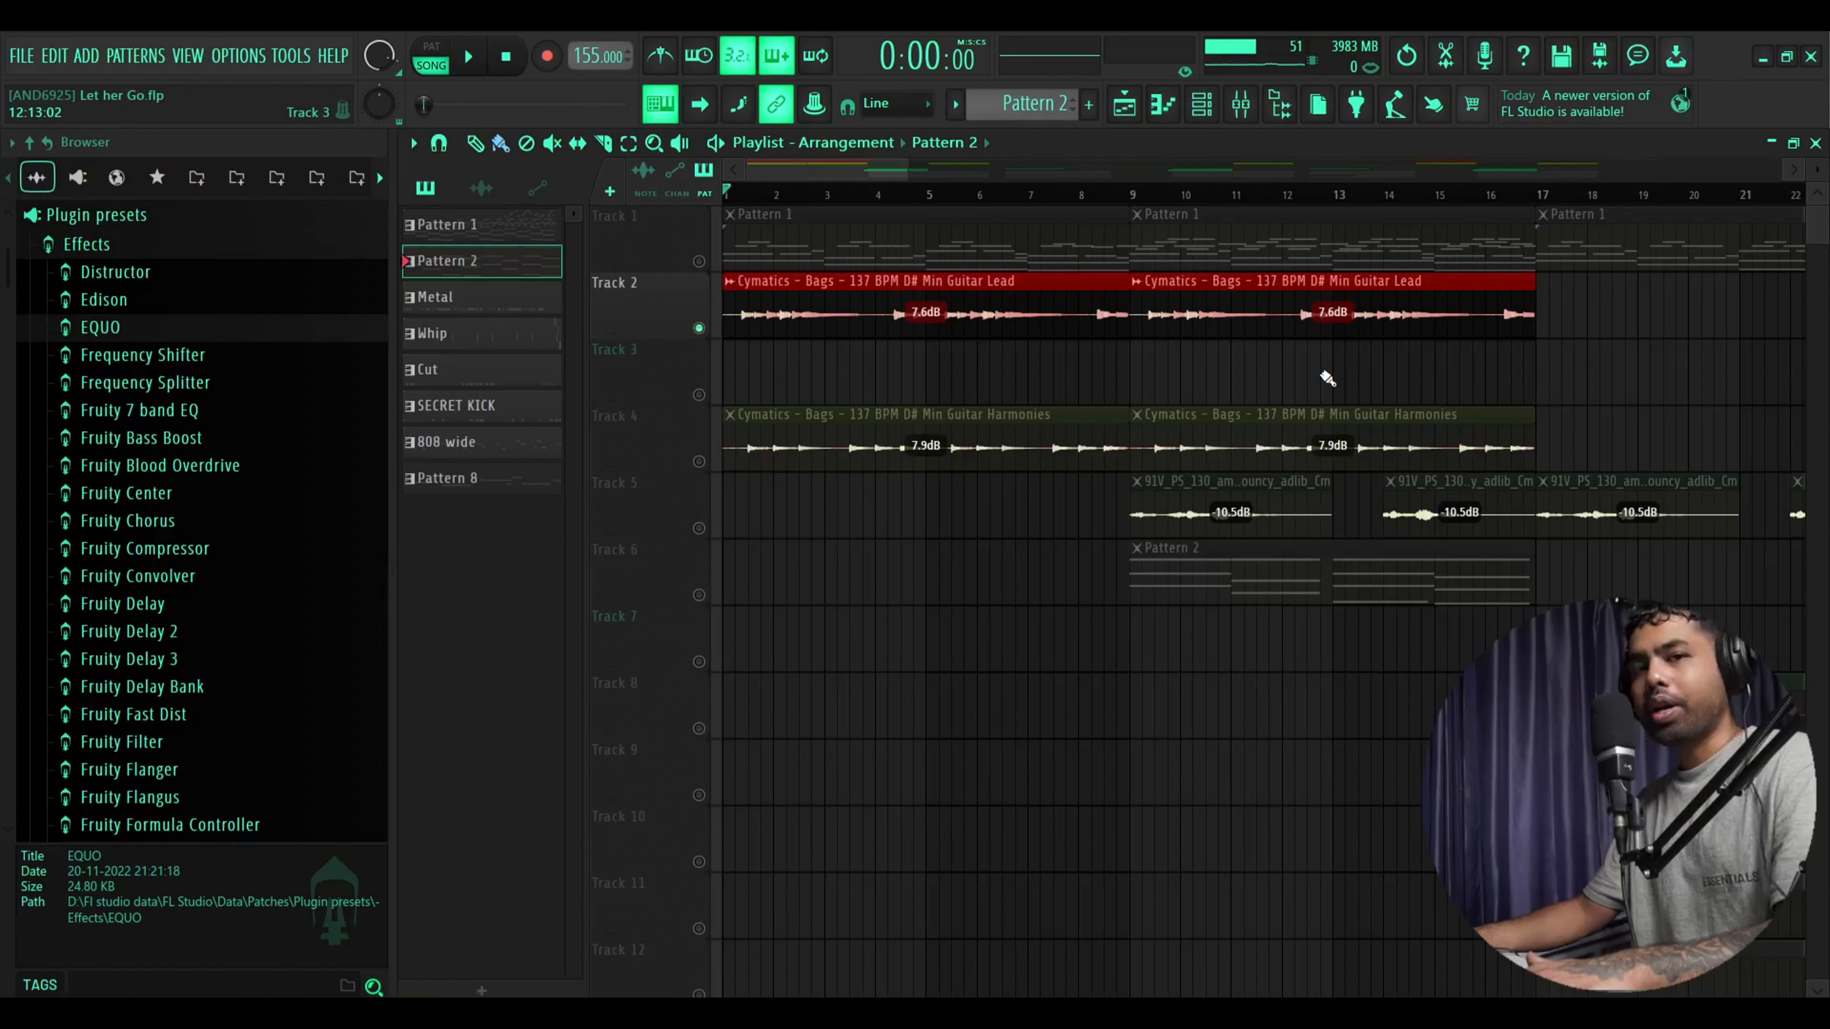
key(space)
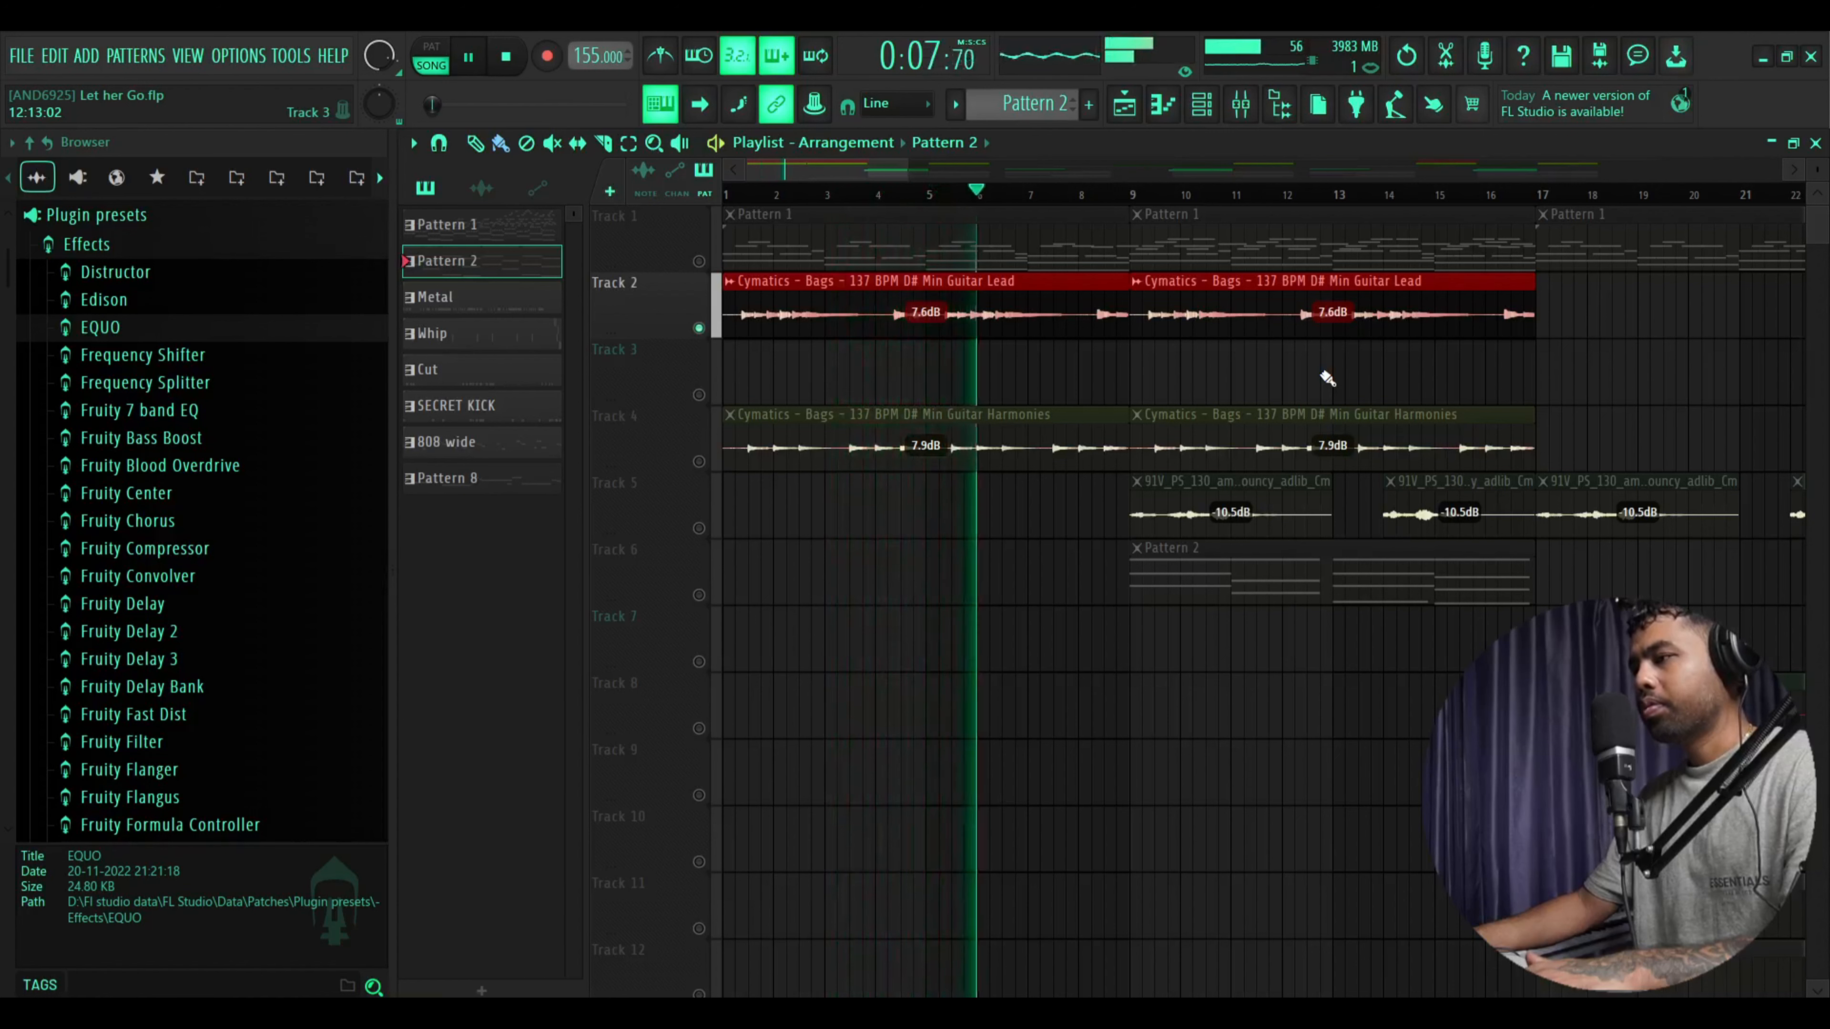
key(space)
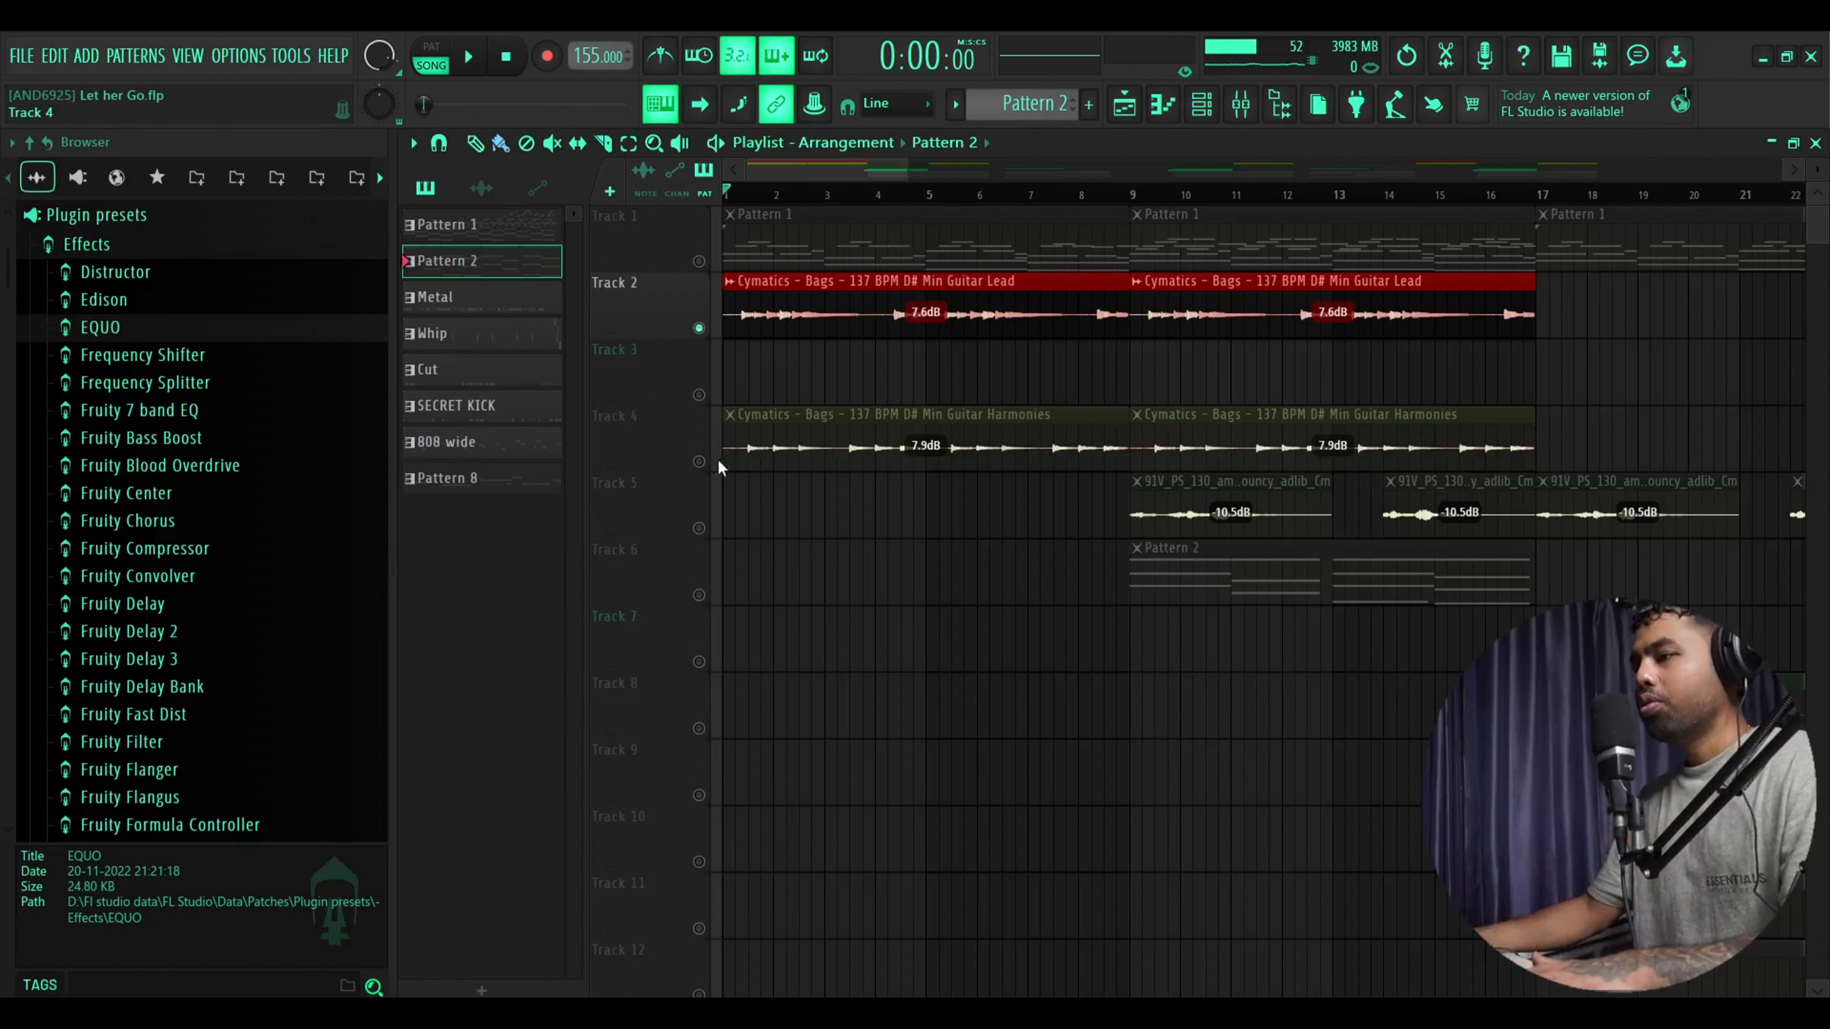
Layer the Guitar Harmonies on Track 4 and the Pattern 1 melody on Track 1 with the lead, playing back each combination
click(698, 462)
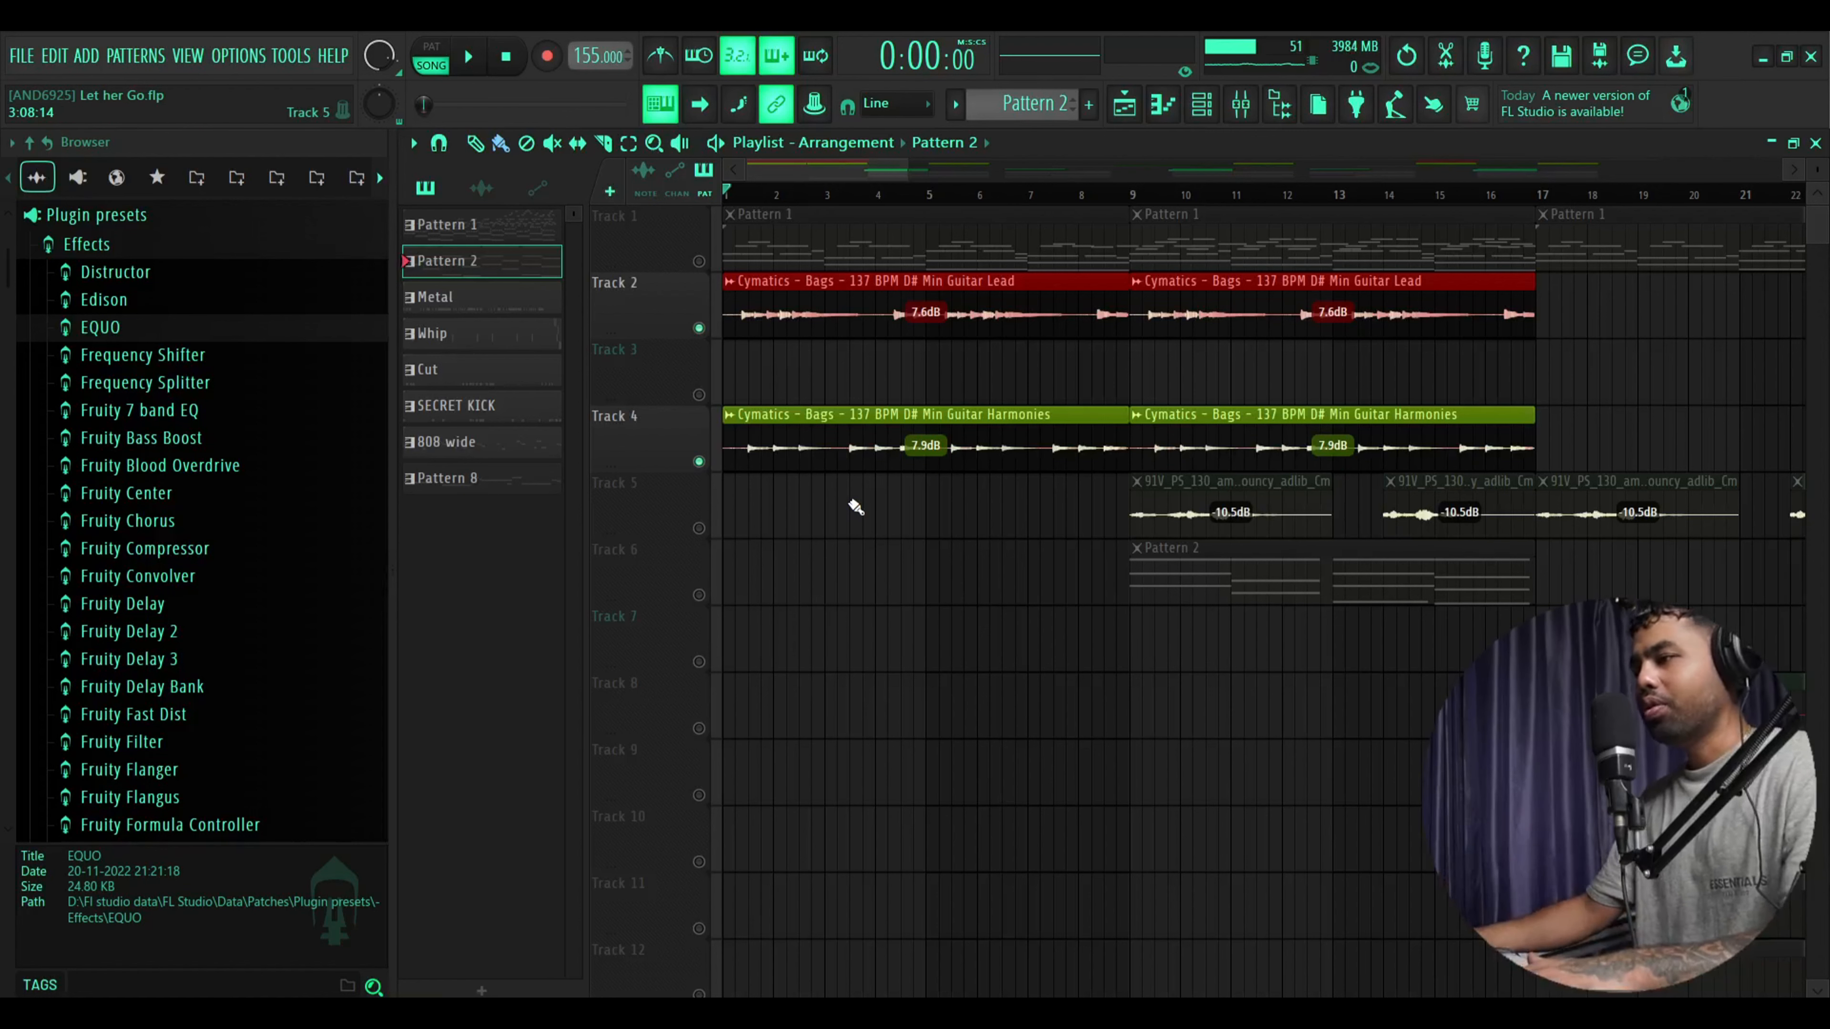
key(space)
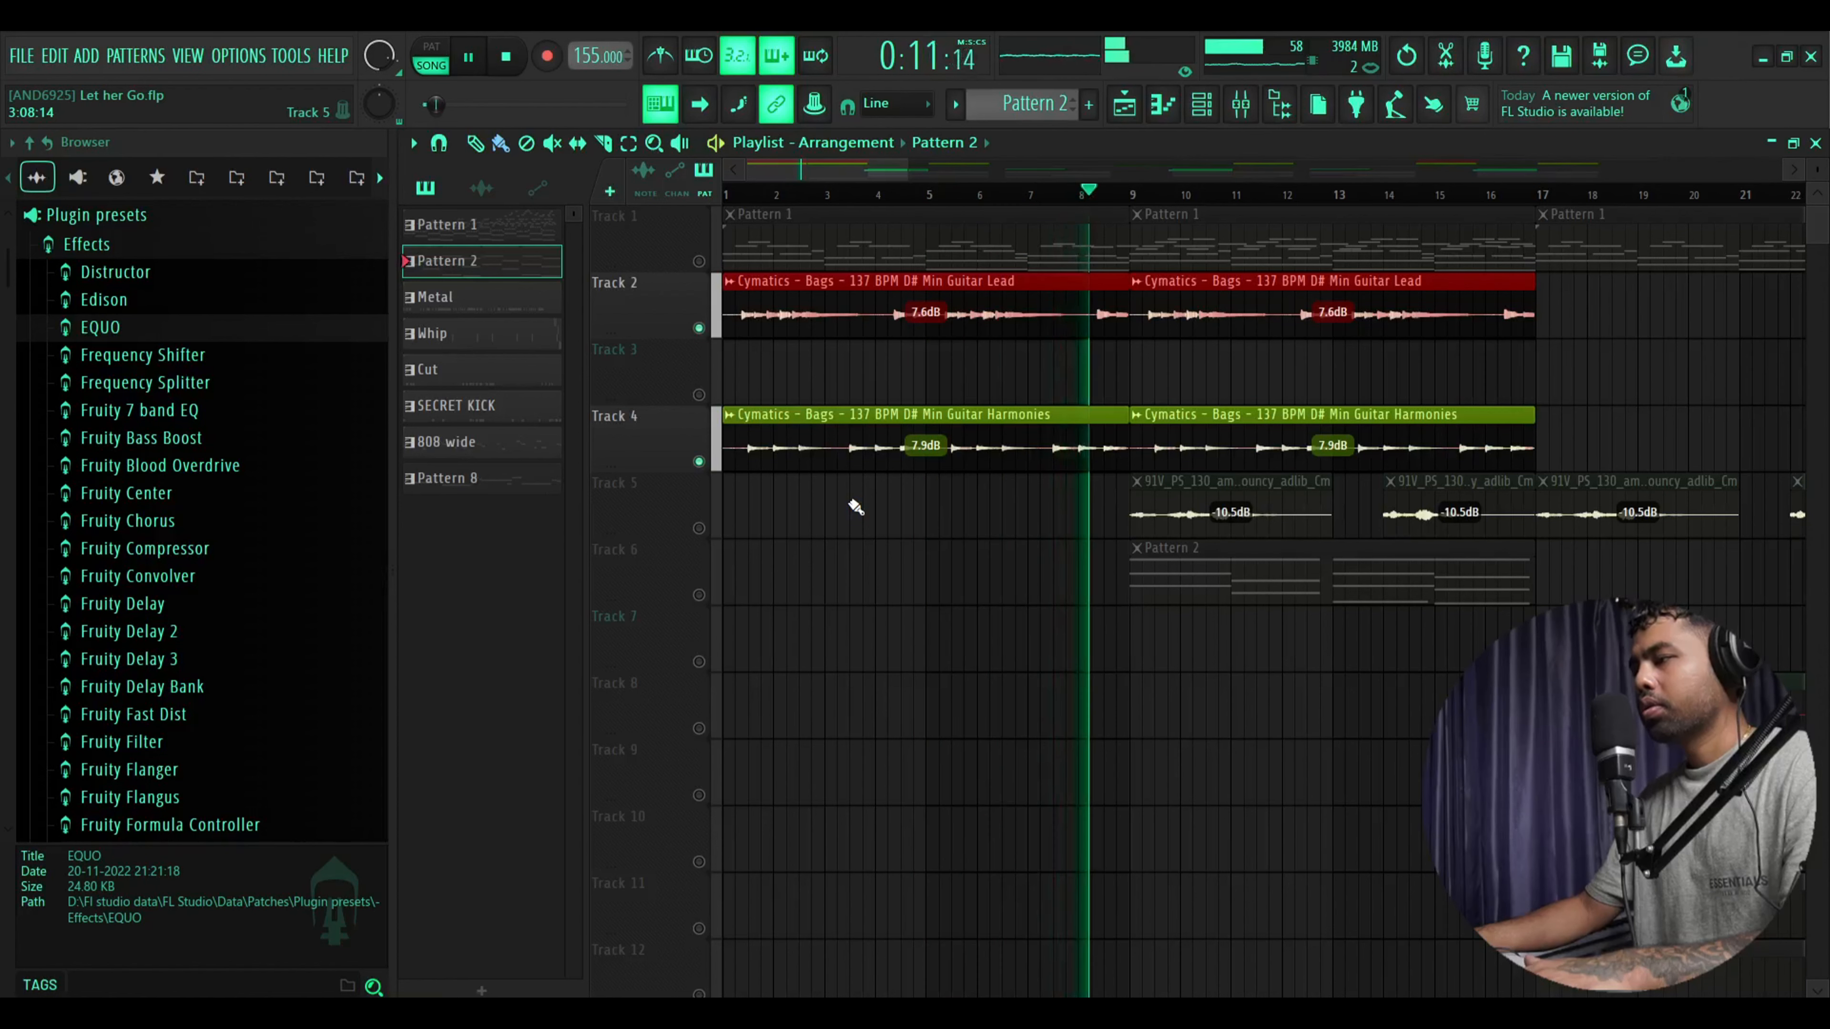
key(space)
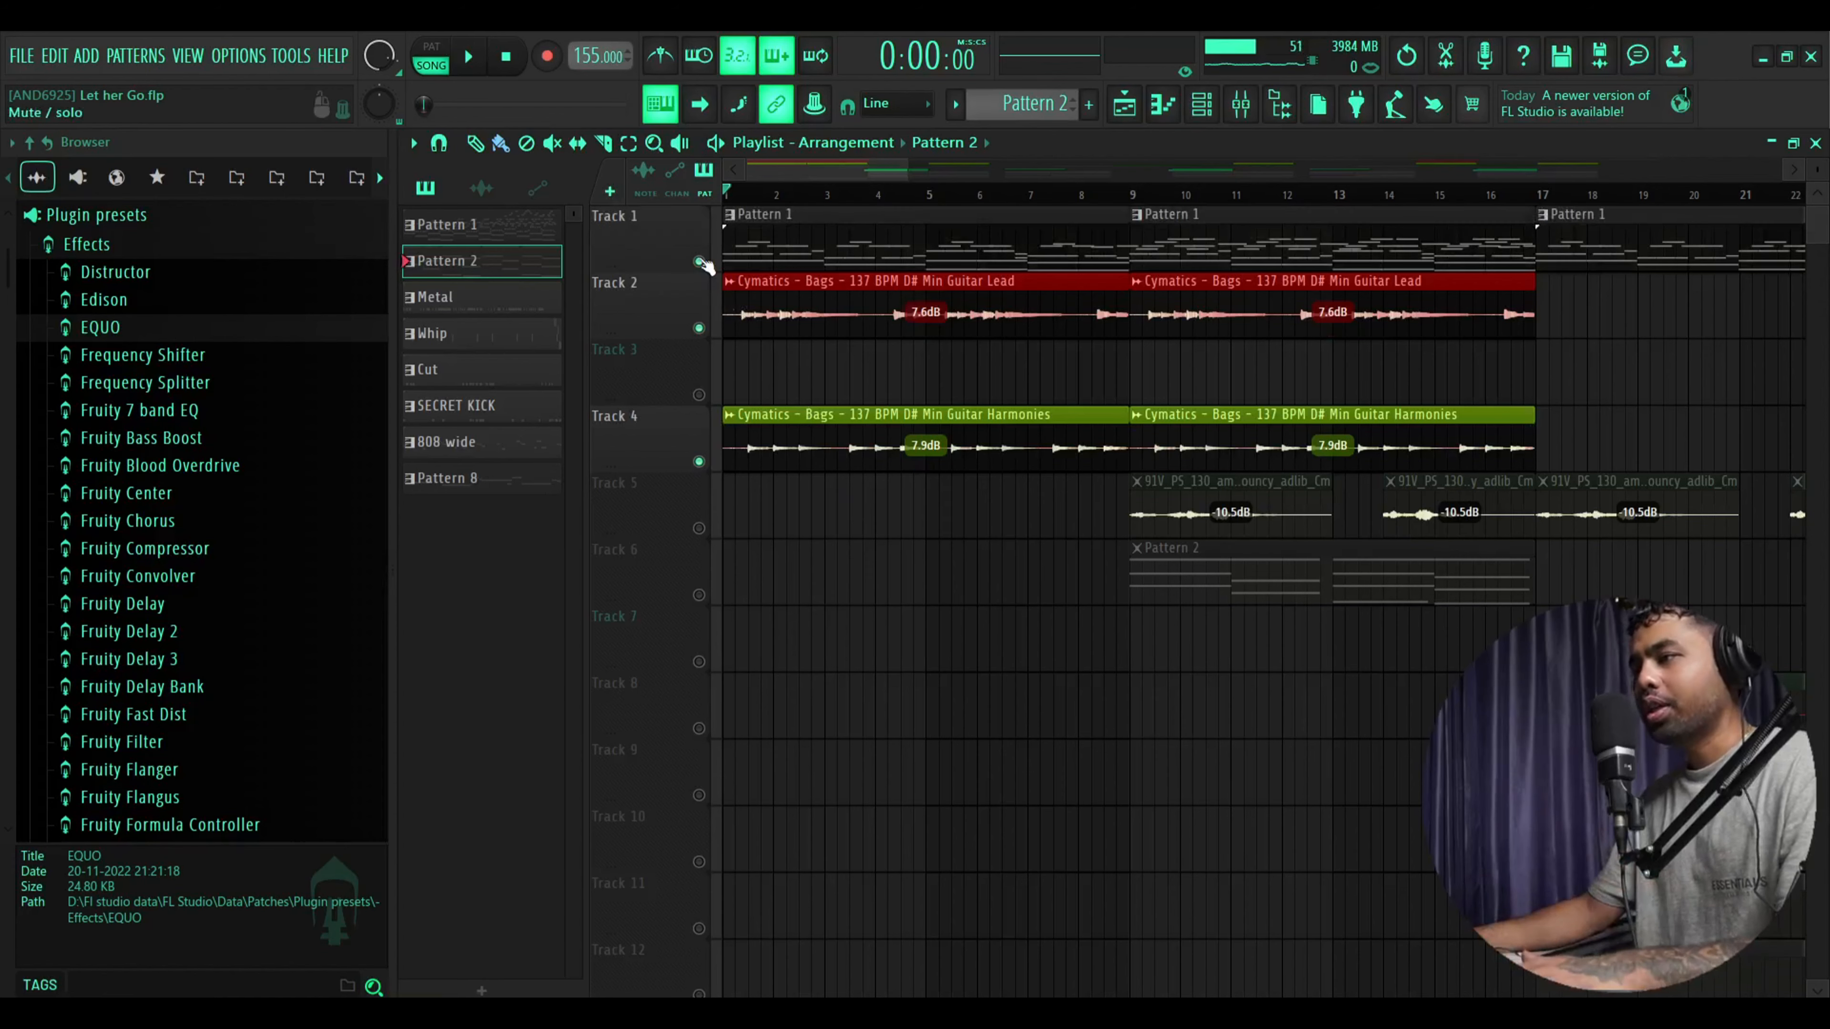
key(space)
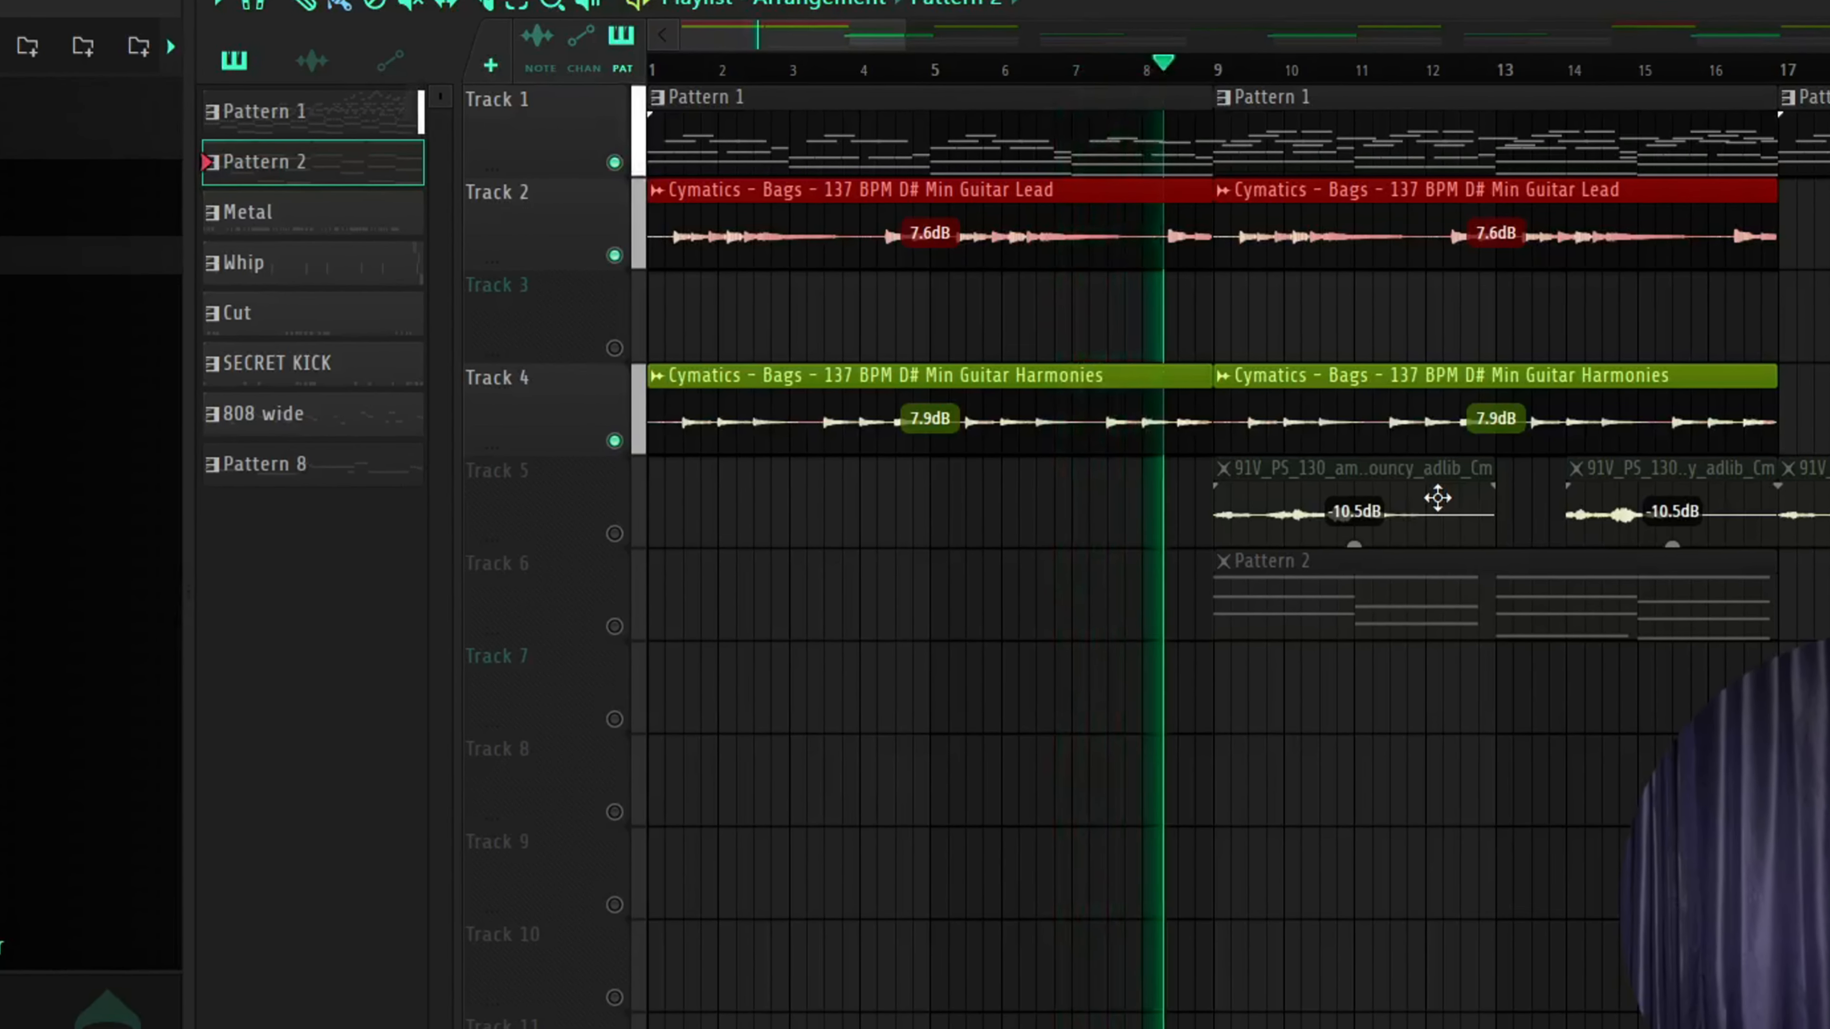
key(space)
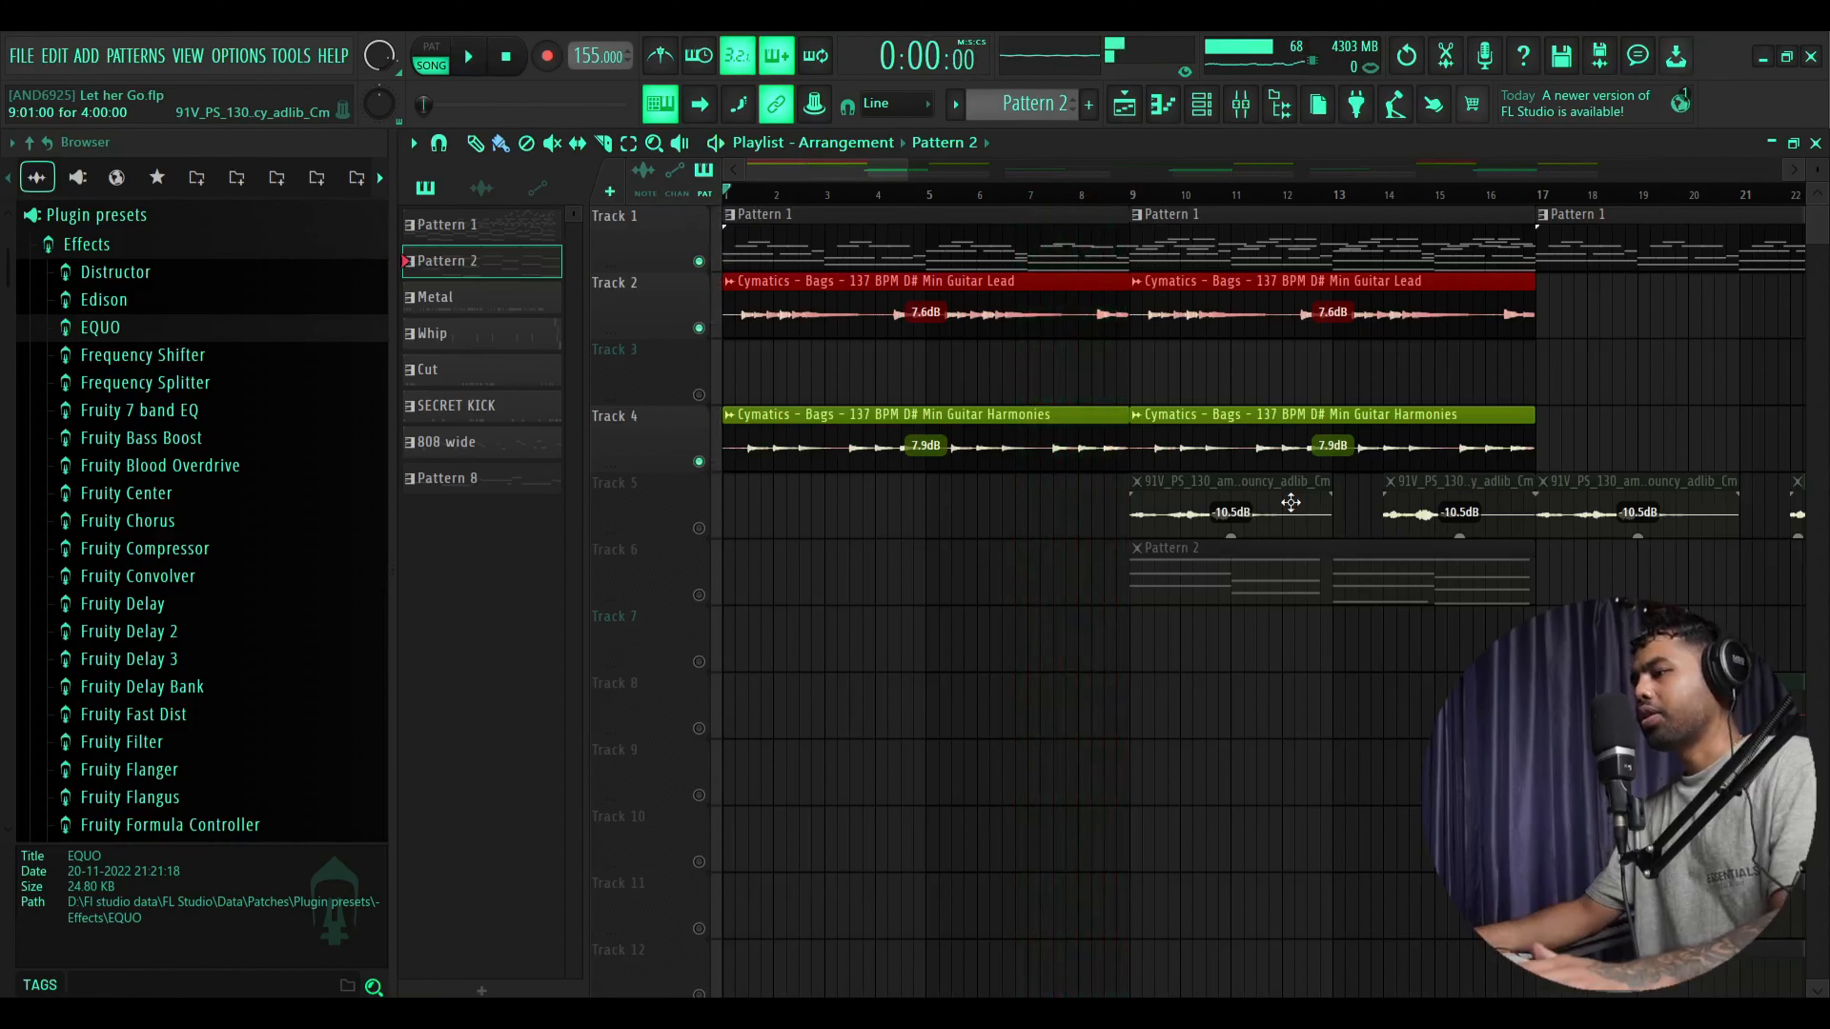
Solo the ambient vocal loop on Track 5 and play it back from bar 9
click(698, 529)
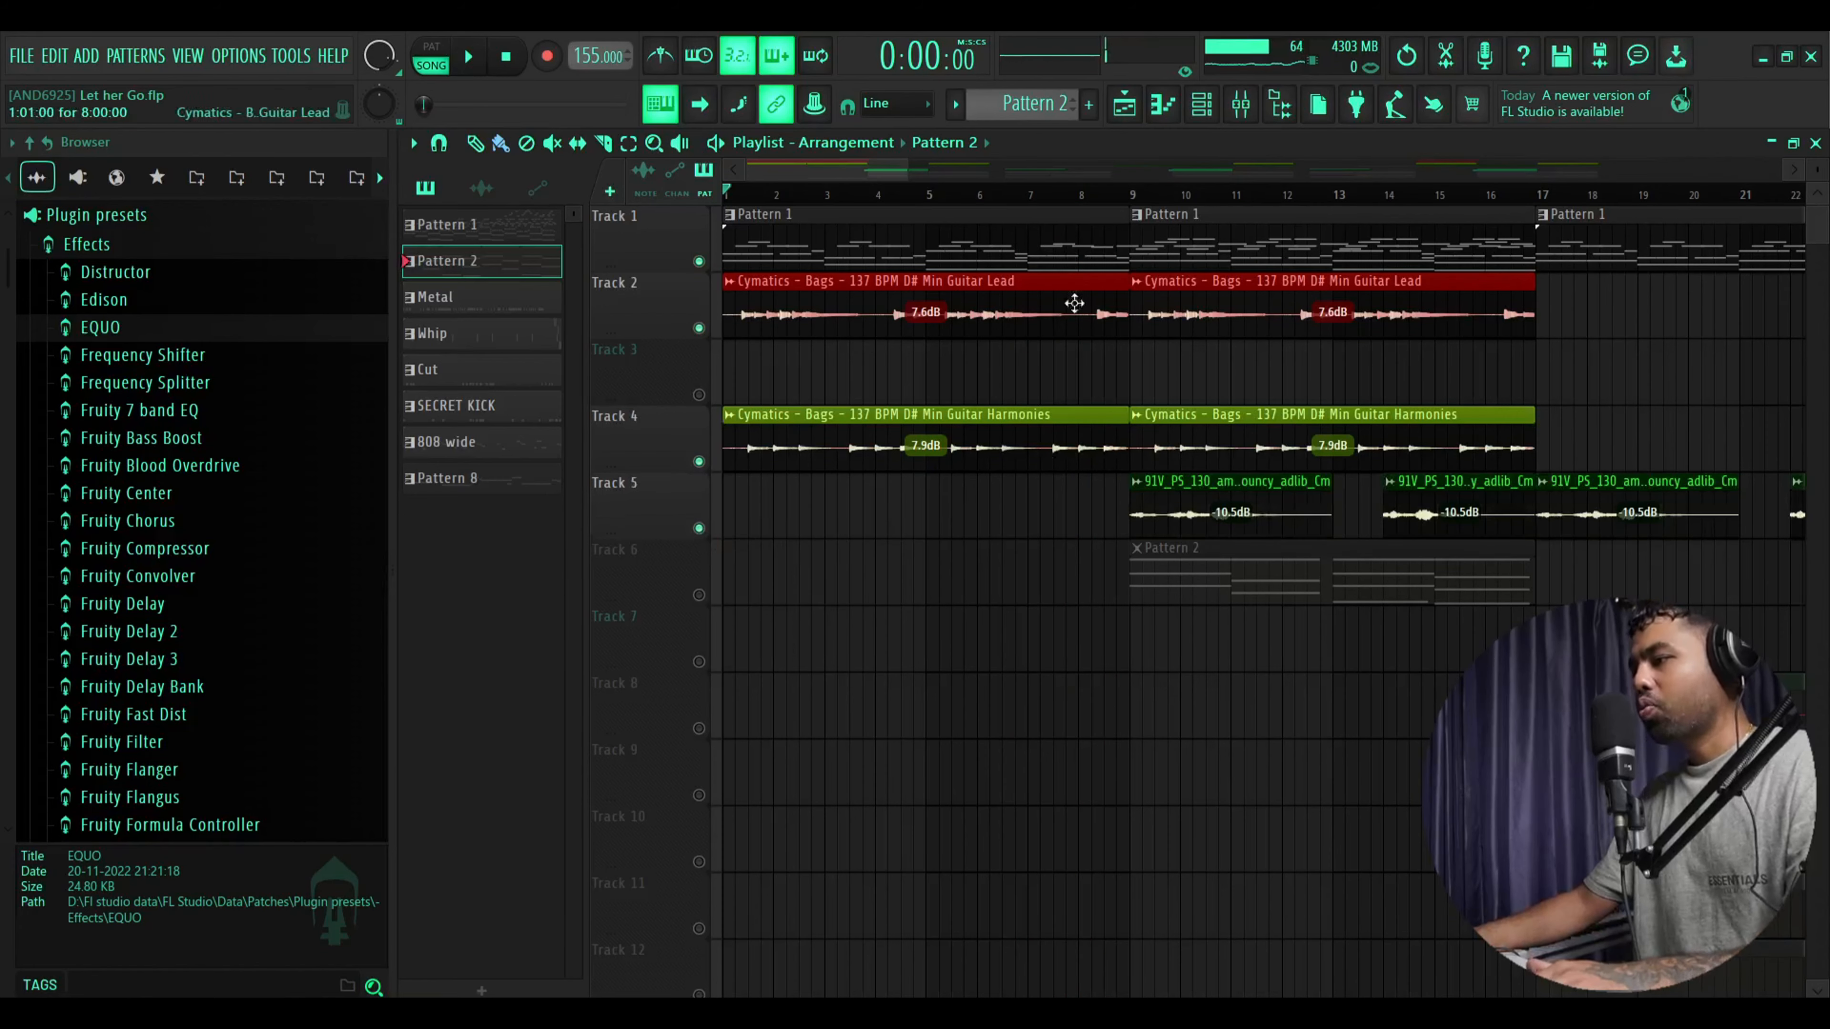
drag(909, 171, 850, 165)
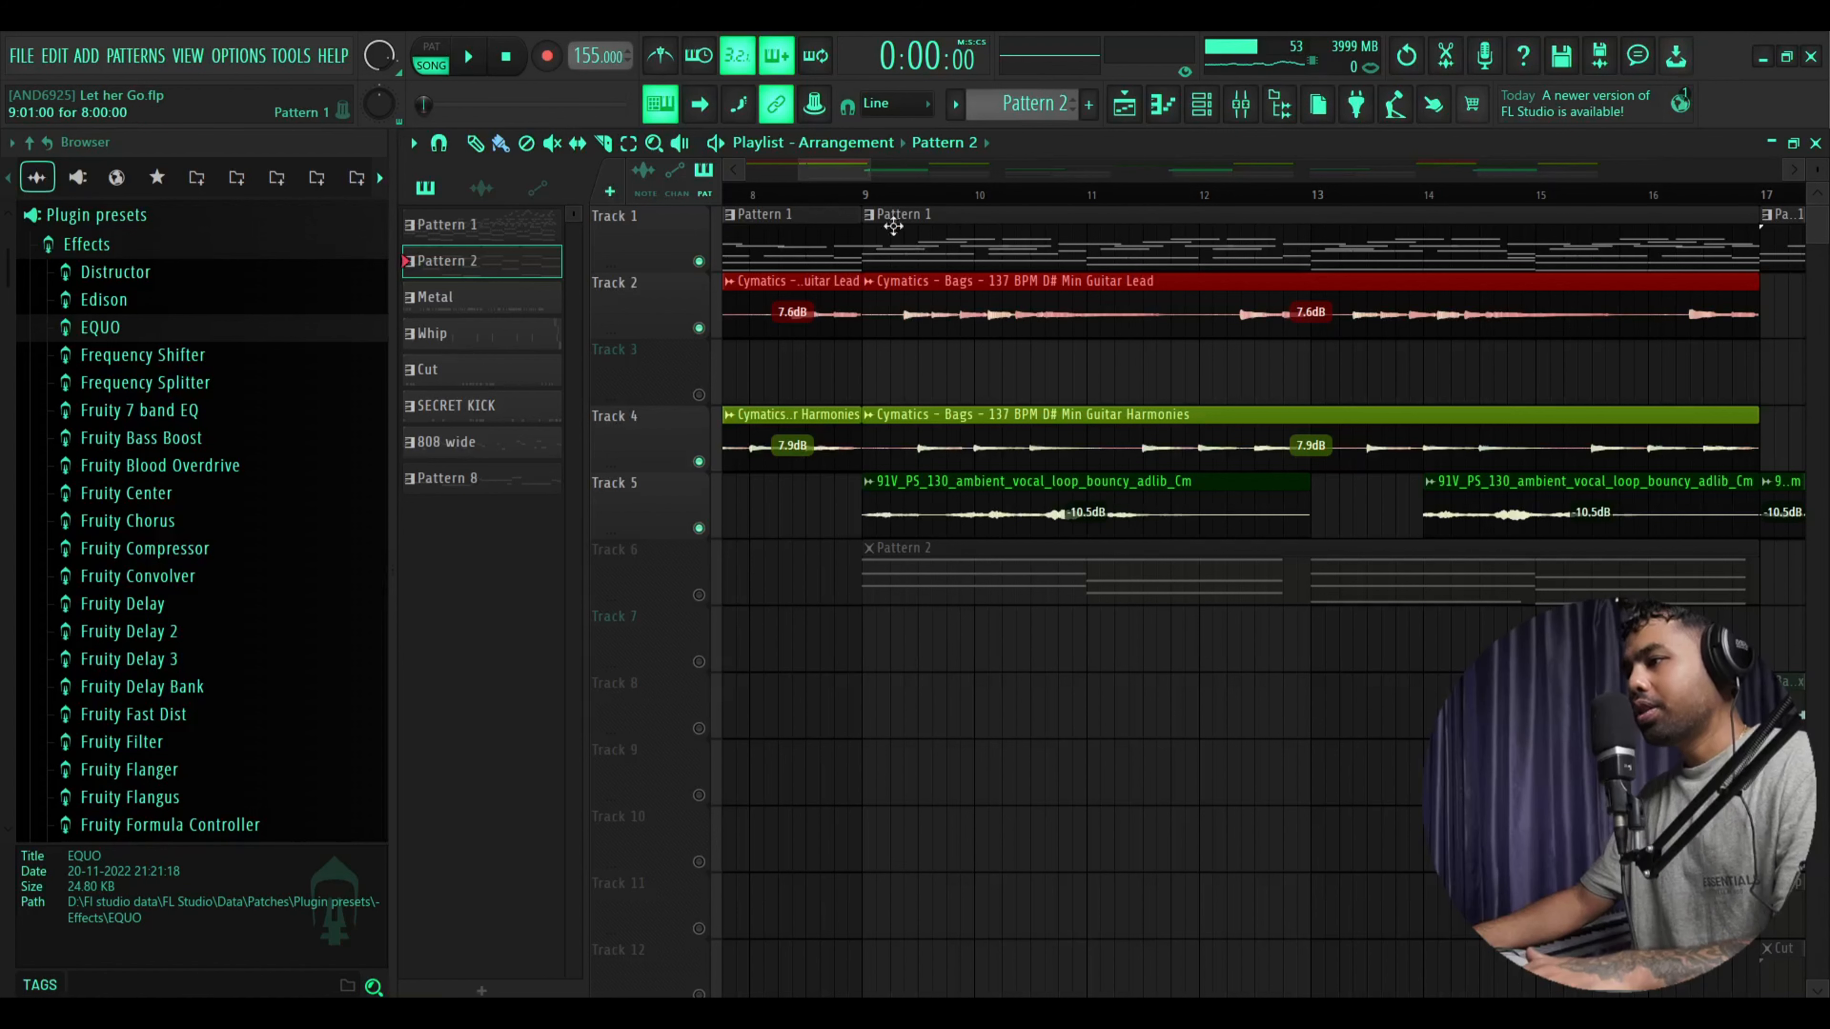
click(864, 194)
right_click(709, 527)
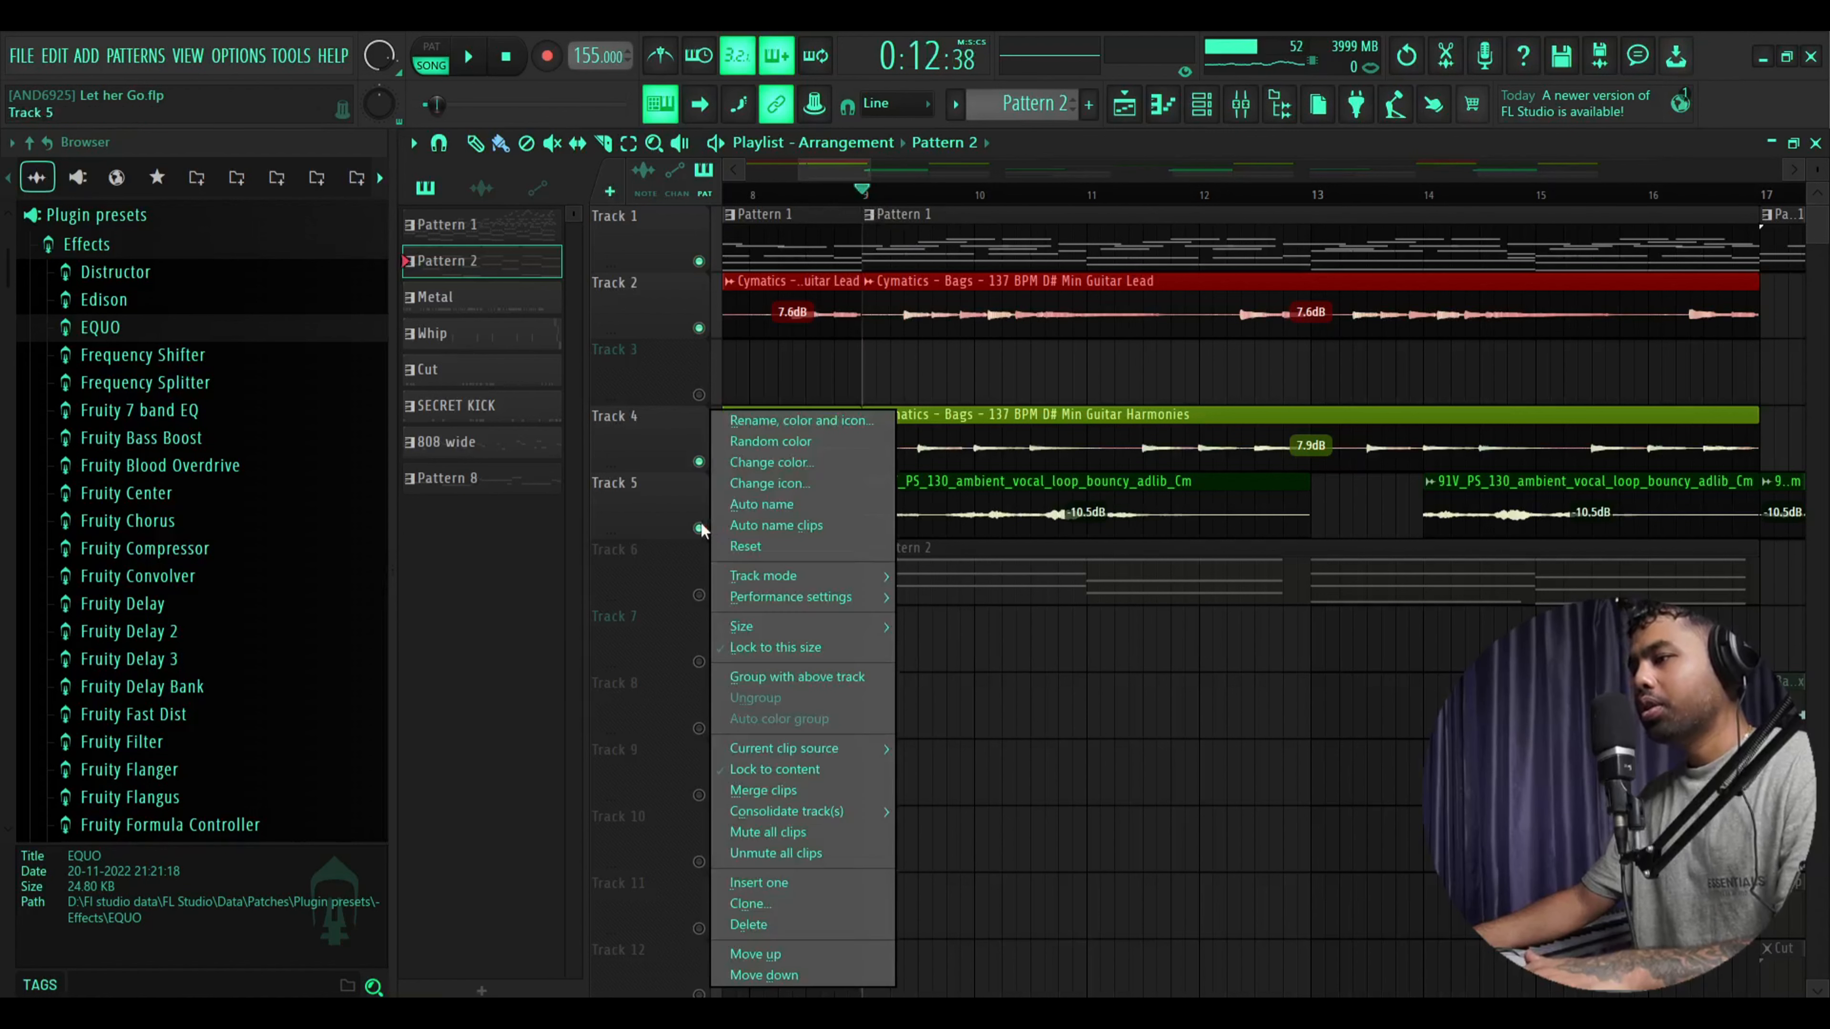
right_click(700, 527)
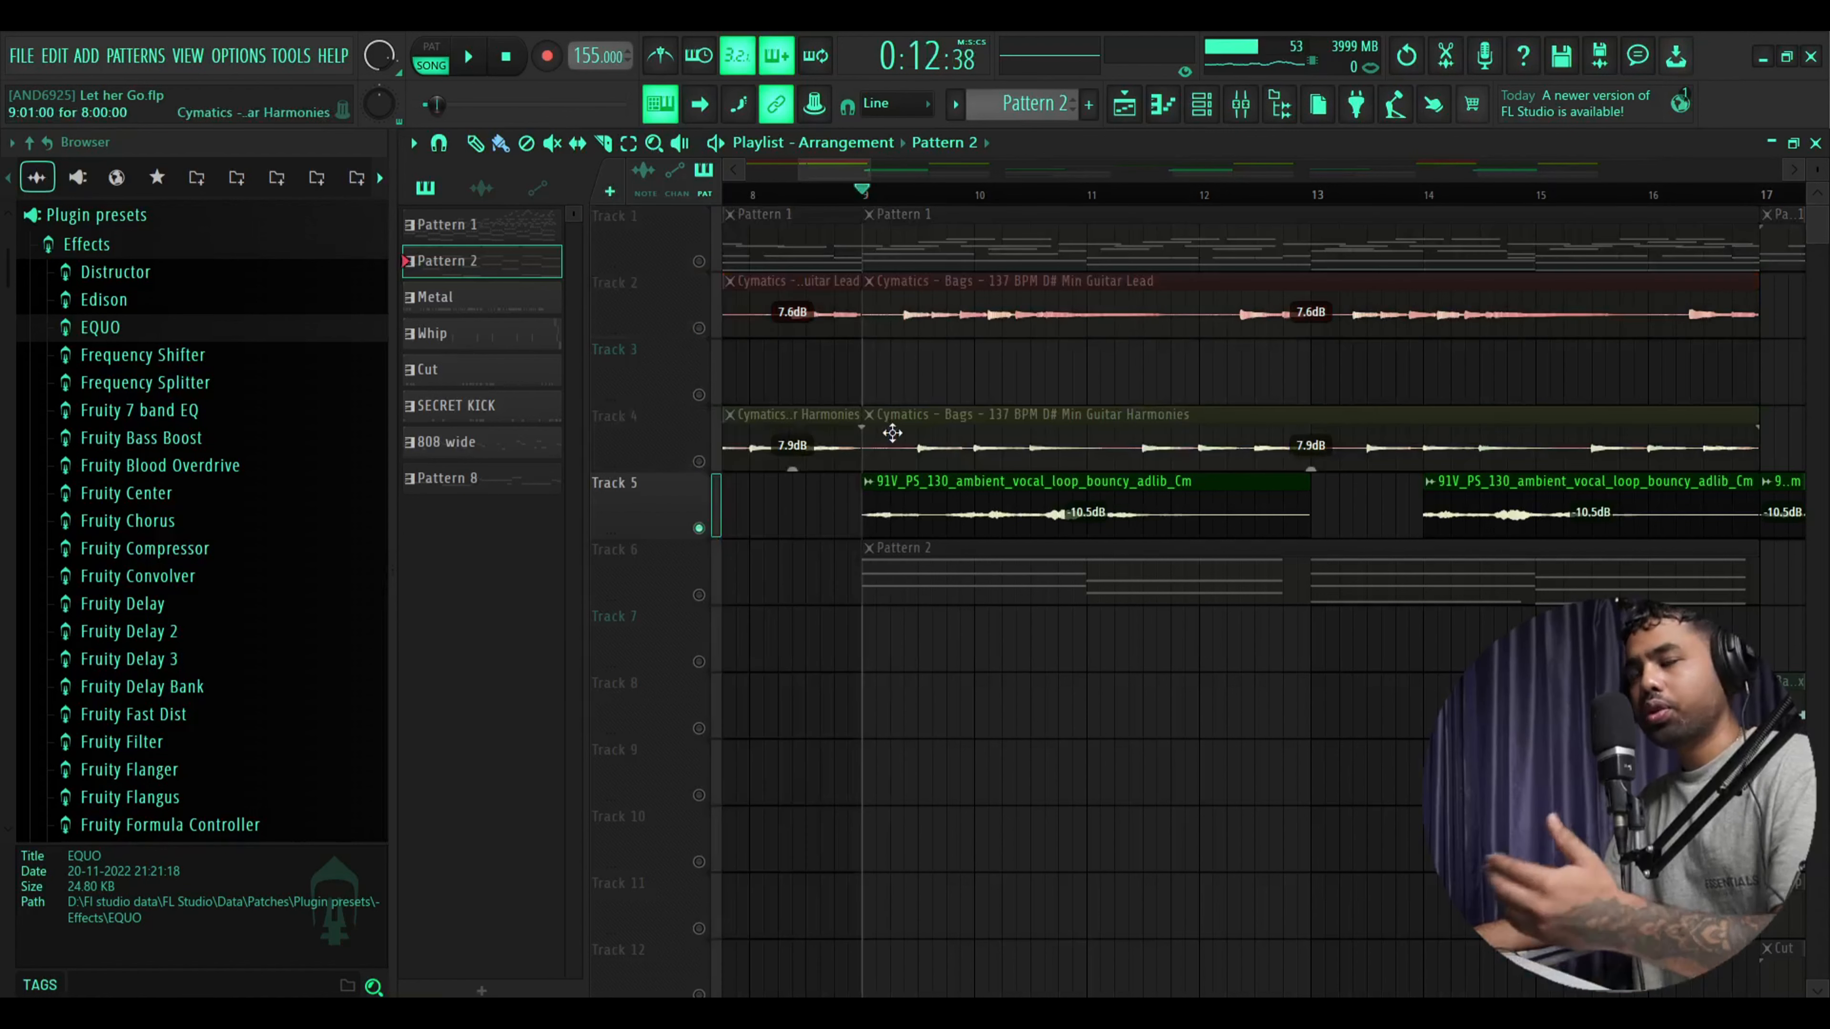
key(space)
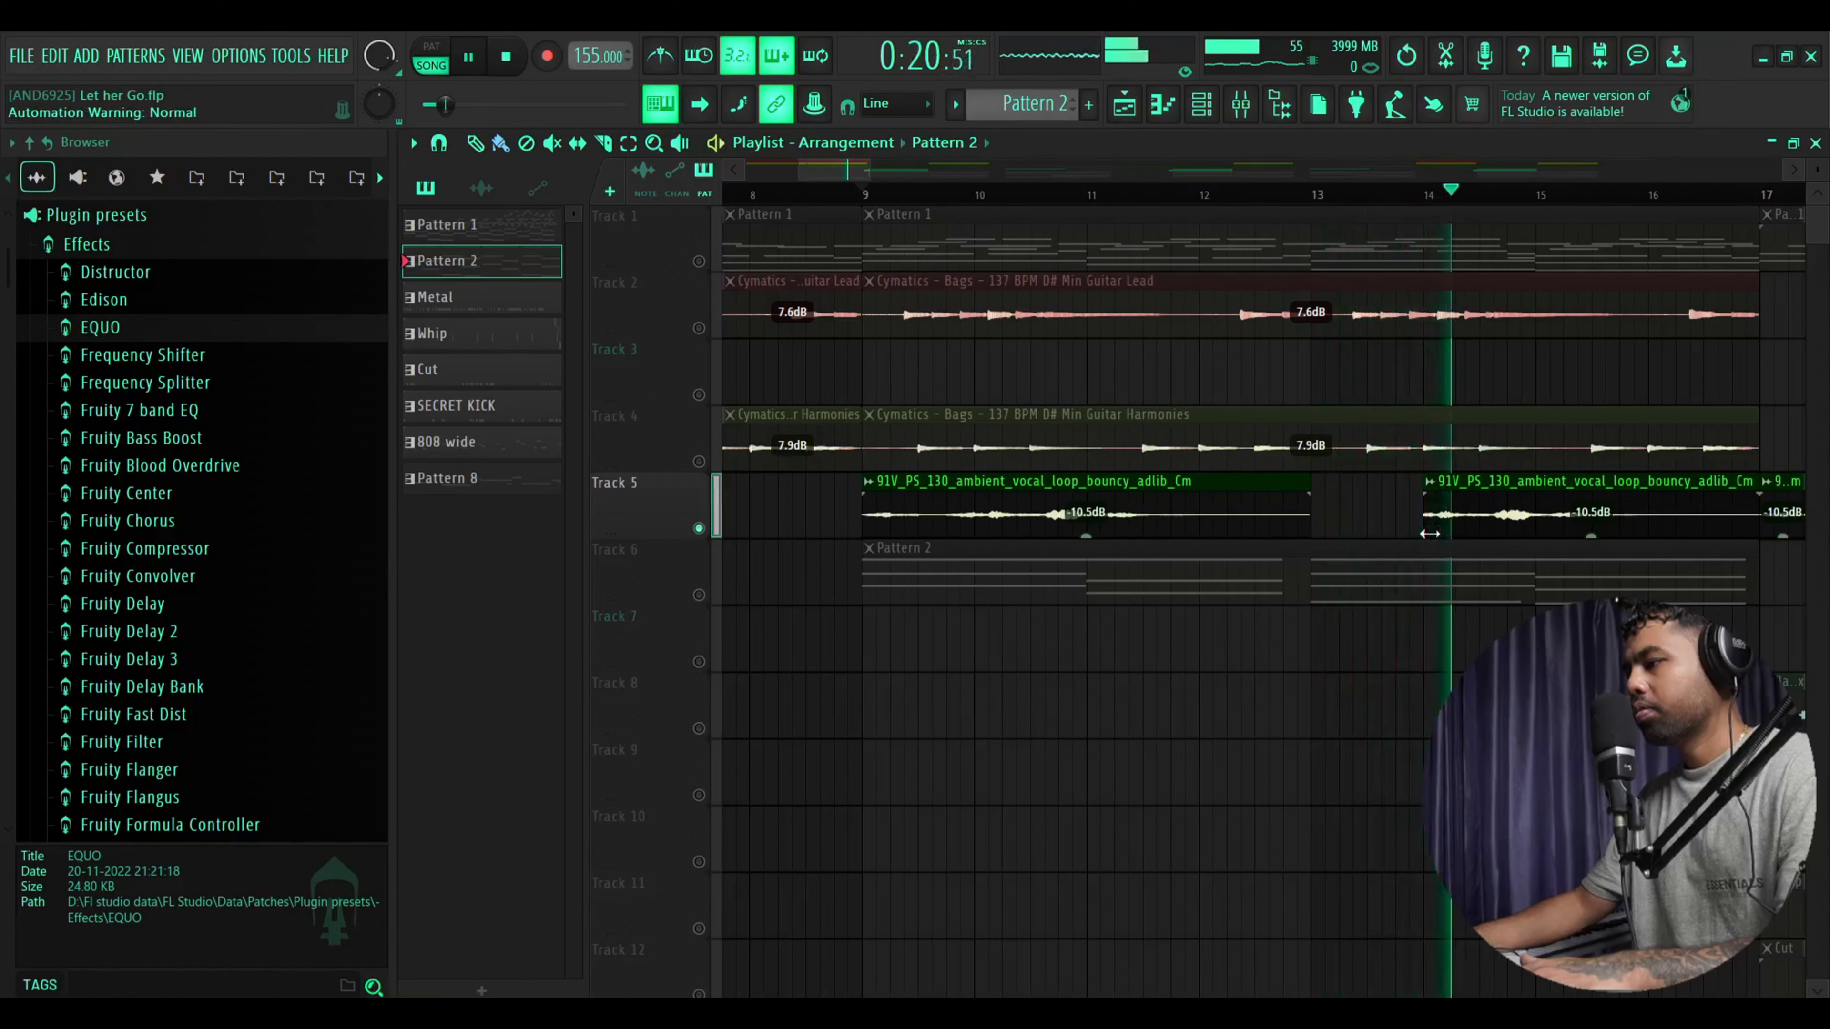
key(space)
mouse_move(1429, 533)
mouse_down()
mouse_move(1317, 544)
mouse_move(1443, 533)
mouse_move(1425, 530)
mouse_up()
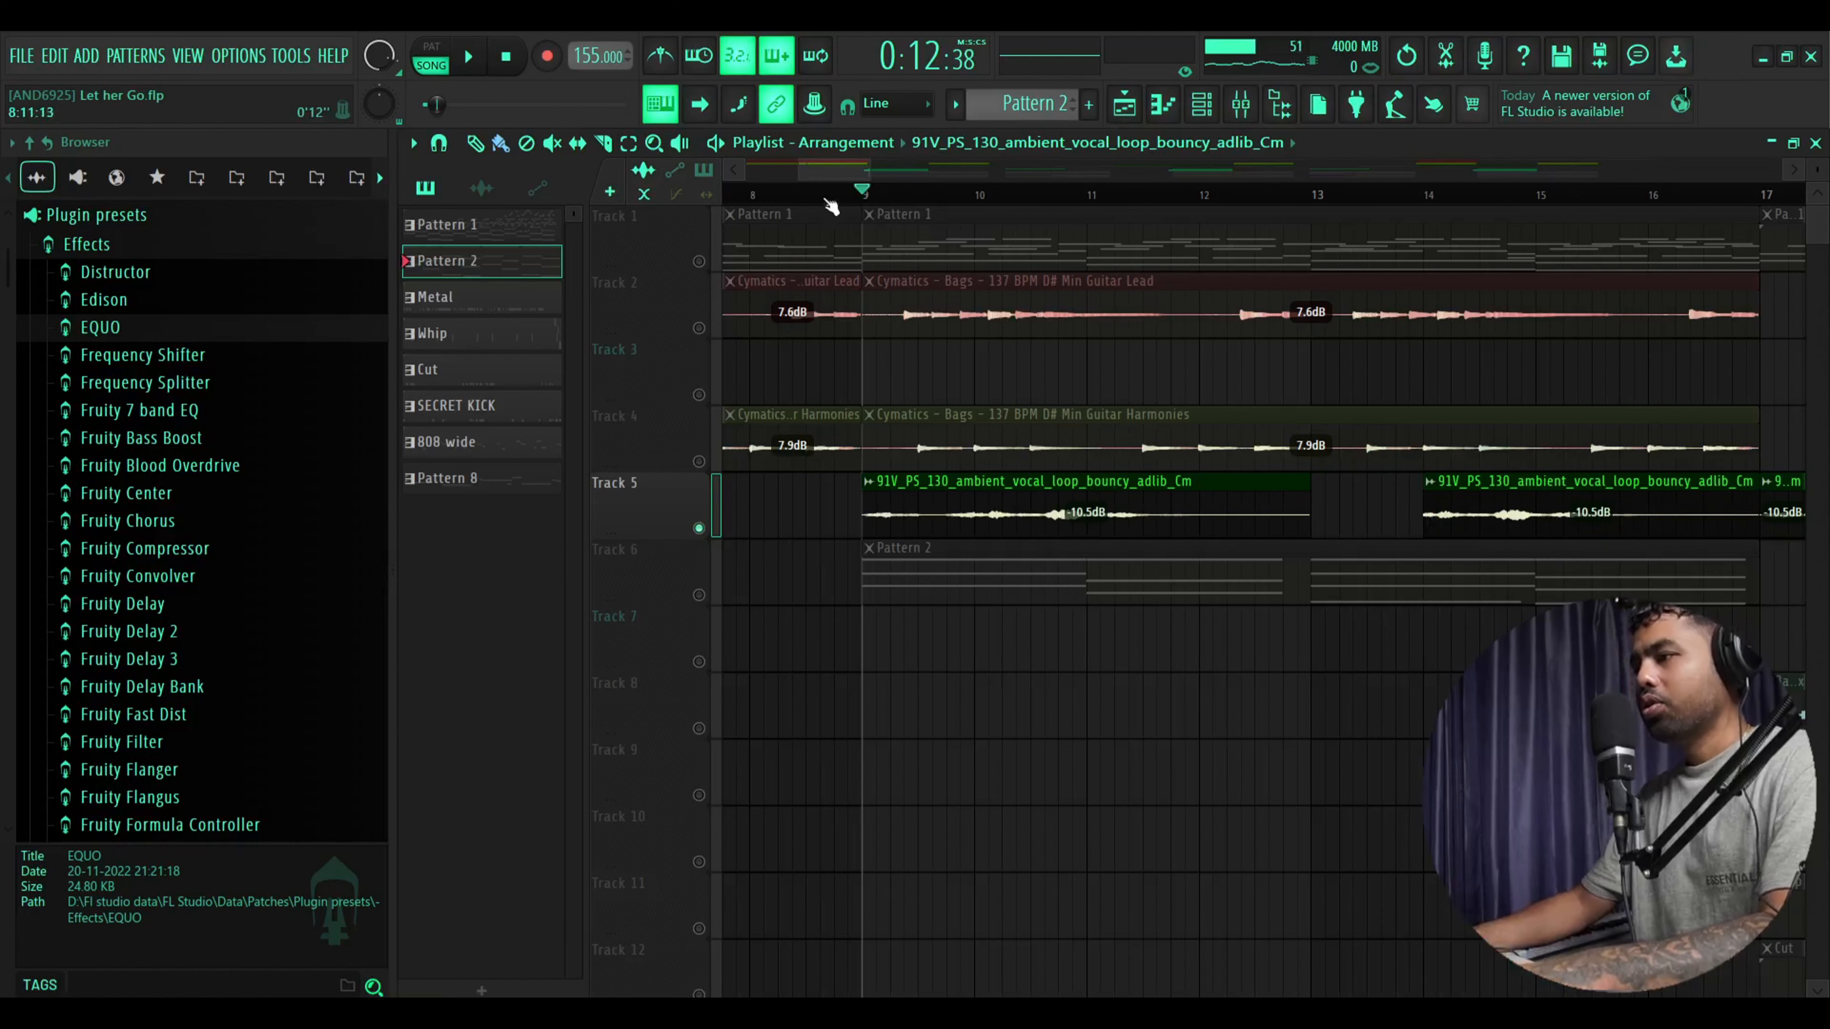
Unmute Tracks 1, 2, 4 and 6 alongside the vocal loop and play the combined melodic layers from bar 9
drag(872, 171, 1091, 171)
click(699, 261)
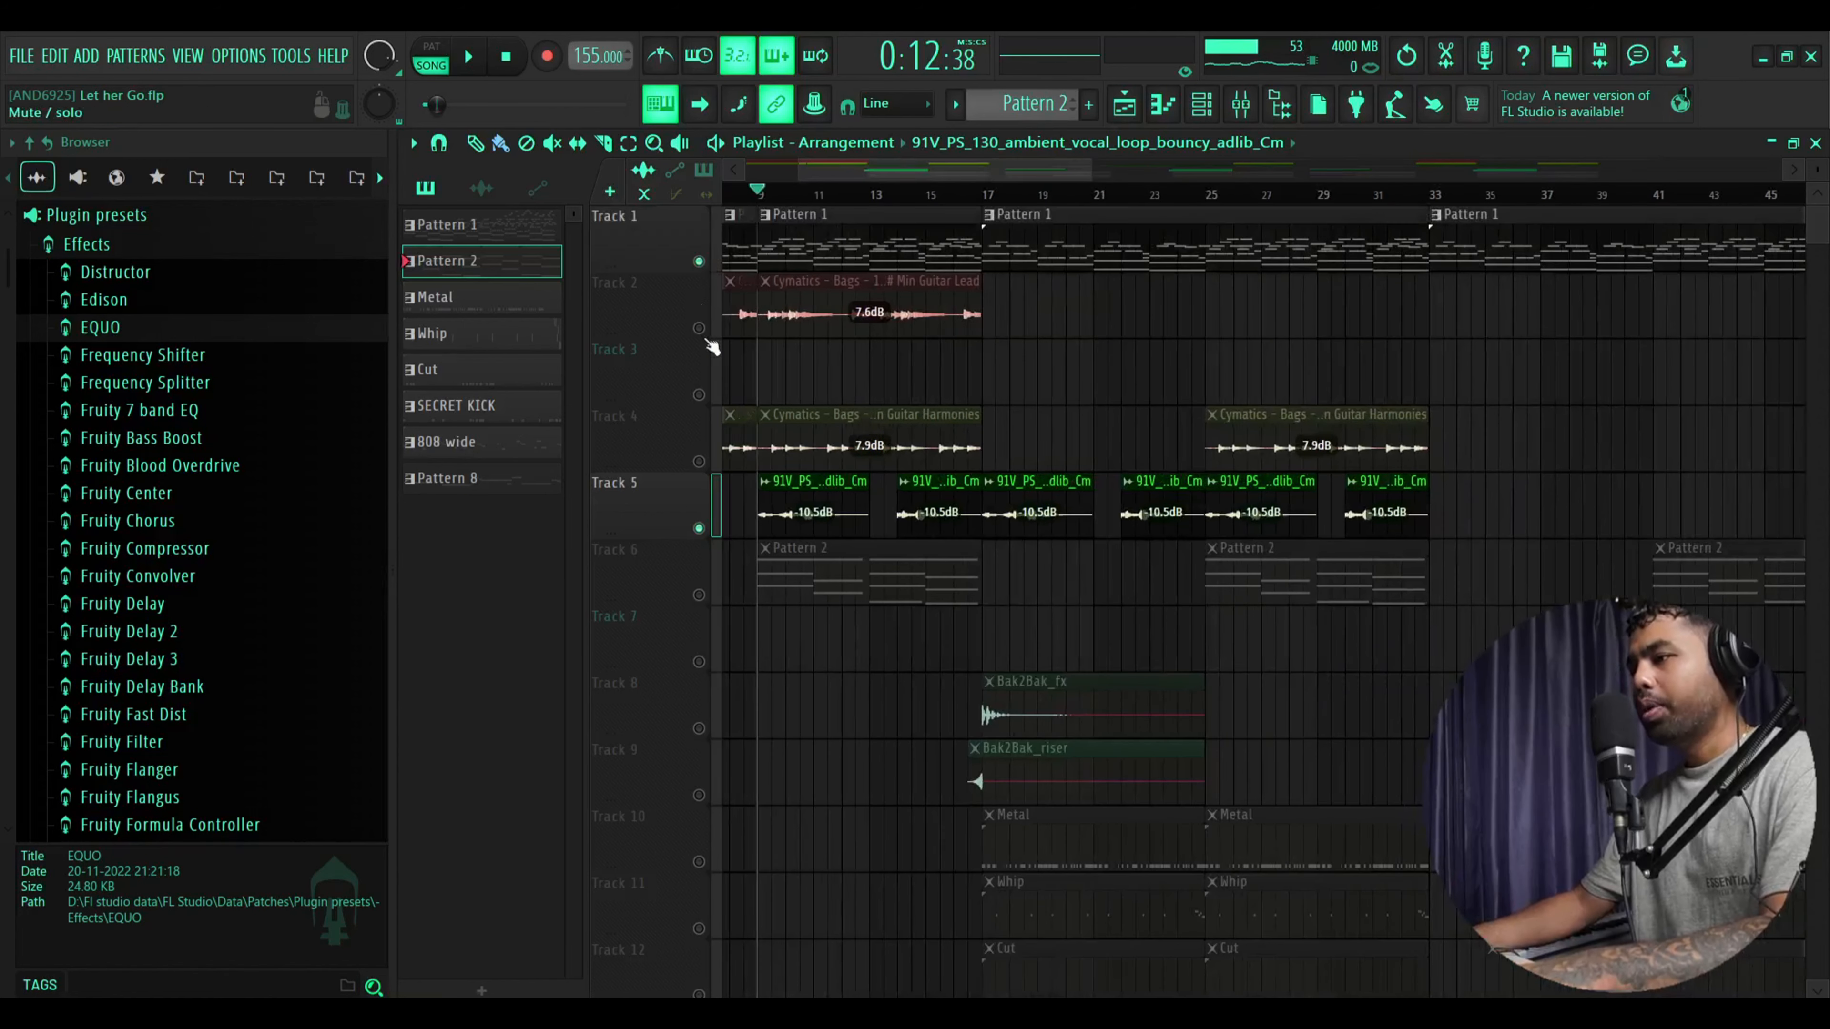
click(698, 328)
click(698, 461)
click(699, 595)
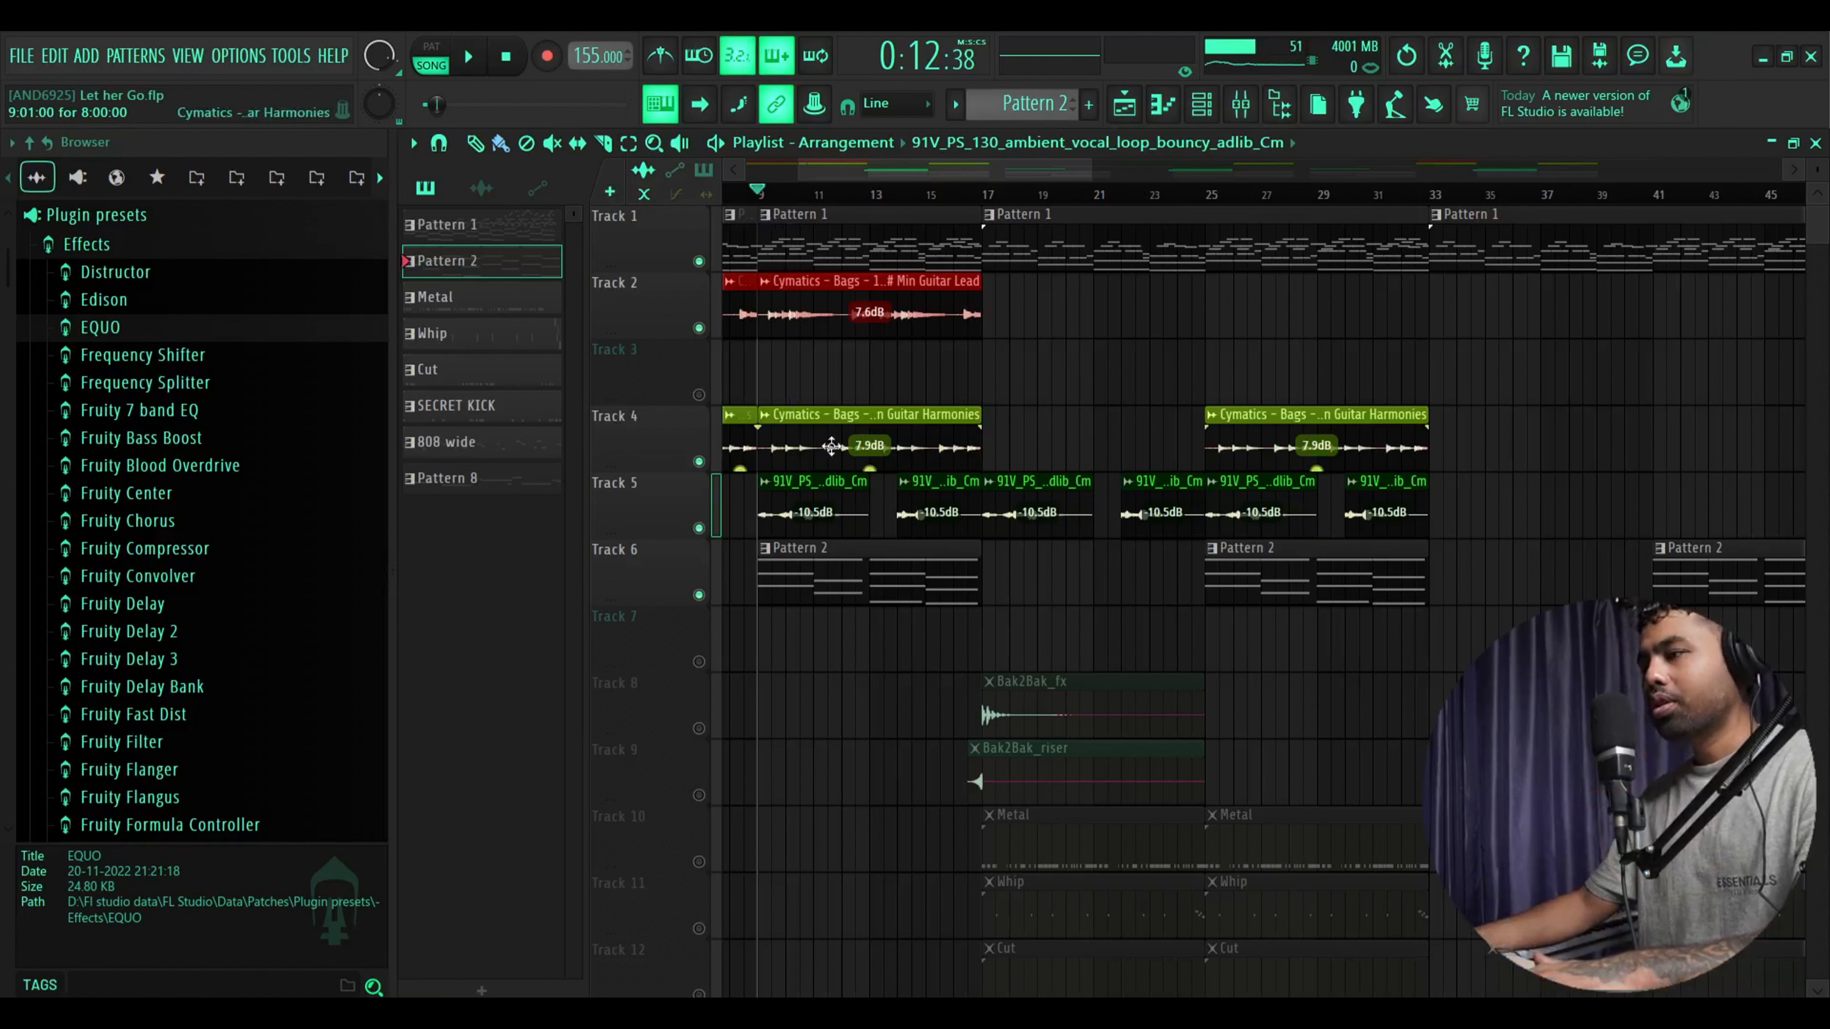
key(space)
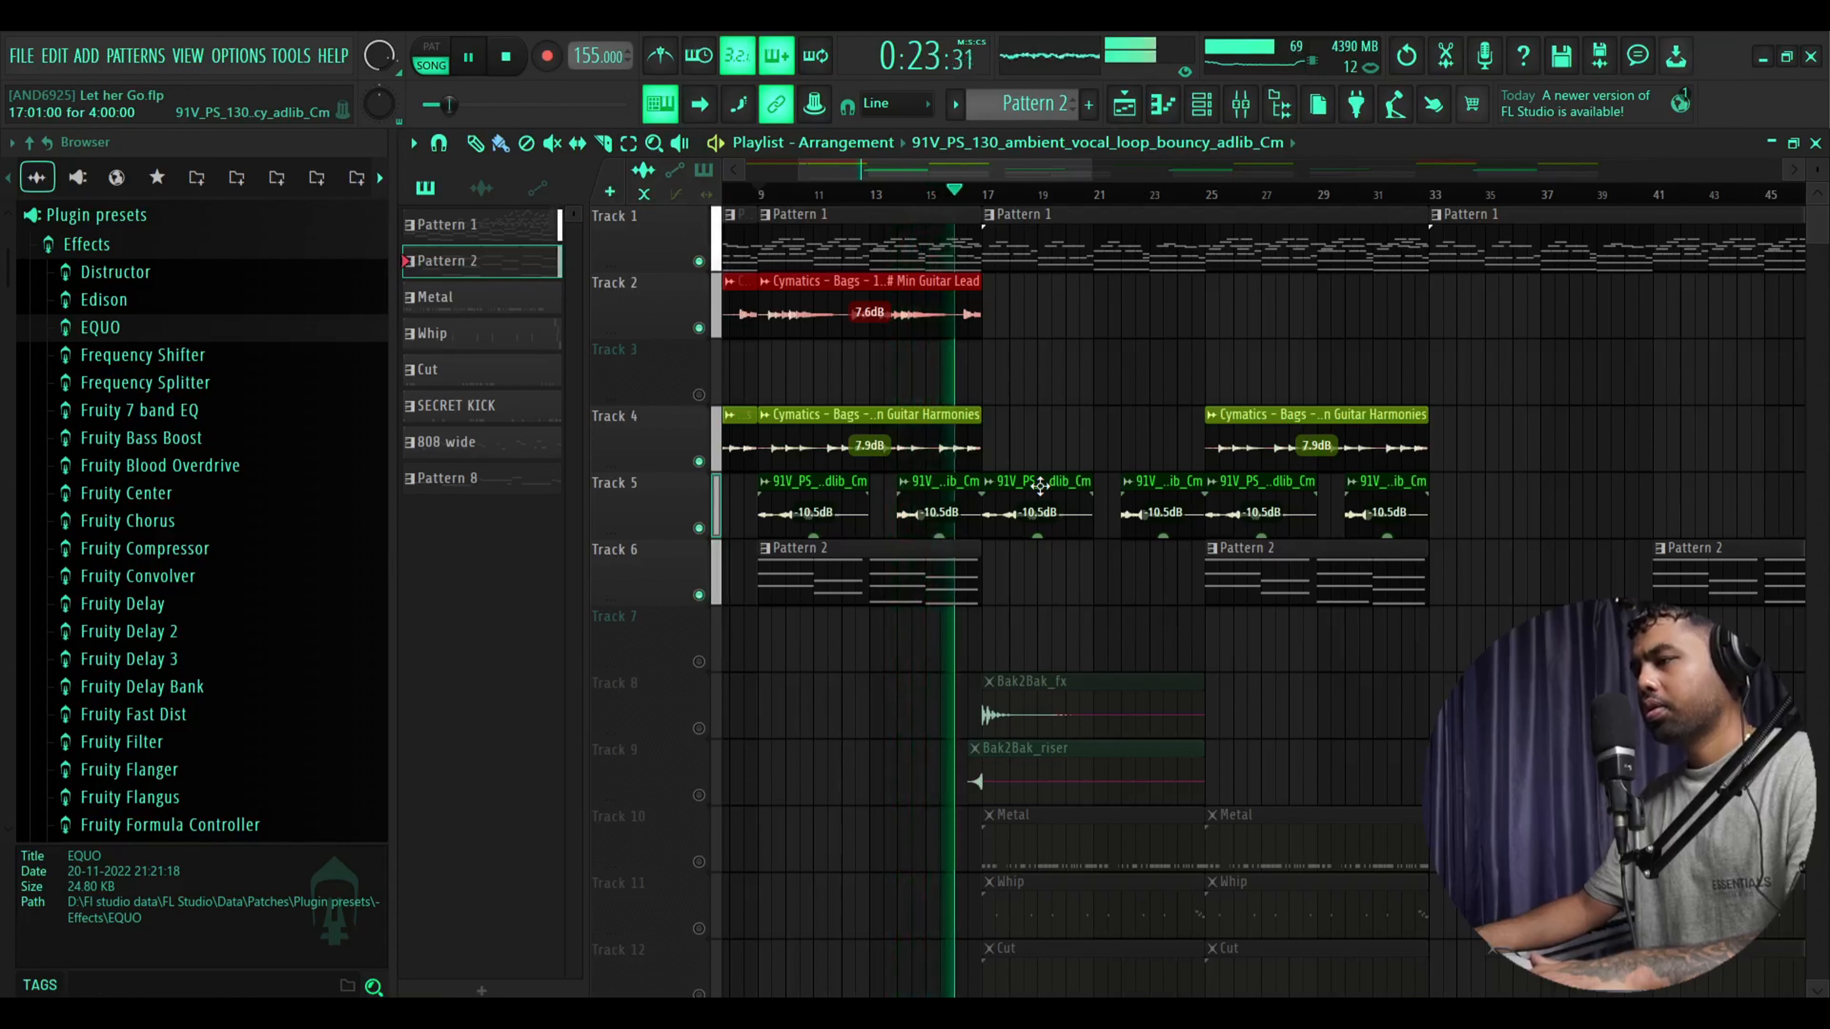
key(space)
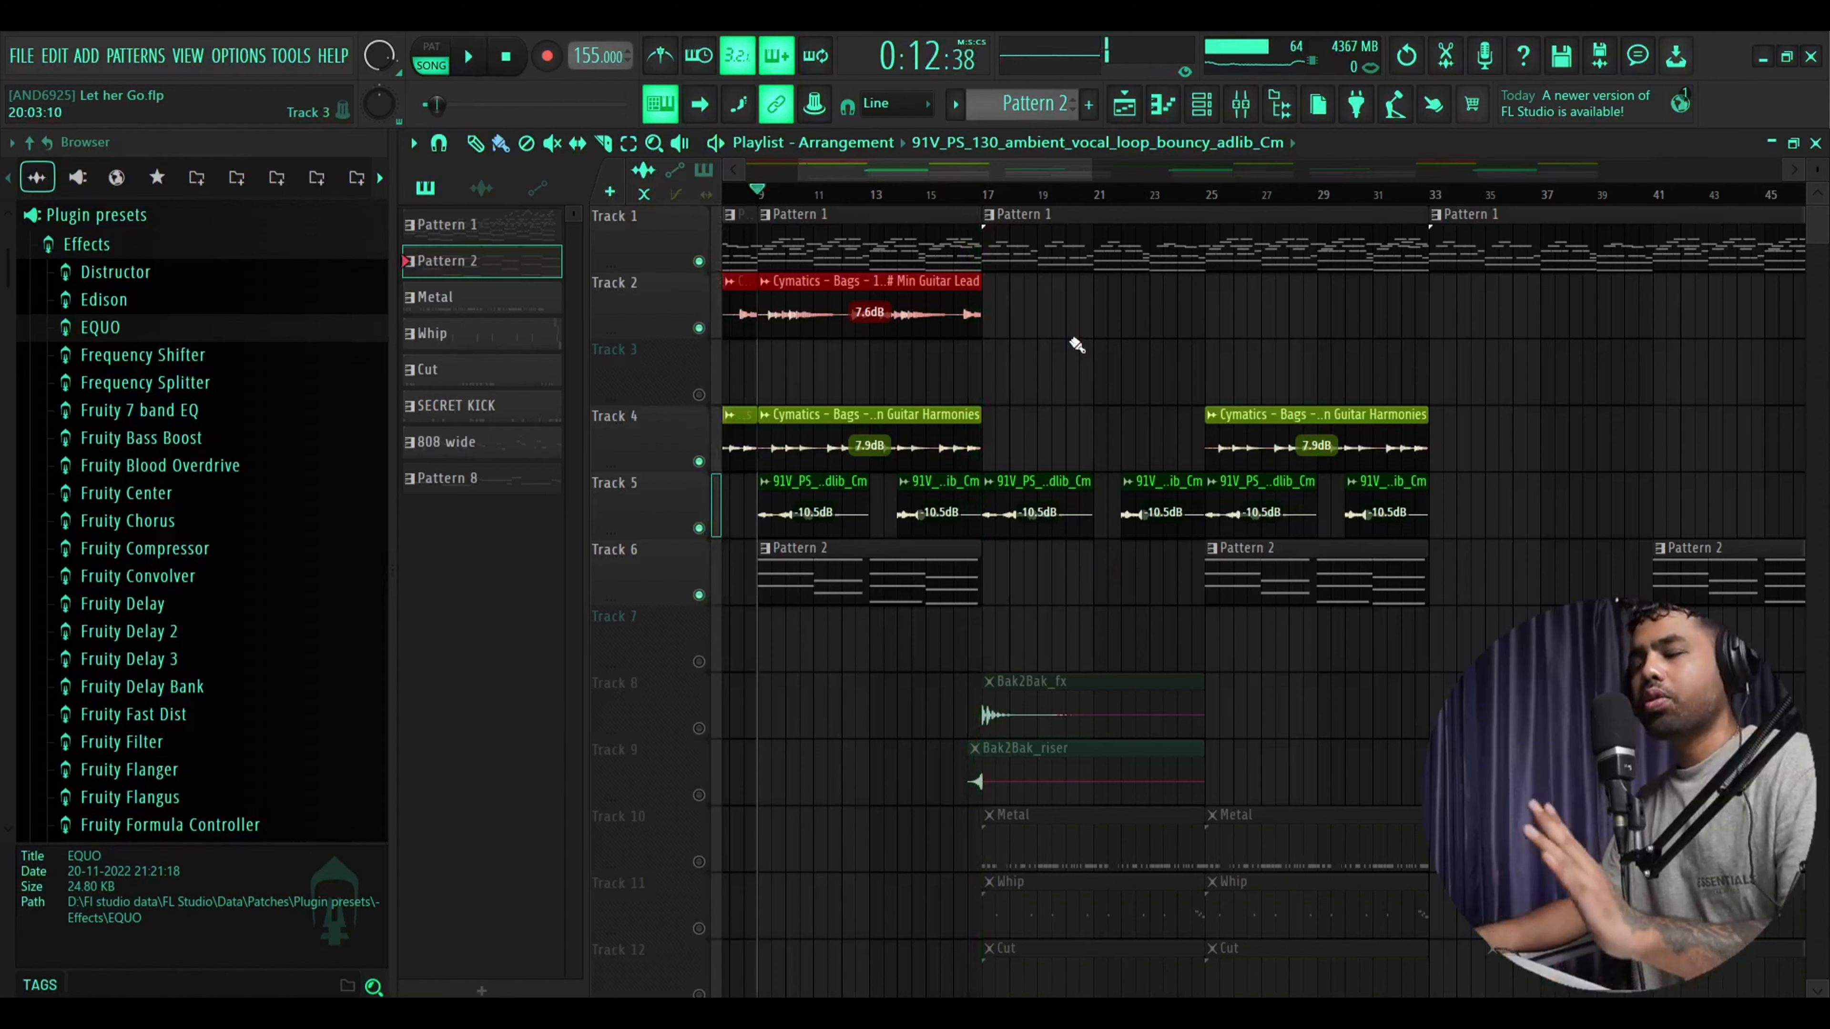
Inspect the Keyscape mixer track's Fruity Reeverb 2 and Fruity parametric EQ 2 settings
click(1240, 105)
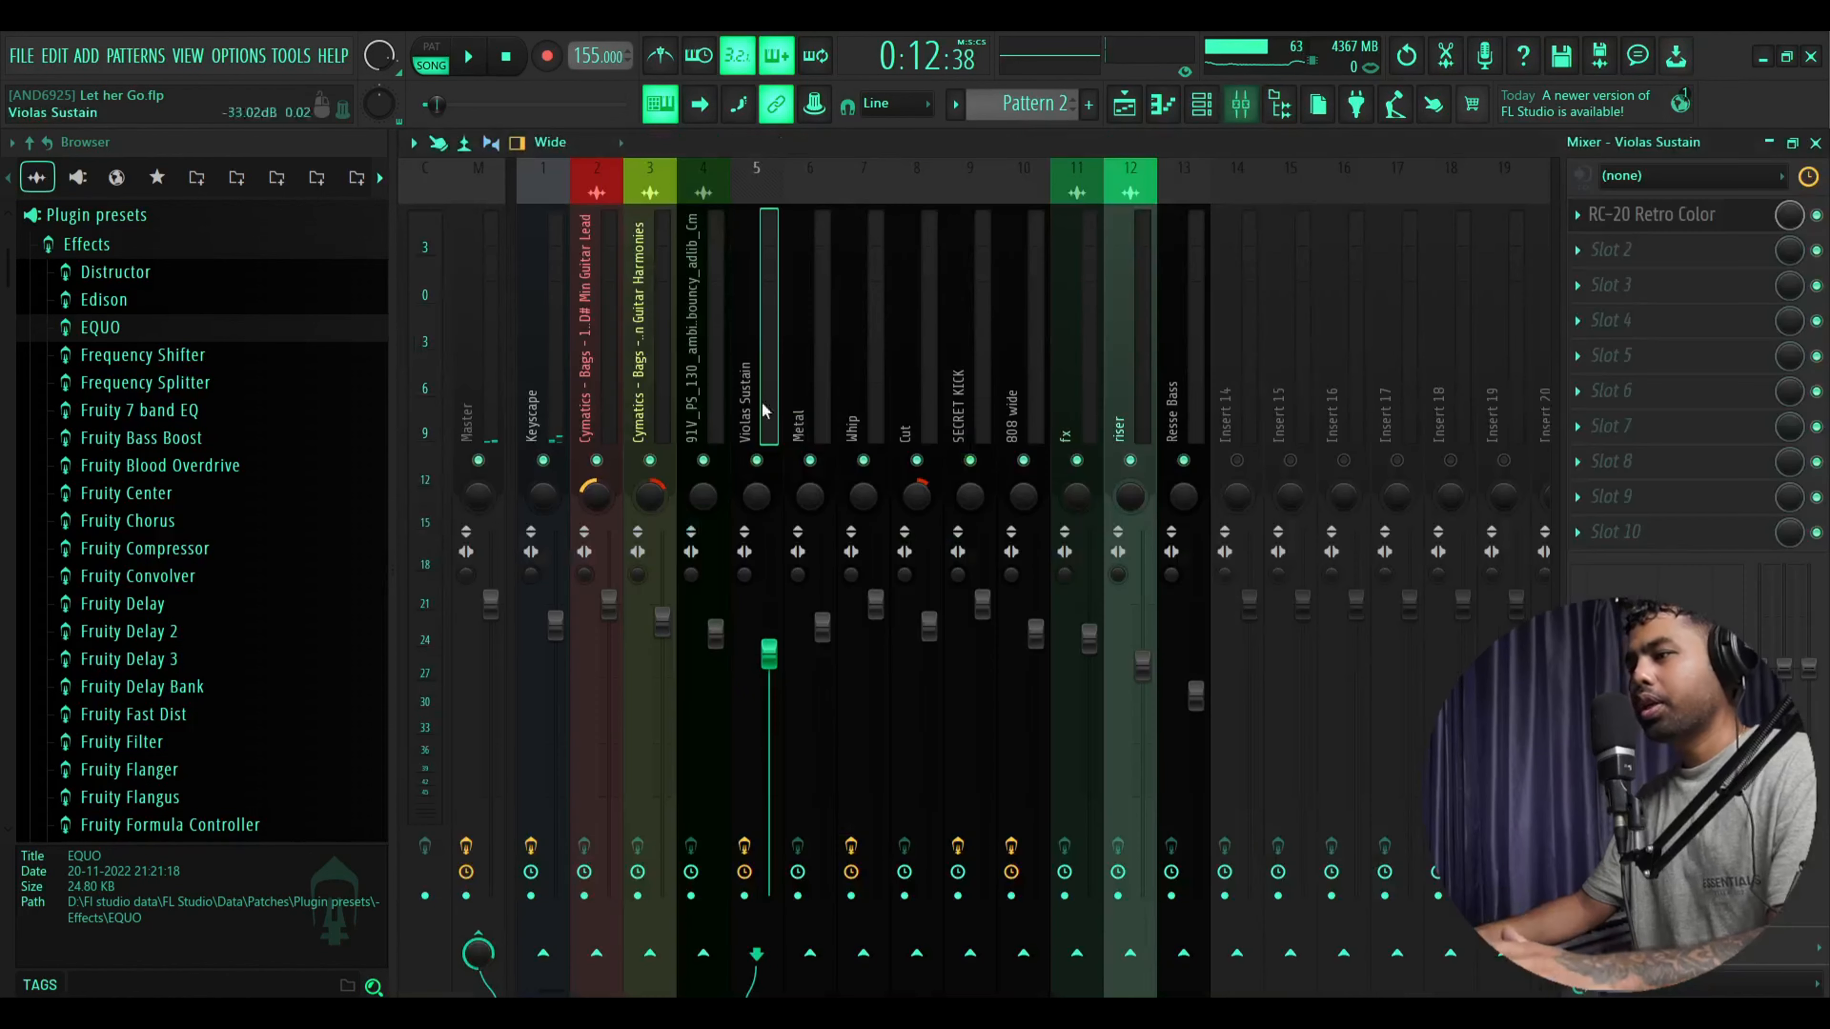
click(545, 392)
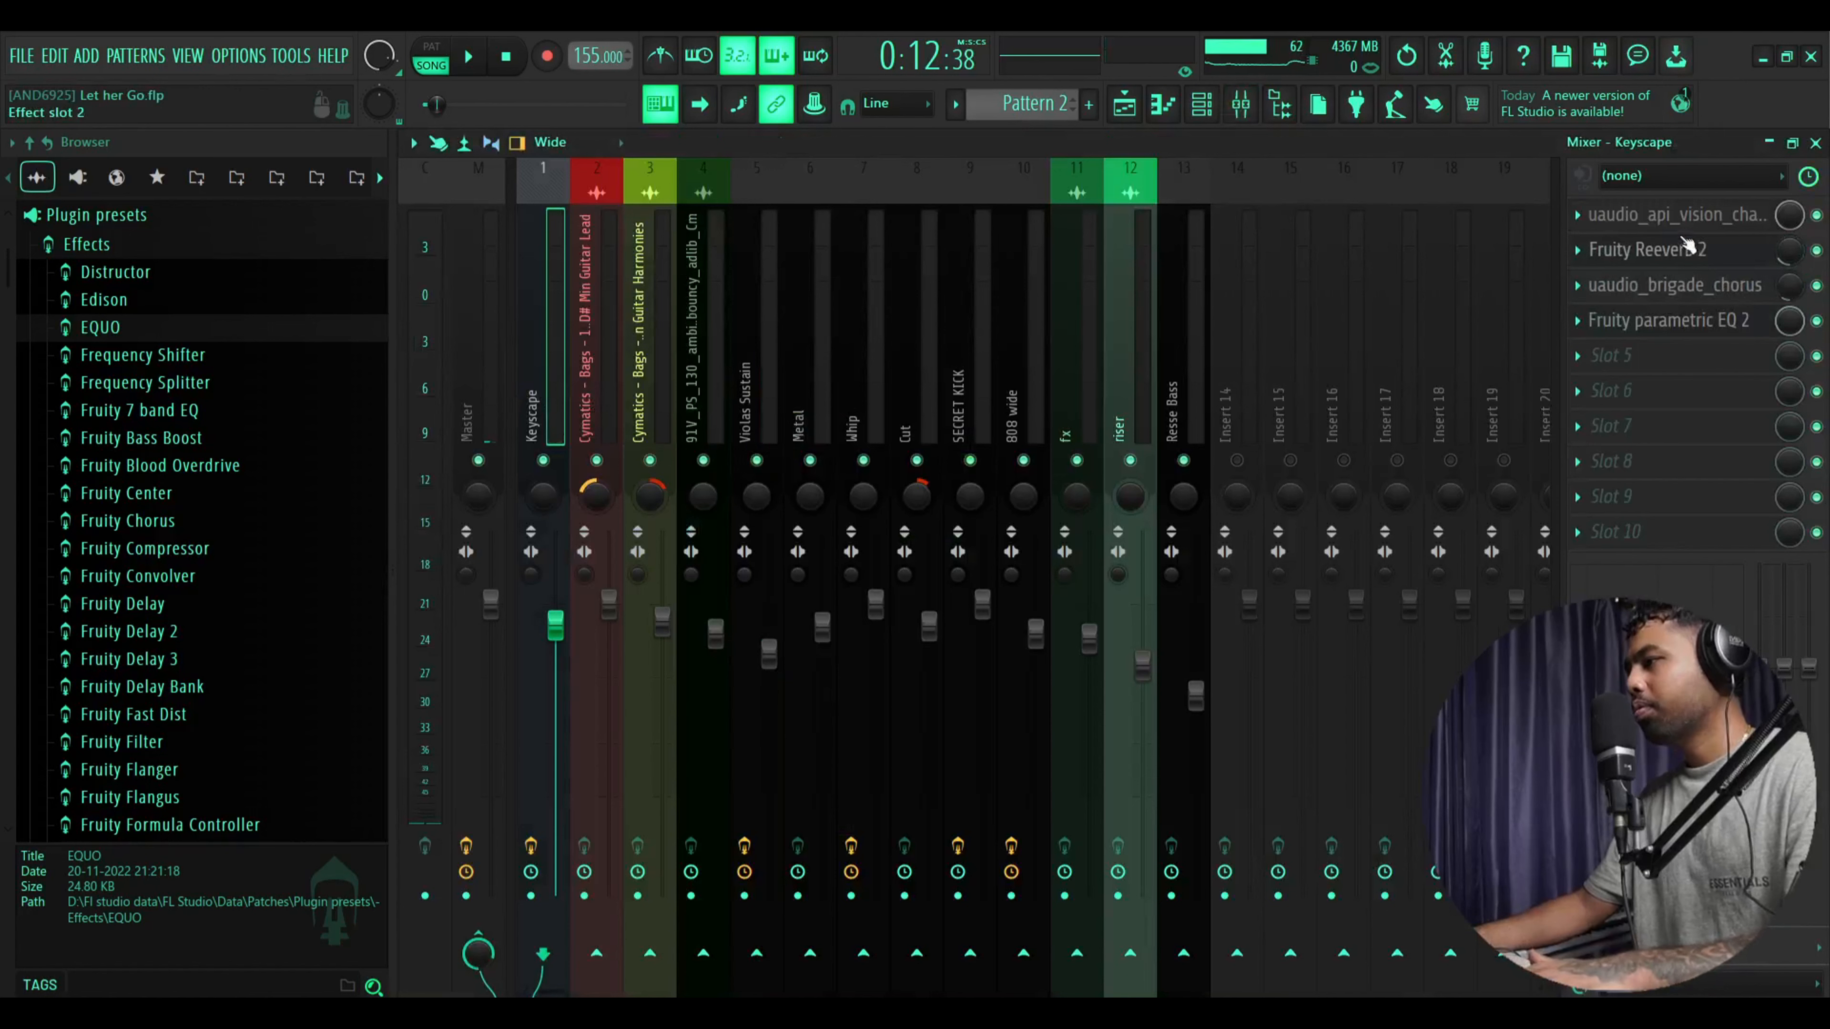
click(1686, 256)
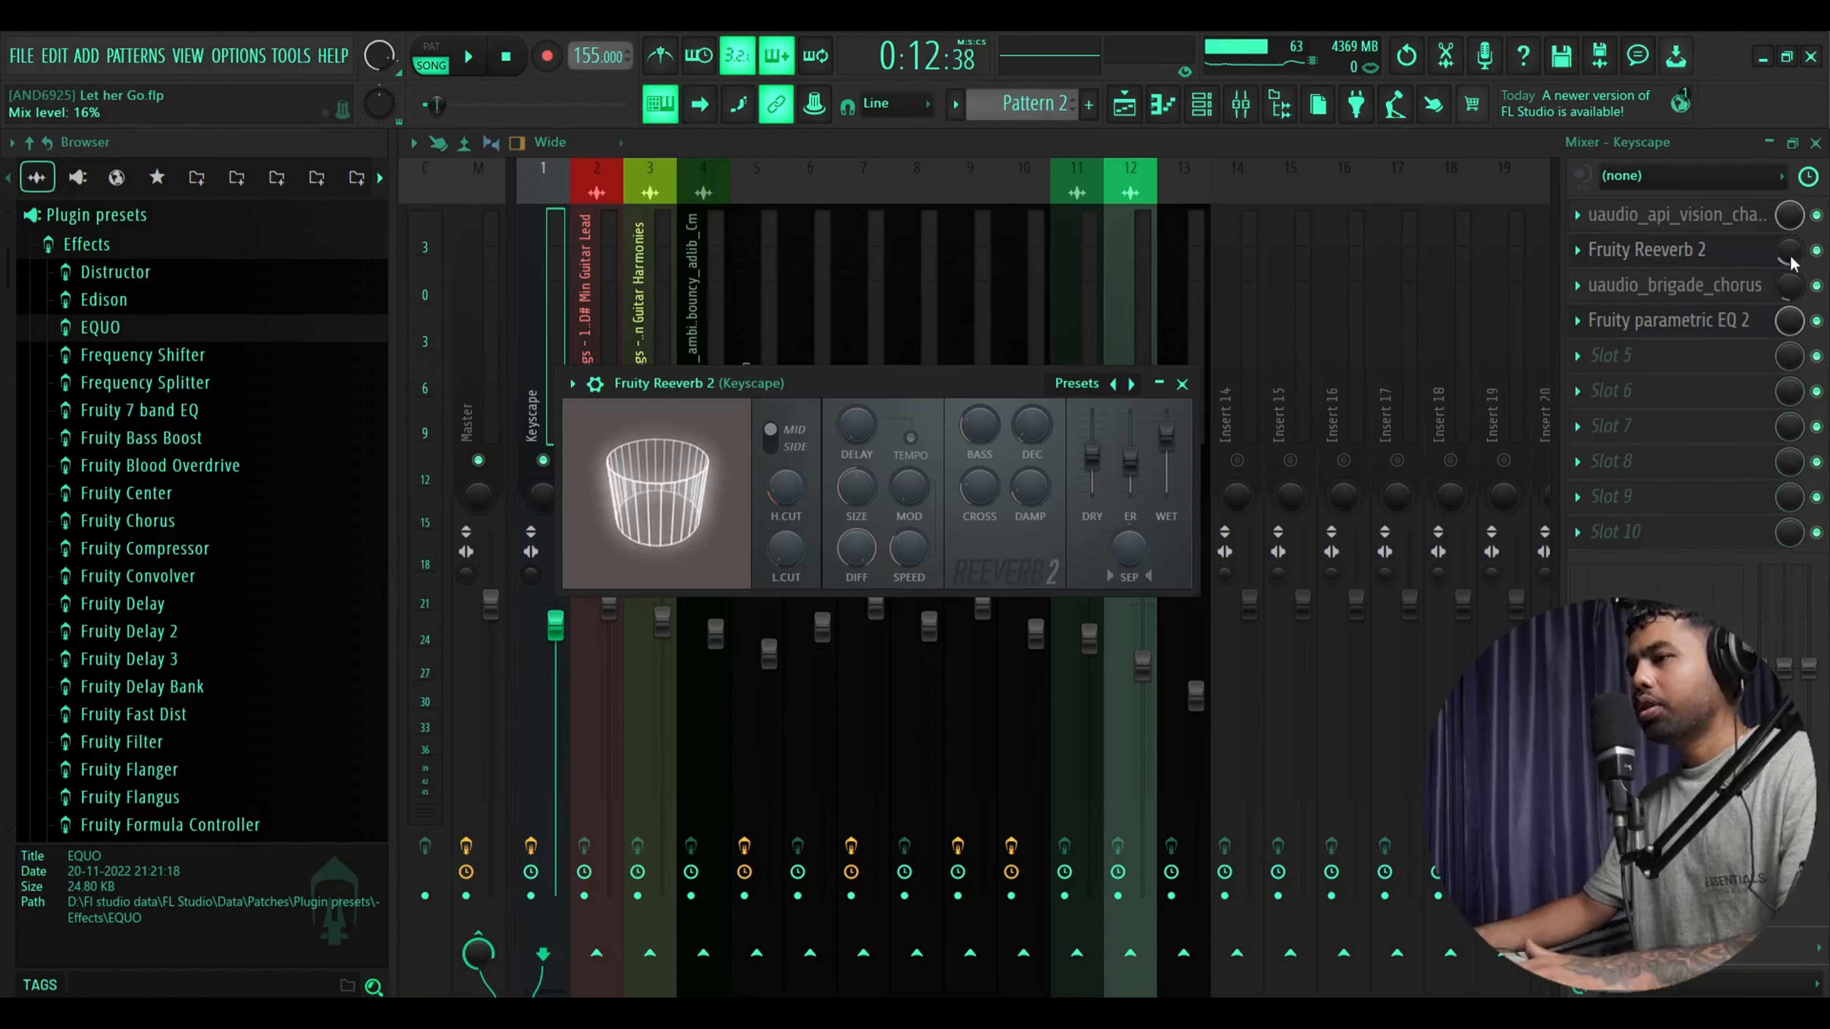
click(1680, 259)
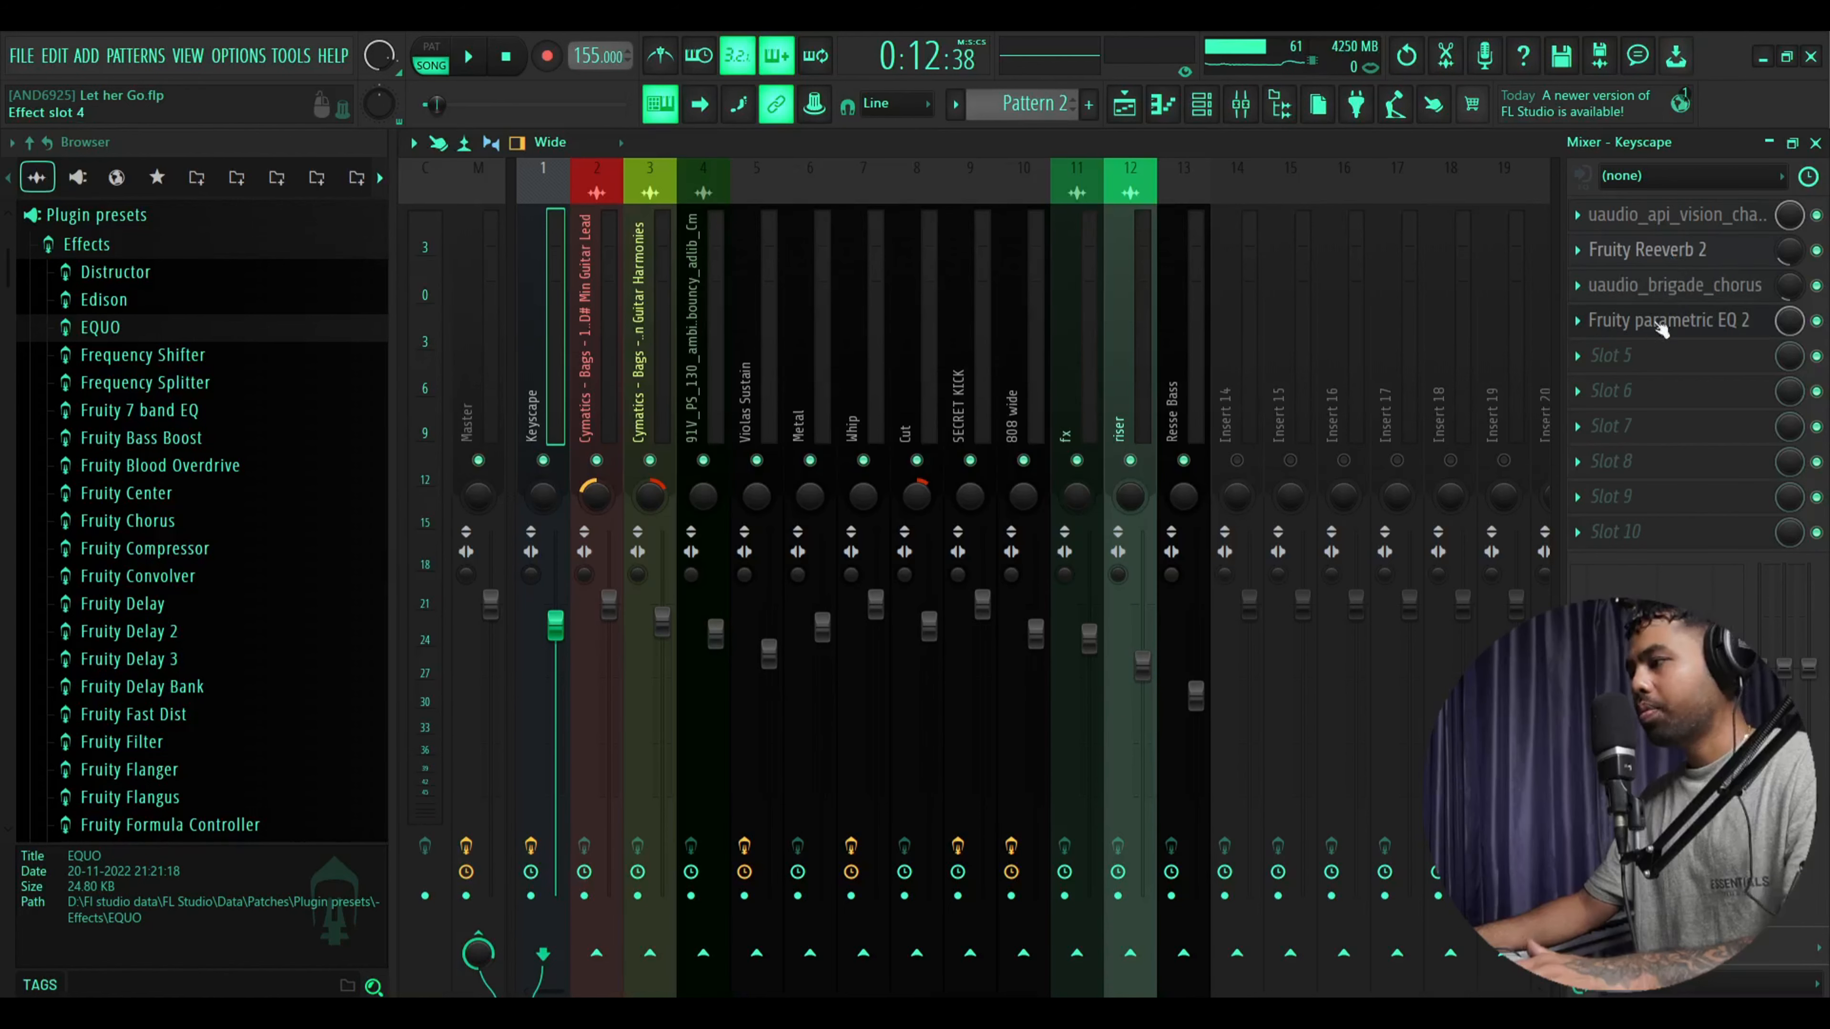
click(1660, 328)
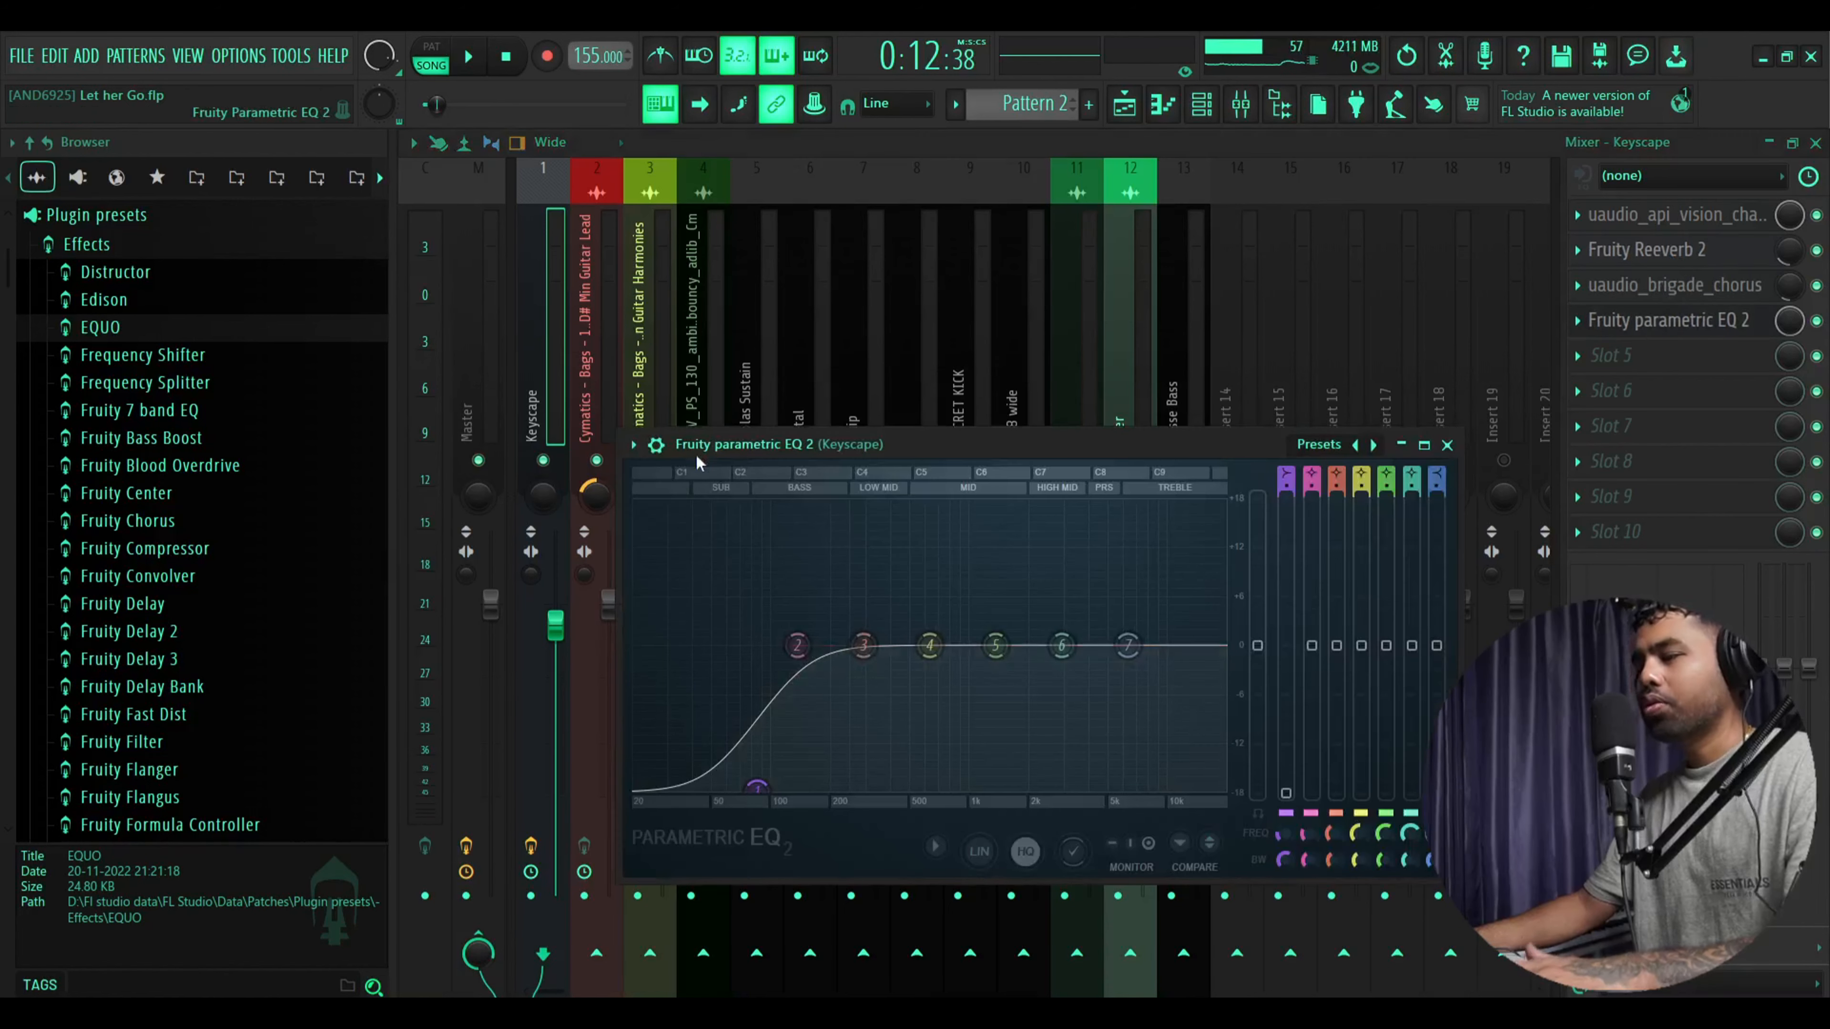
click(558, 357)
Review the panning and effect slots of the Guitar Harmonies, Guitar Lead and vocal loop mixer tracks
click(637, 373)
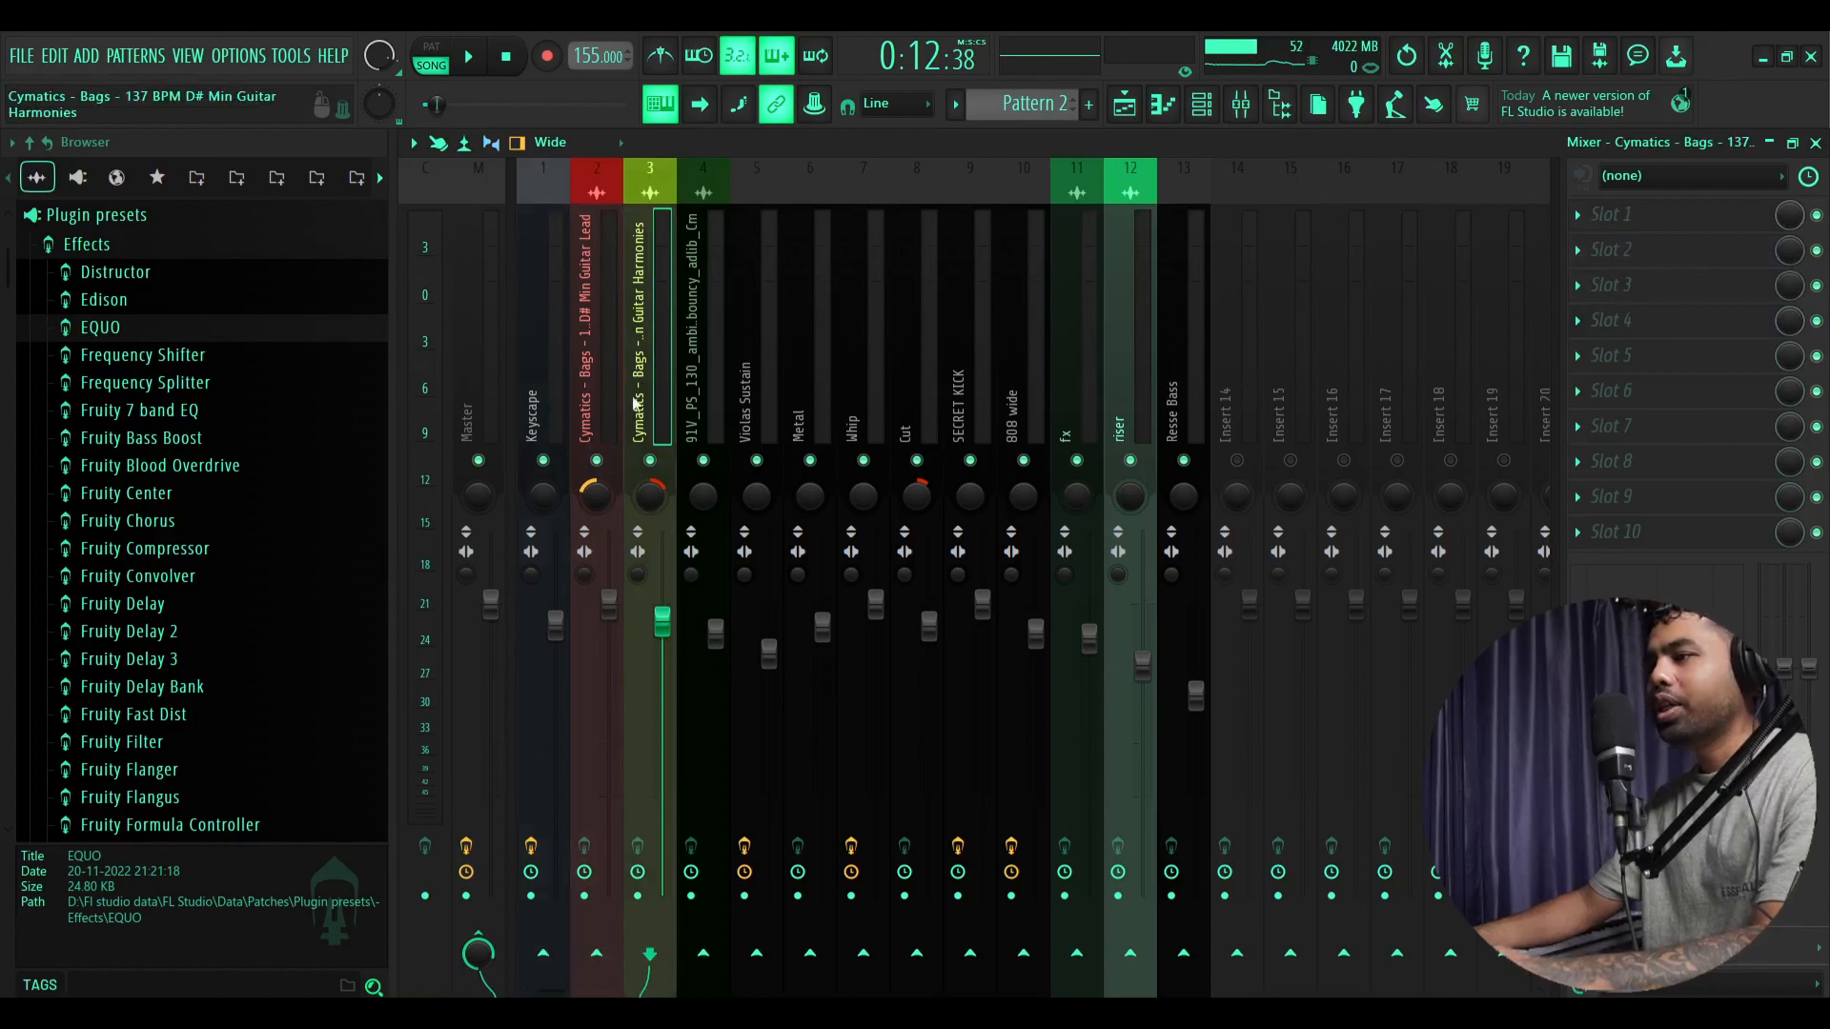
click(605, 425)
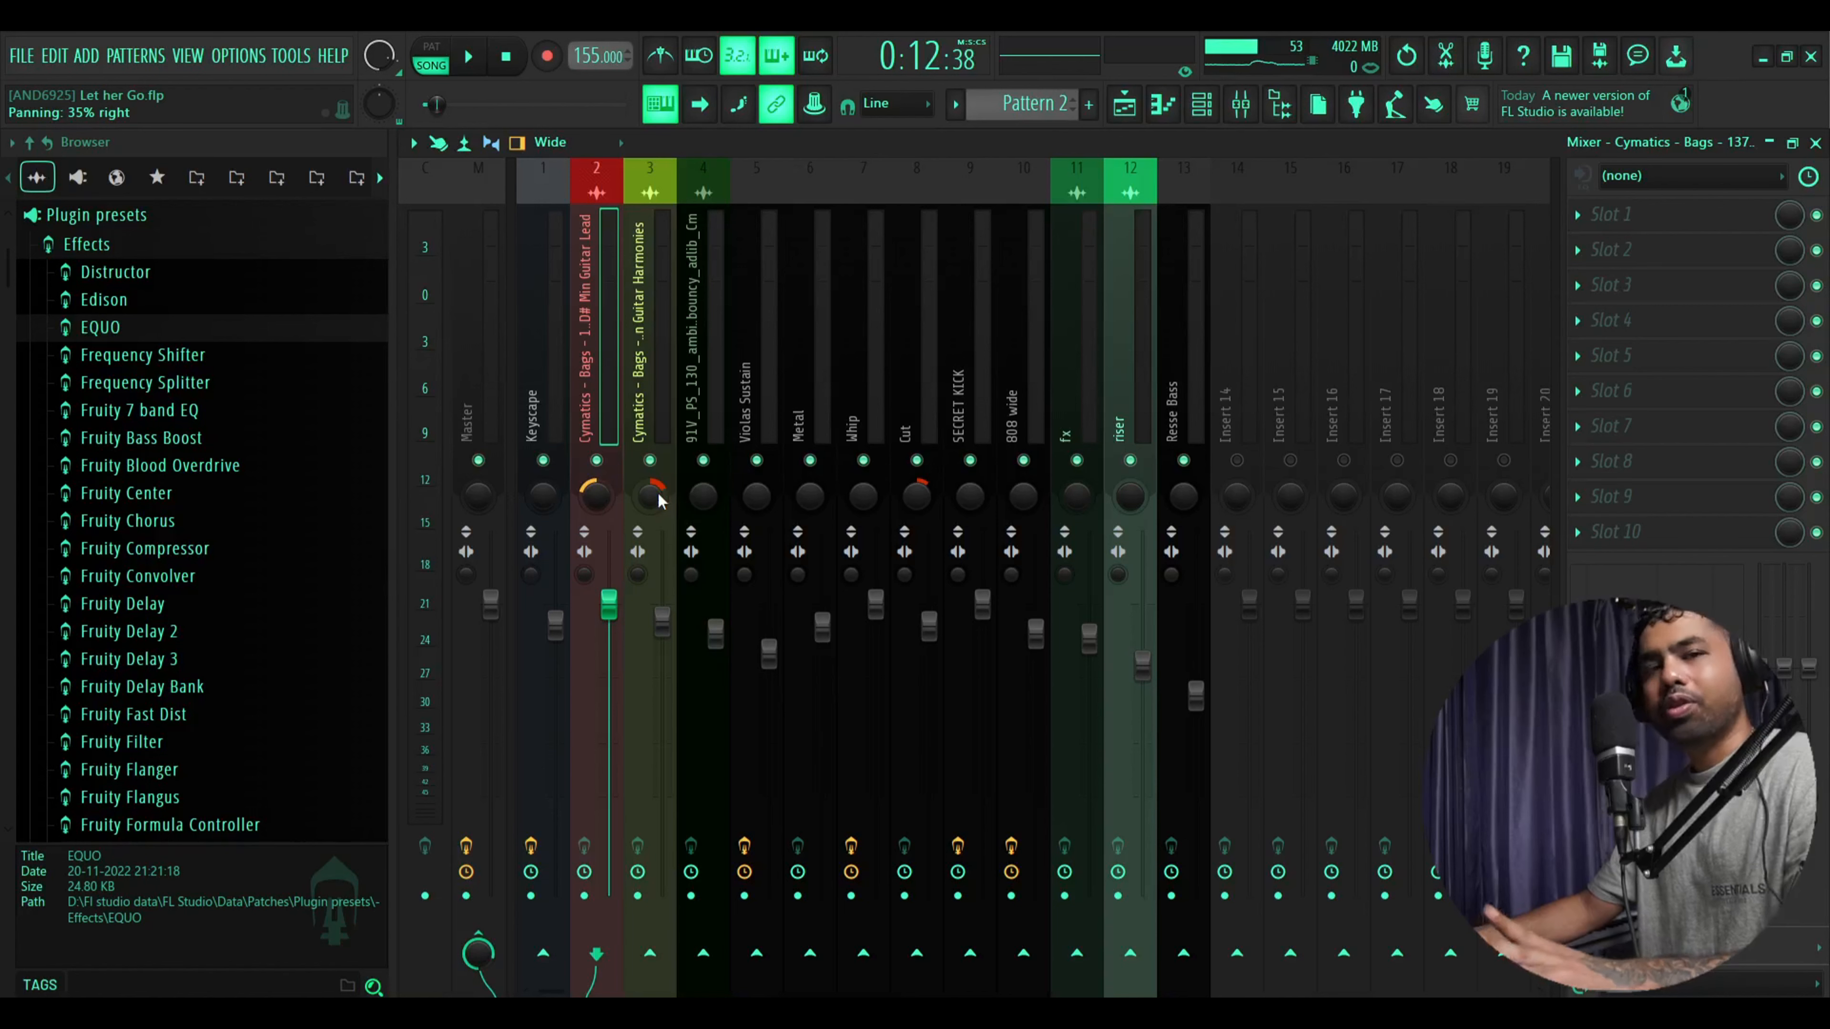
click(706, 372)
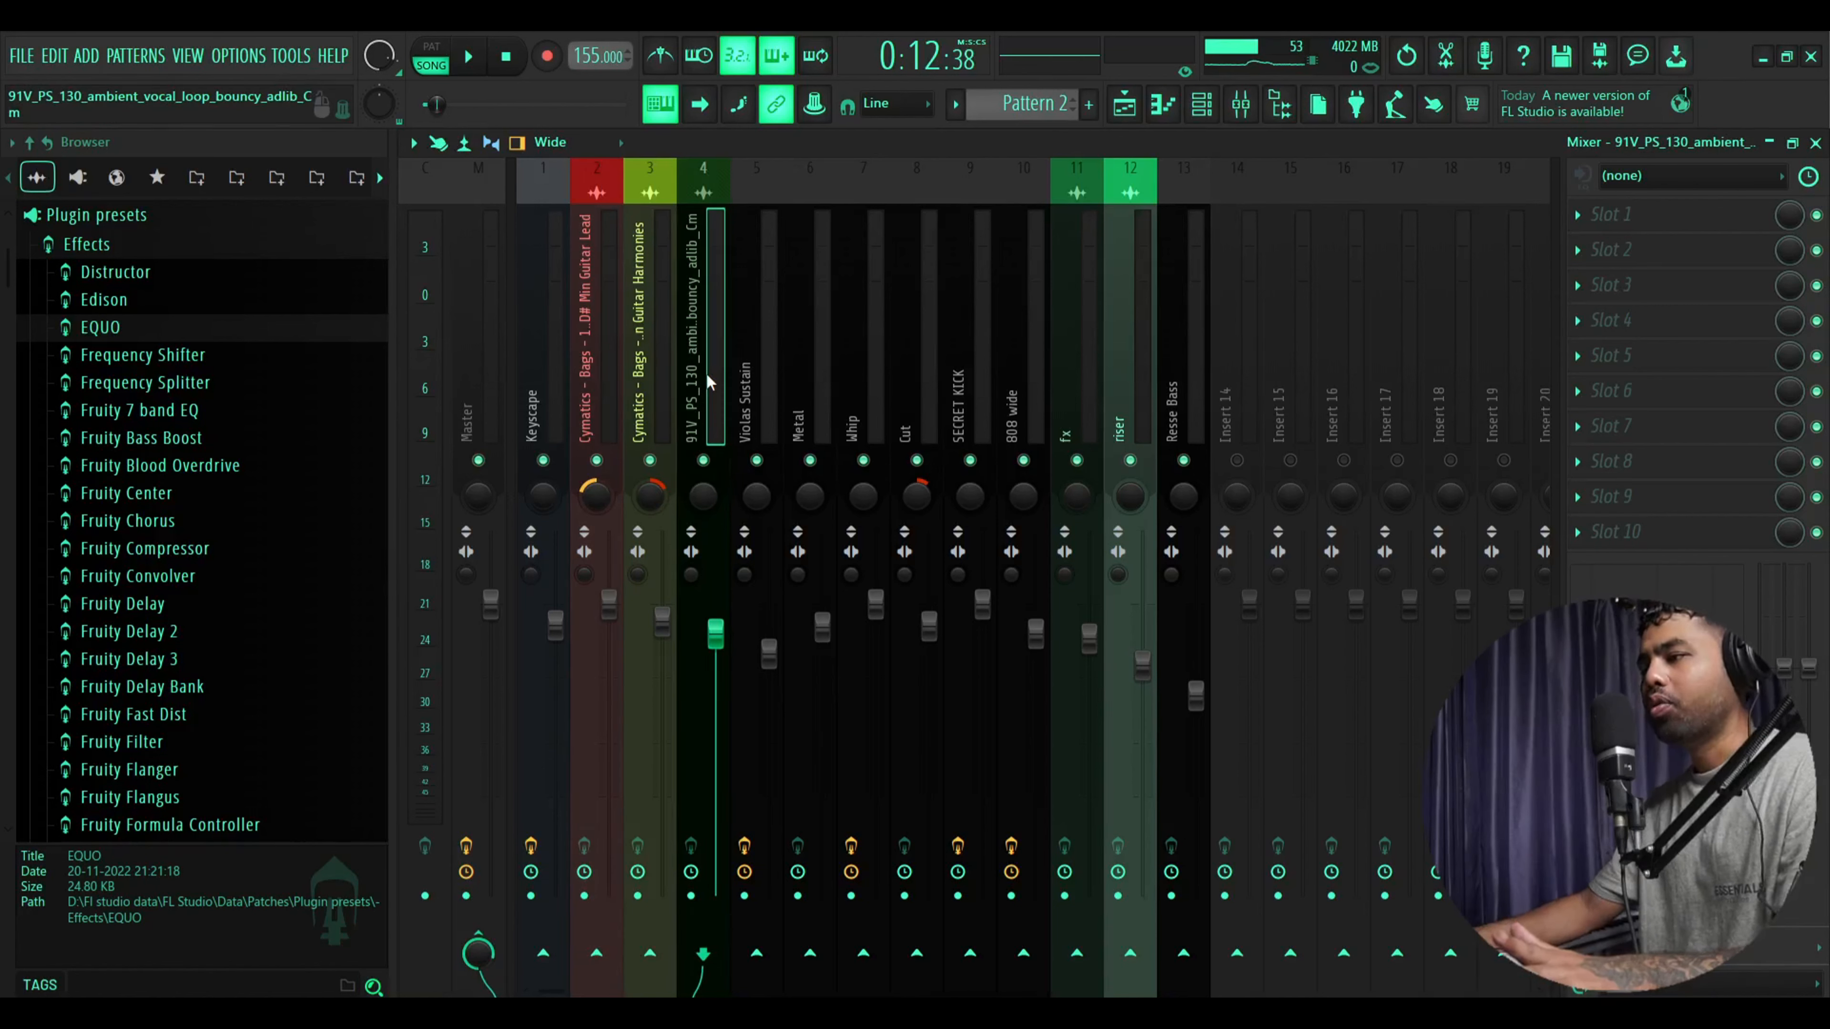
Examine the RC-20 Retro Color settings on the Violas Sustain mixer track and close the plugin
click(764, 405)
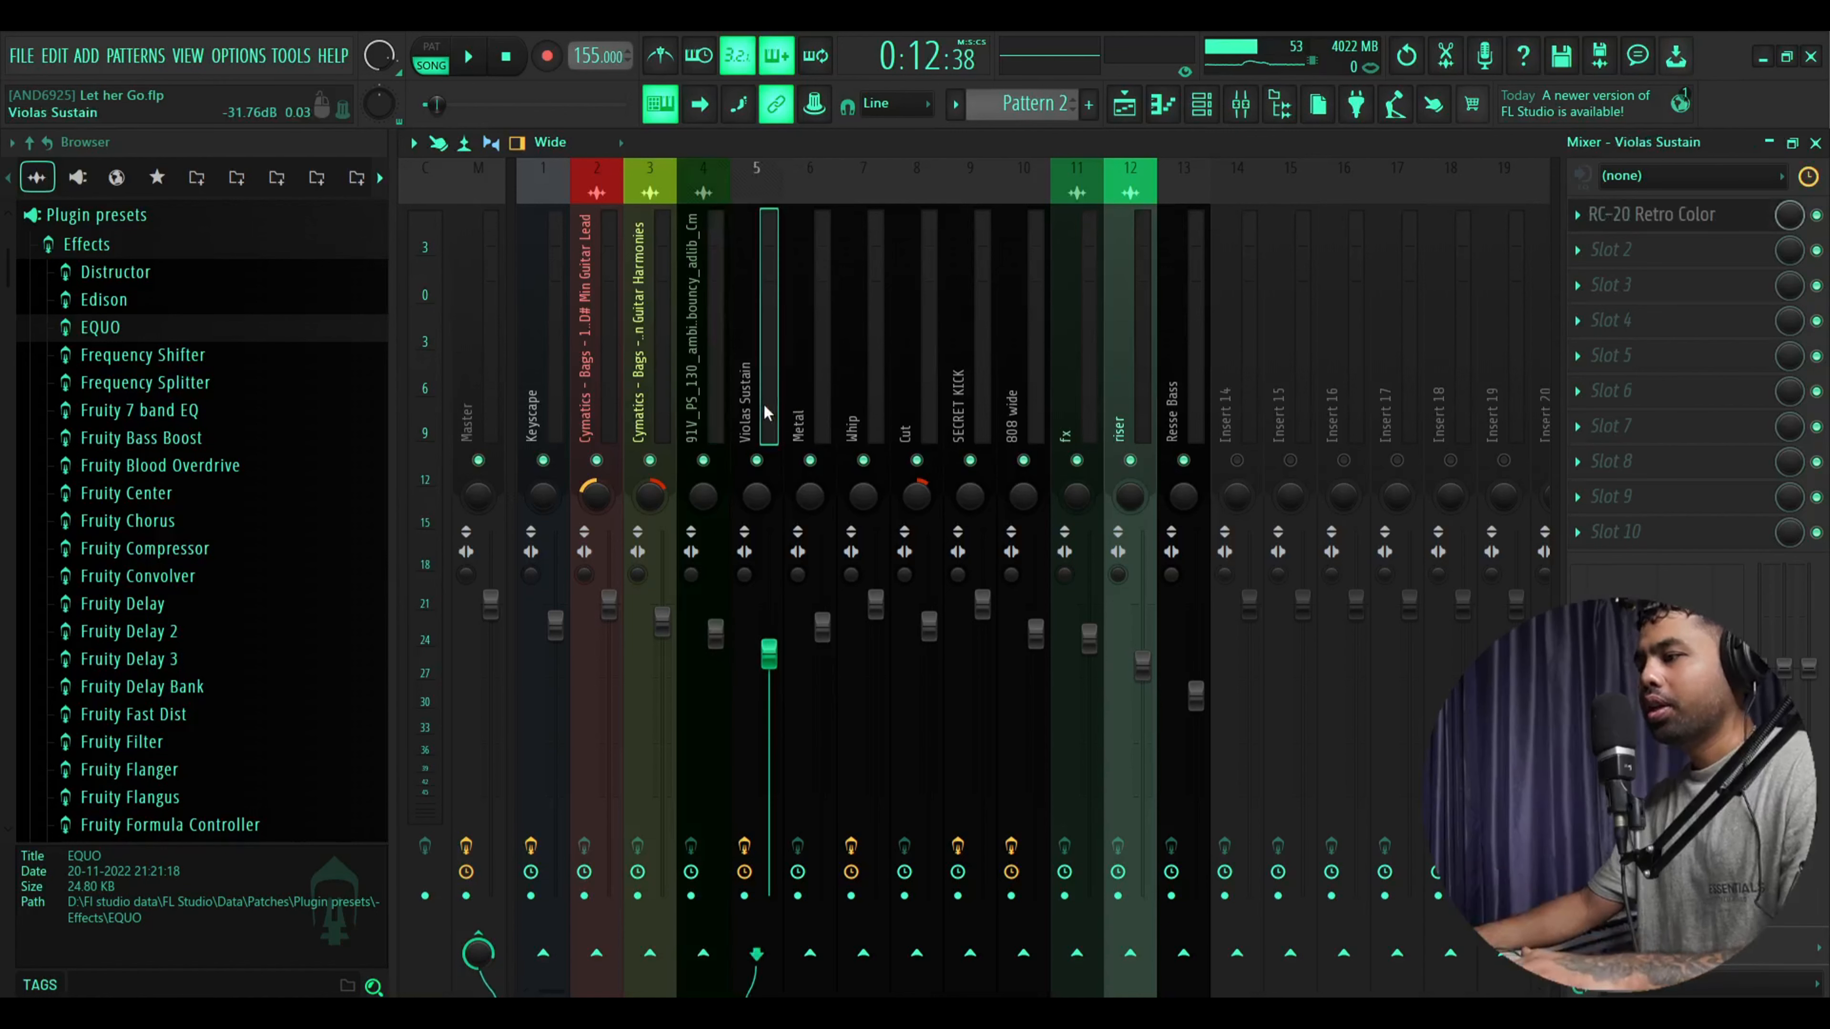
click(1648, 216)
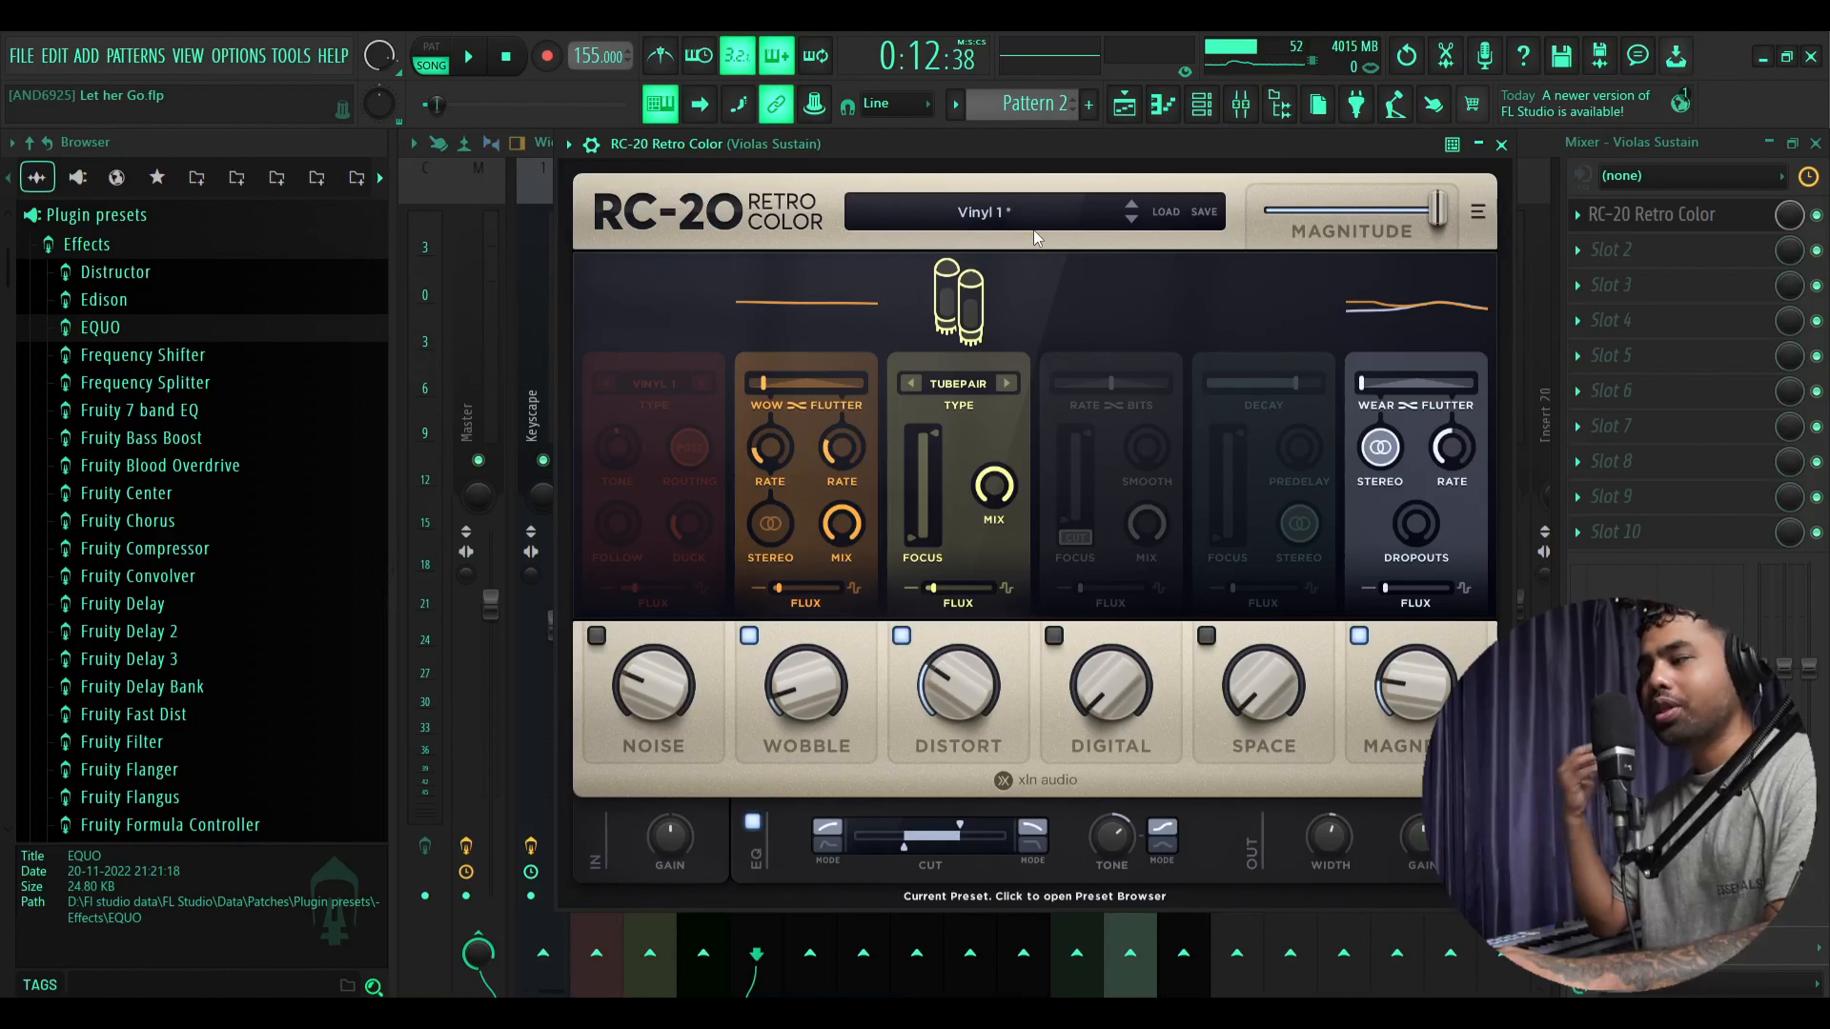
click(1502, 146)
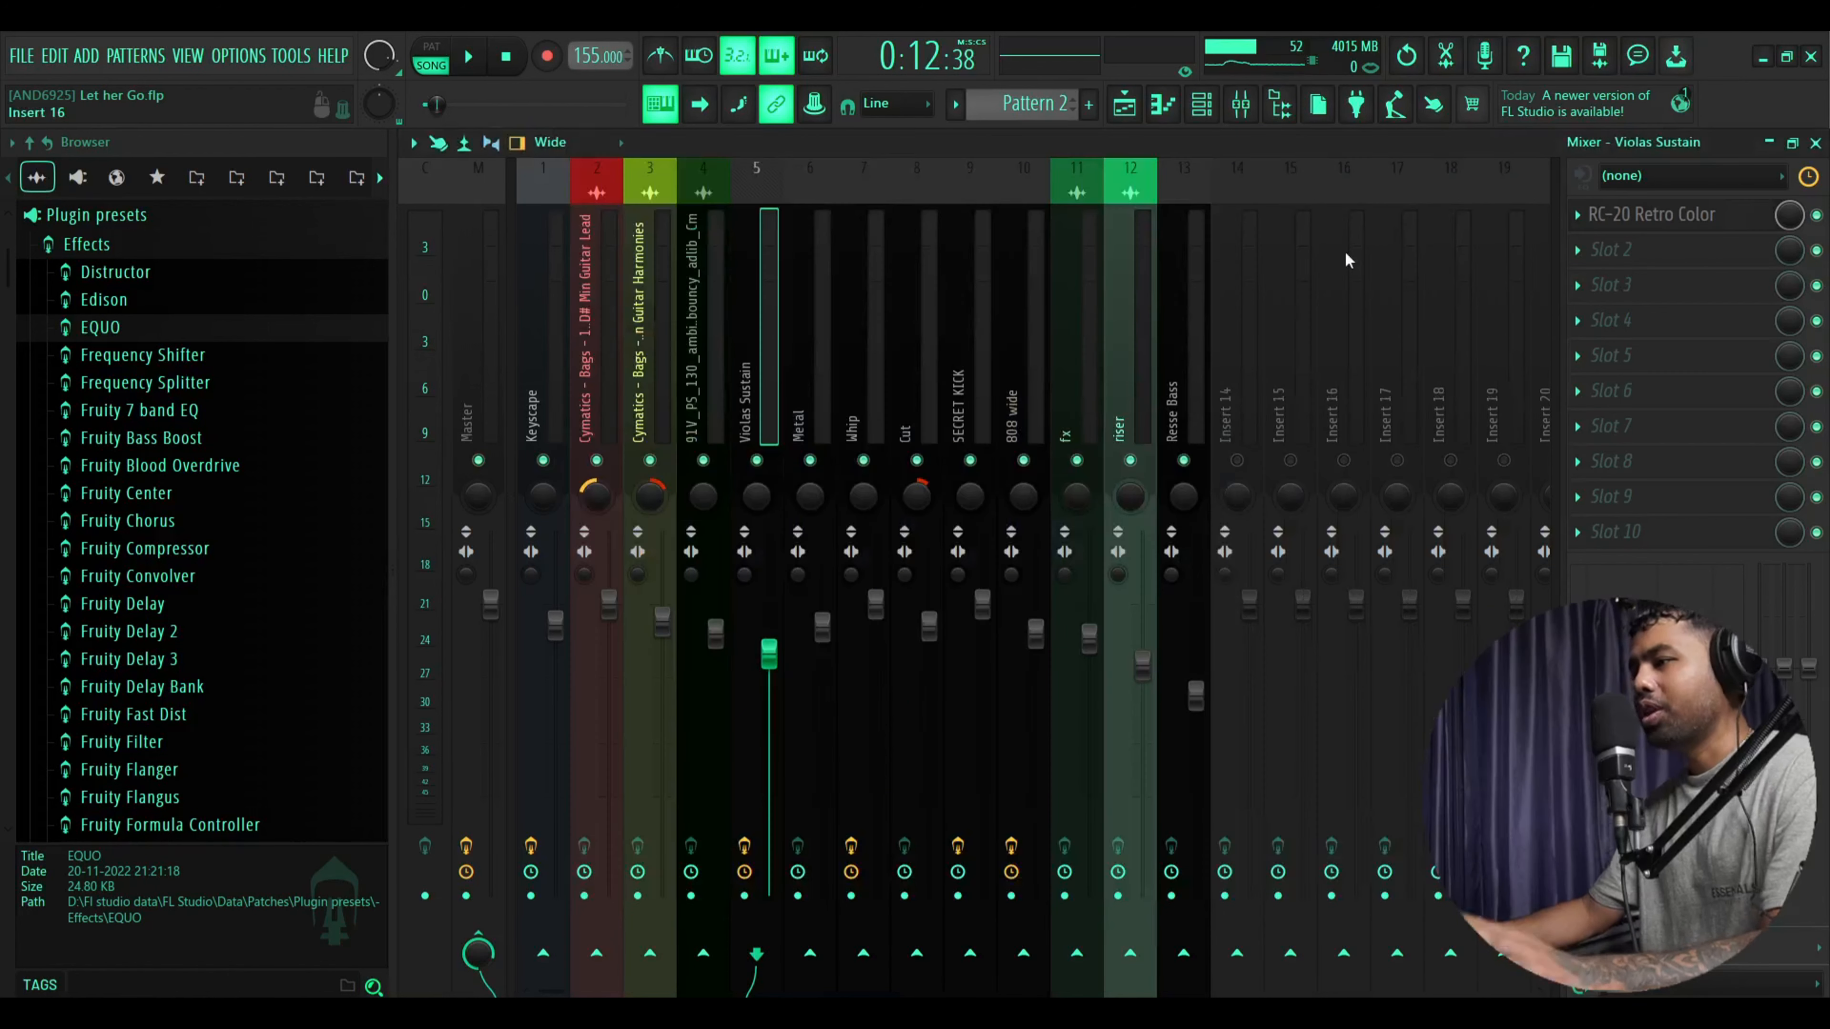
Solo the SECRET KICK on Track 13 of the playlist and place the playhead at bar 17
click(1124, 104)
scroll(1166, 299, down, 6)
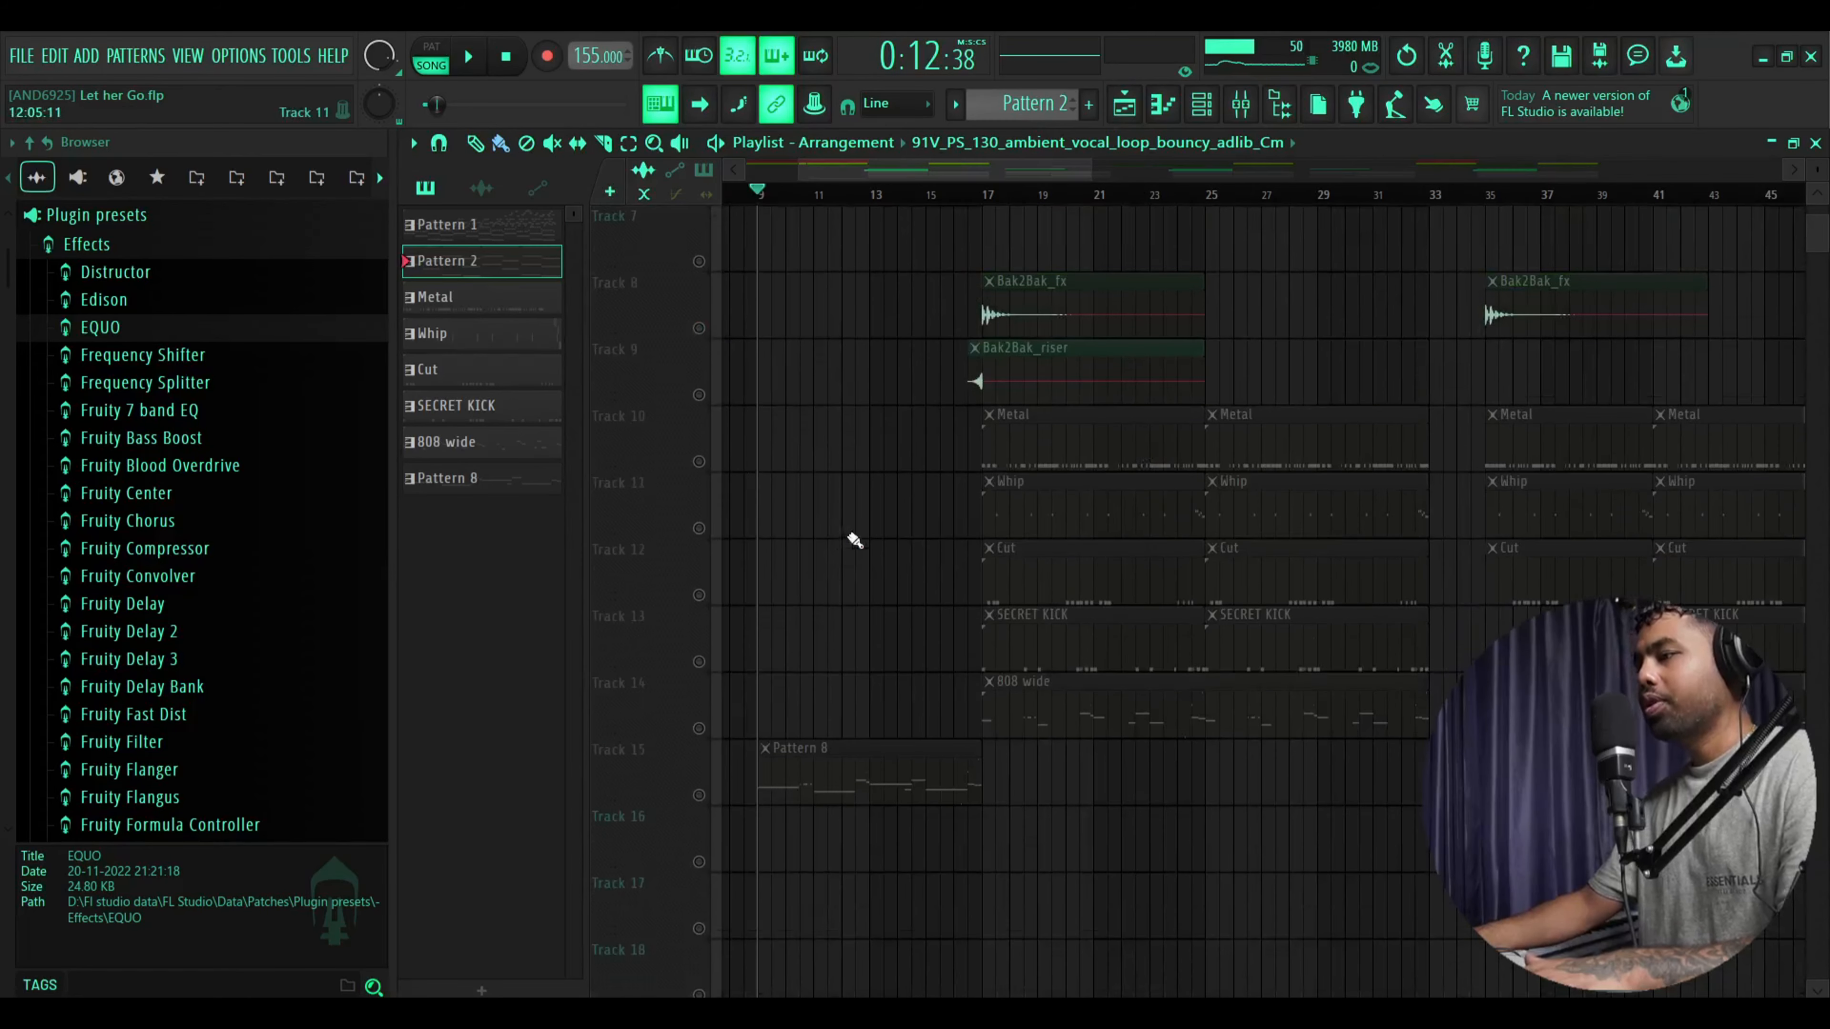
click(696, 653)
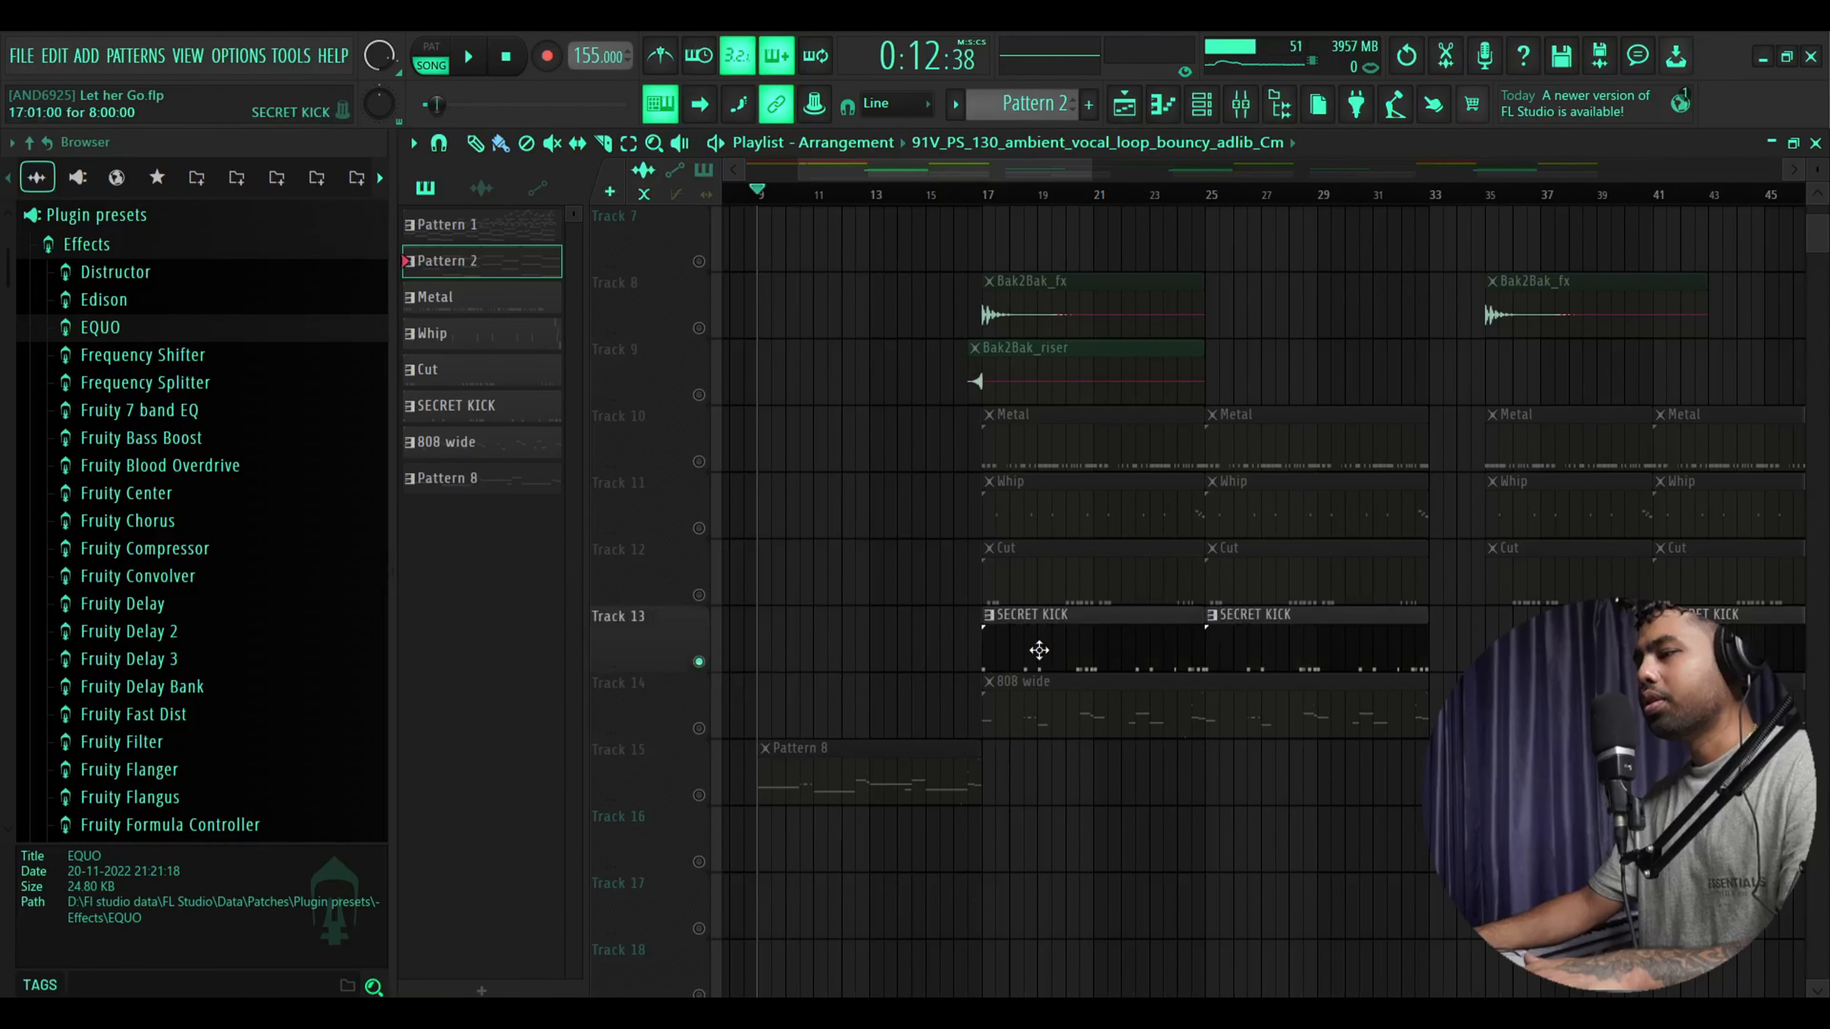
click(989, 199)
Open the SECRET KICK pattern's notes in the piano roll and play them back in pattern mode
double_click(1095, 627)
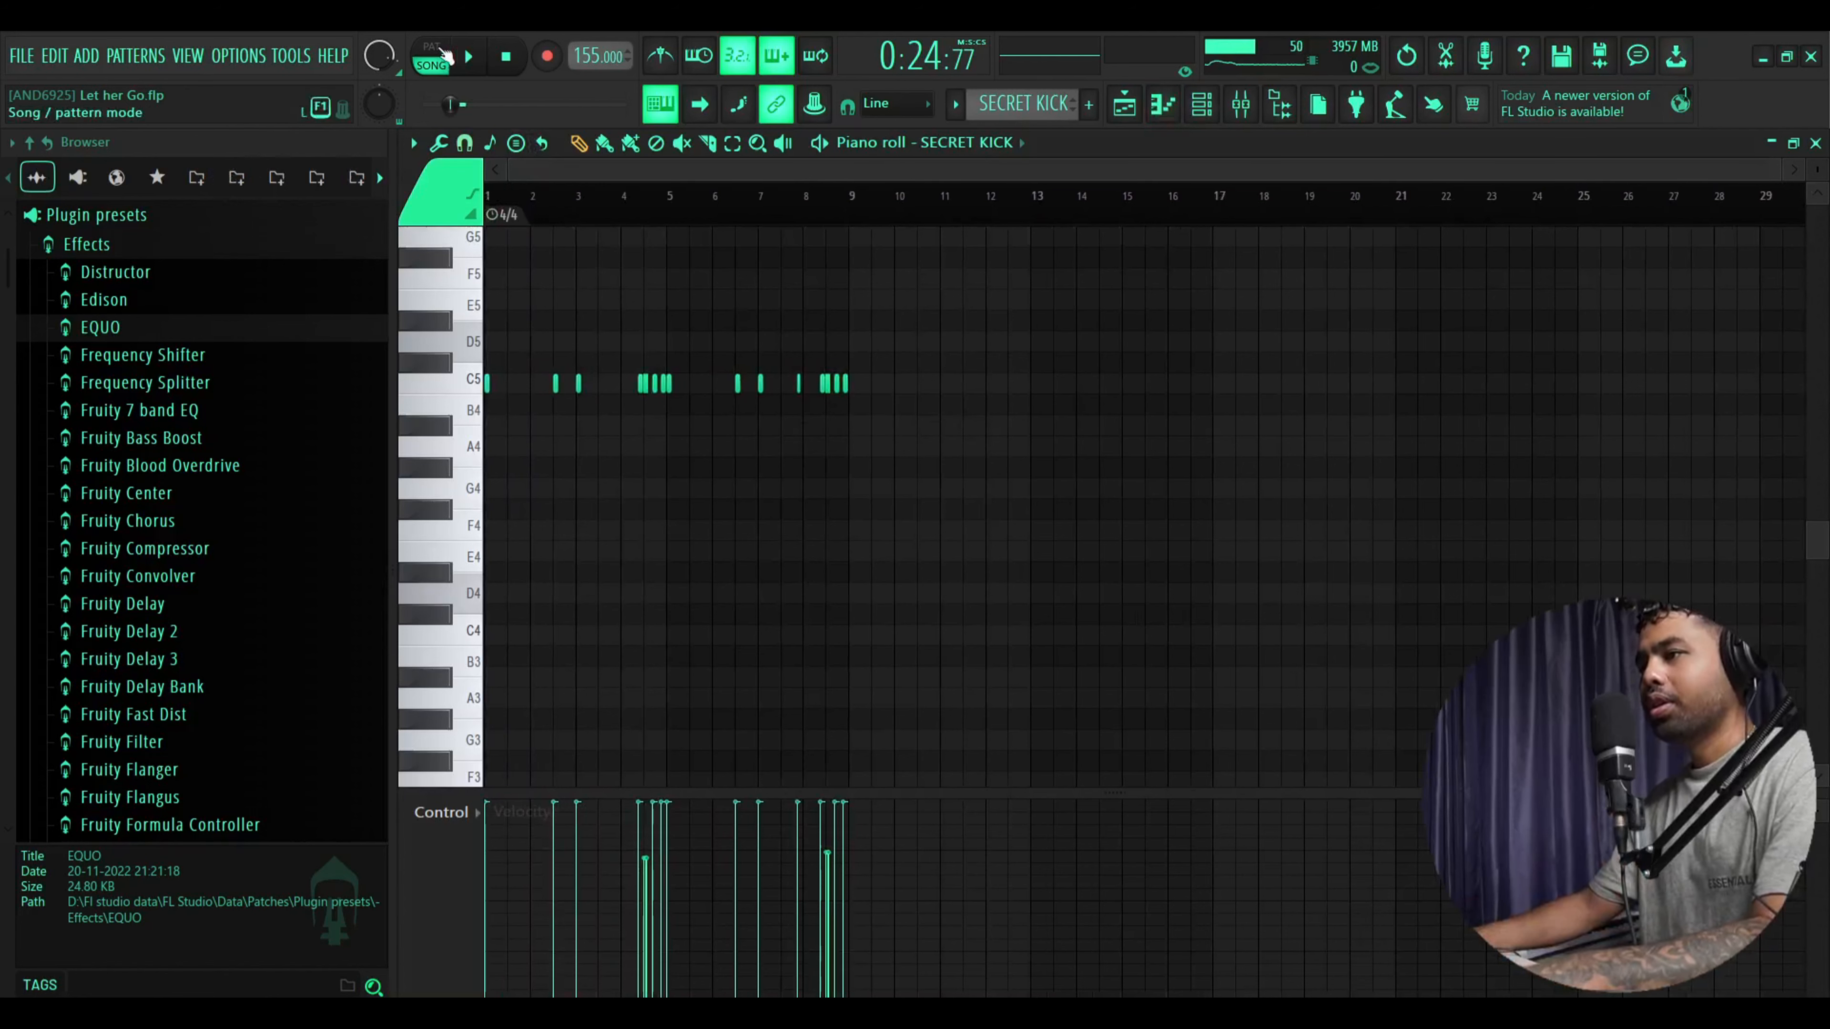
click(434, 56)
click(468, 57)
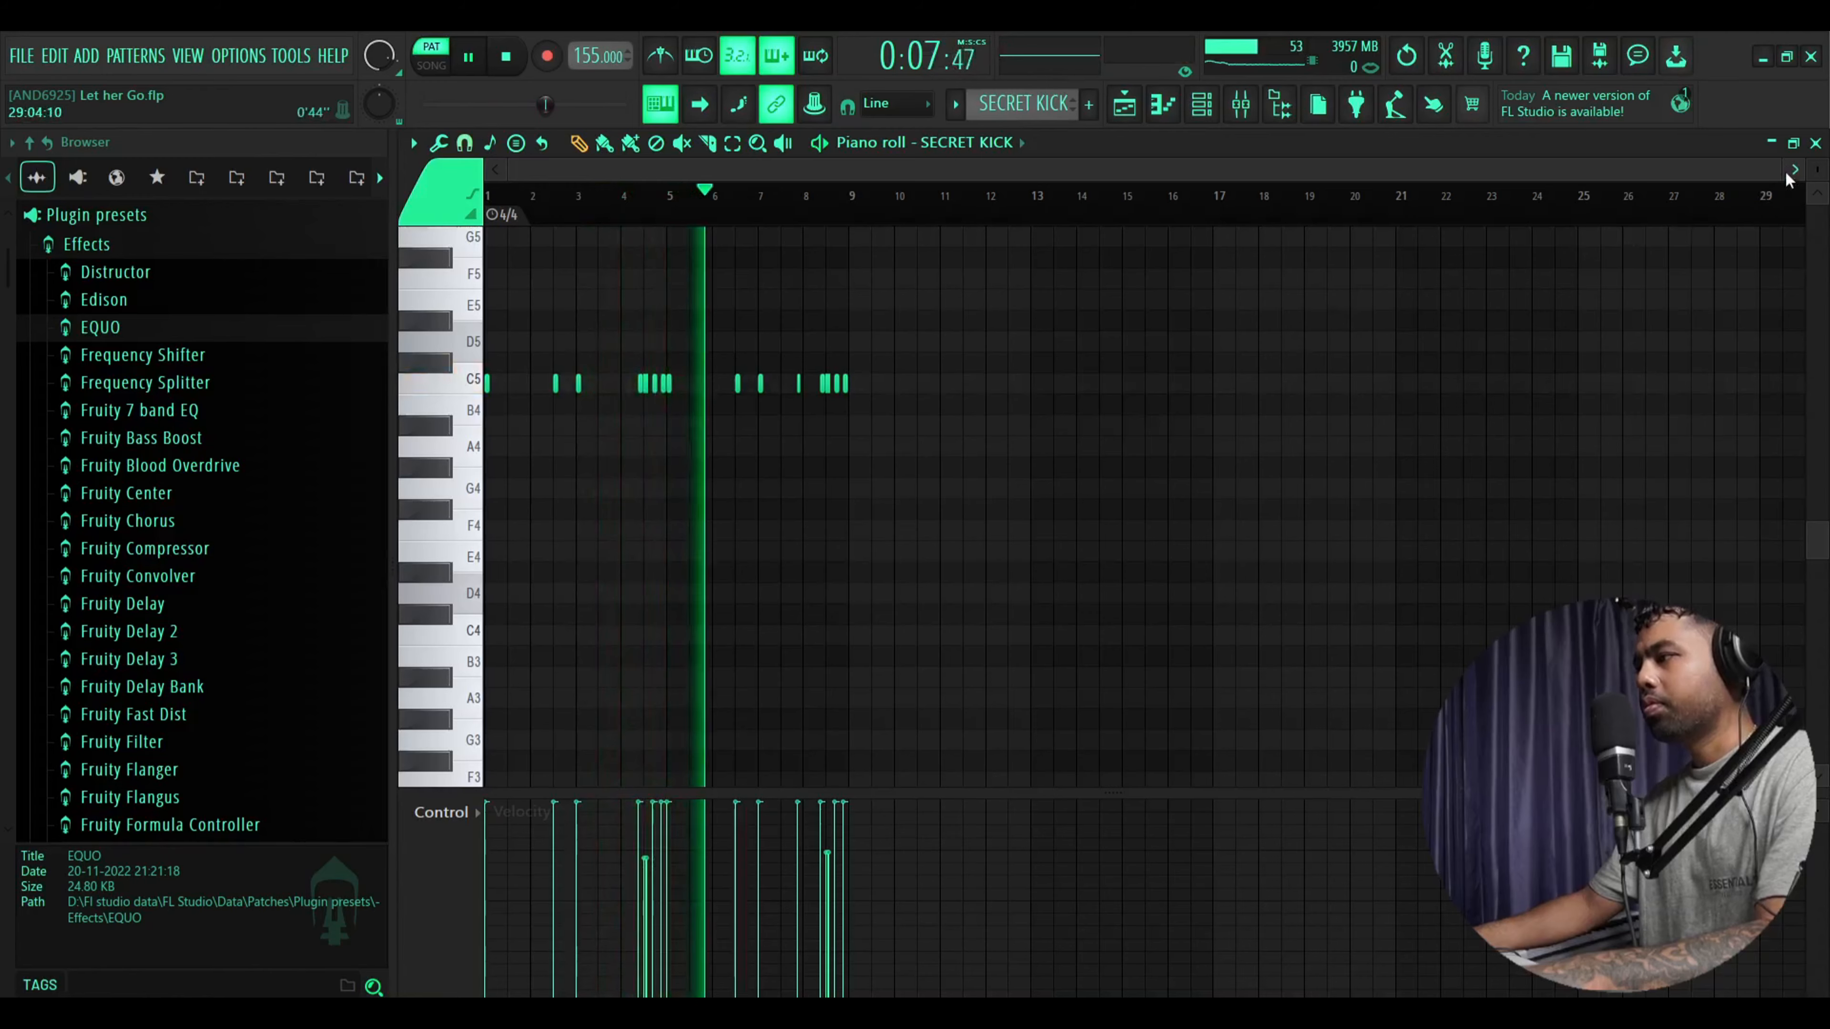
Examine the SECRET KICK notes across bars 1 to 9 in the piano roll and stop the playback
drag(1788, 169, 1430, 164)
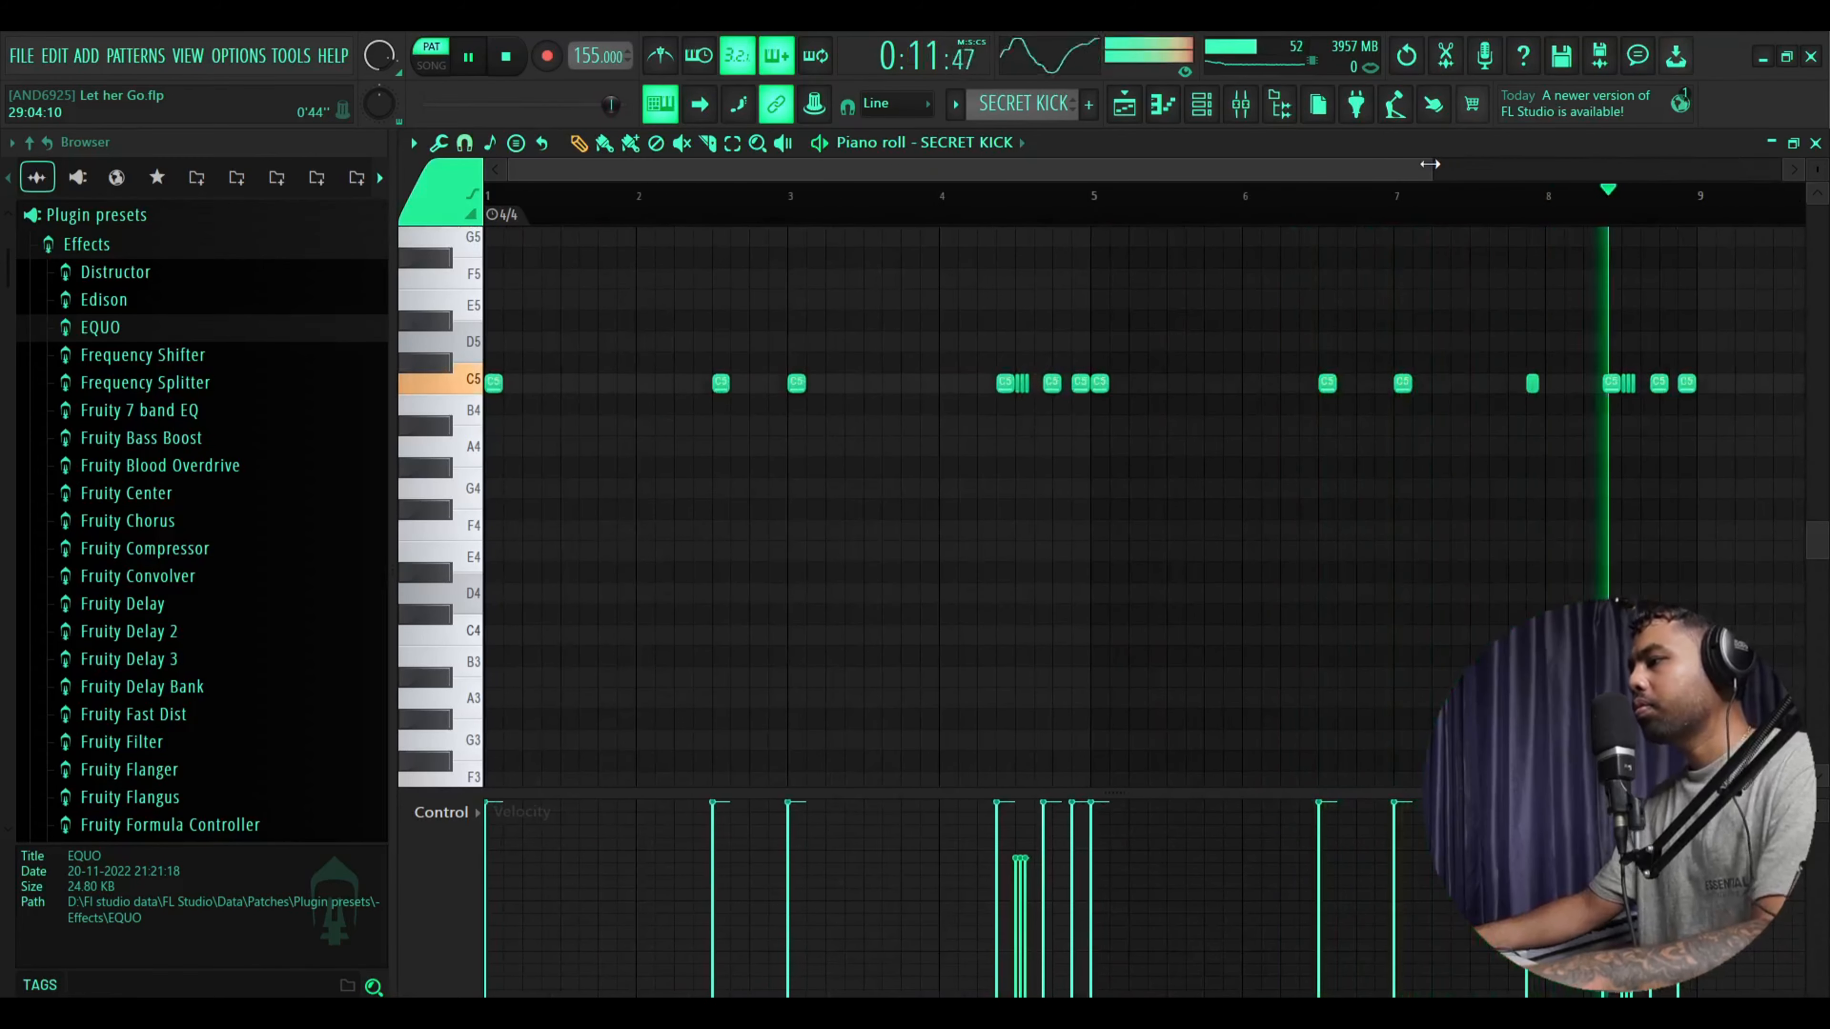
key(space)
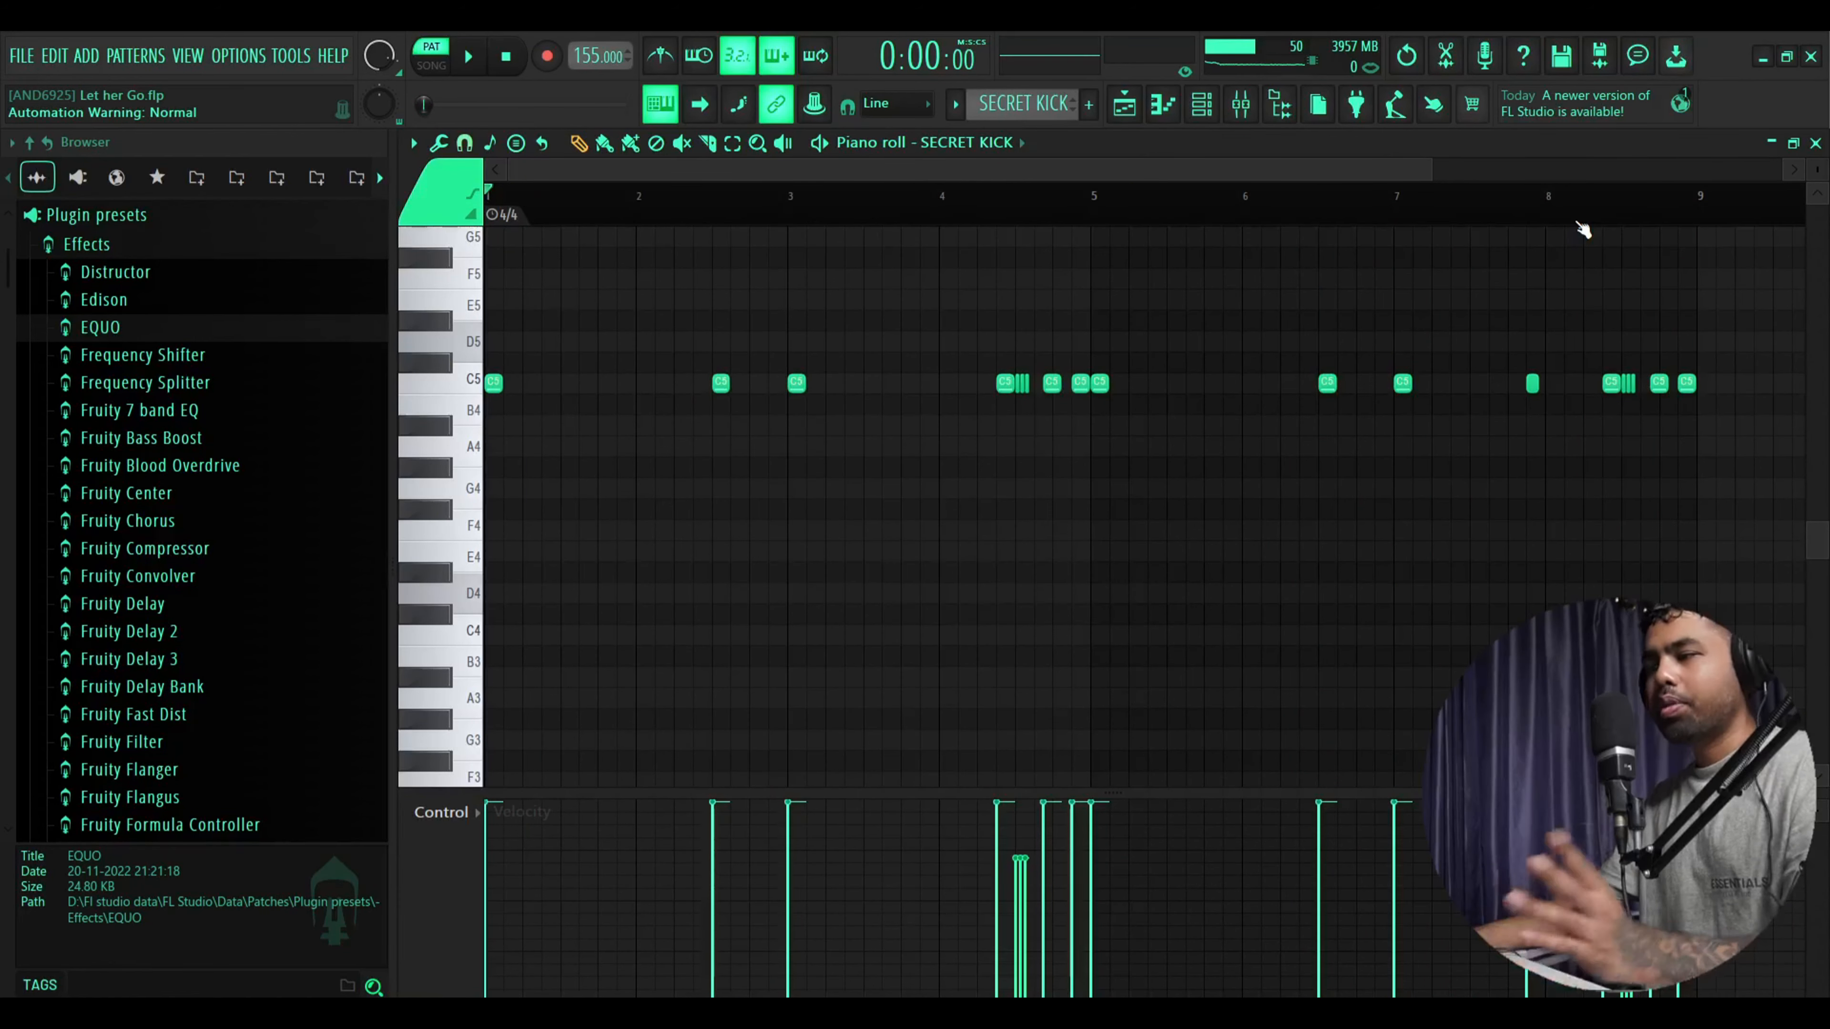
drag(1026, 372, 1028, 402)
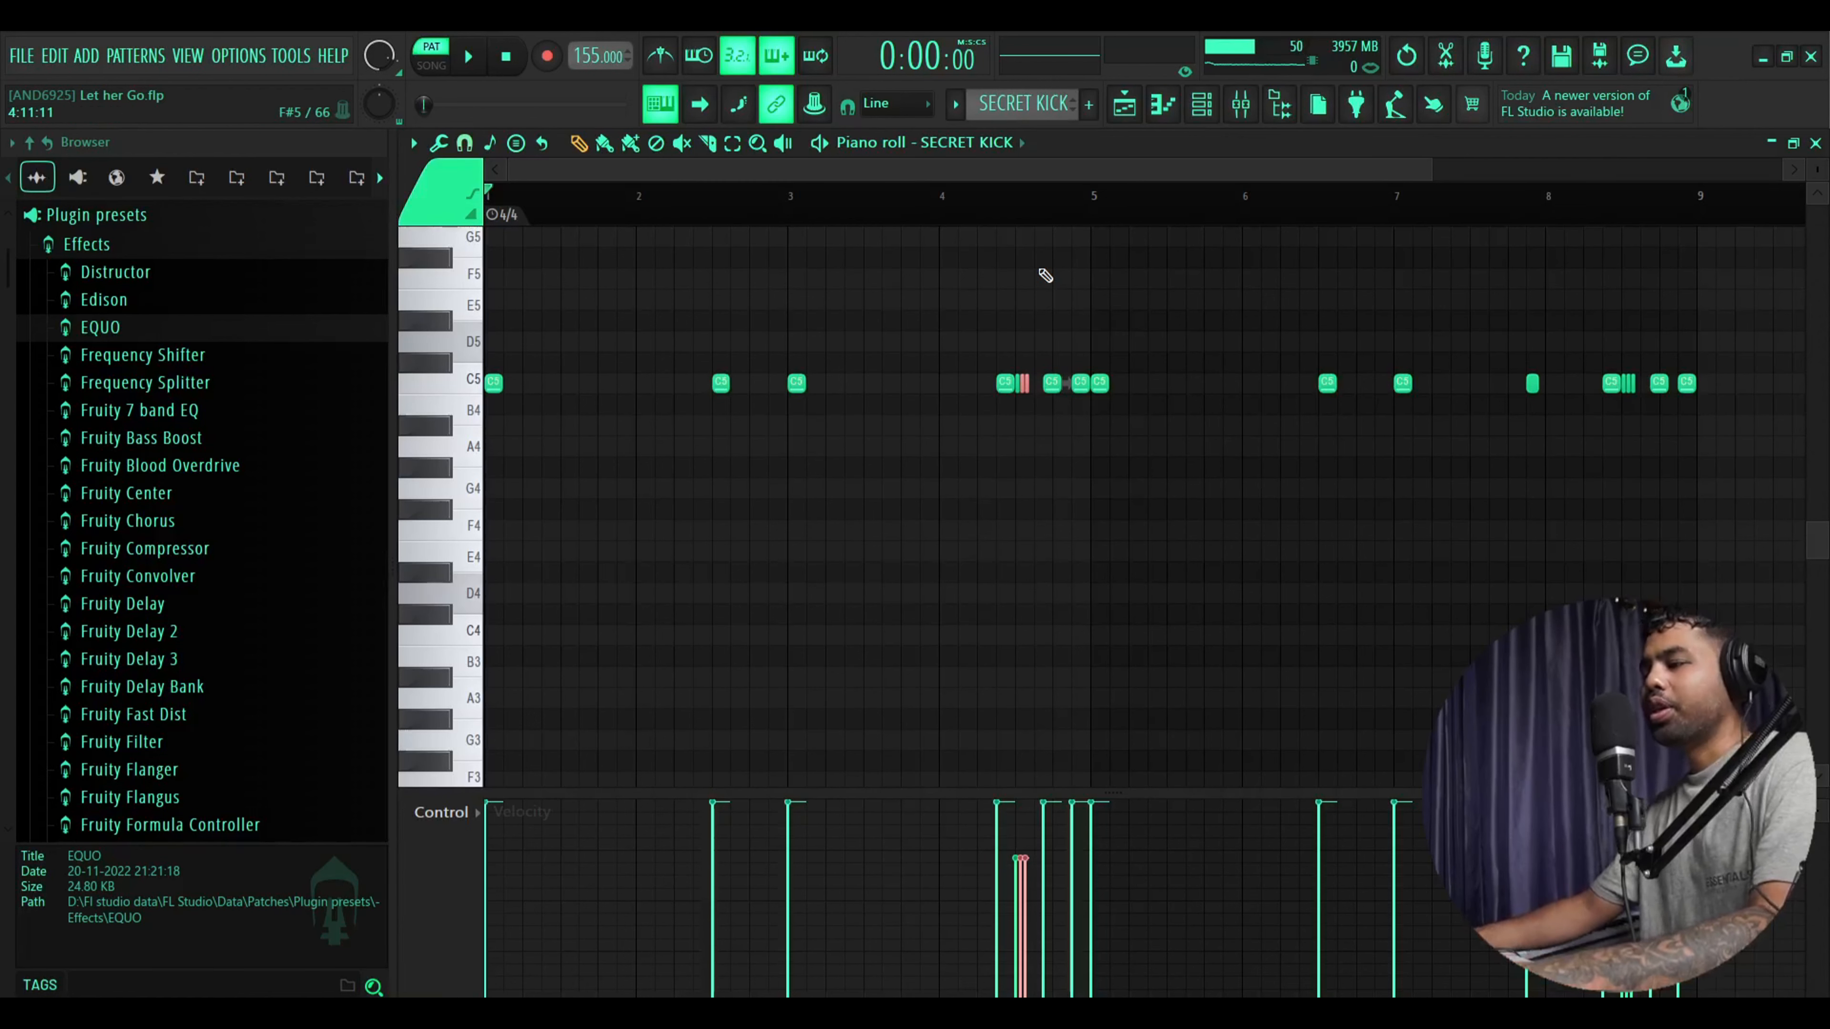
Switch to the Cut pattern, show its notes in the piano roll and play them back
click(1208, 119)
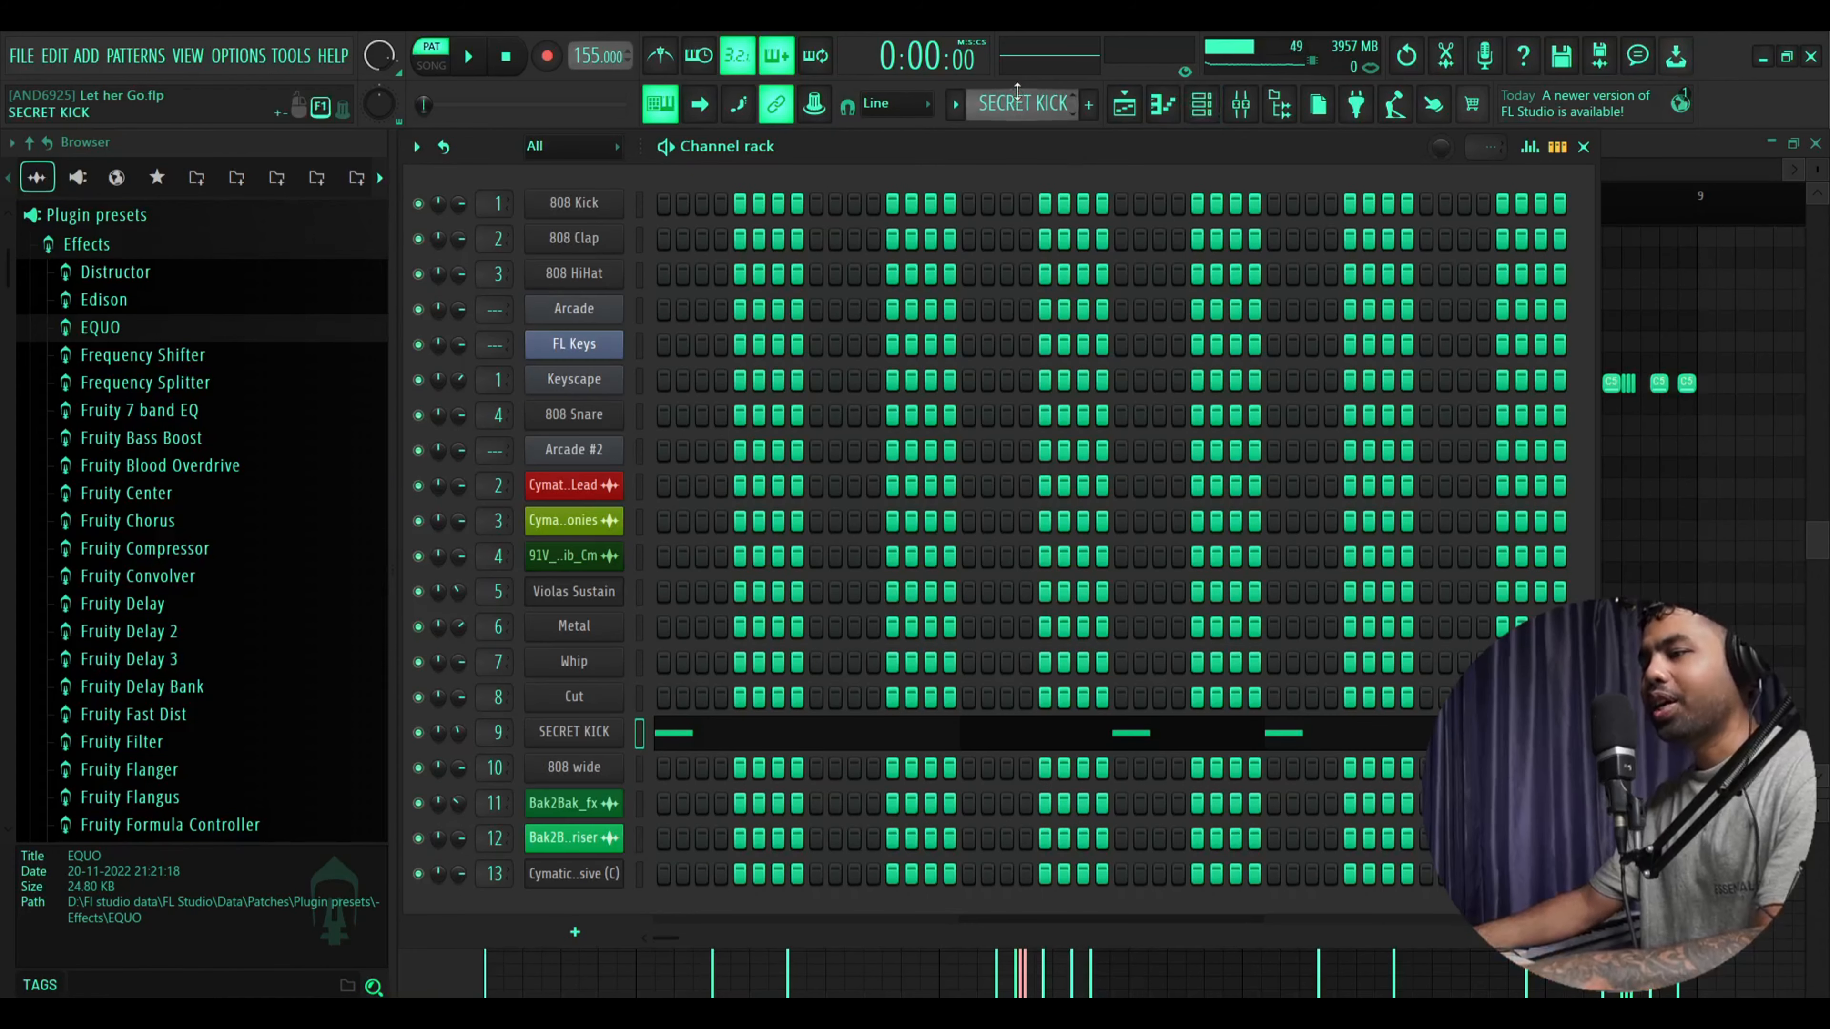
scroll(1017, 92, up, 1)
click(738, 711)
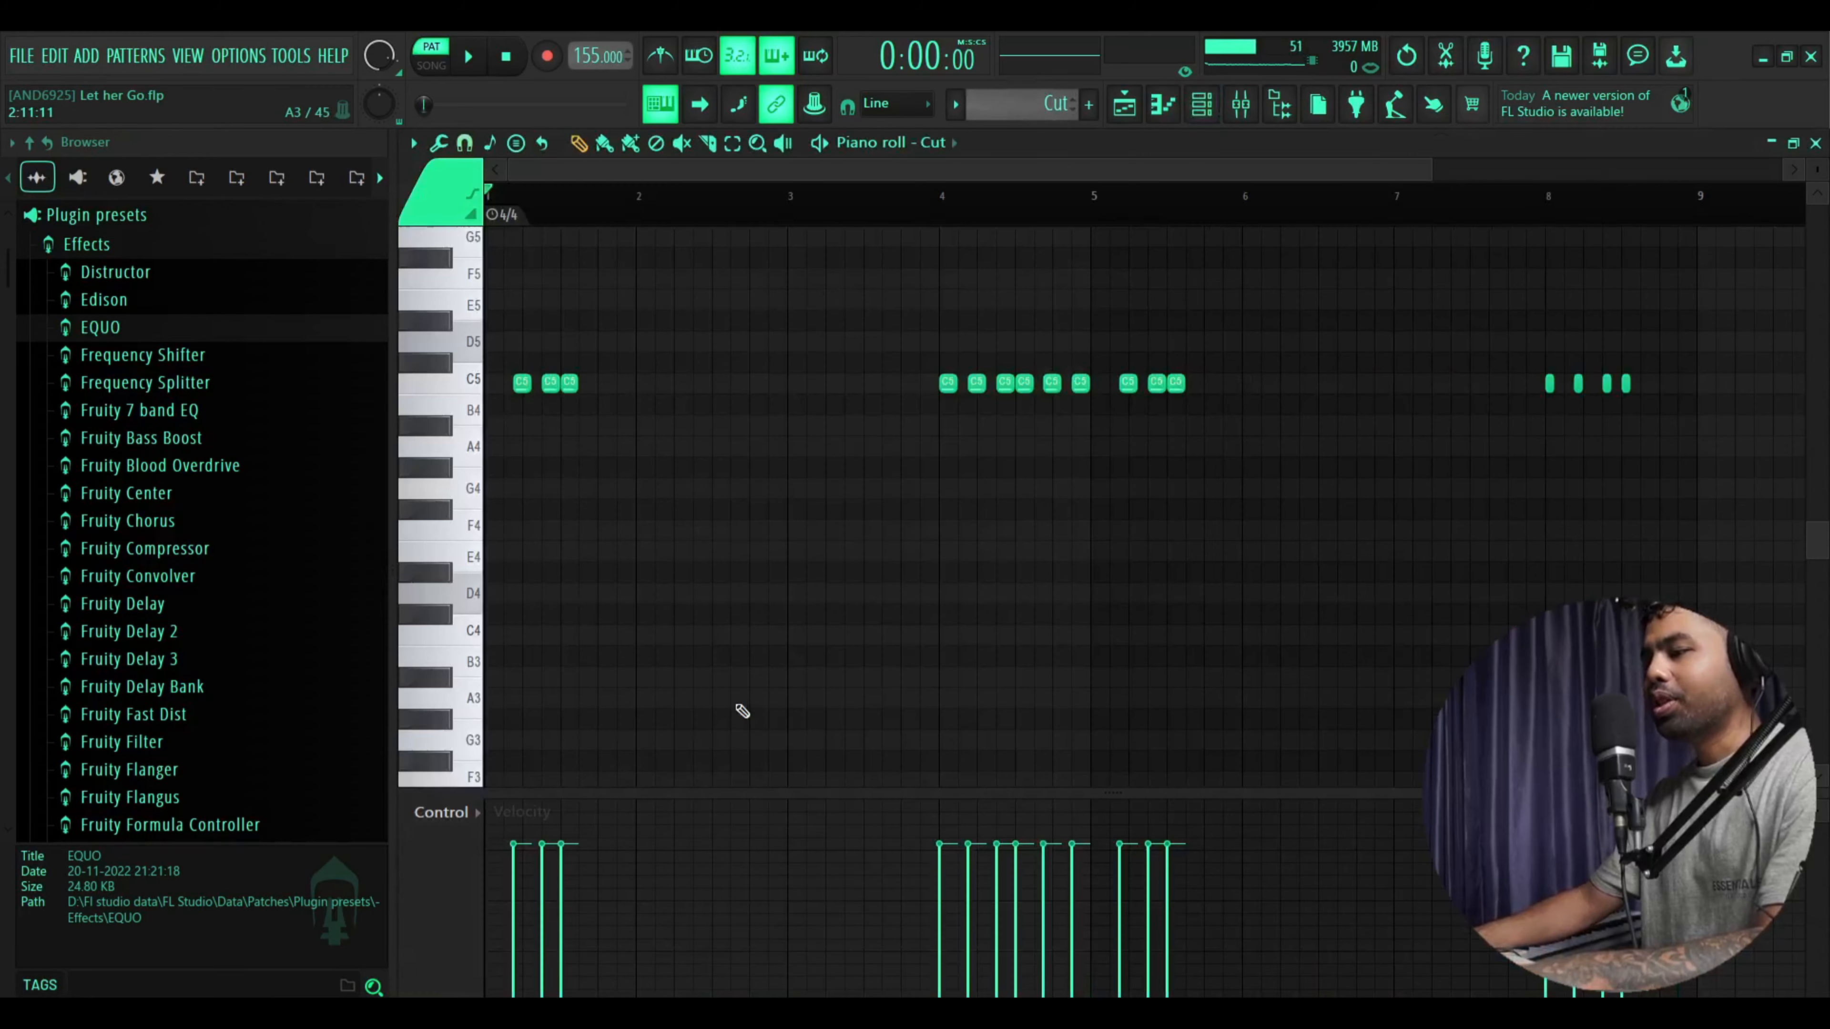
key(space)
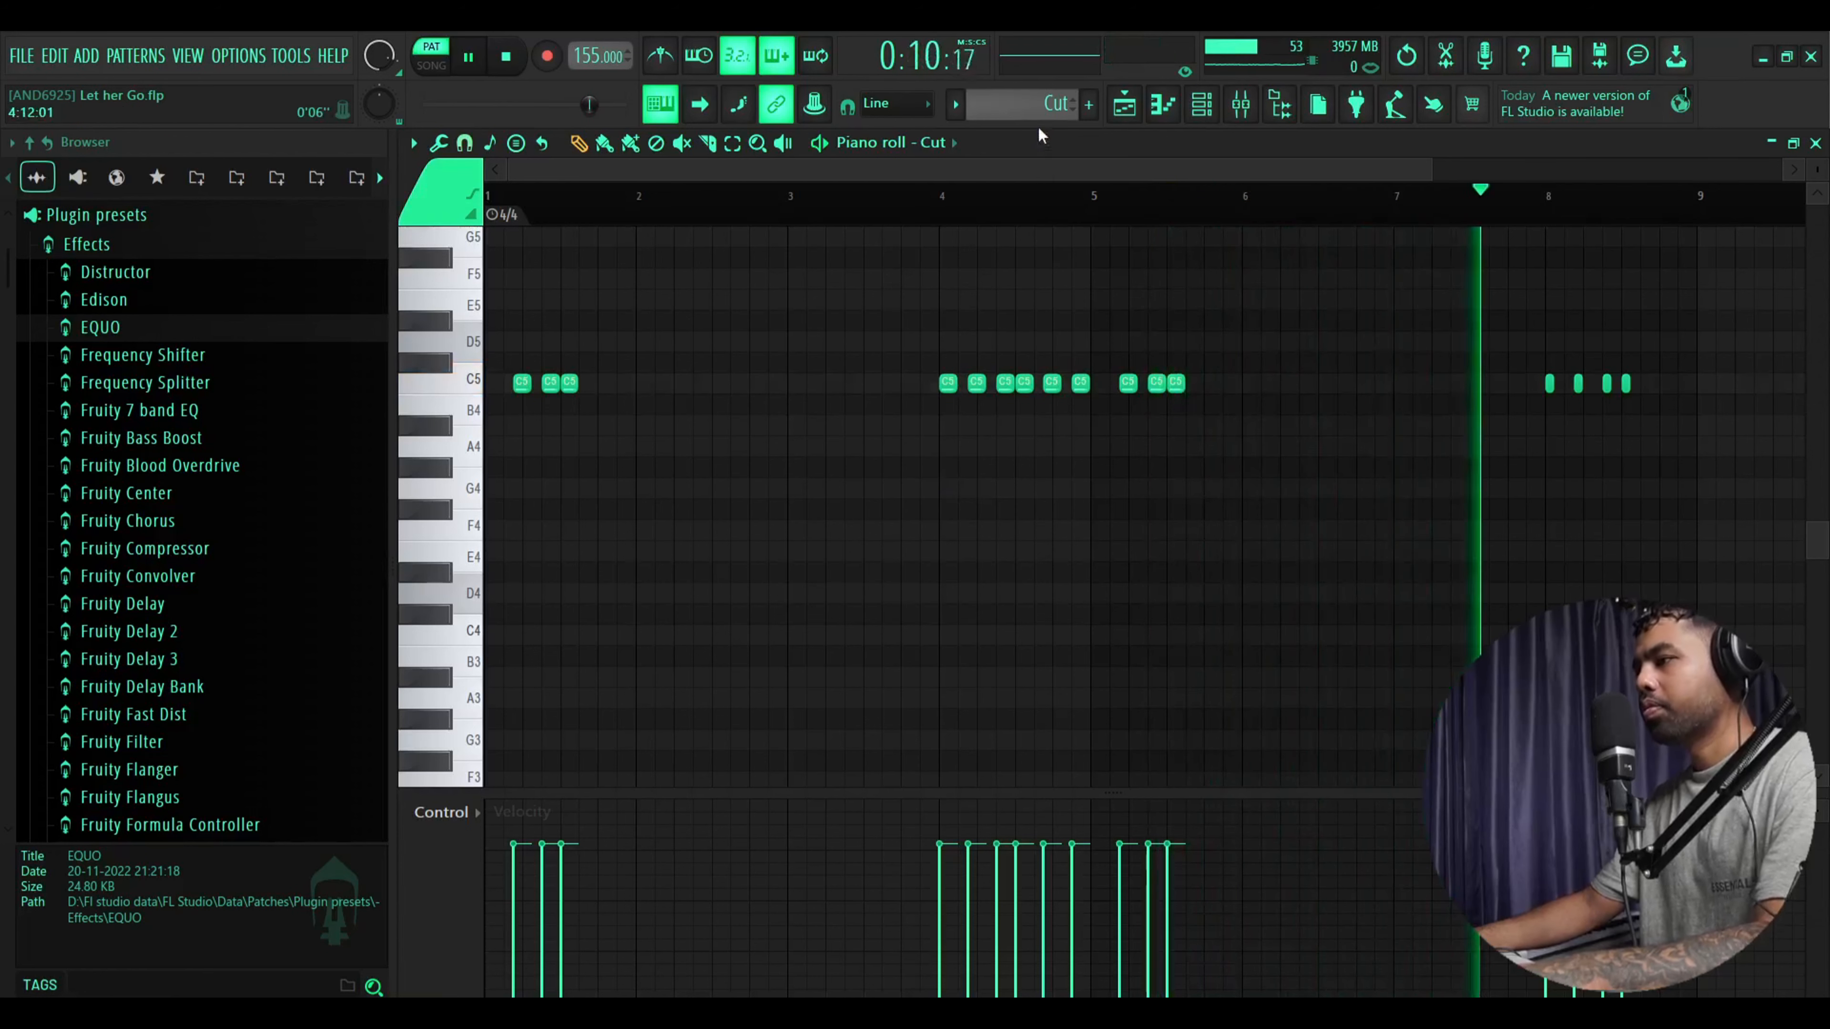
key(space)
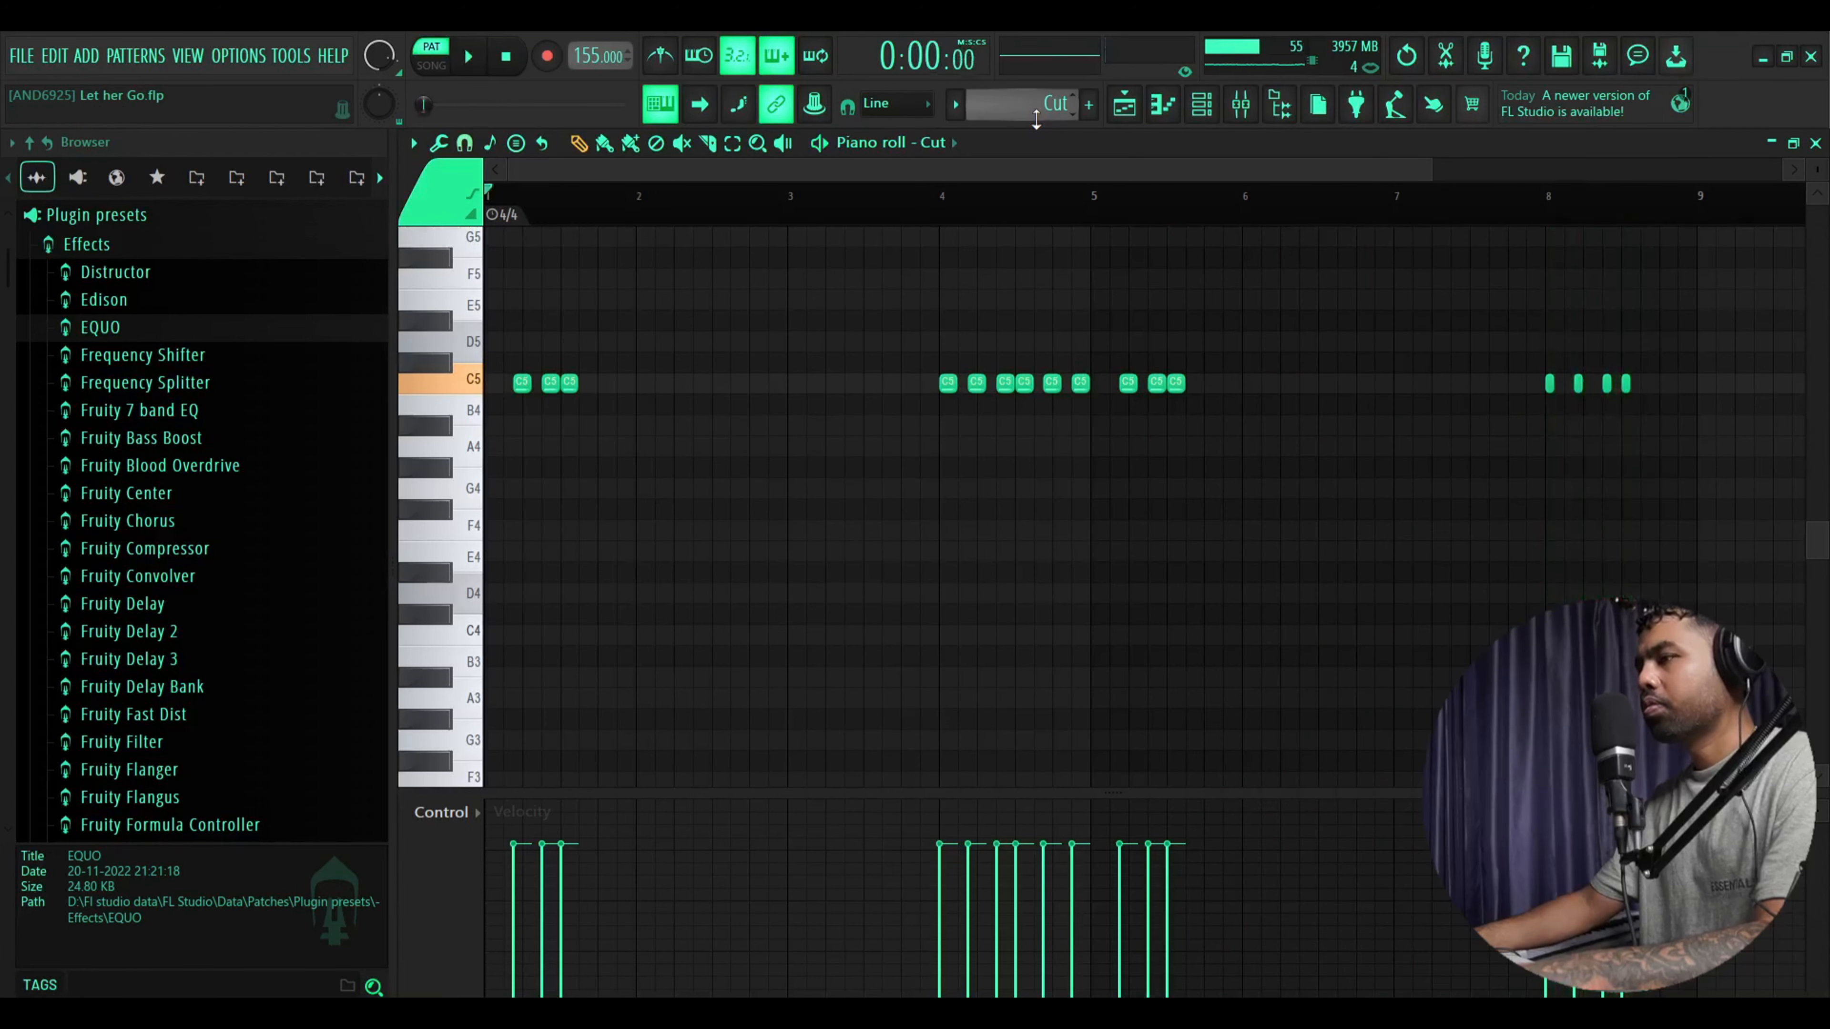
Switch to the Metal pattern, show its notes in the piano roll and play them back
click(1188, 114)
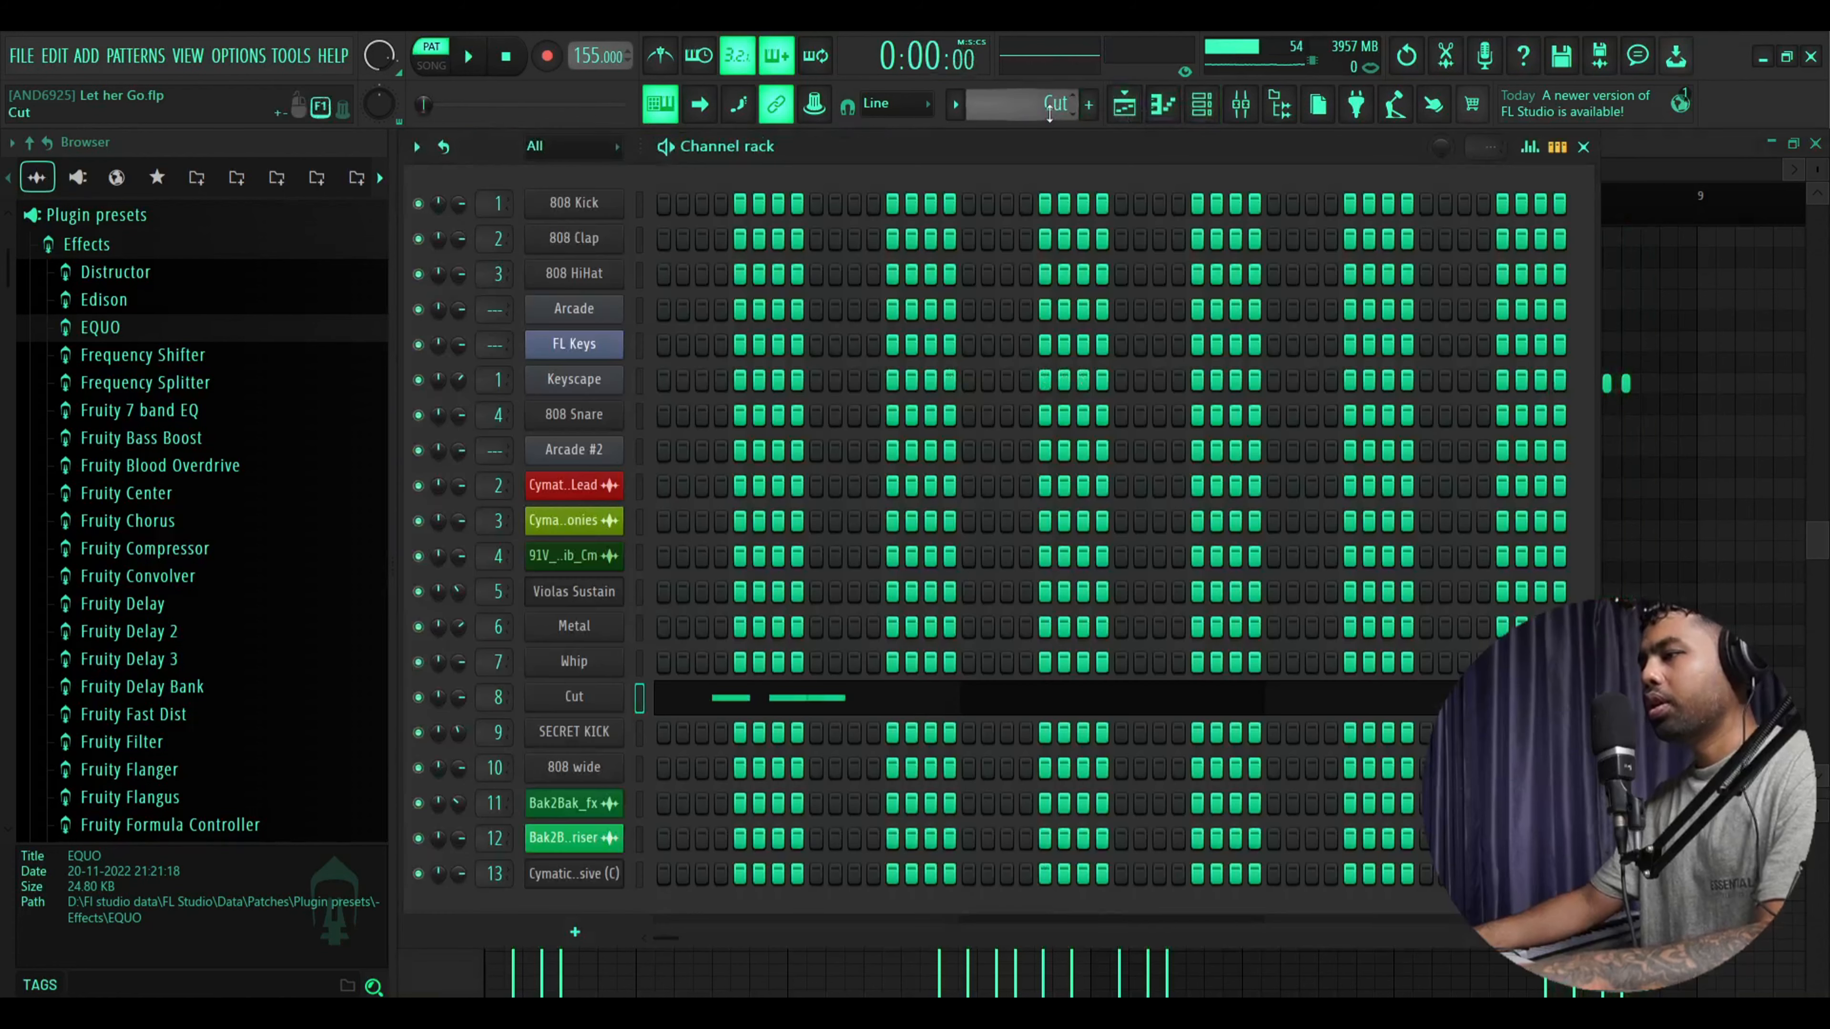
scroll(1050, 112, up, 1)
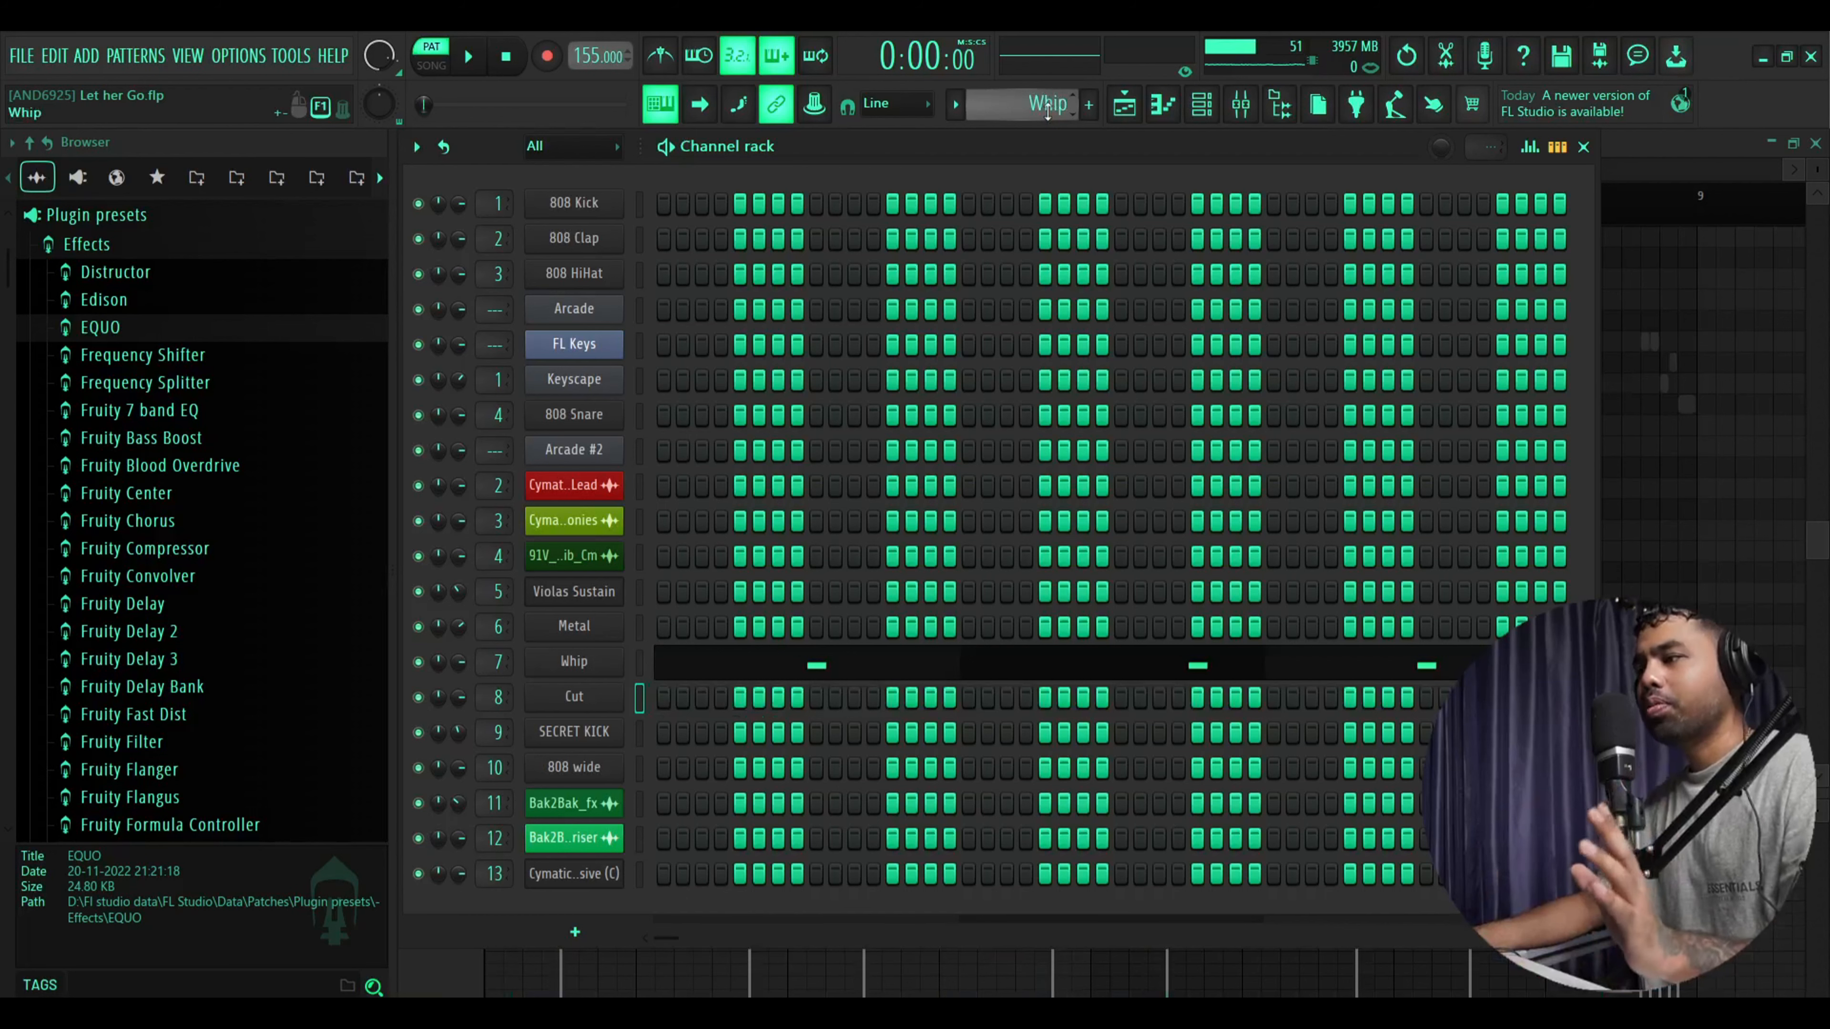
scroll(1049, 113, up, 1)
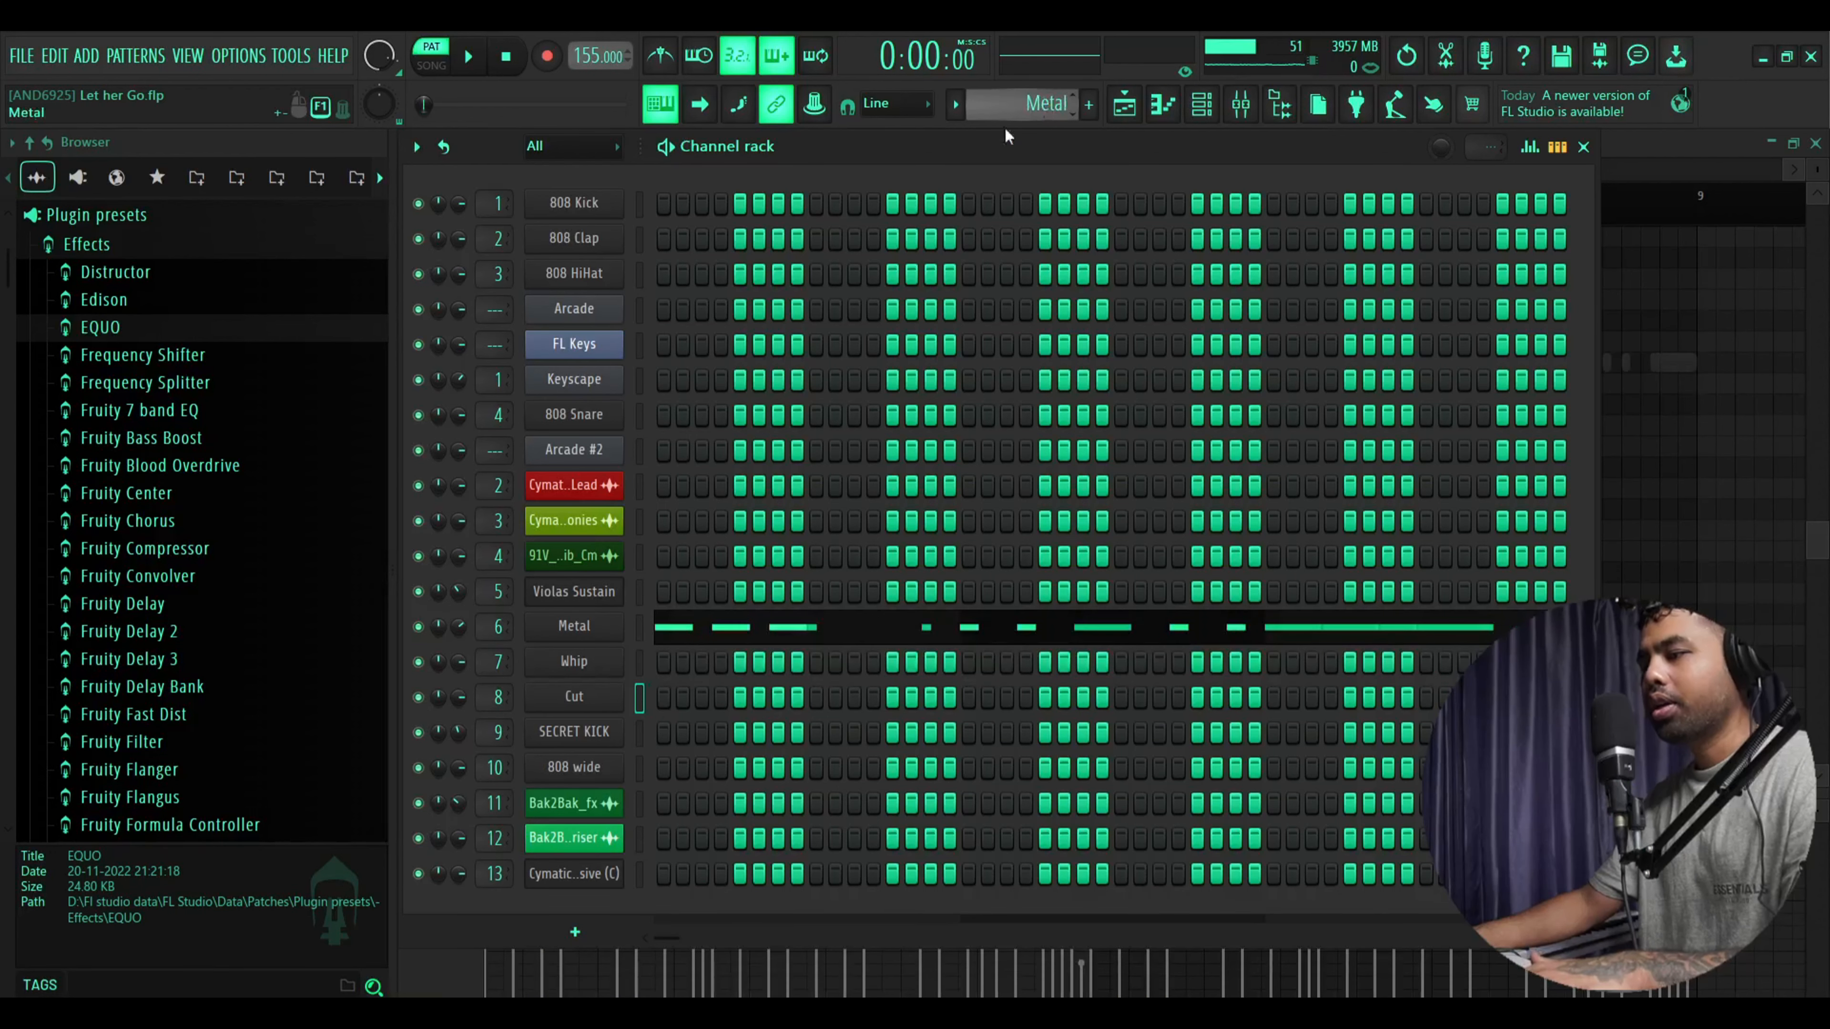
key(F7)
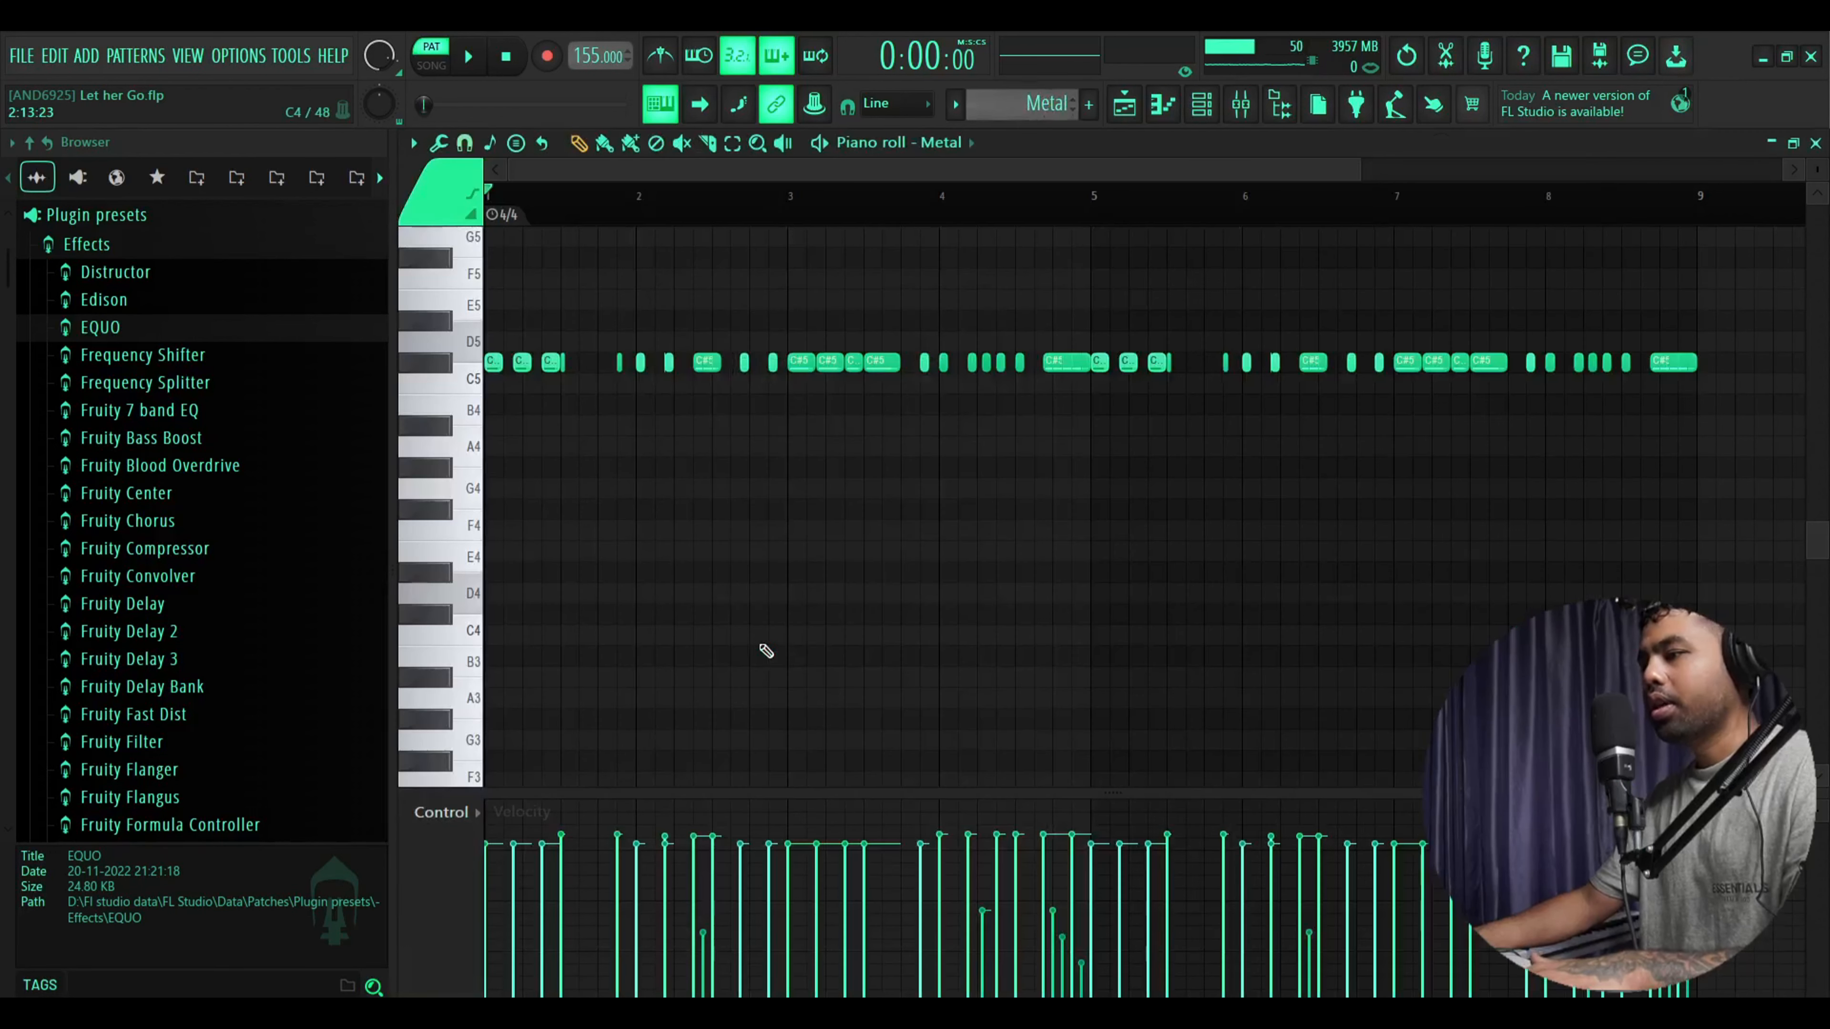
click(469, 59)
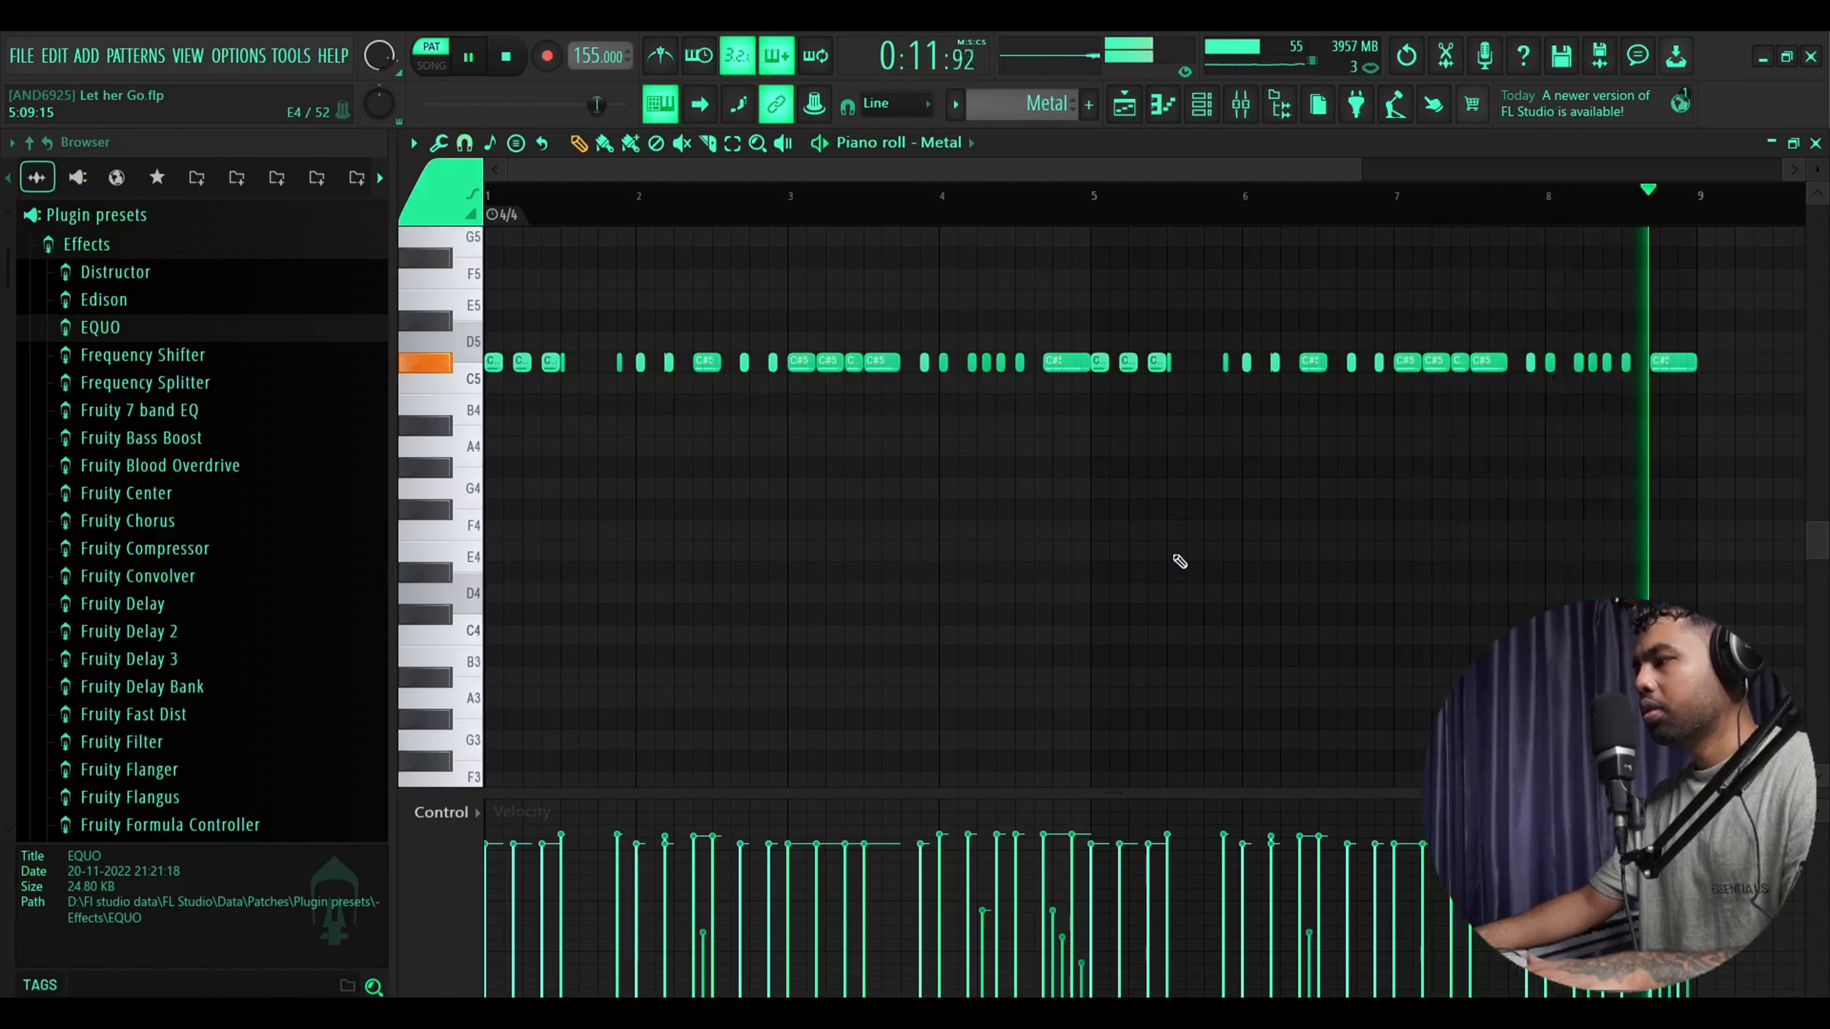
key(space)
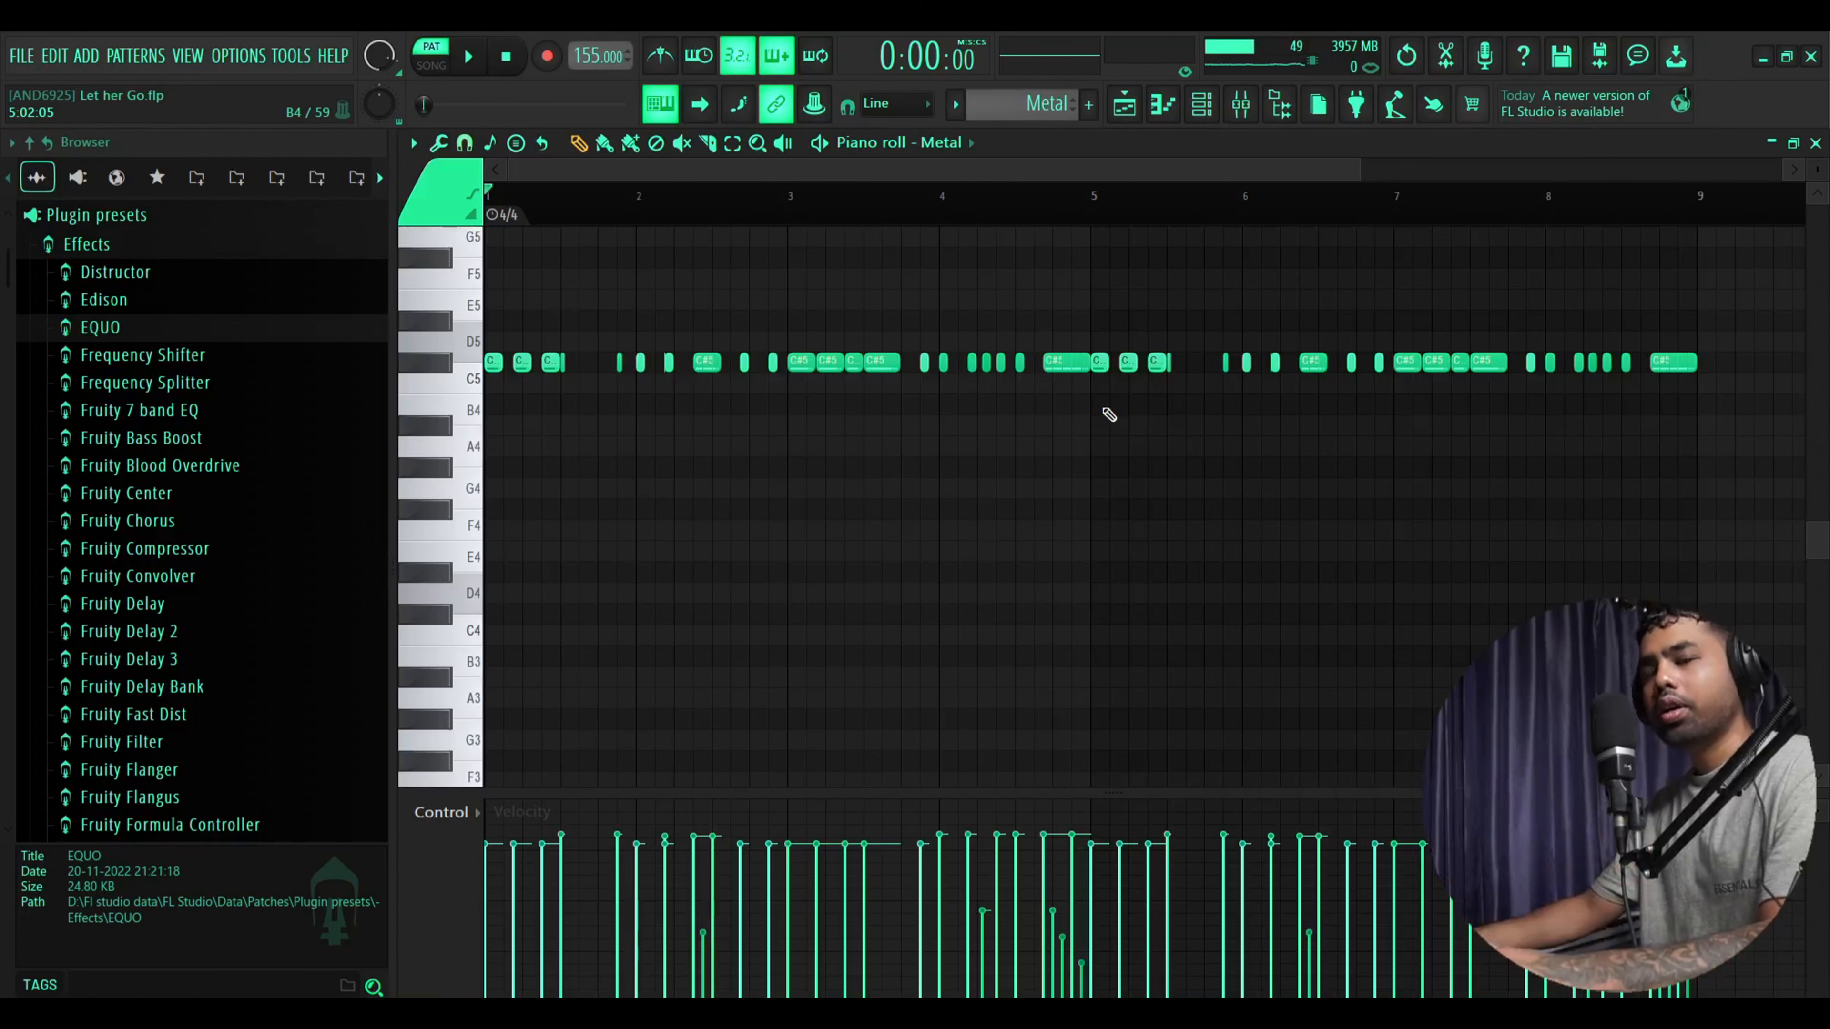
Switch to the Whip pattern, show its notes in the piano roll and play them back
click(1204, 108)
click(760, 652)
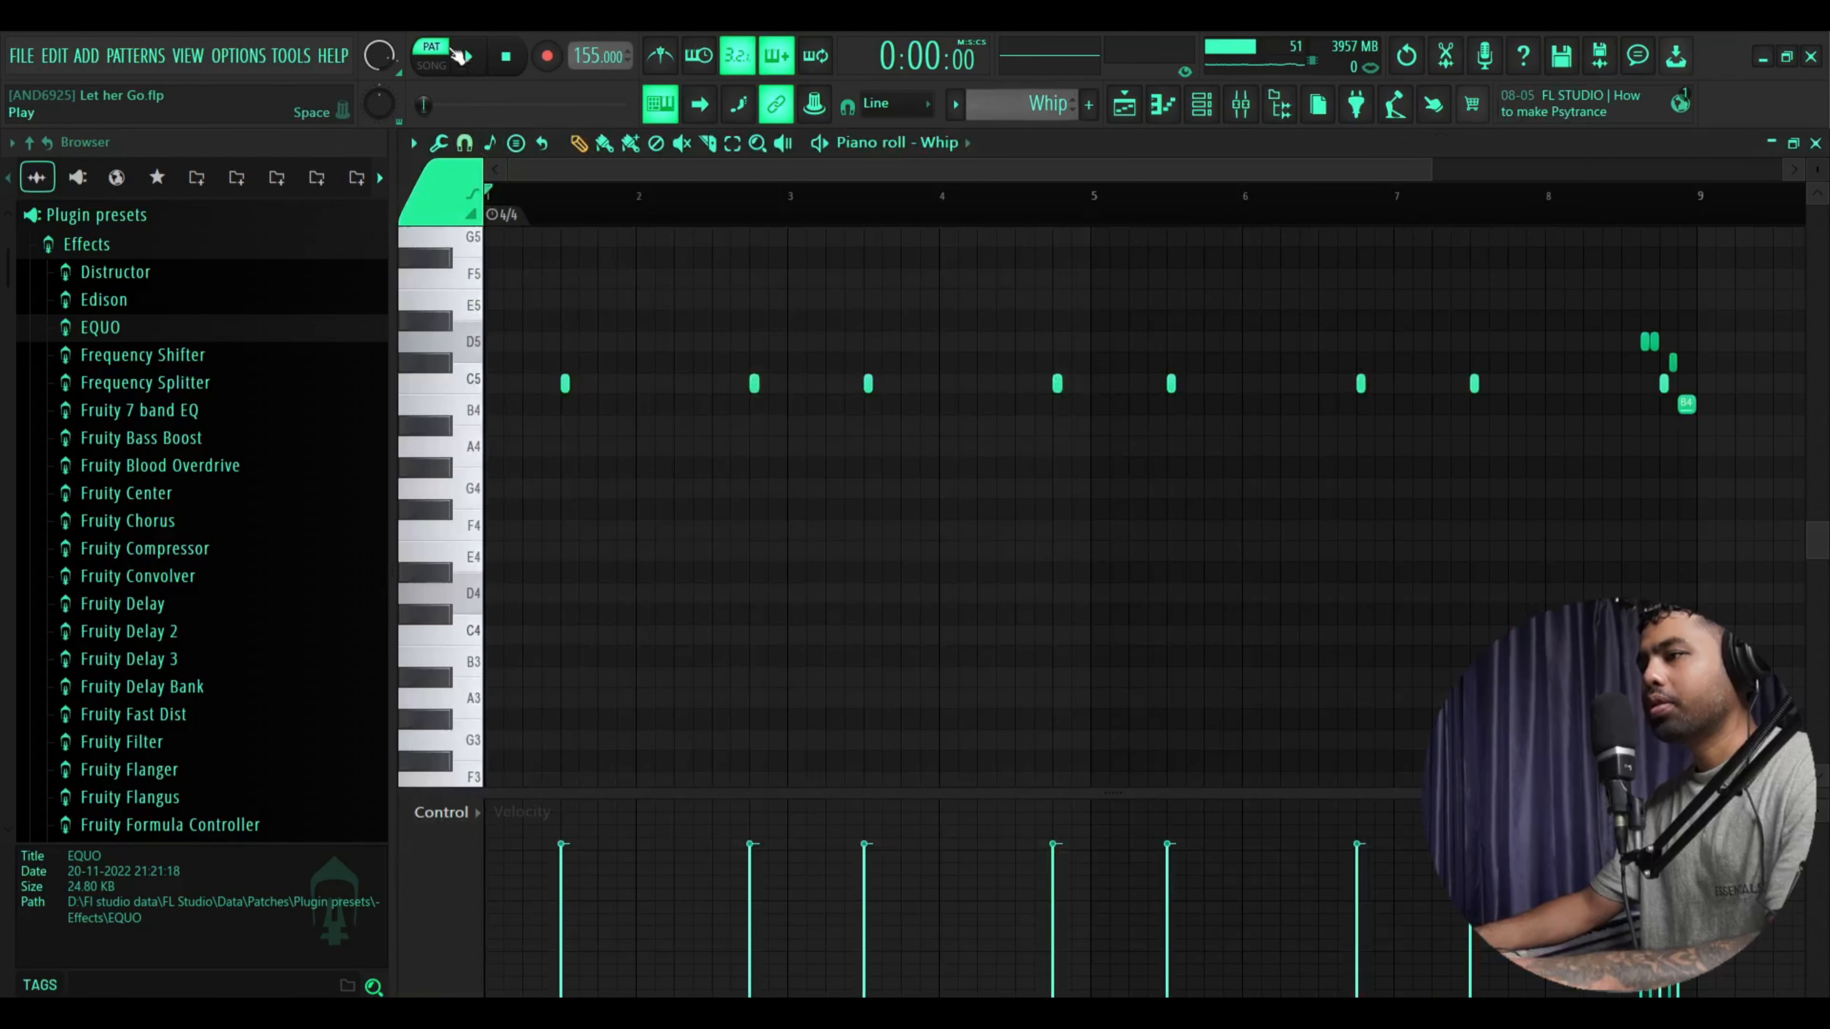
click(459, 56)
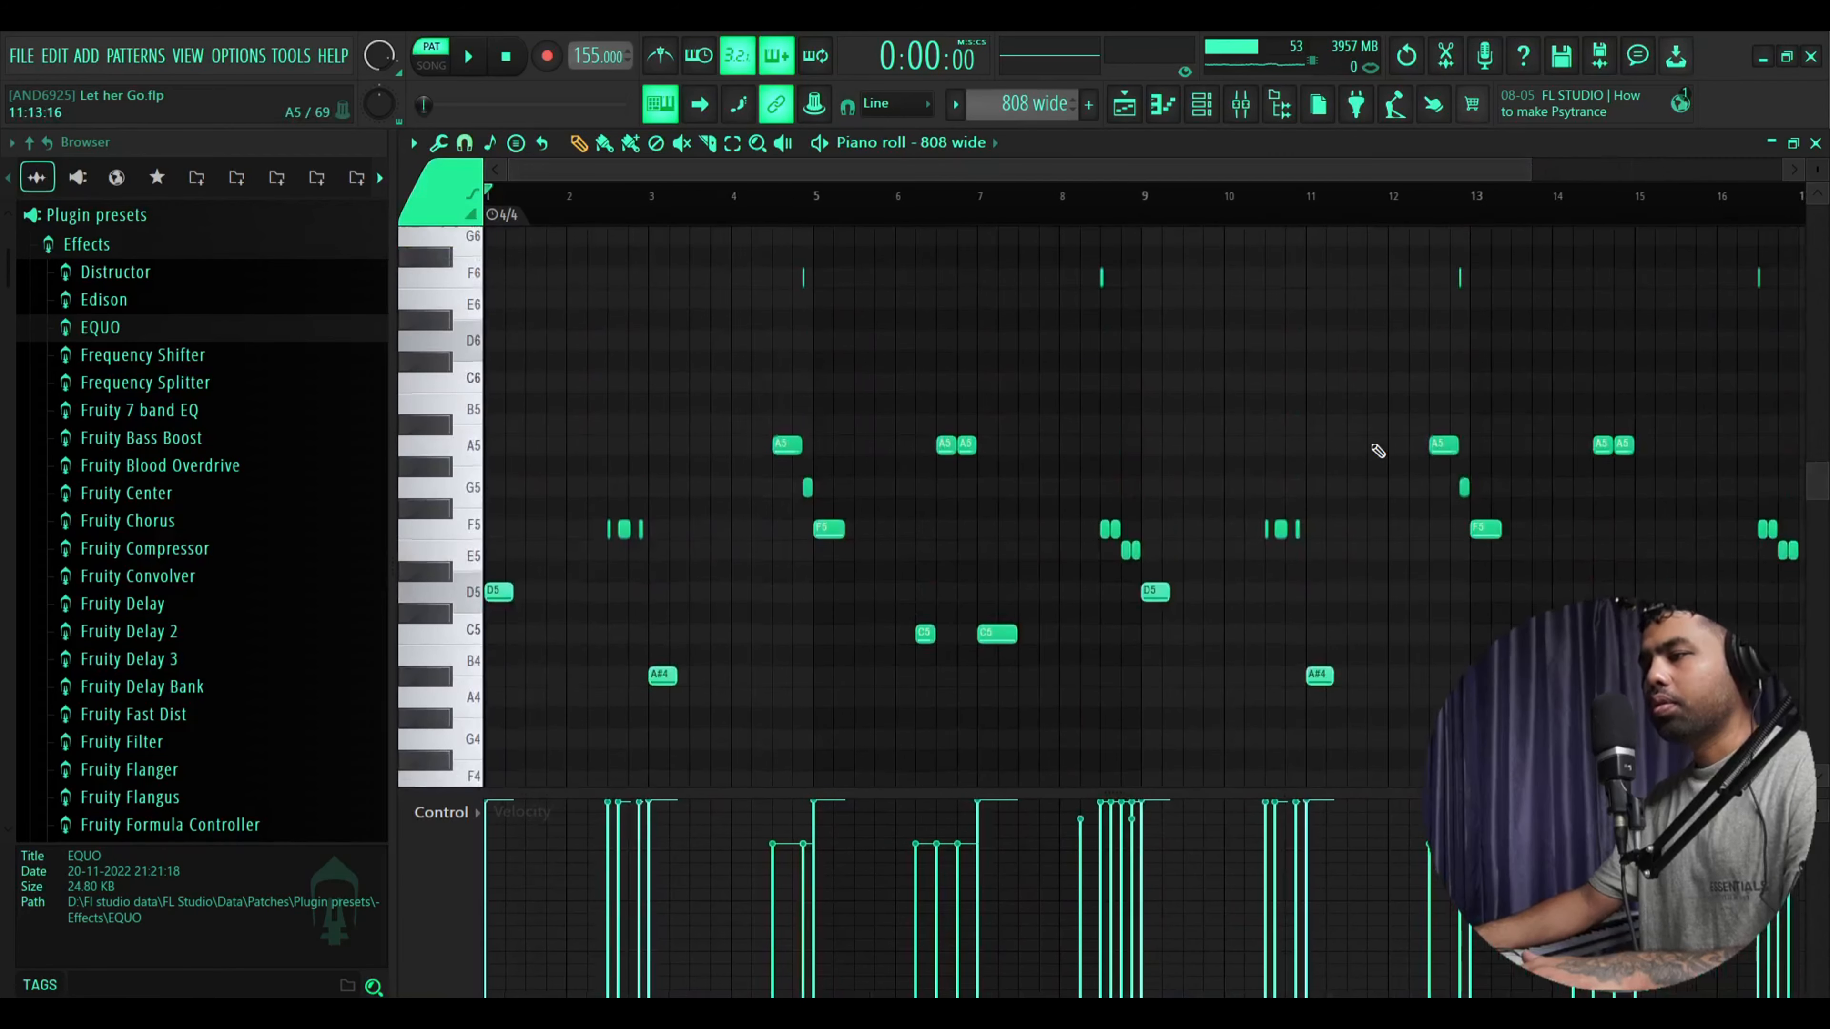
Play back the 808 wide pattern in the piano roll and examine its low notes and high slide notes
scroll(1377, 450, down, 3)
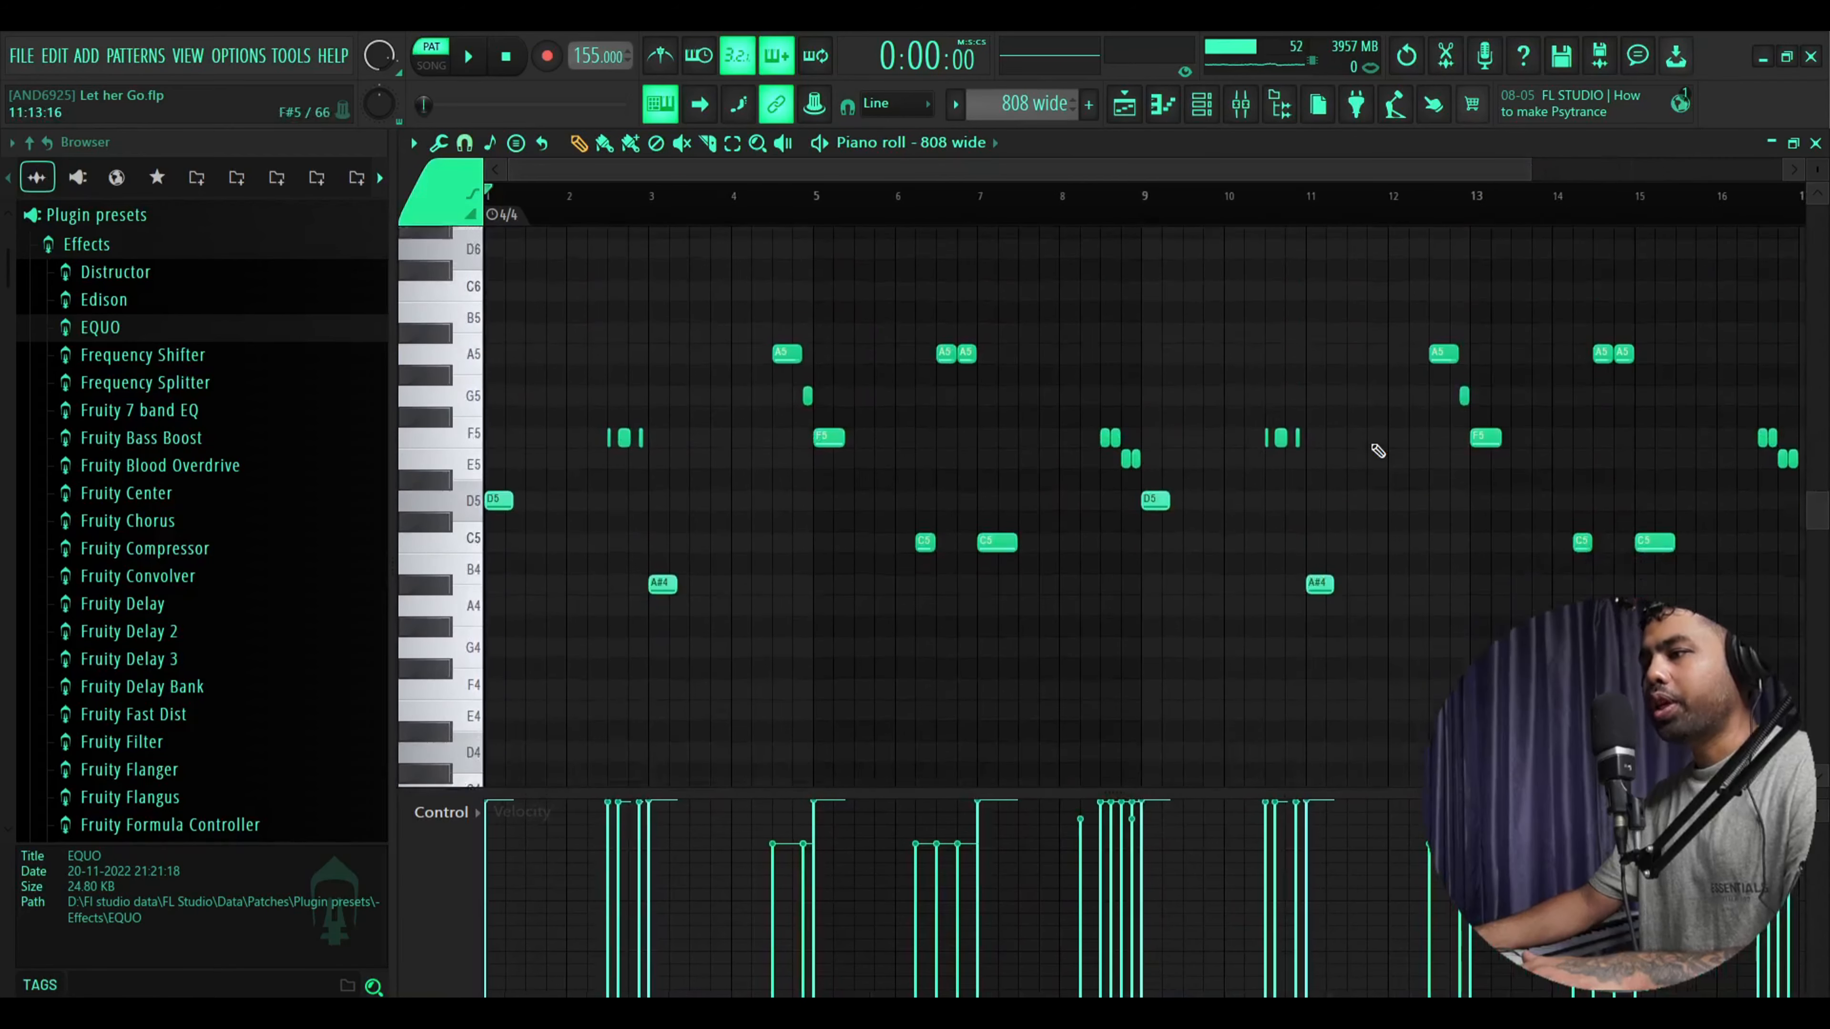
click(470, 59)
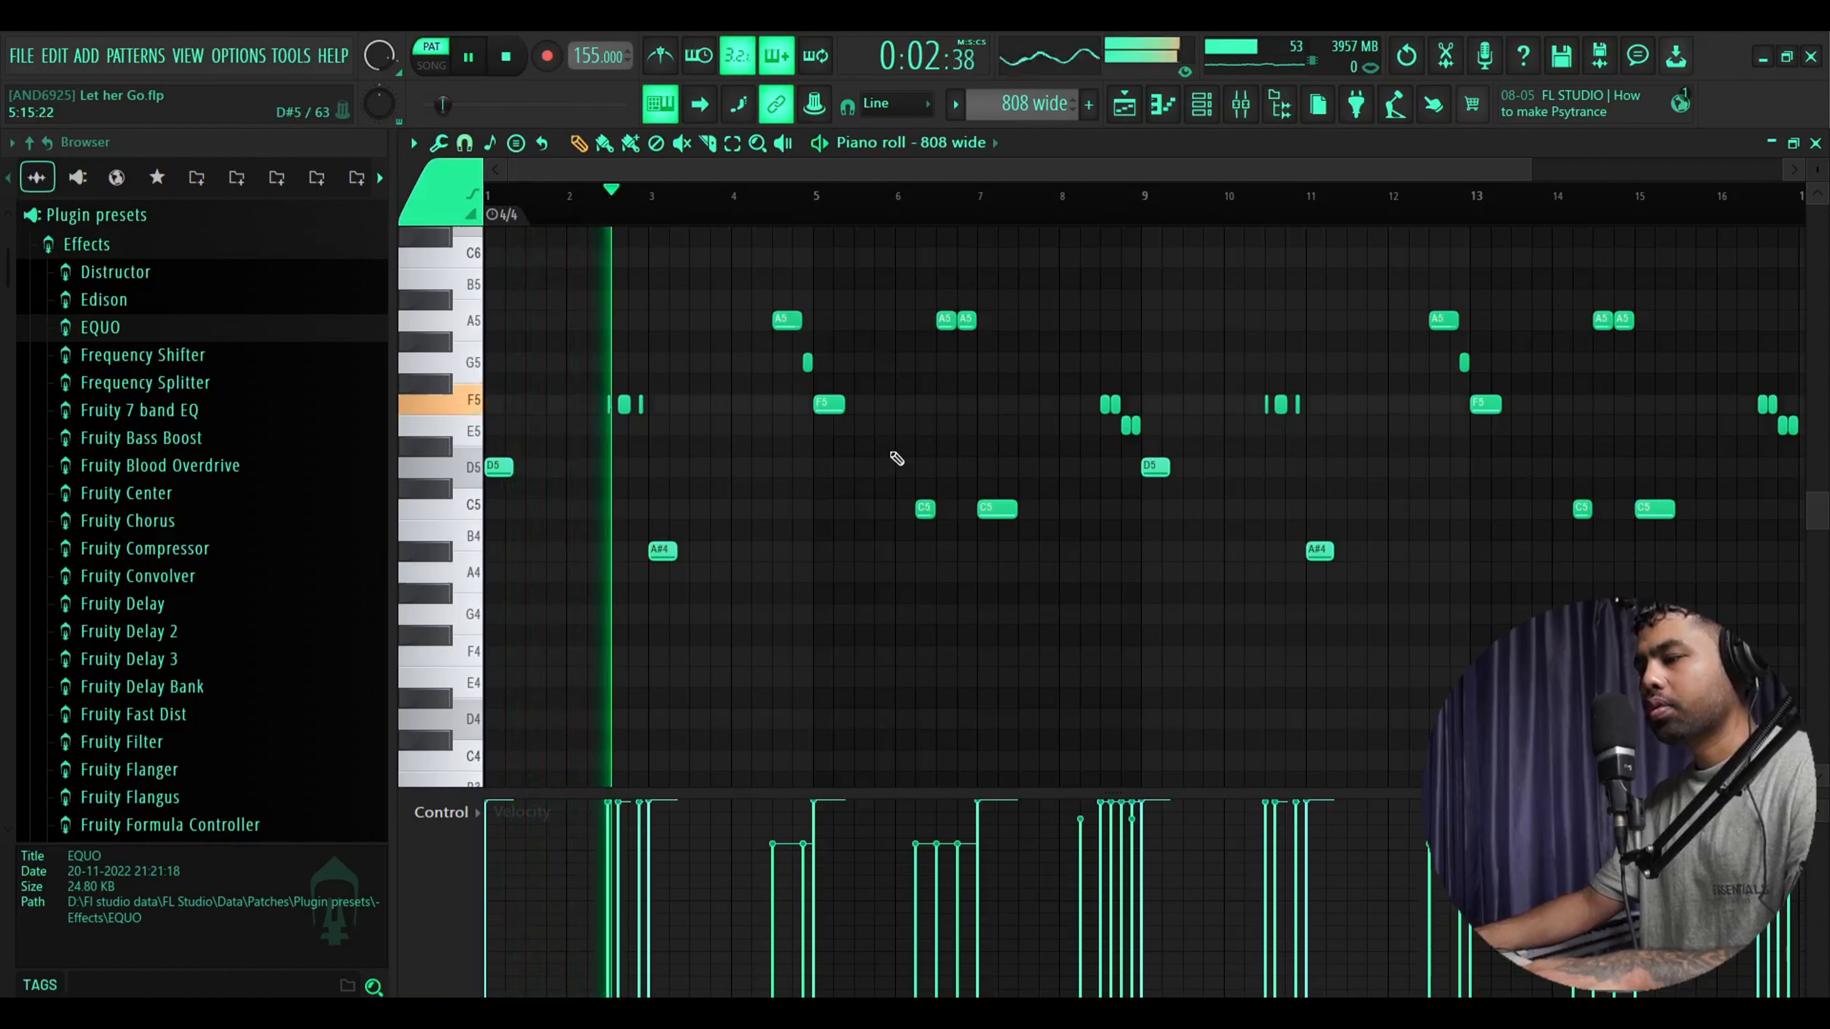
scroll(981, 667, up, 3)
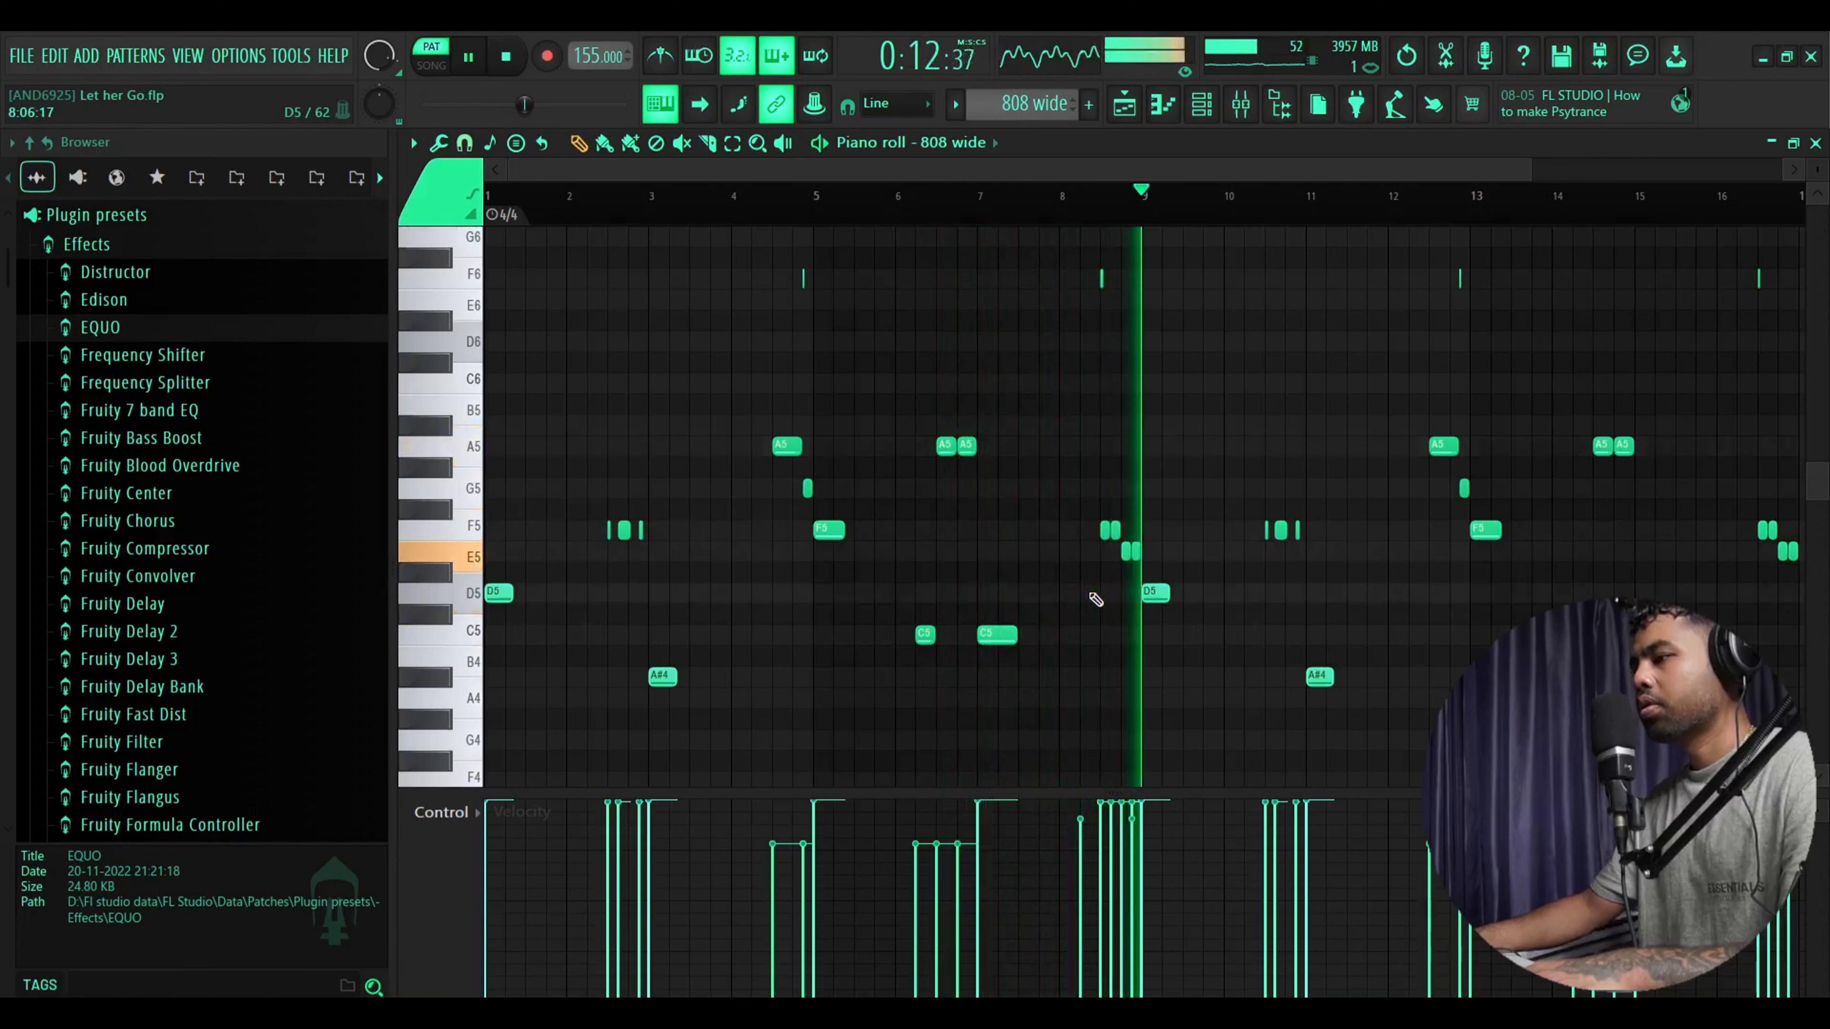
key(space)
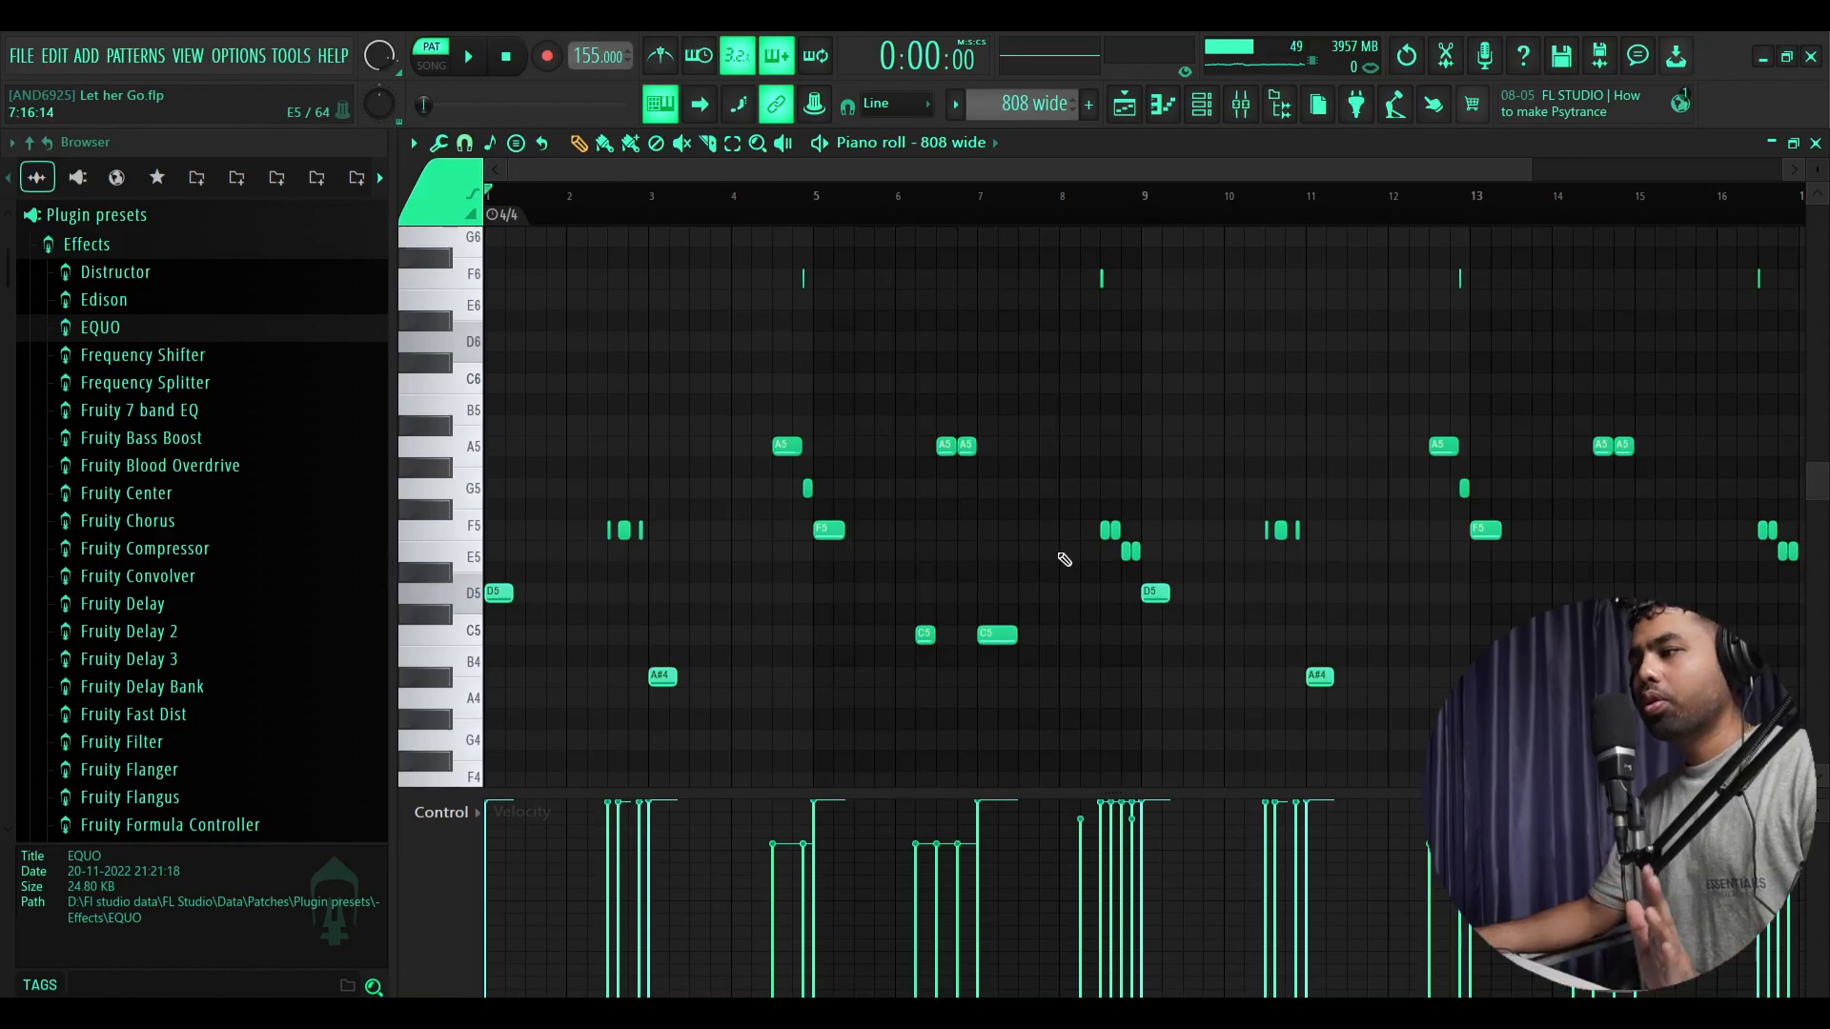
scroll(1065, 559, up, 2)
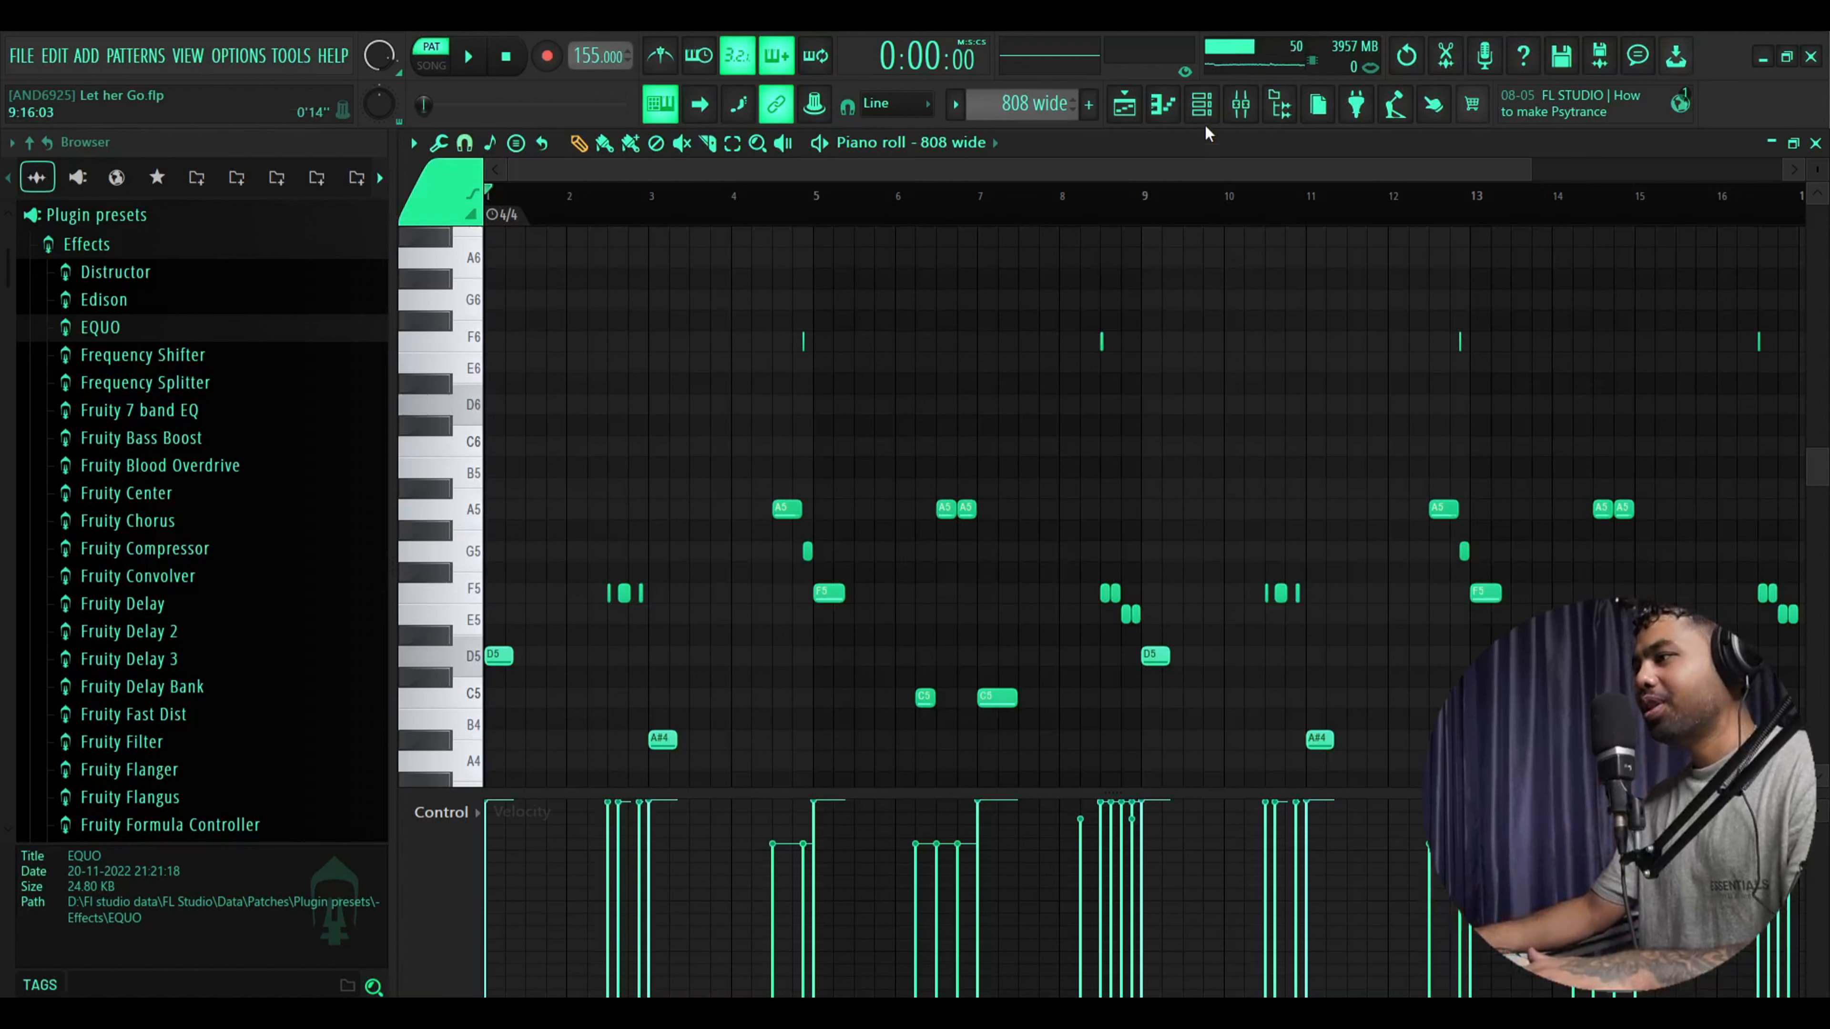
Mute the 808 wide on Track 14 of the playlist and play from bar 17 to hear the Bak2Bak_fx clip
click(1201, 109)
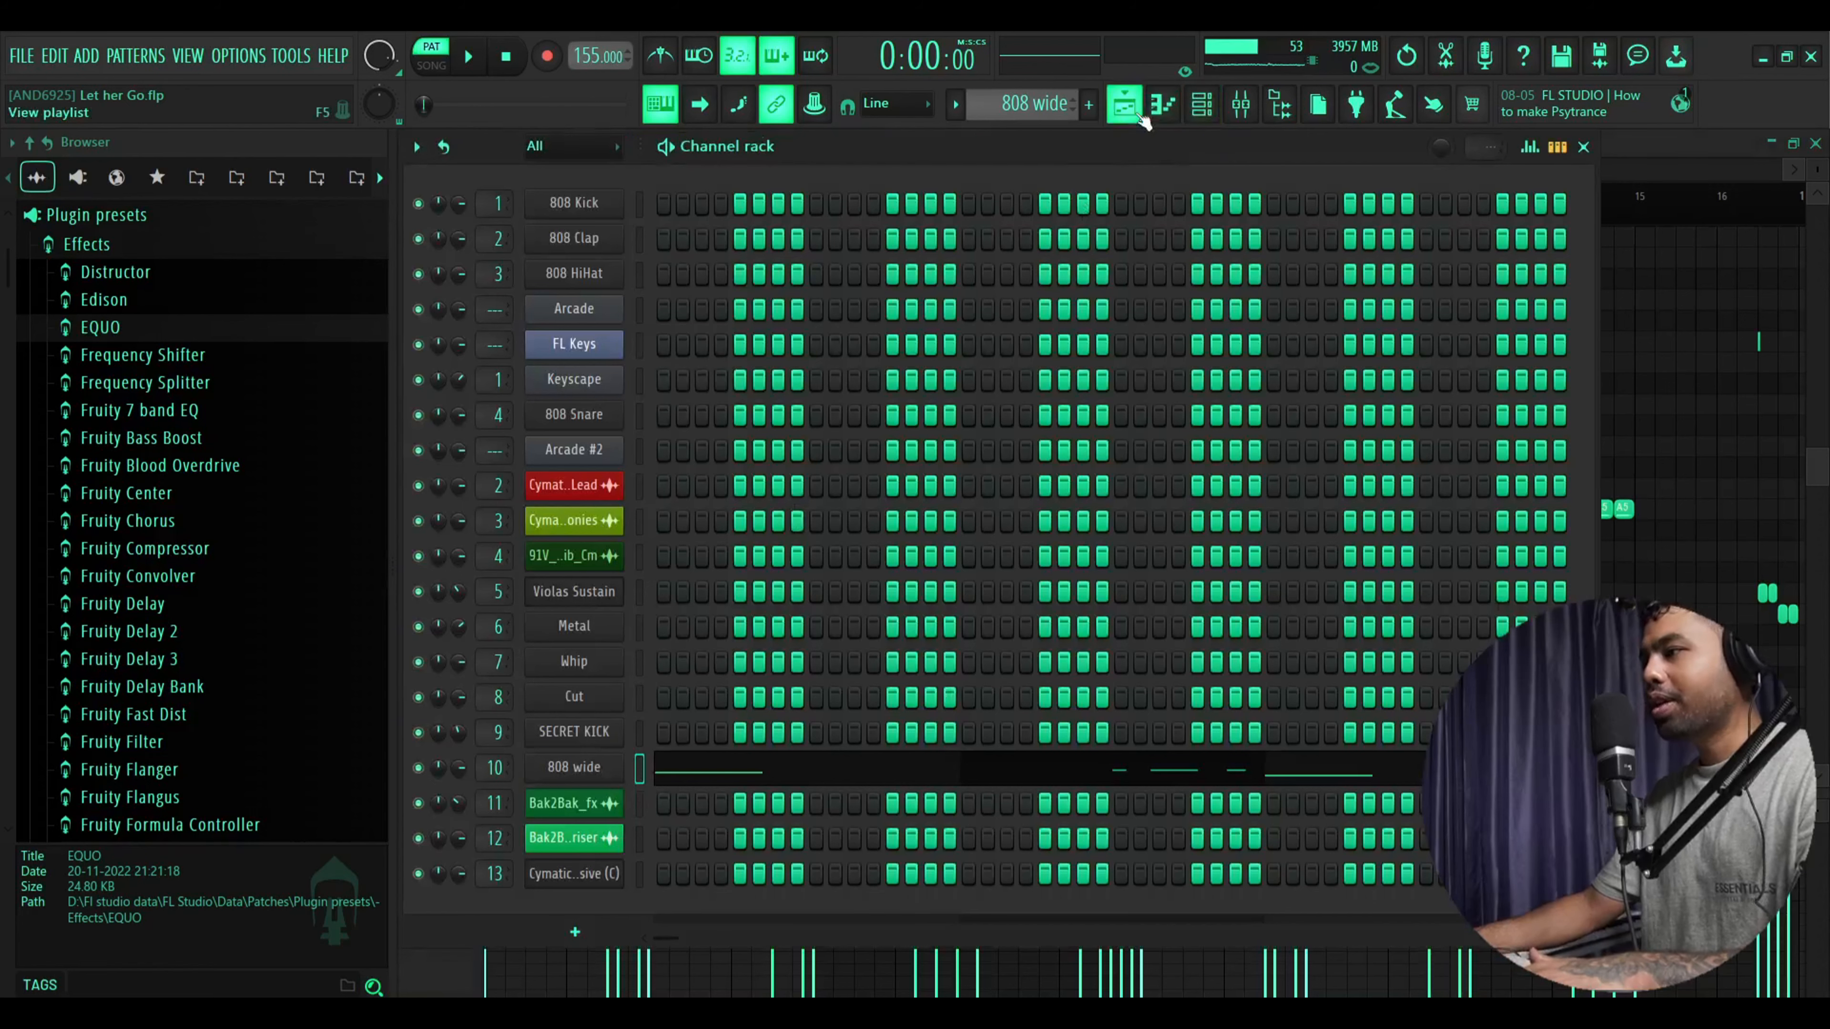
click(1123, 104)
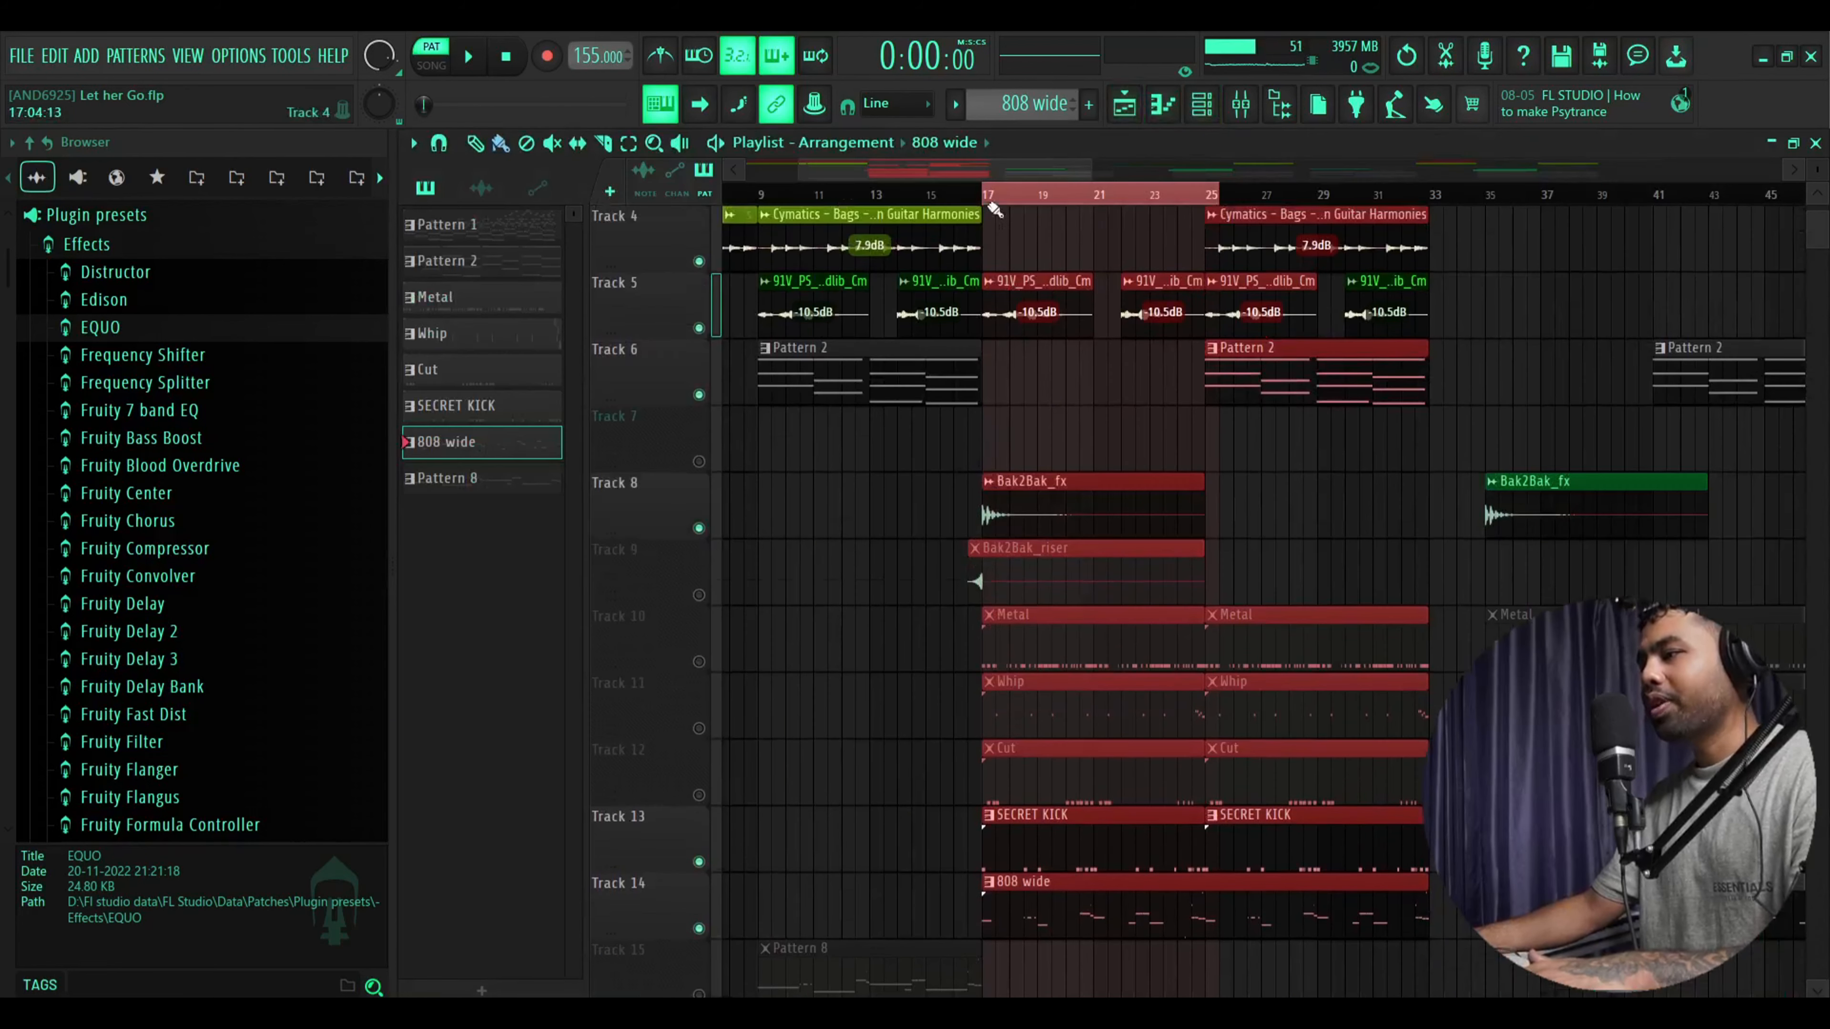
click(988, 196)
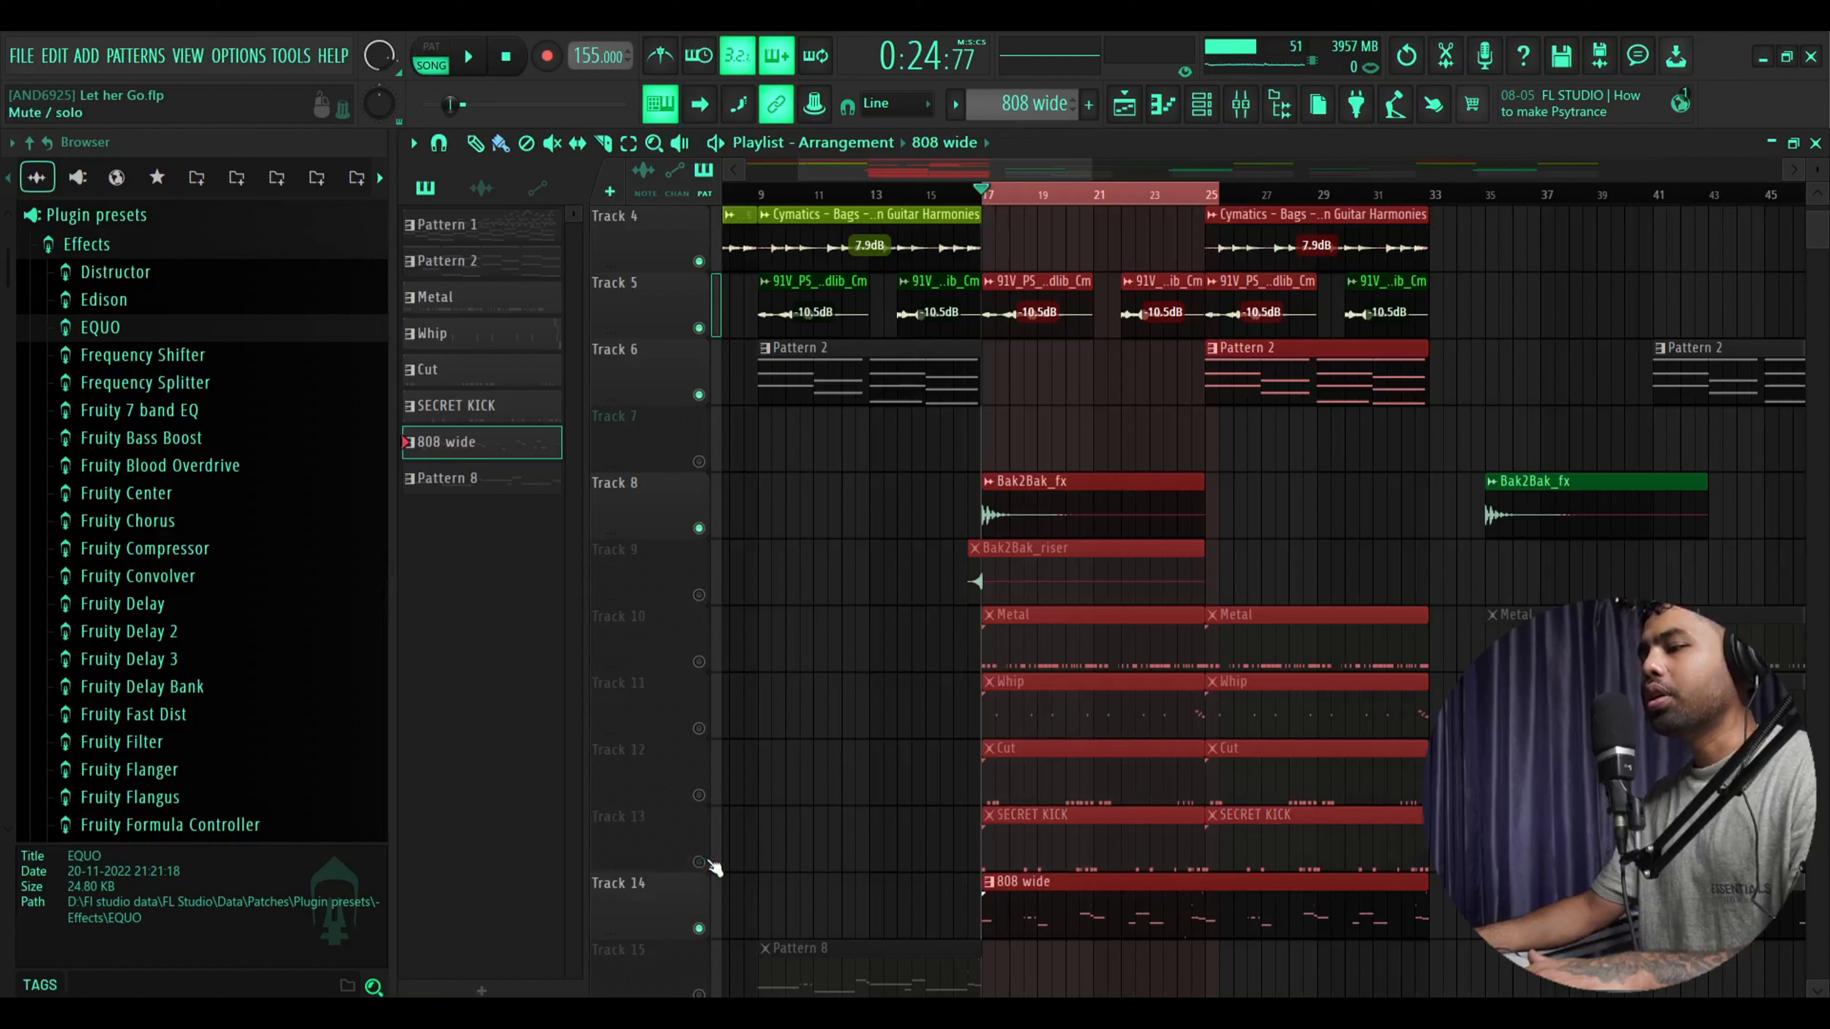
click(699, 928)
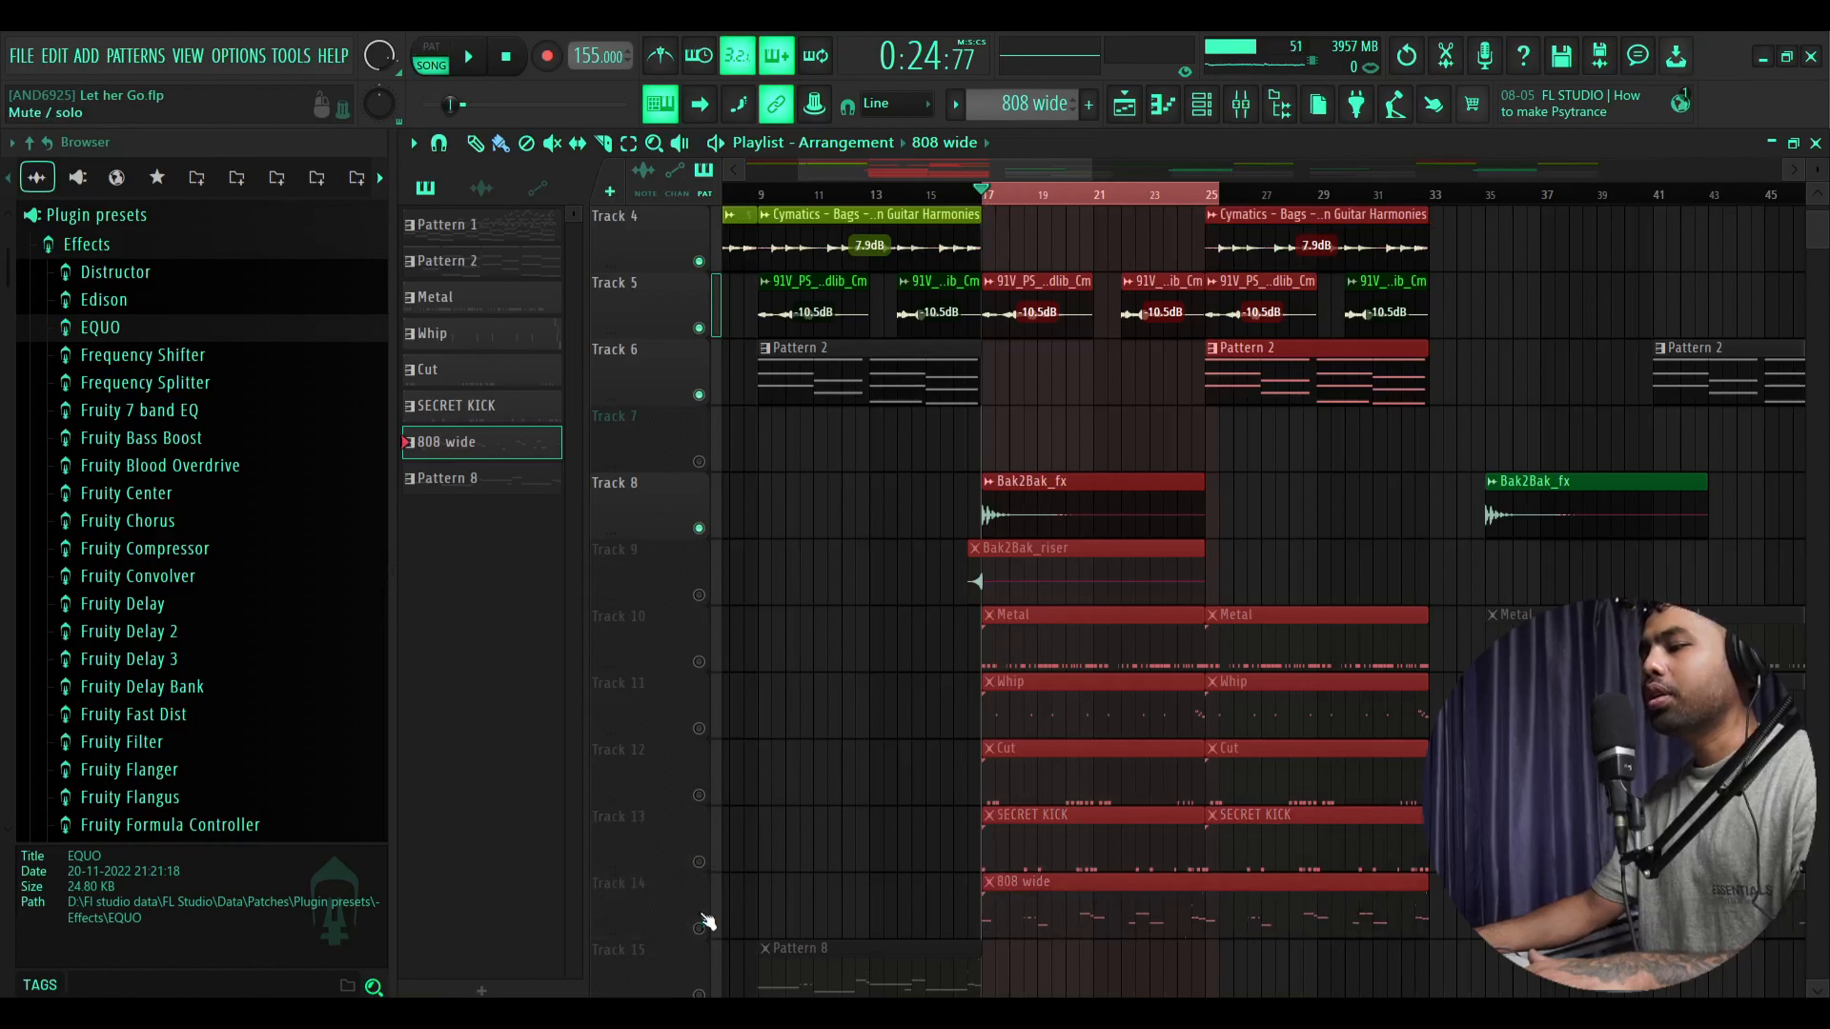
key(space)
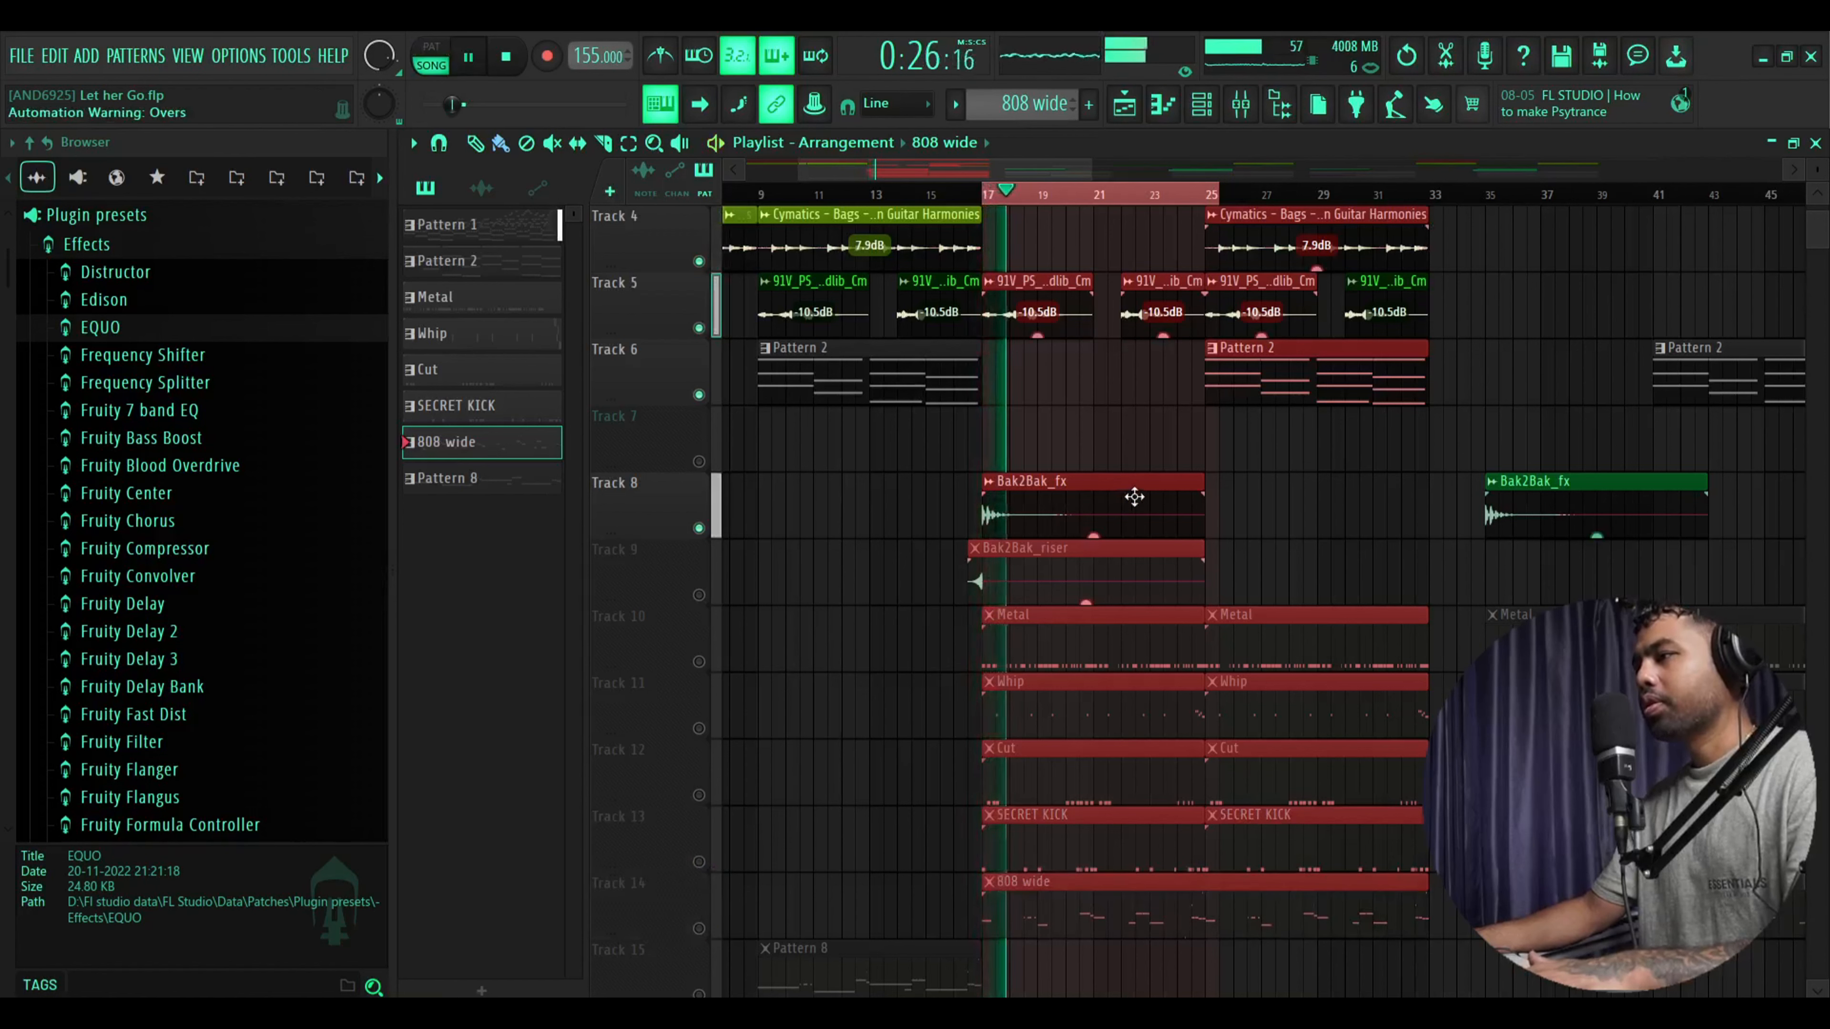
key(space)
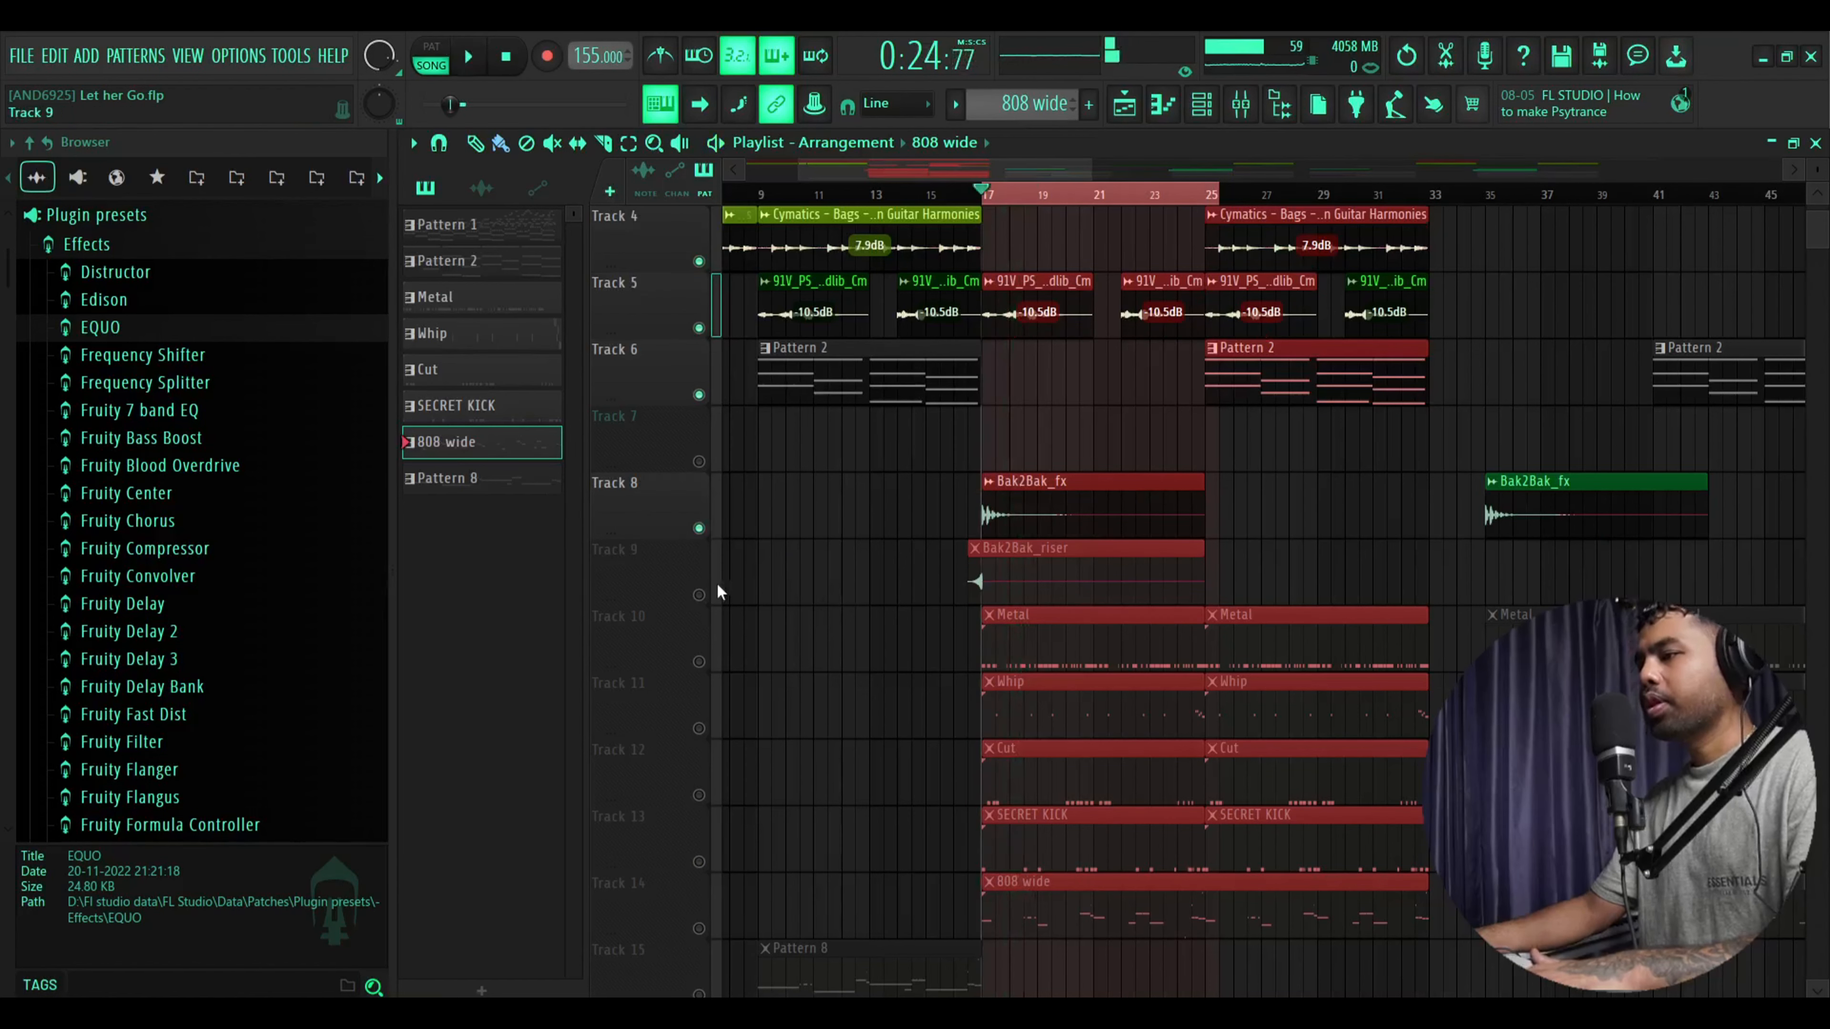
Solo the Bak2Bak_riser on Track 9 of the playlist and play it back
ctrl+click(699, 595)
key(space)
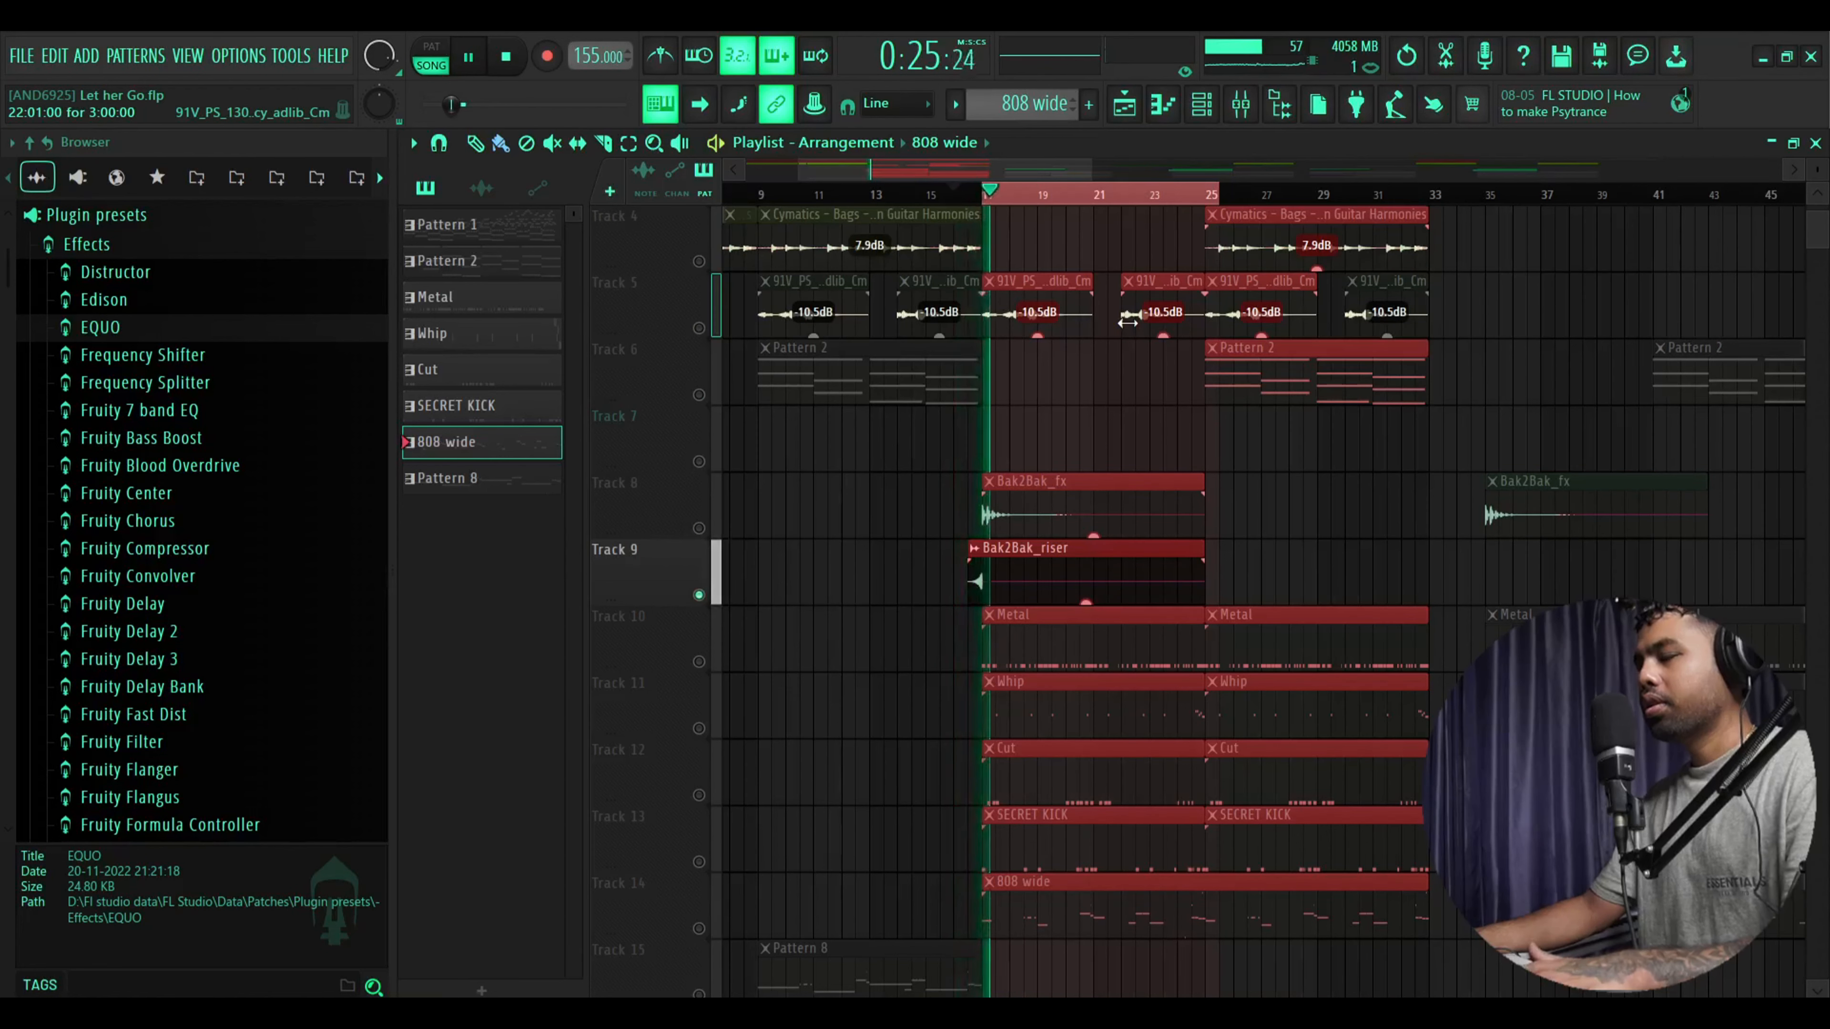
key(space)
Open Pattern 8 from Track 15 in the piano roll and play its Reese bass notes in pattern mode
scroll(854, 429, down, 2)
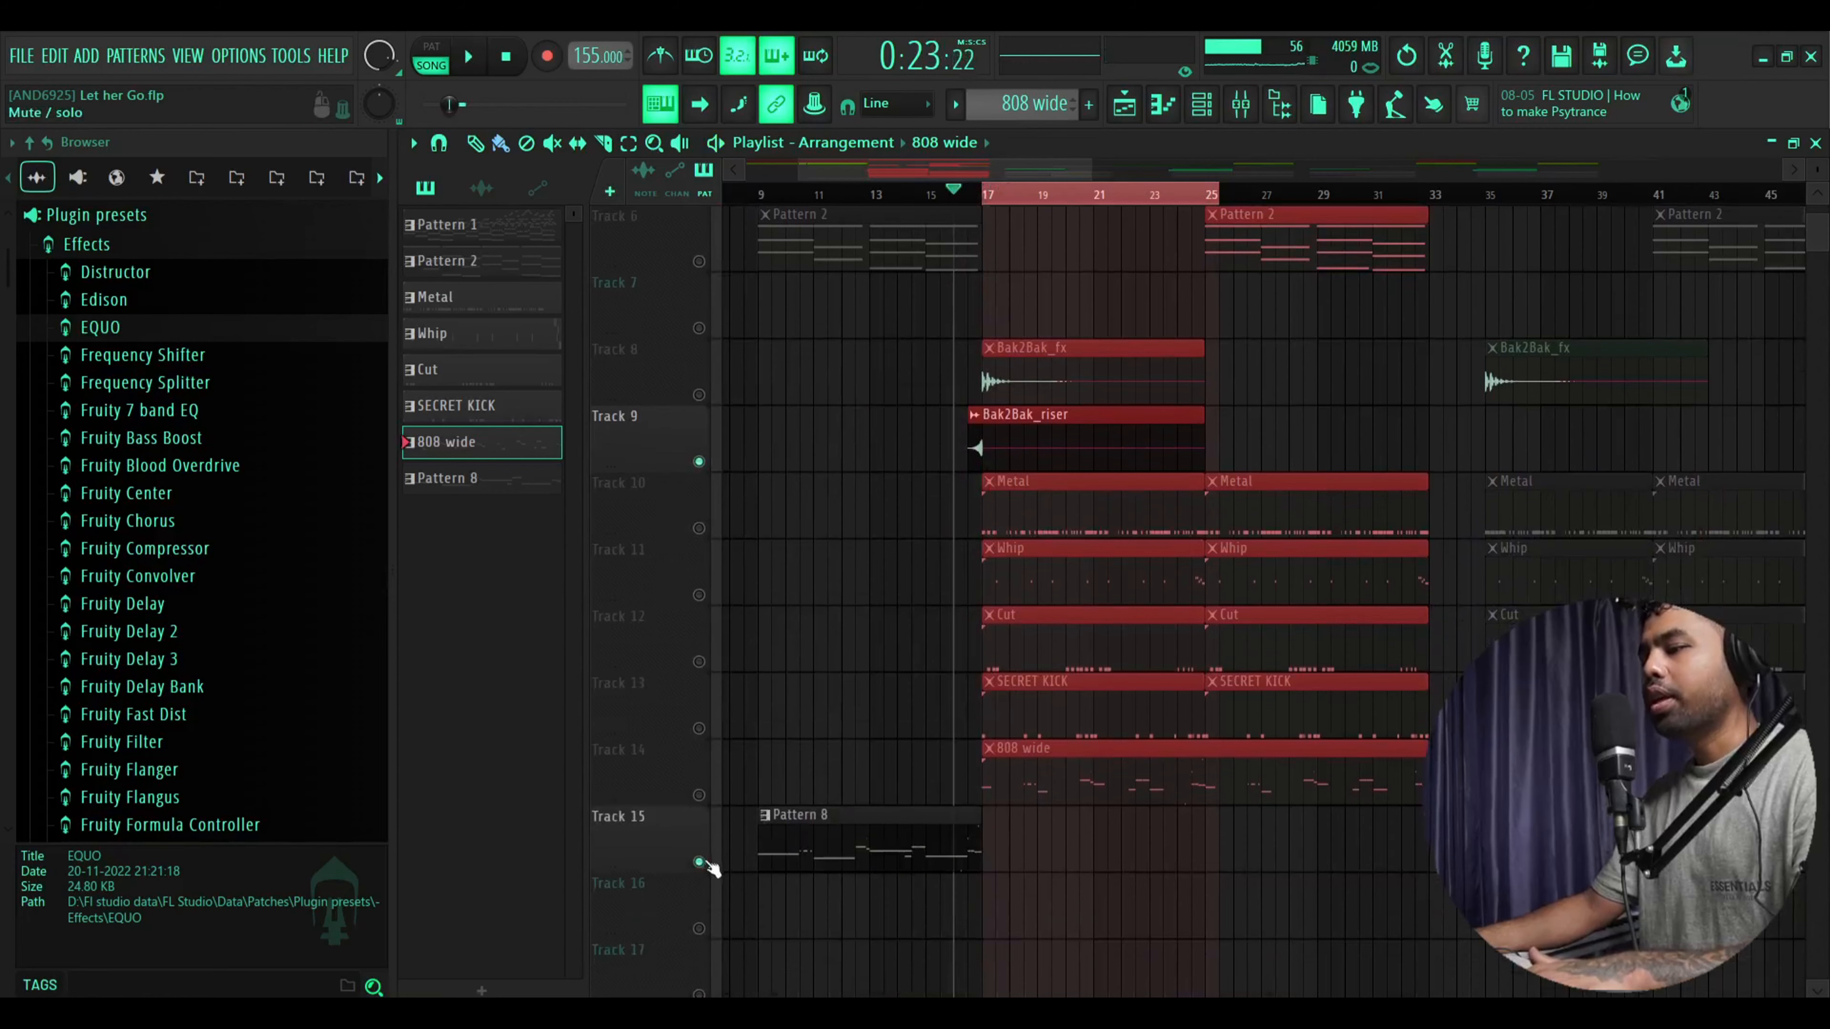
double_click(775, 838)
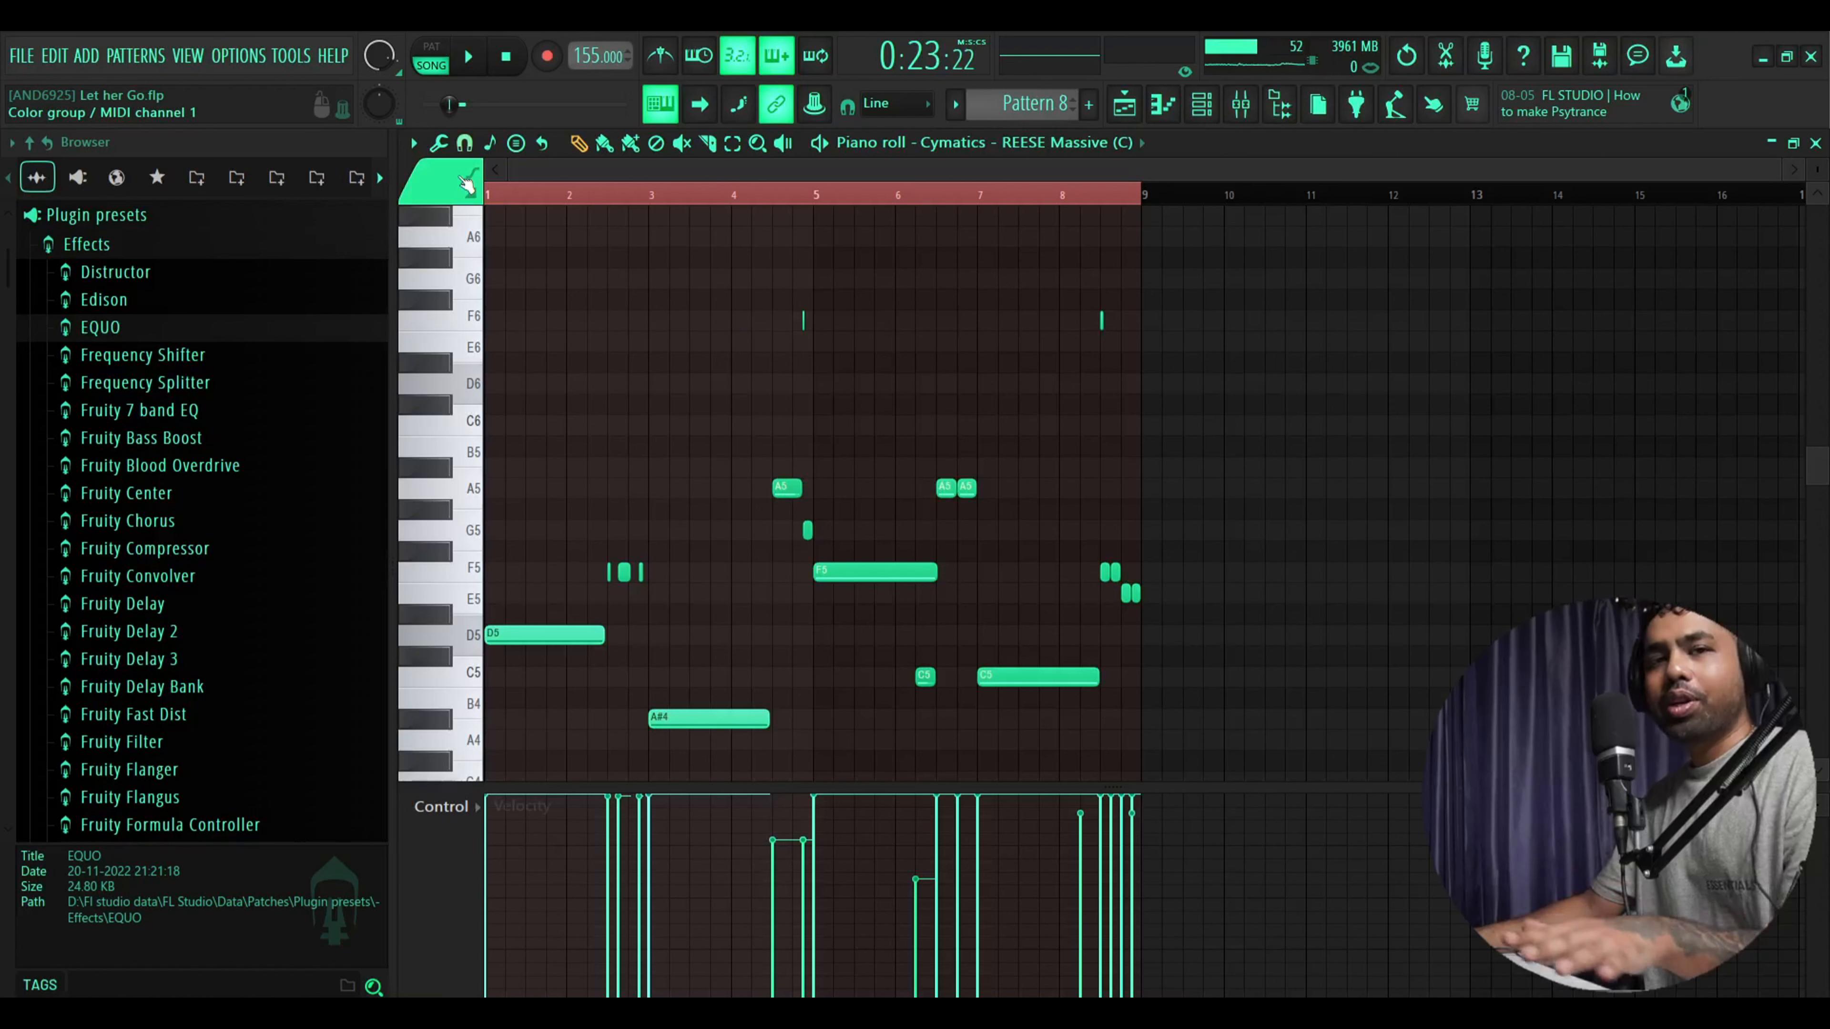
click(432, 47)
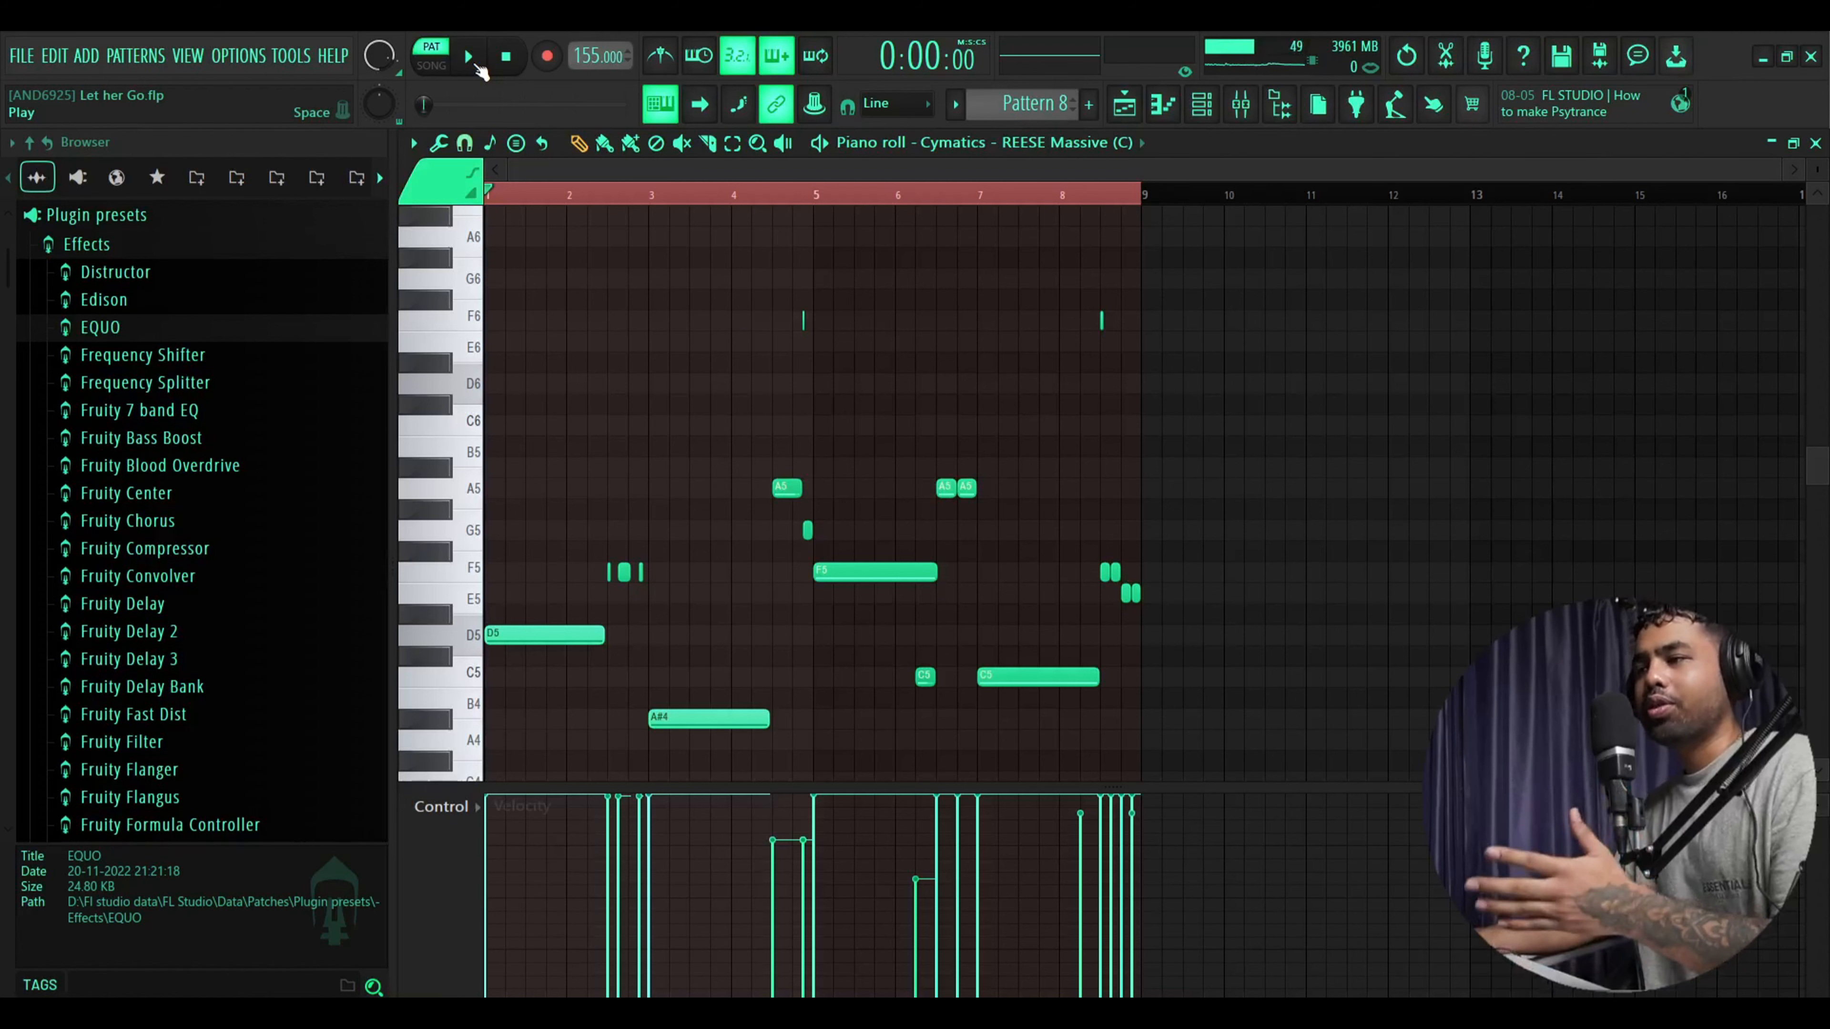
click(477, 65)
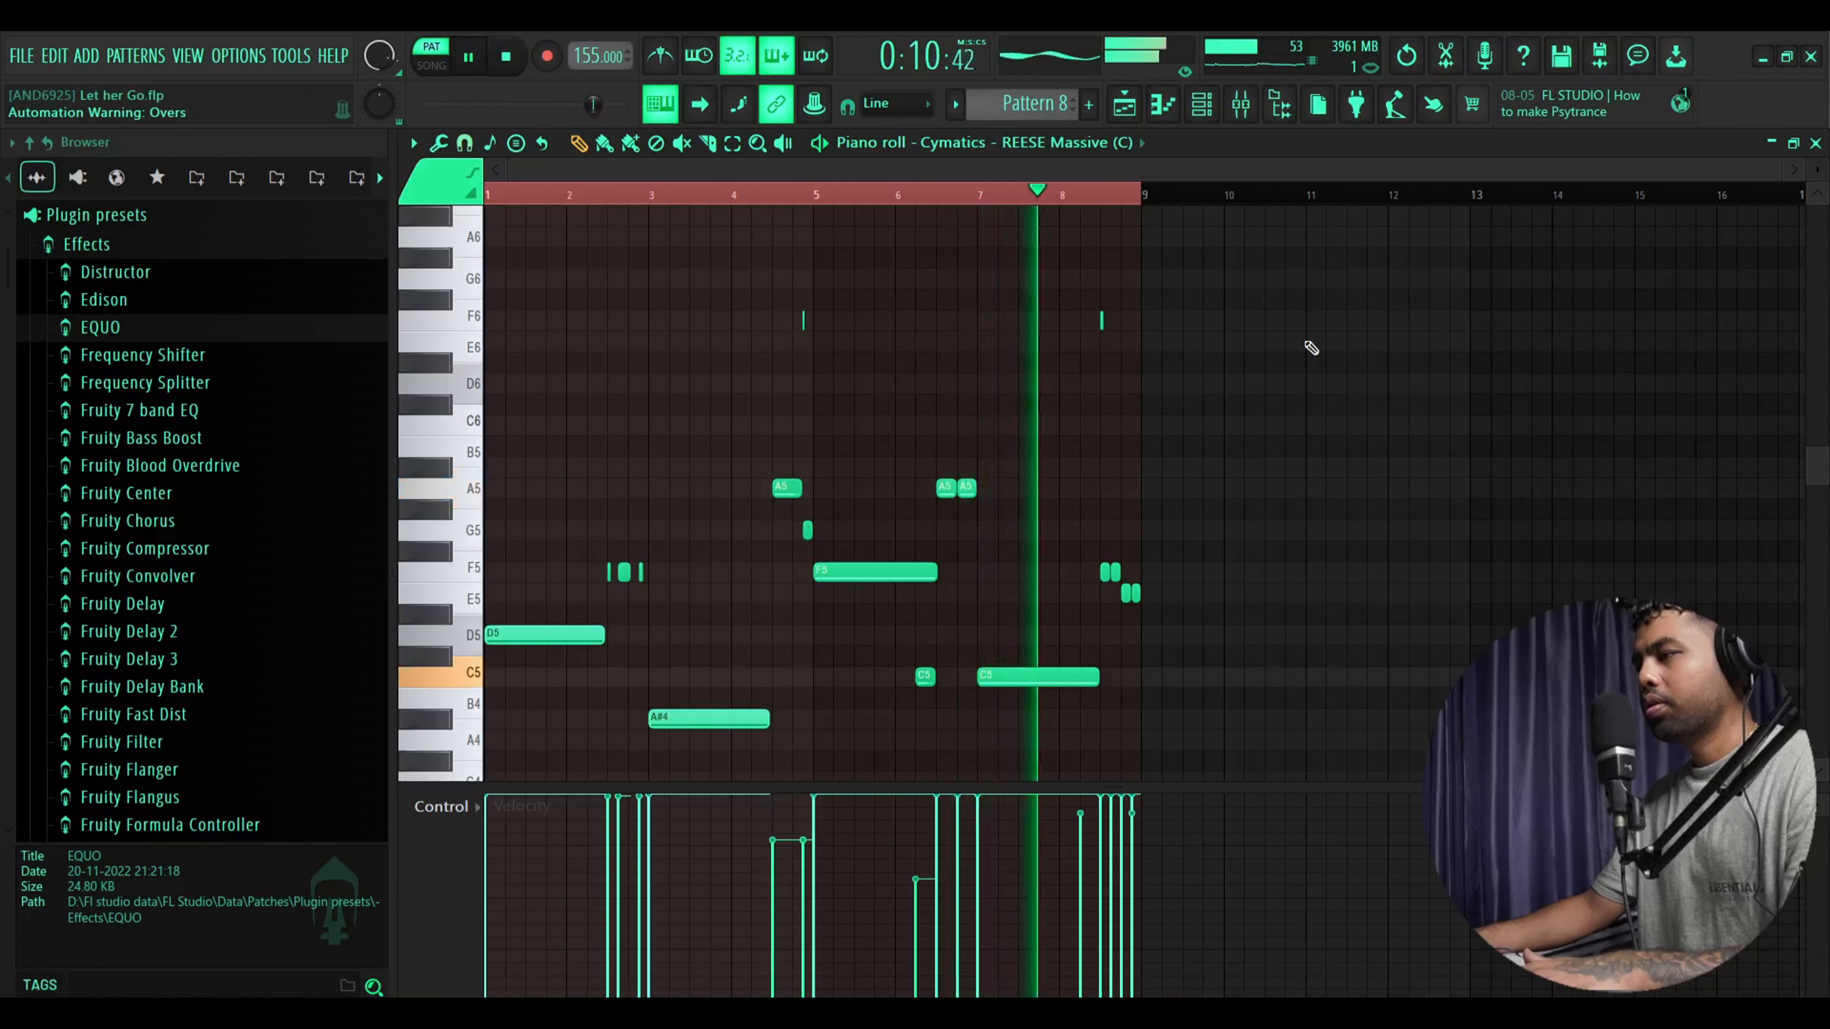
key(space)
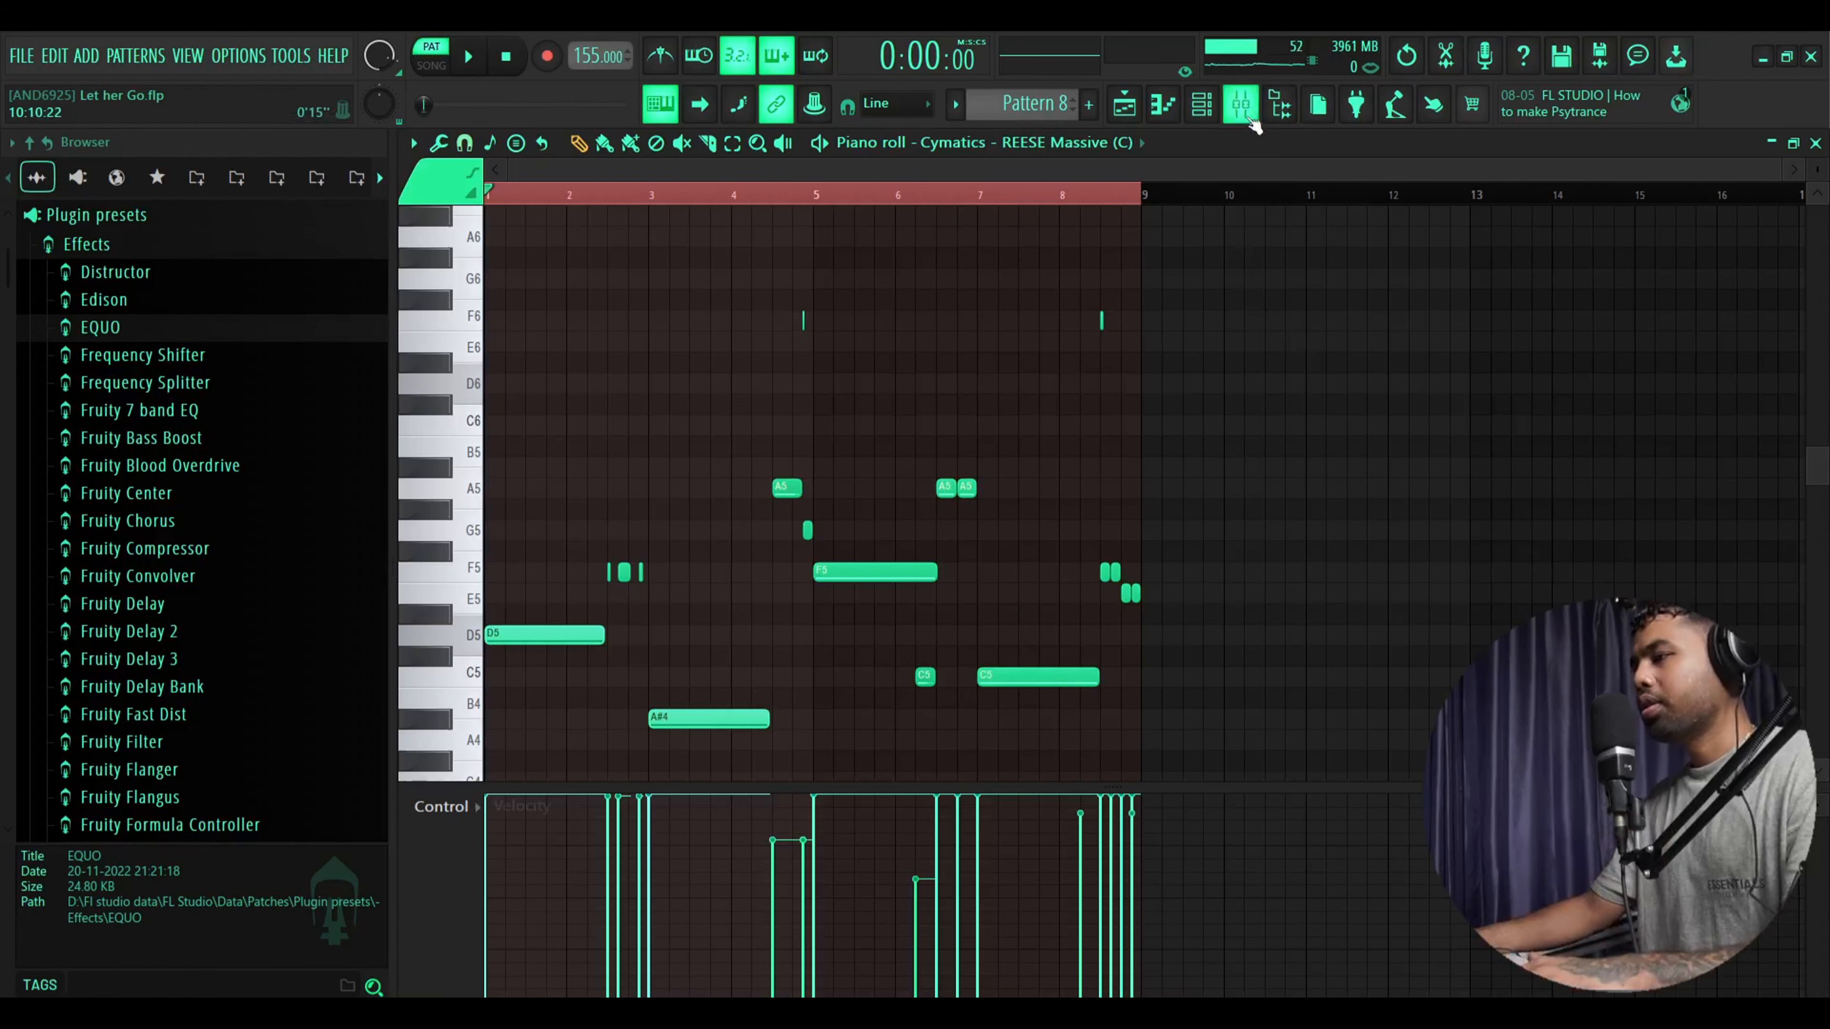
Show the mixer and review the effect slots of the Cut and 808 wide tracks
click(1253, 122)
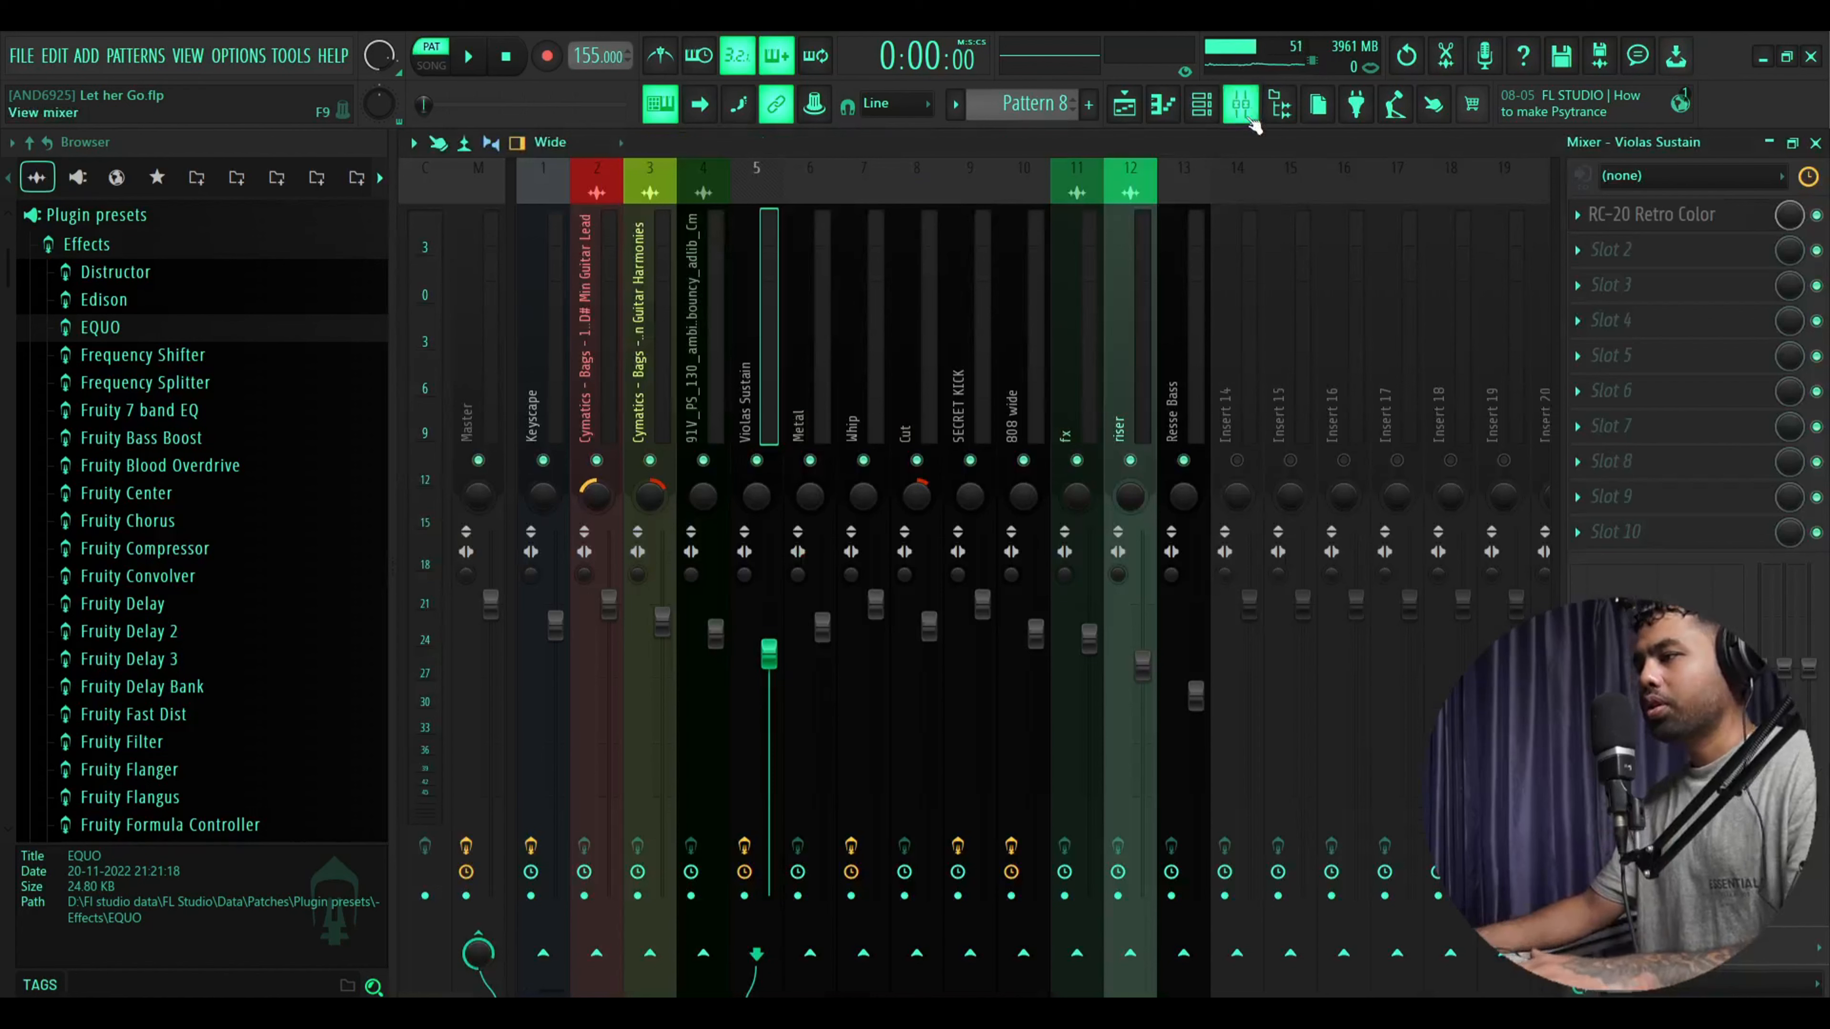
click(992, 370)
click(896, 366)
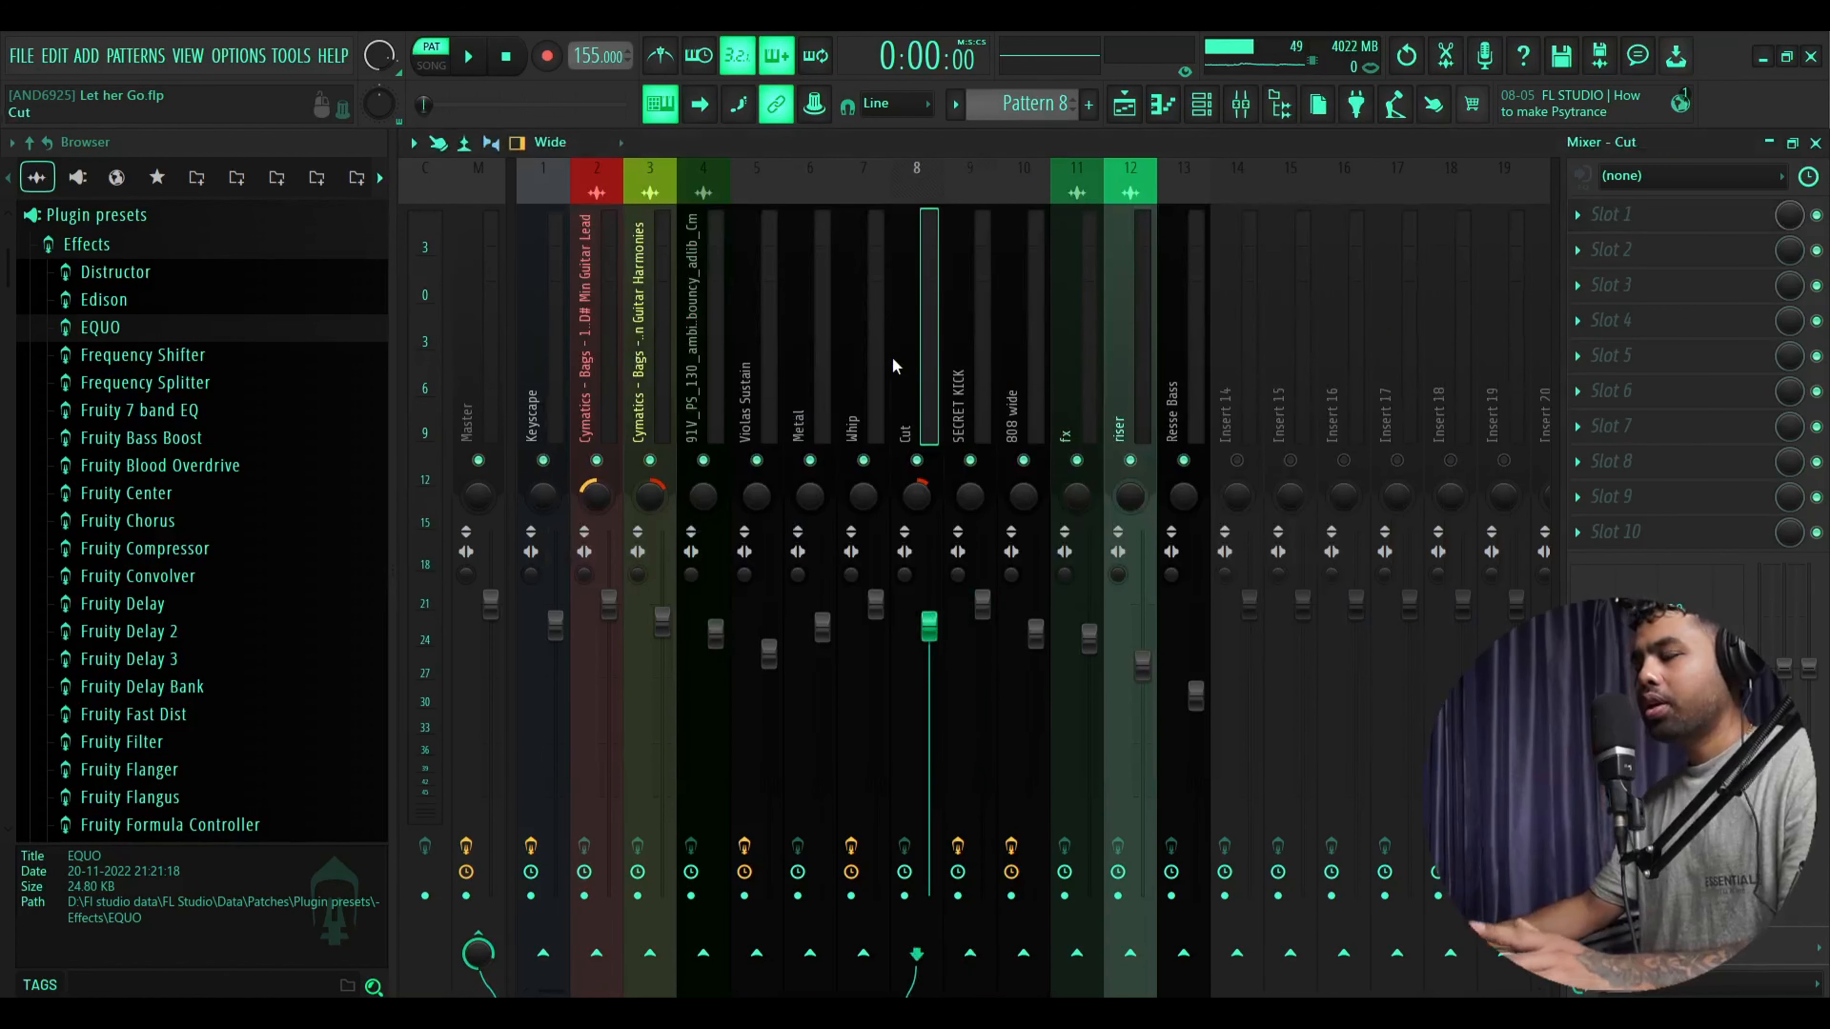
click(1008, 397)
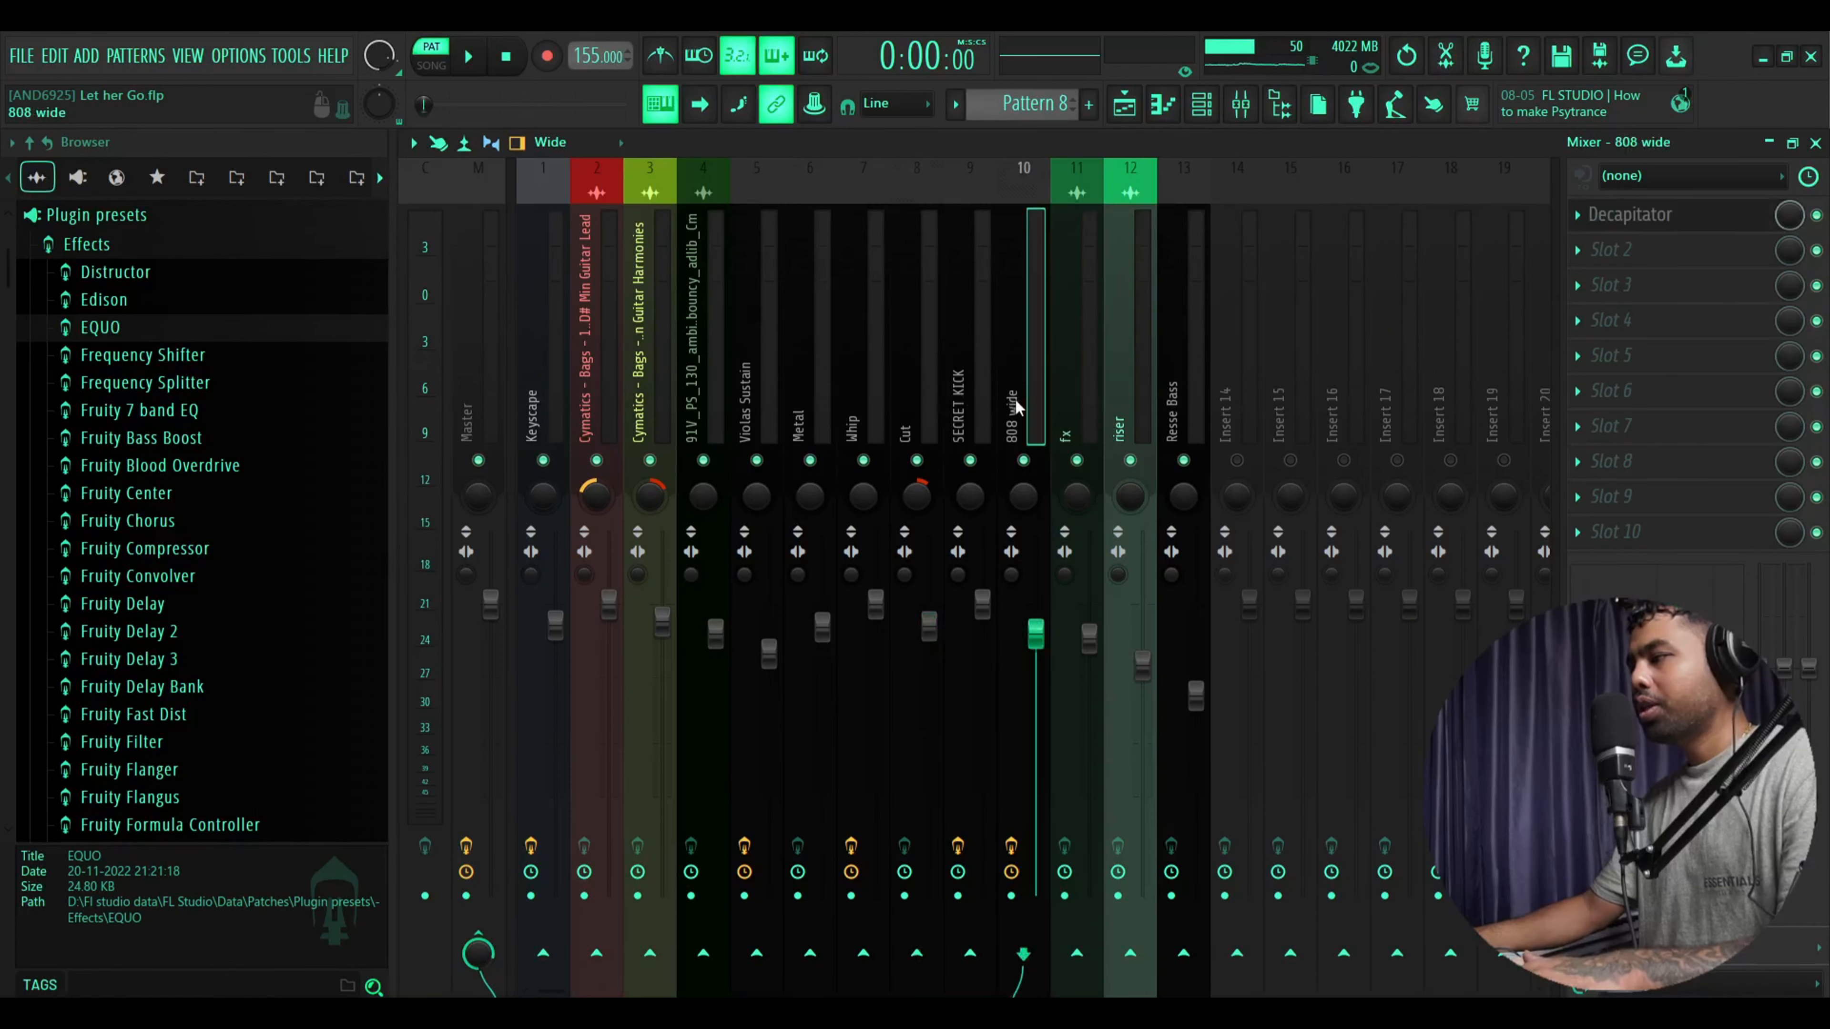
Inspect the Decapitator settings on the 808 wide mixer track and check the effect slots of the Resse Bass track
click(1649, 218)
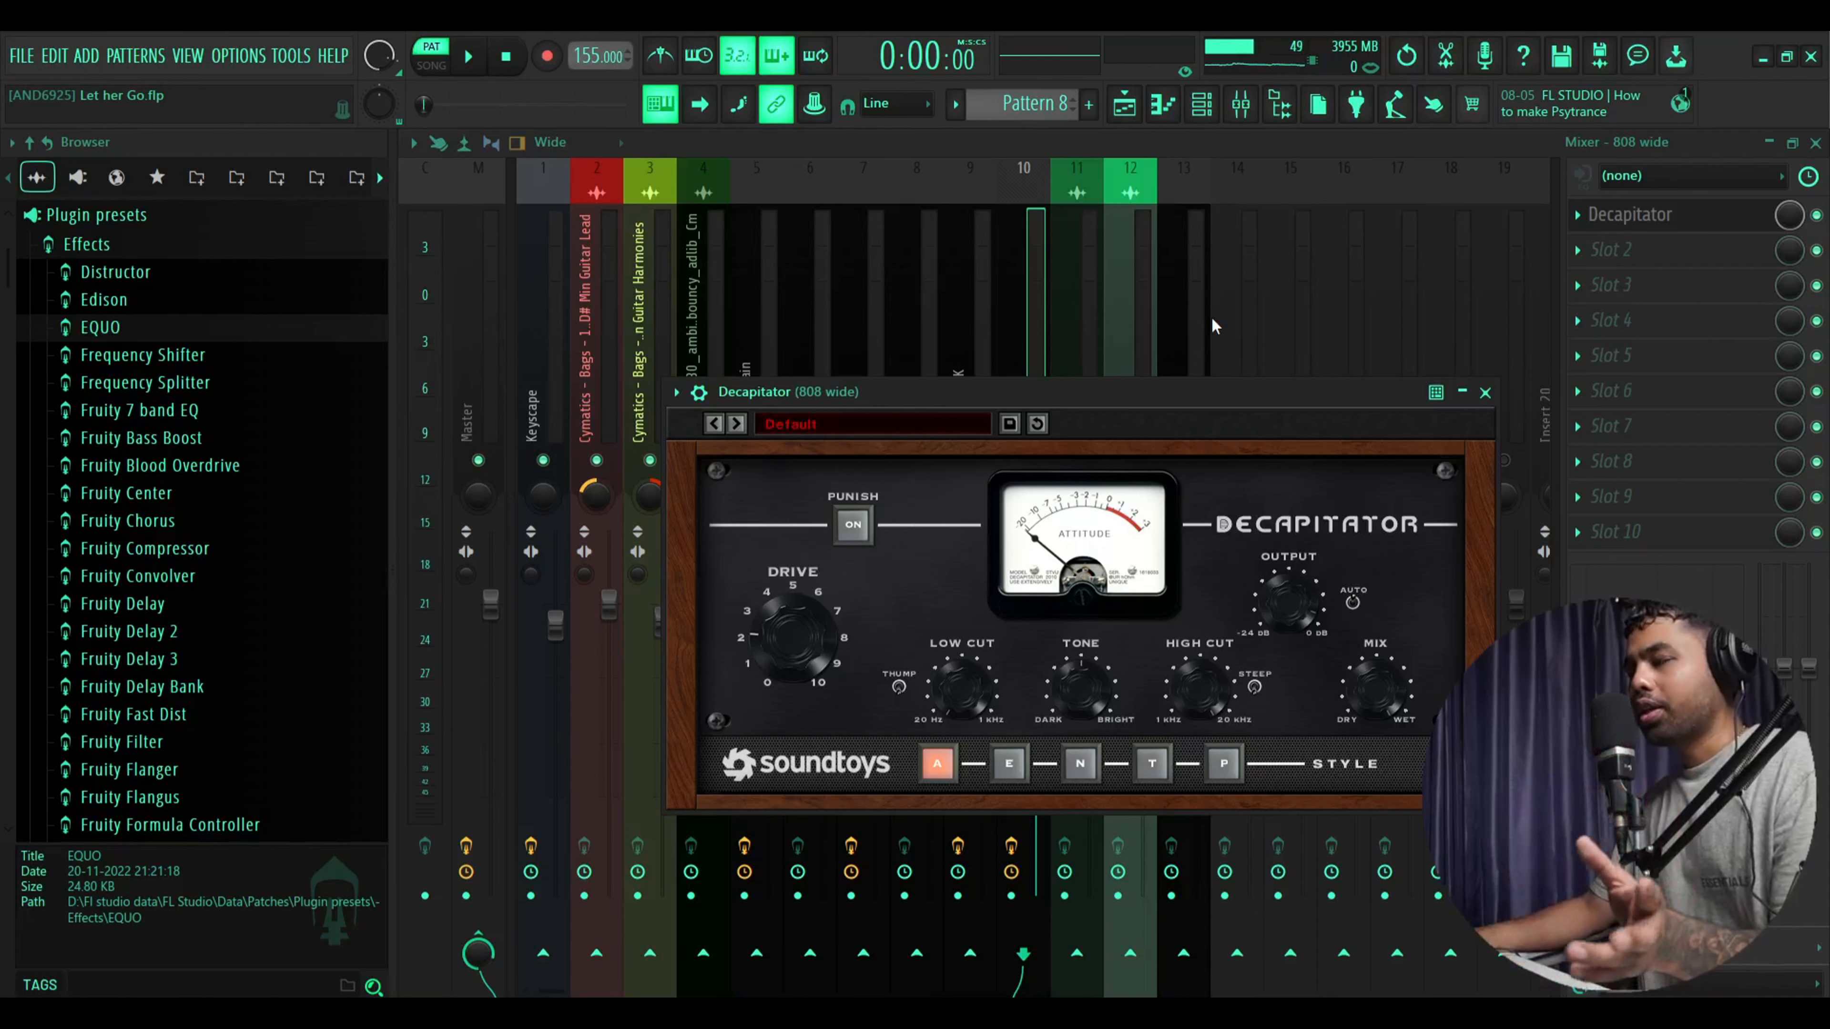
click(1021, 315)
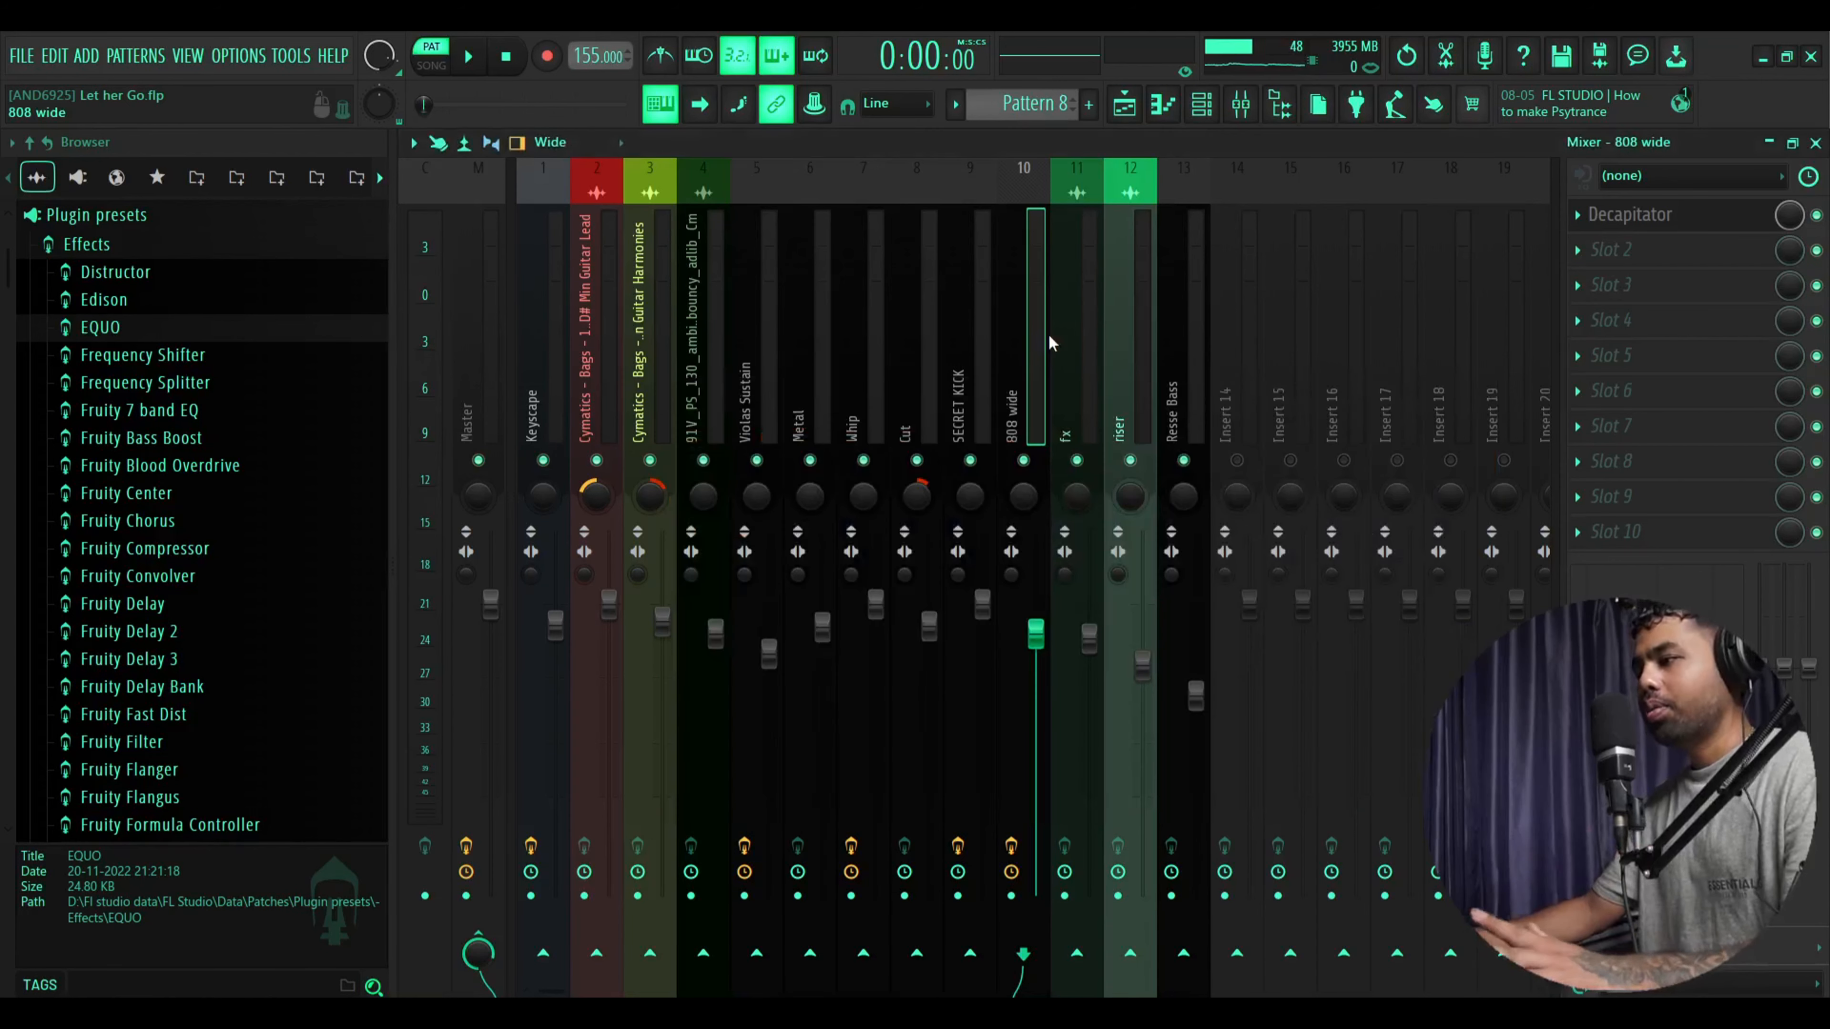
click(1193, 360)
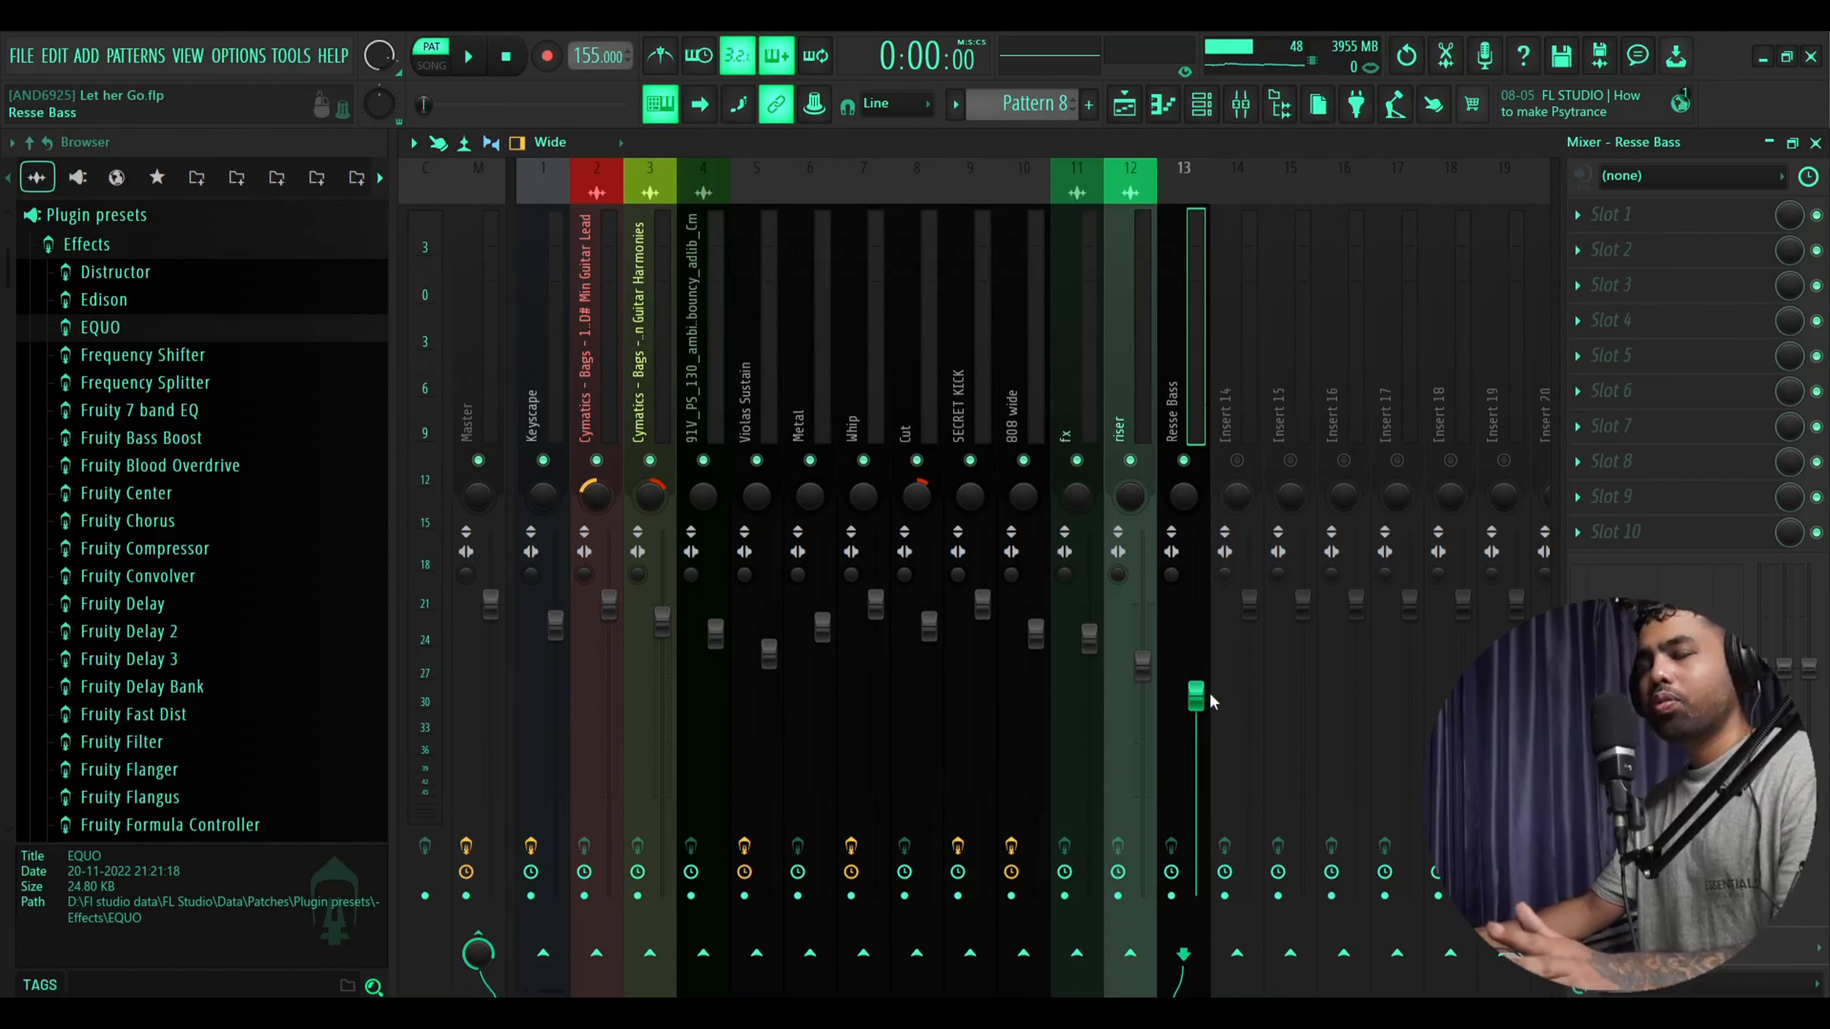
Select the Whip mixer track and inspect the settings of its Decapitator effect
click(887, 406)
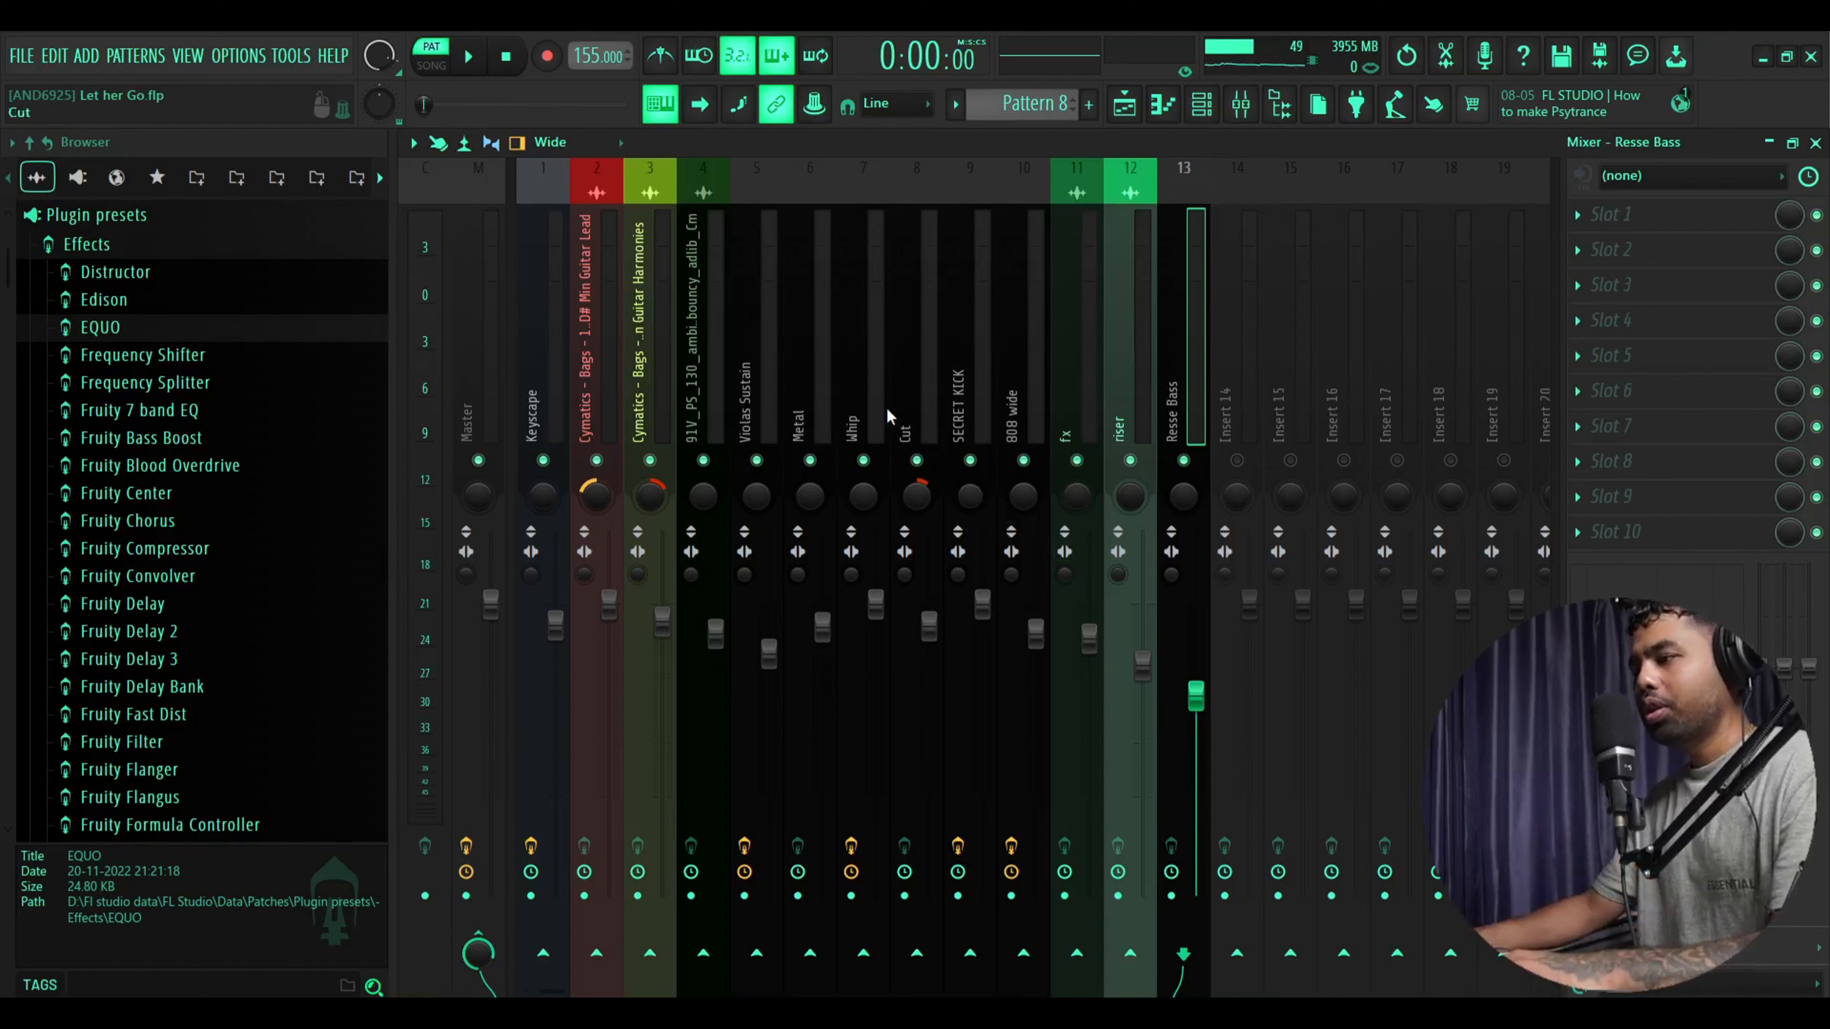
click(917, 402)
click(890, 399)
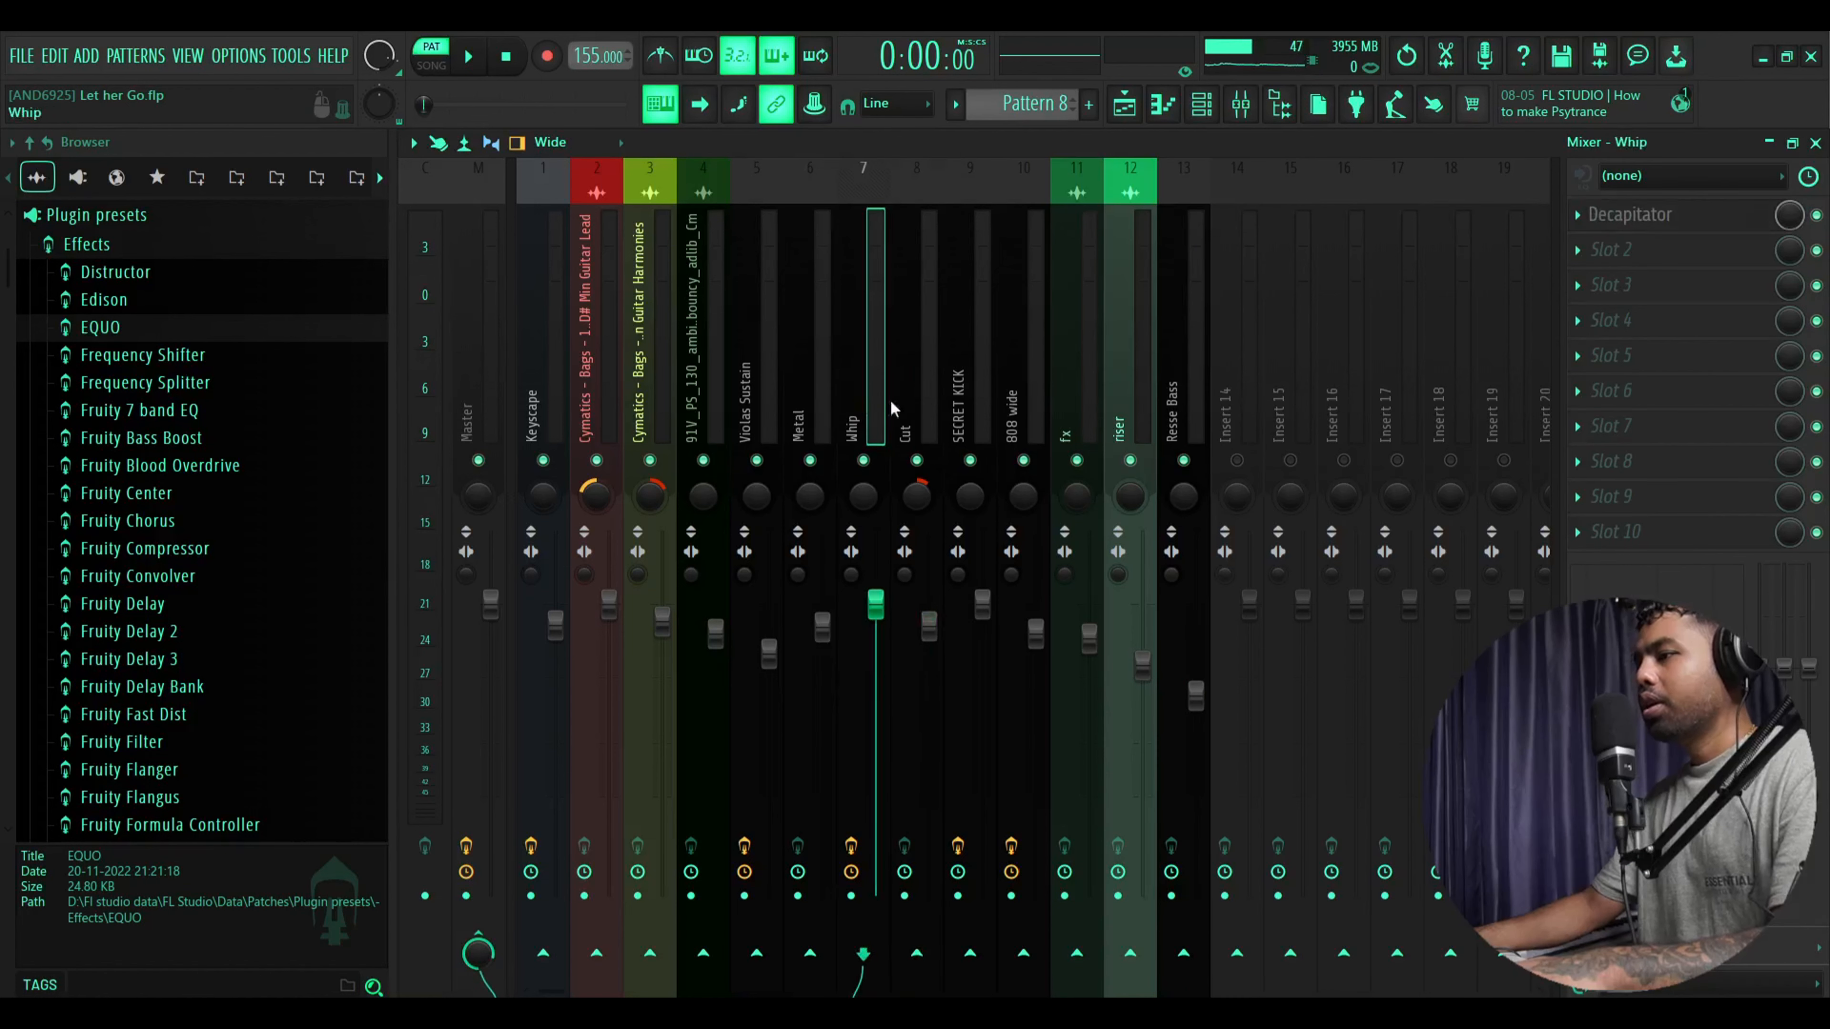
click(1679, 216)
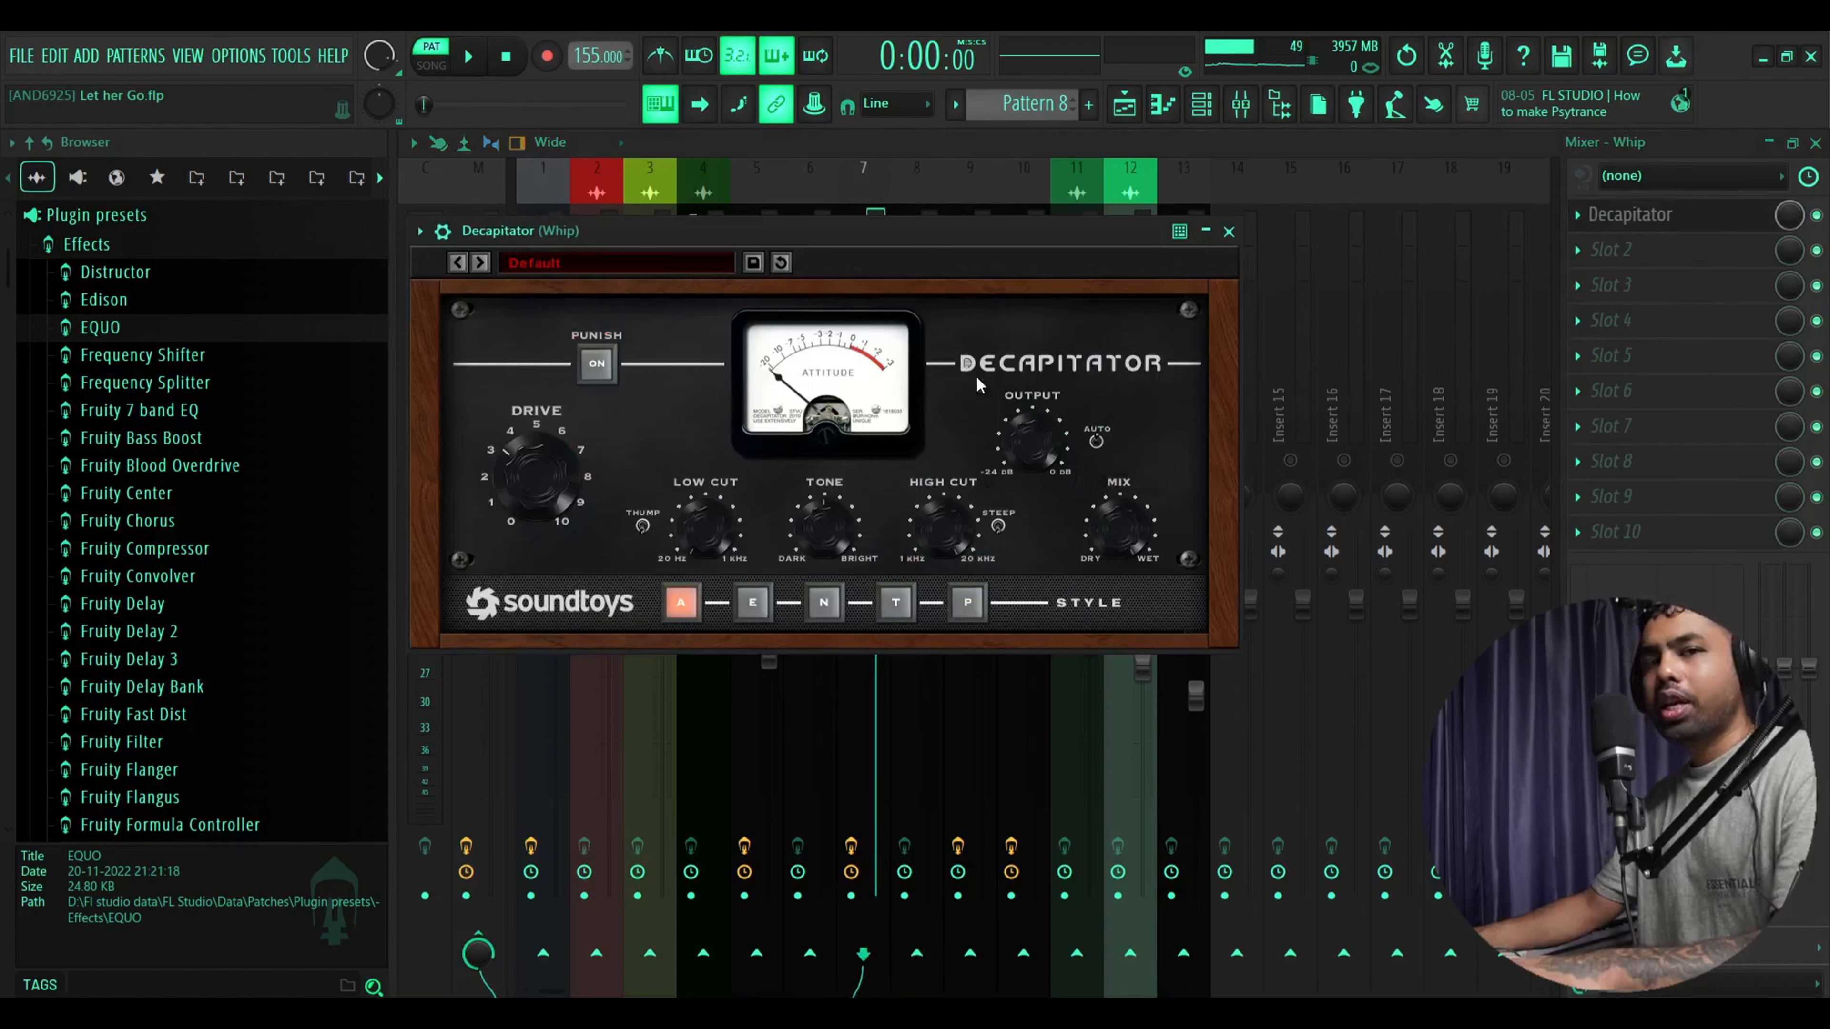
click(1229, 232)
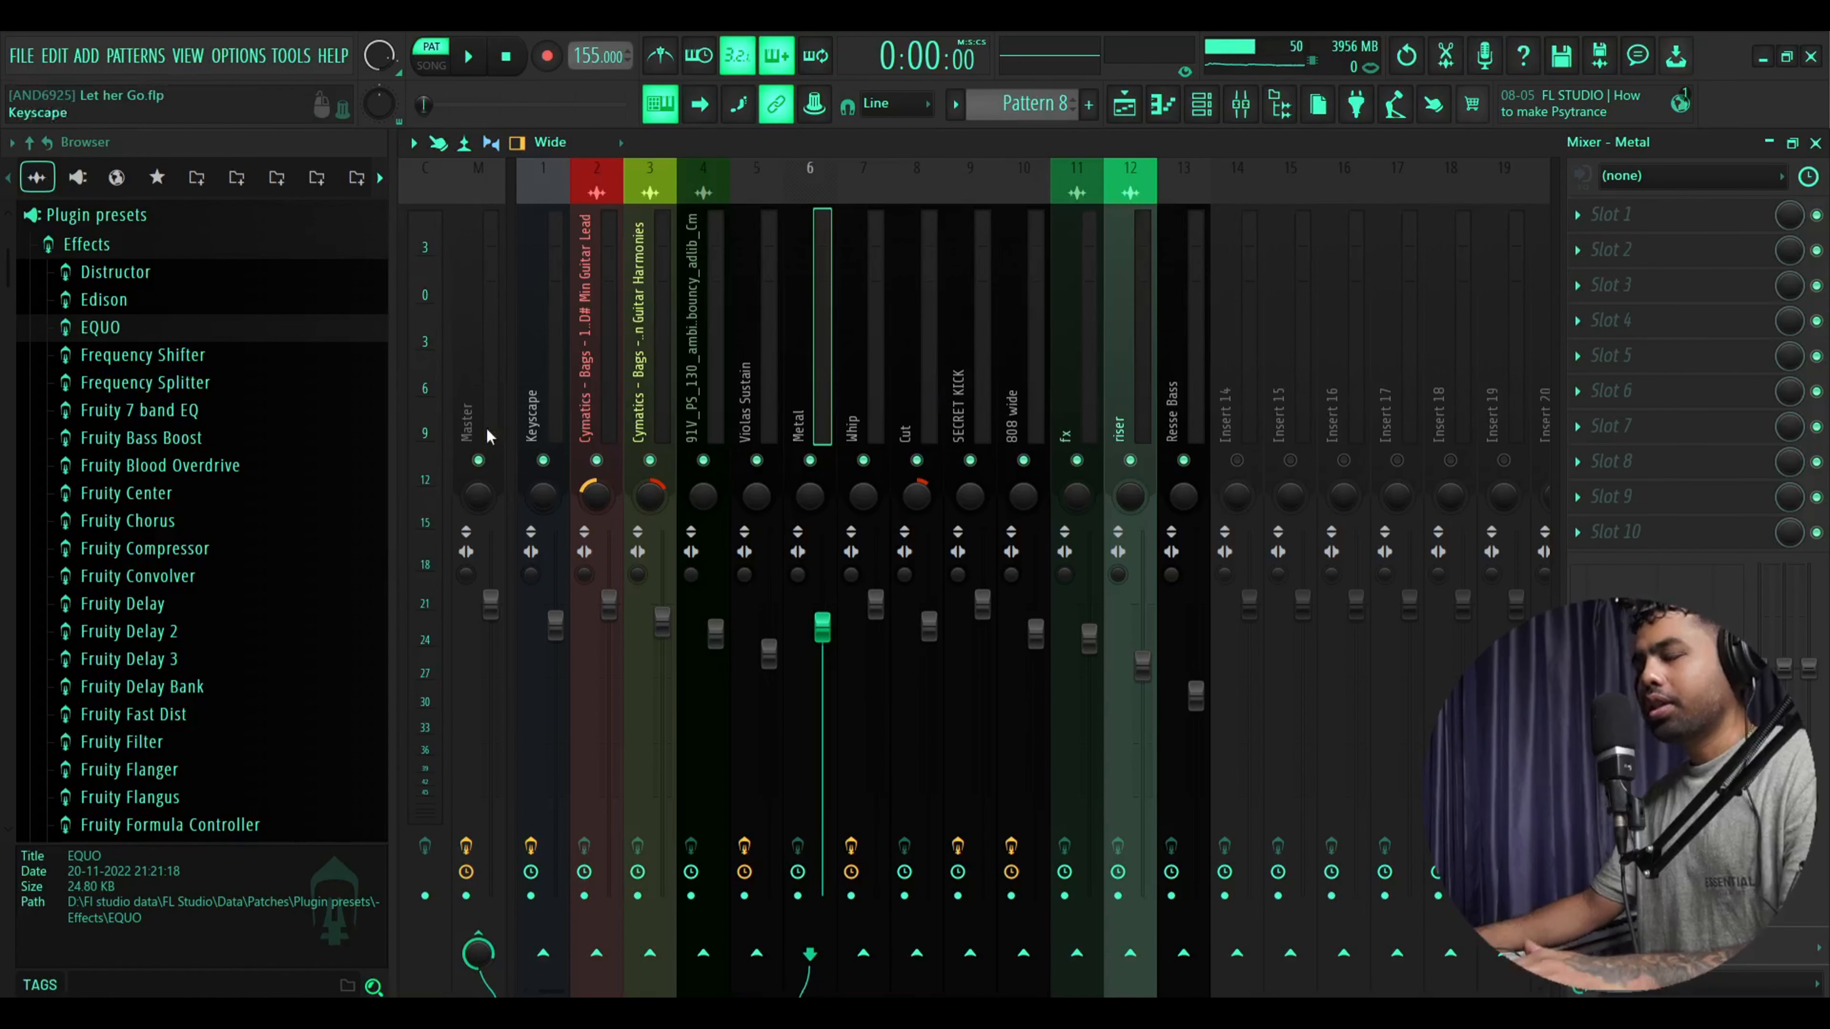
Select the Master mixer track and inspect its KClip3 clipper settings
click(462, 422)
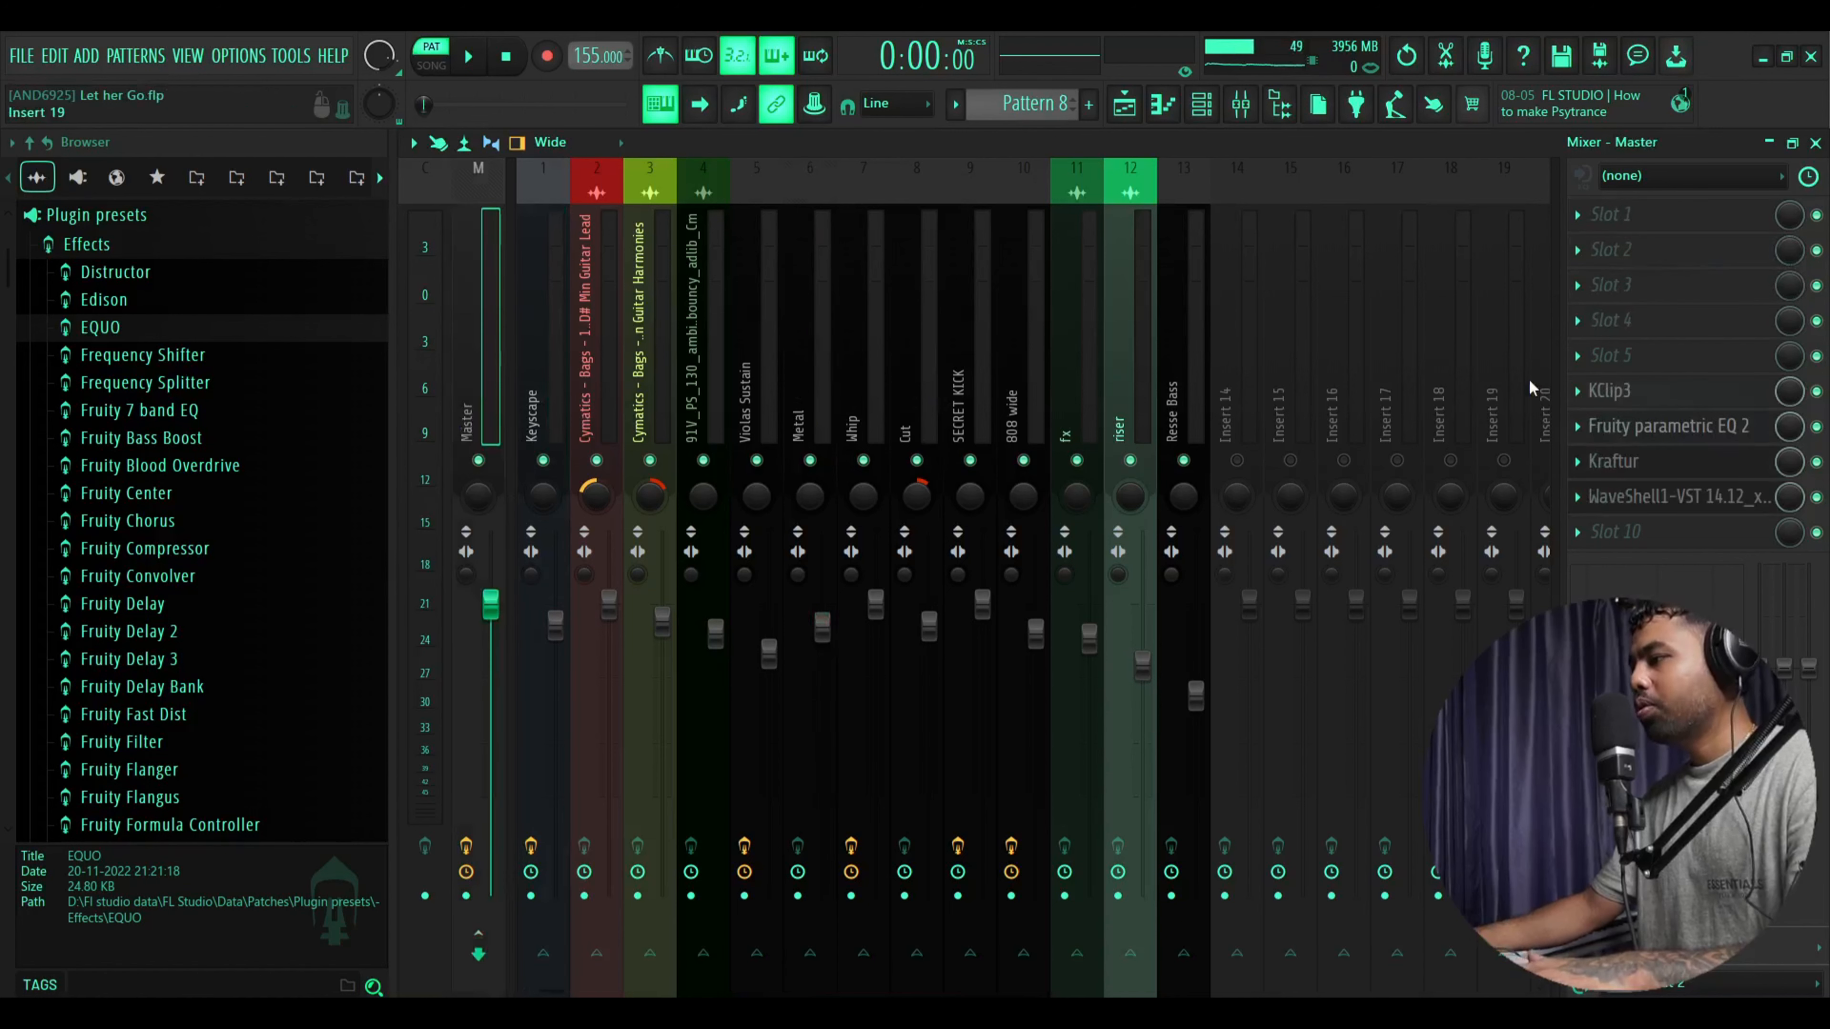
click(1630, 390)
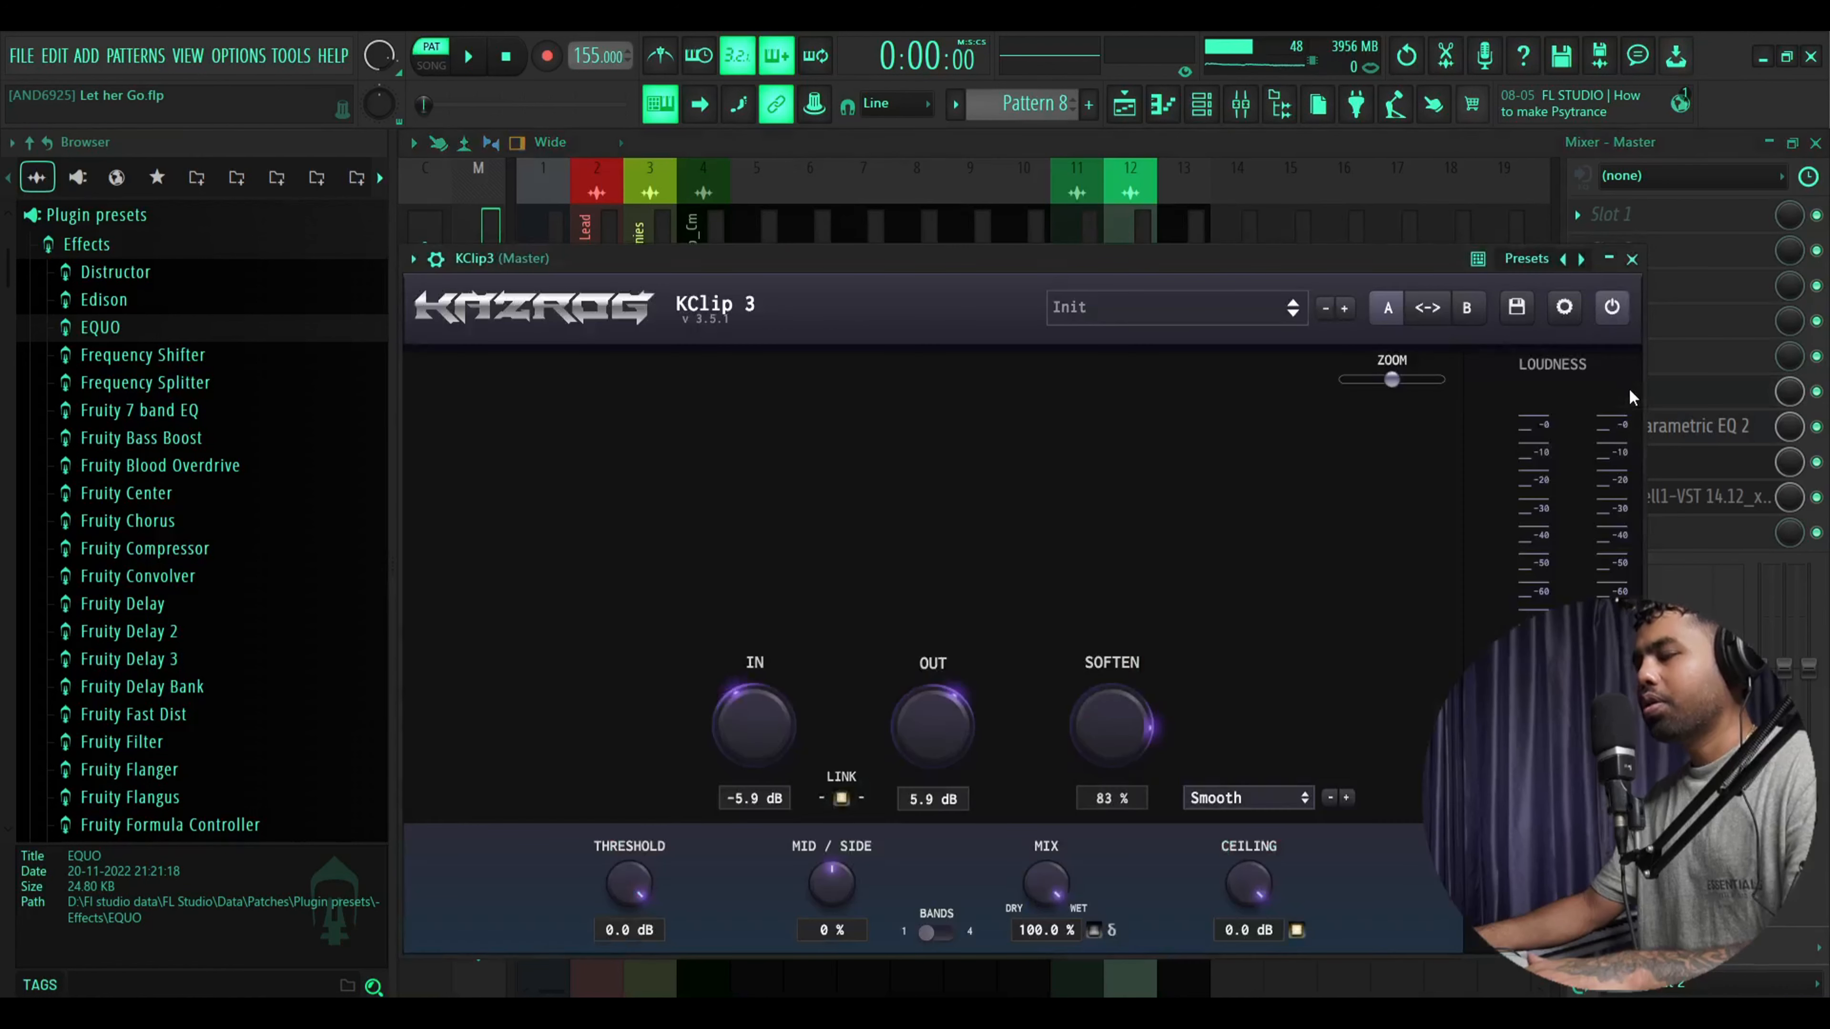
drag(1048, 184, 1072, 122)
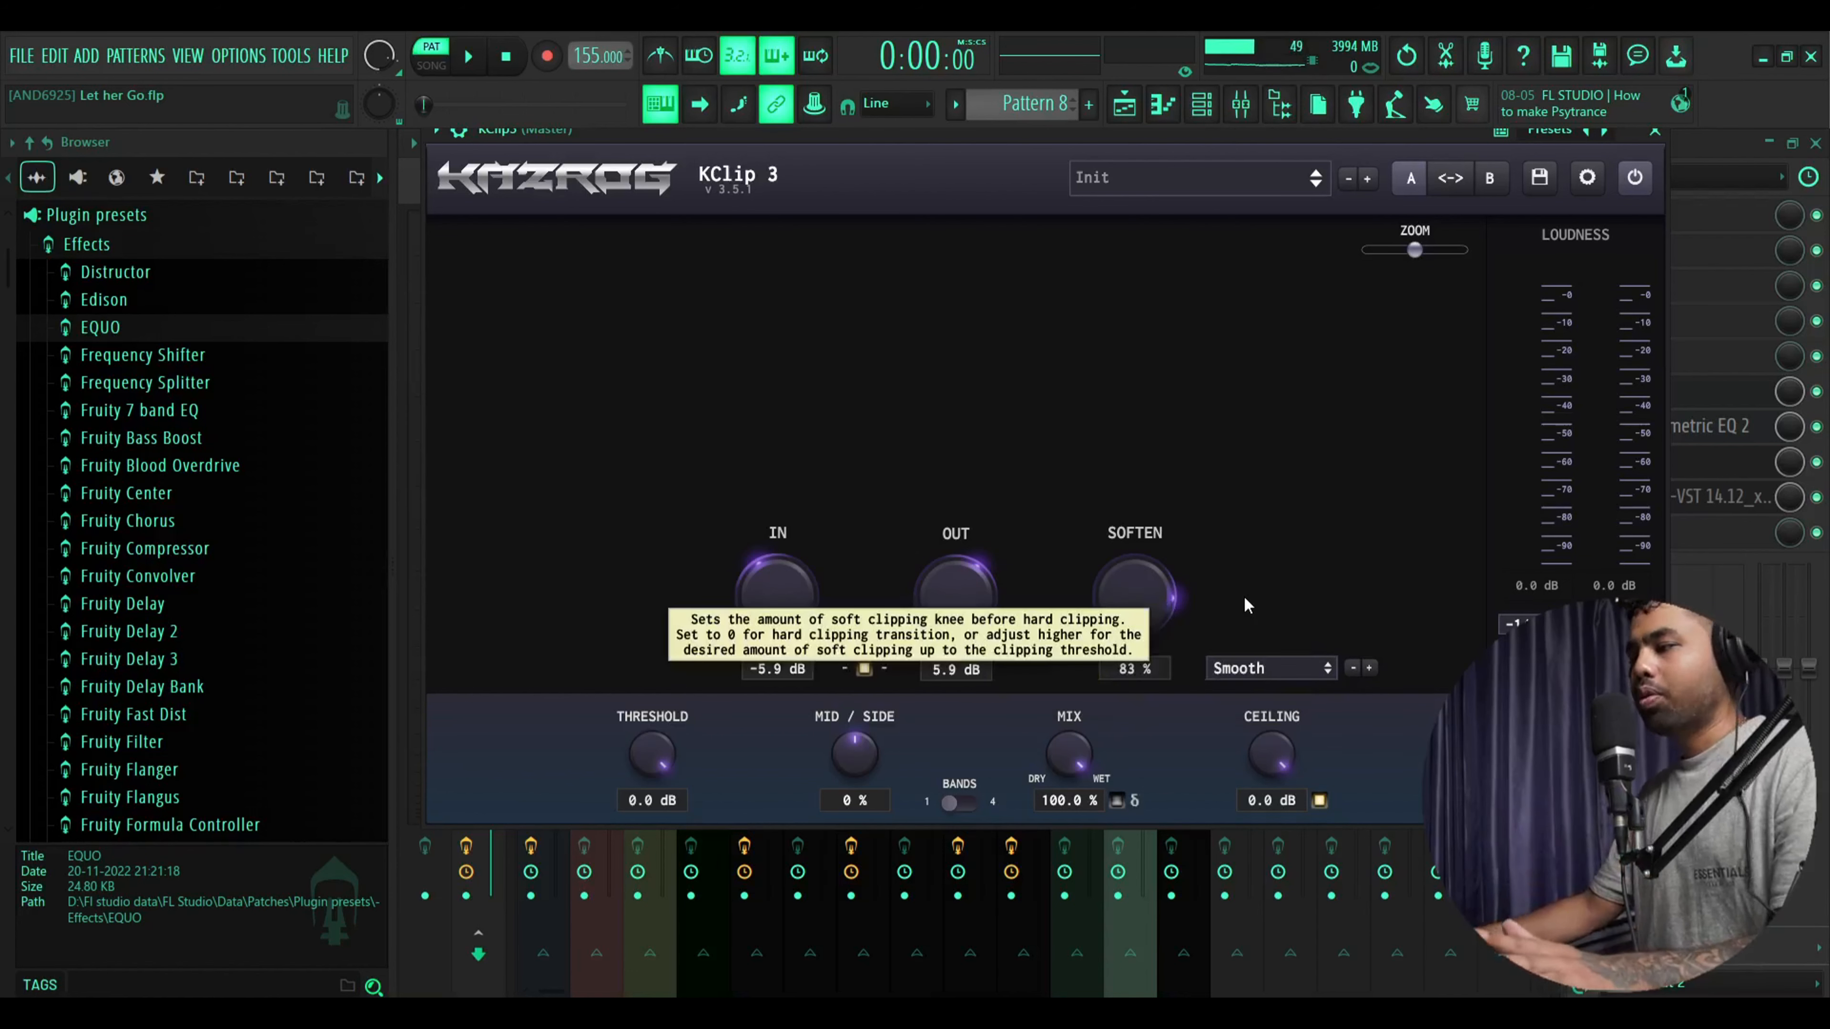
click(1657, 138)
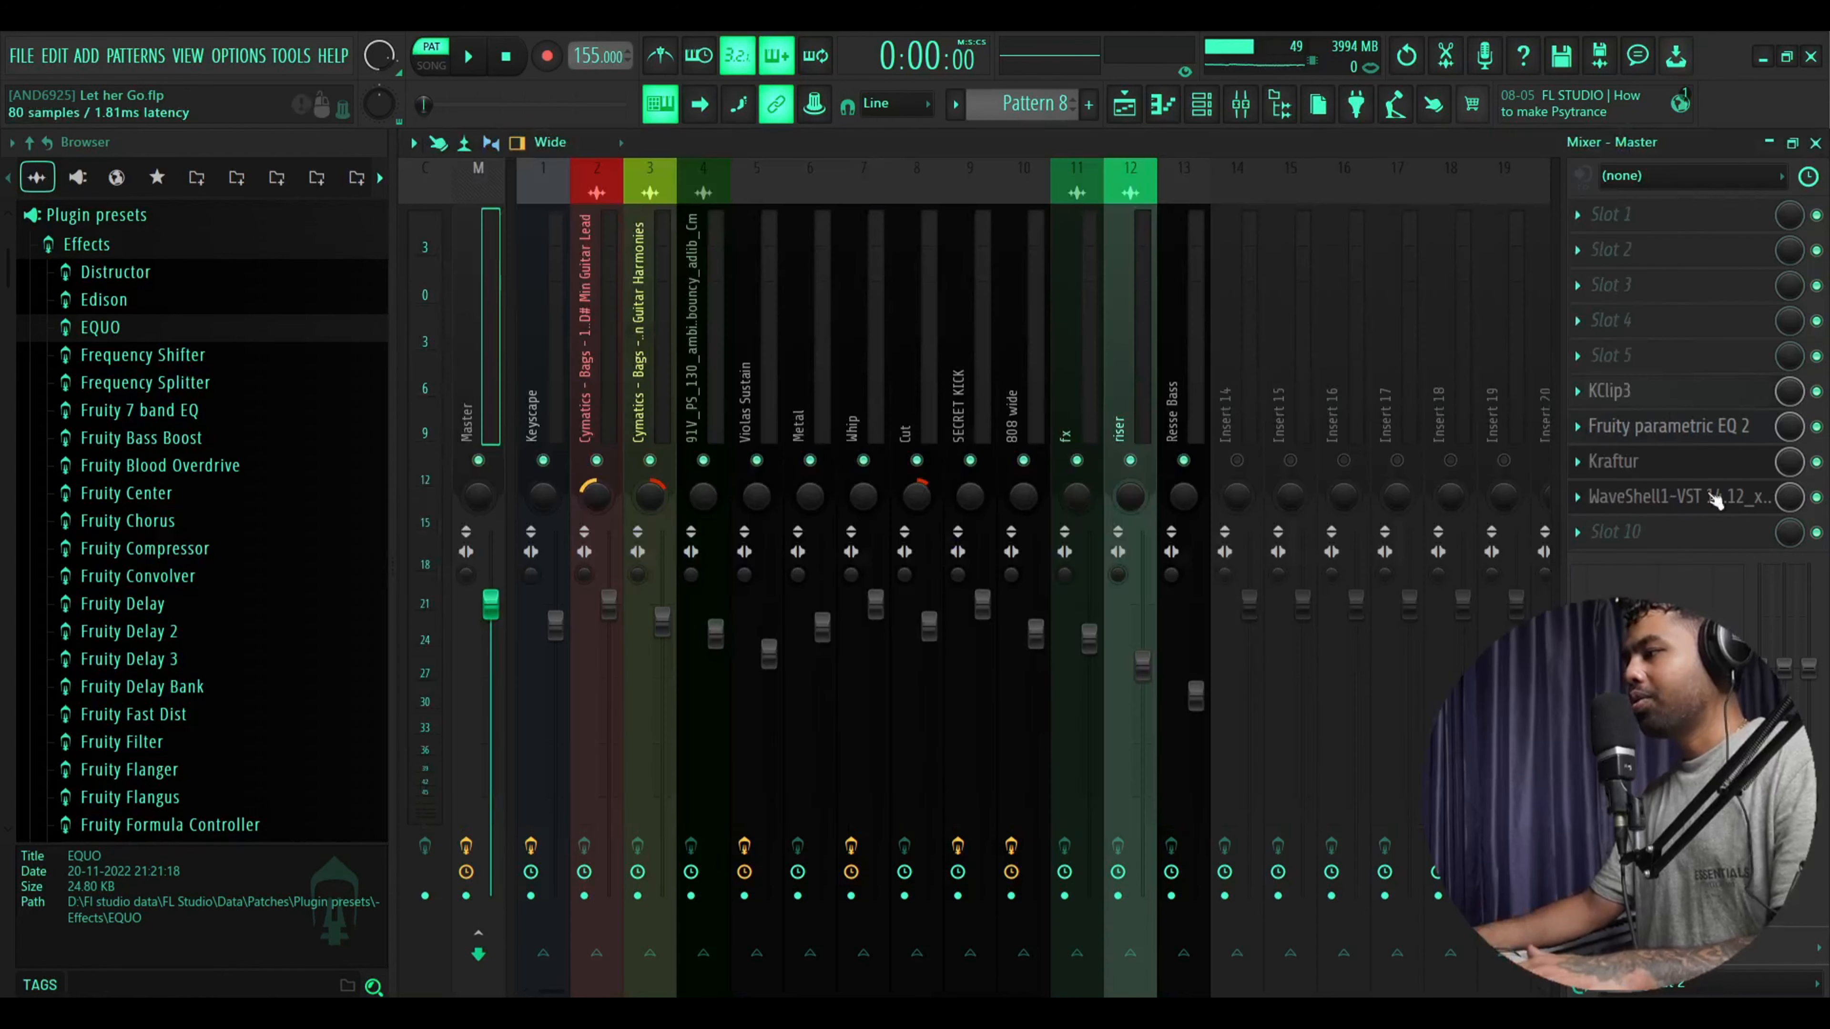
Review the Master's Fruity parametric EQ 2 with its 20Hz + 18kHz cut preset, and inspect the Kraftur settings
click(1645, 433)
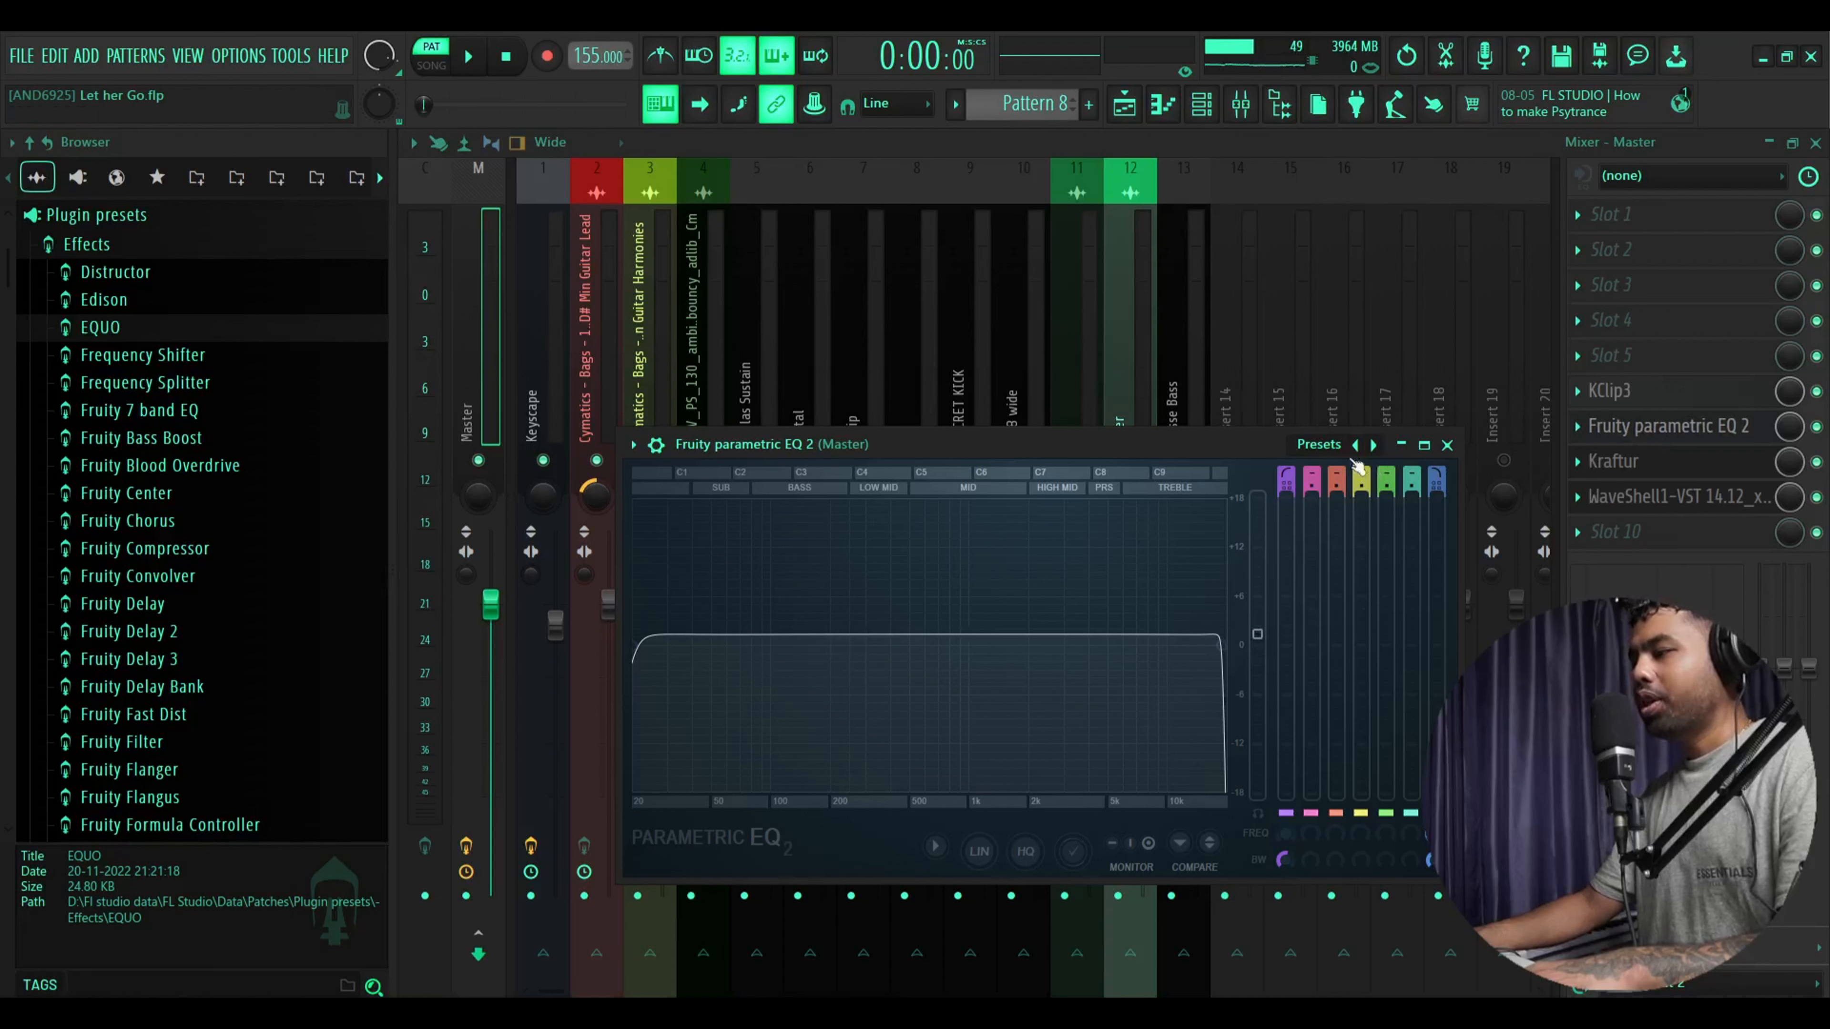
click(1318, 445)
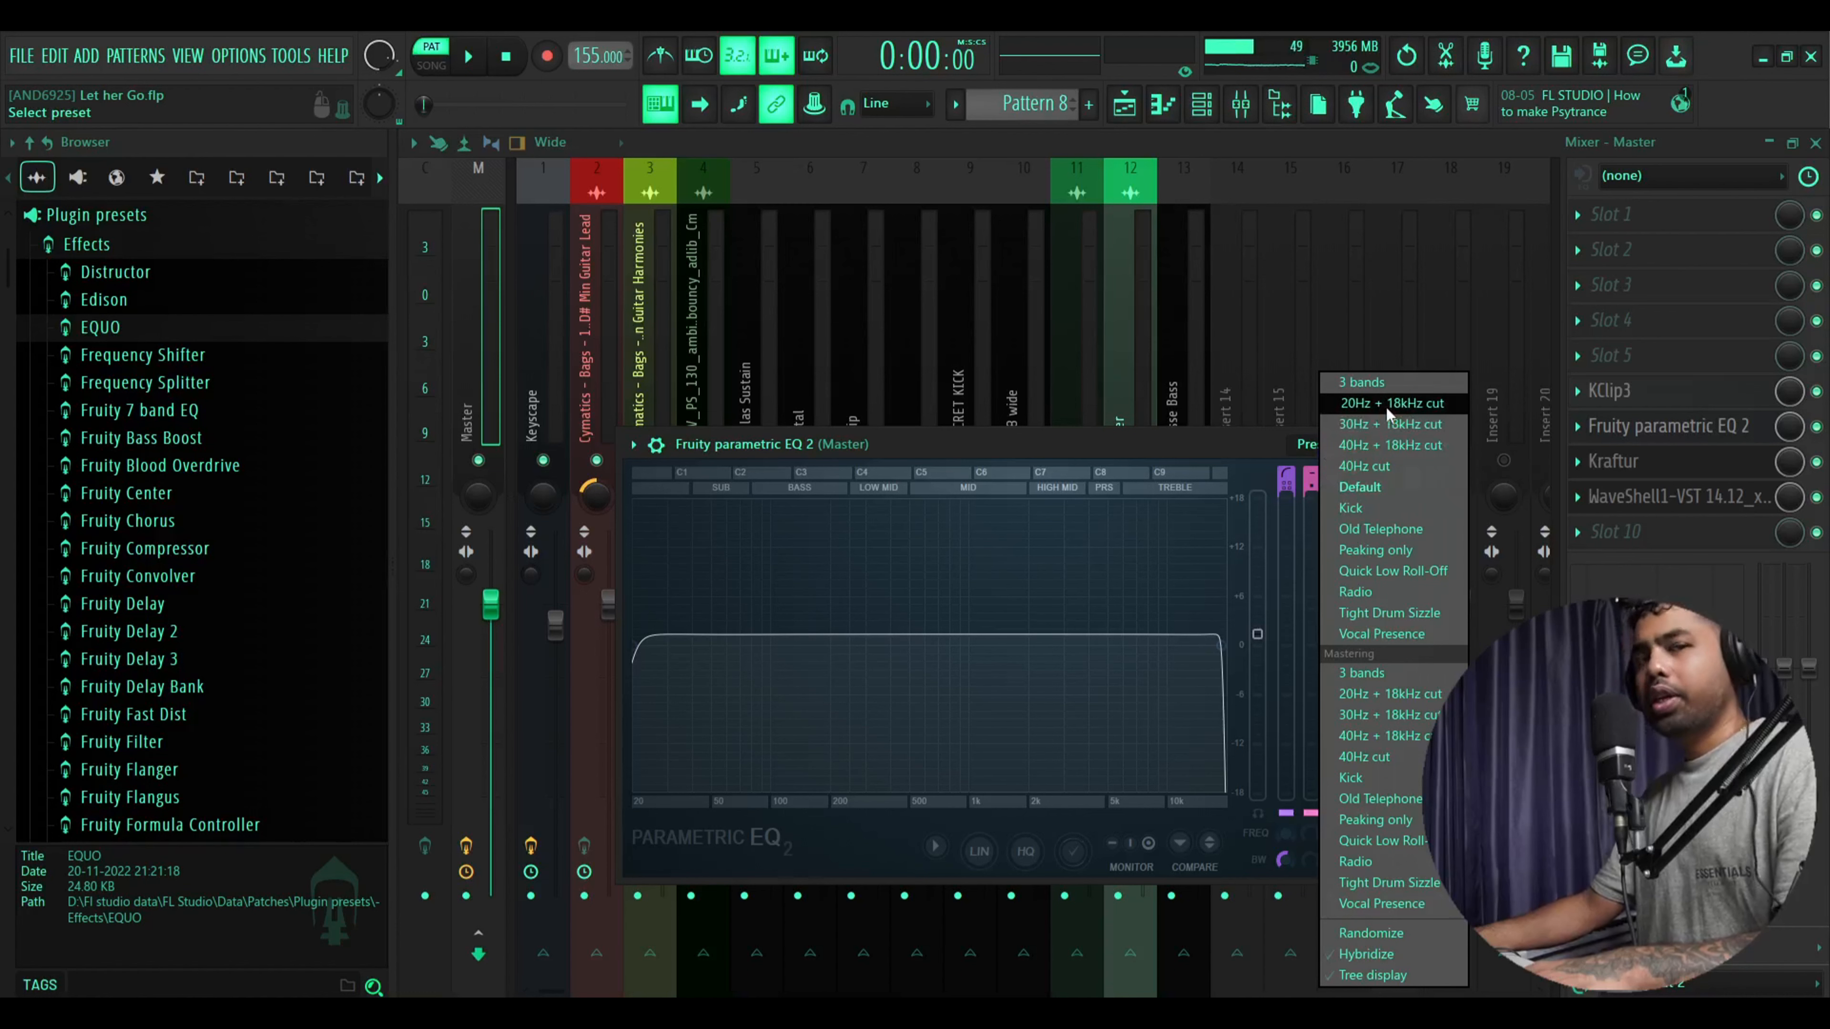
click(1197, 444)
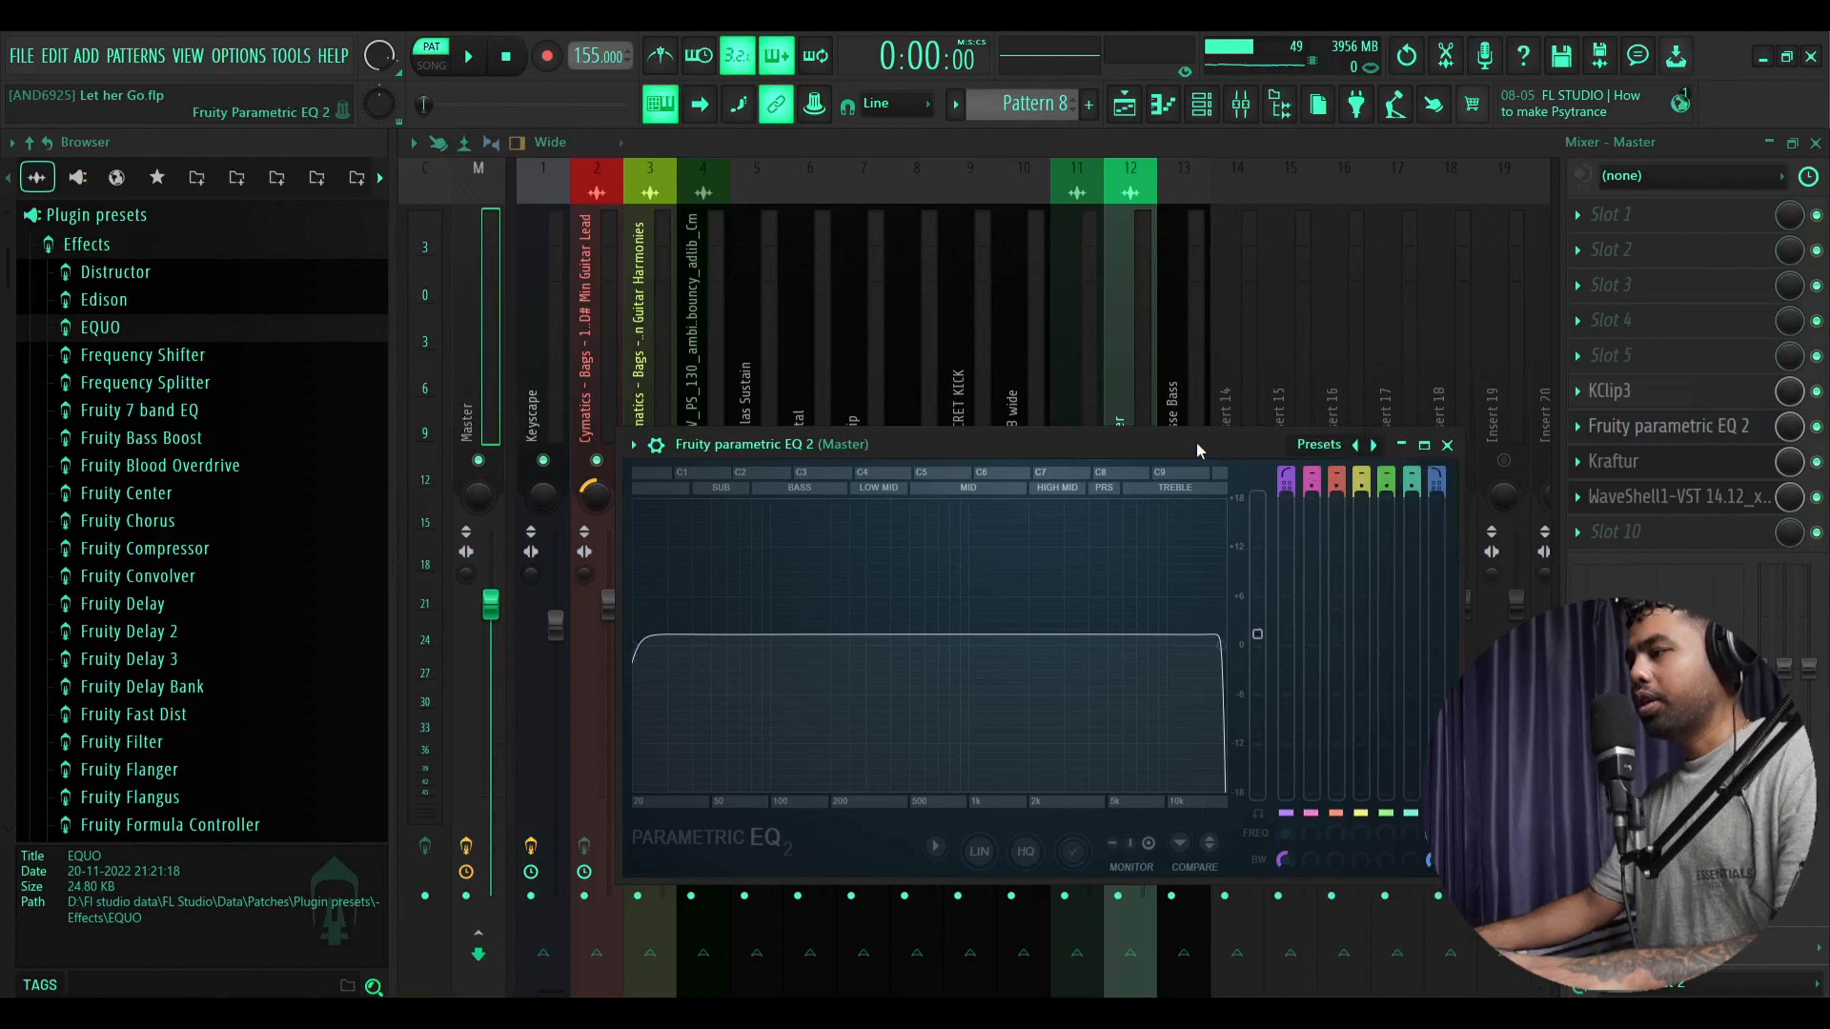
click(1685, 467)
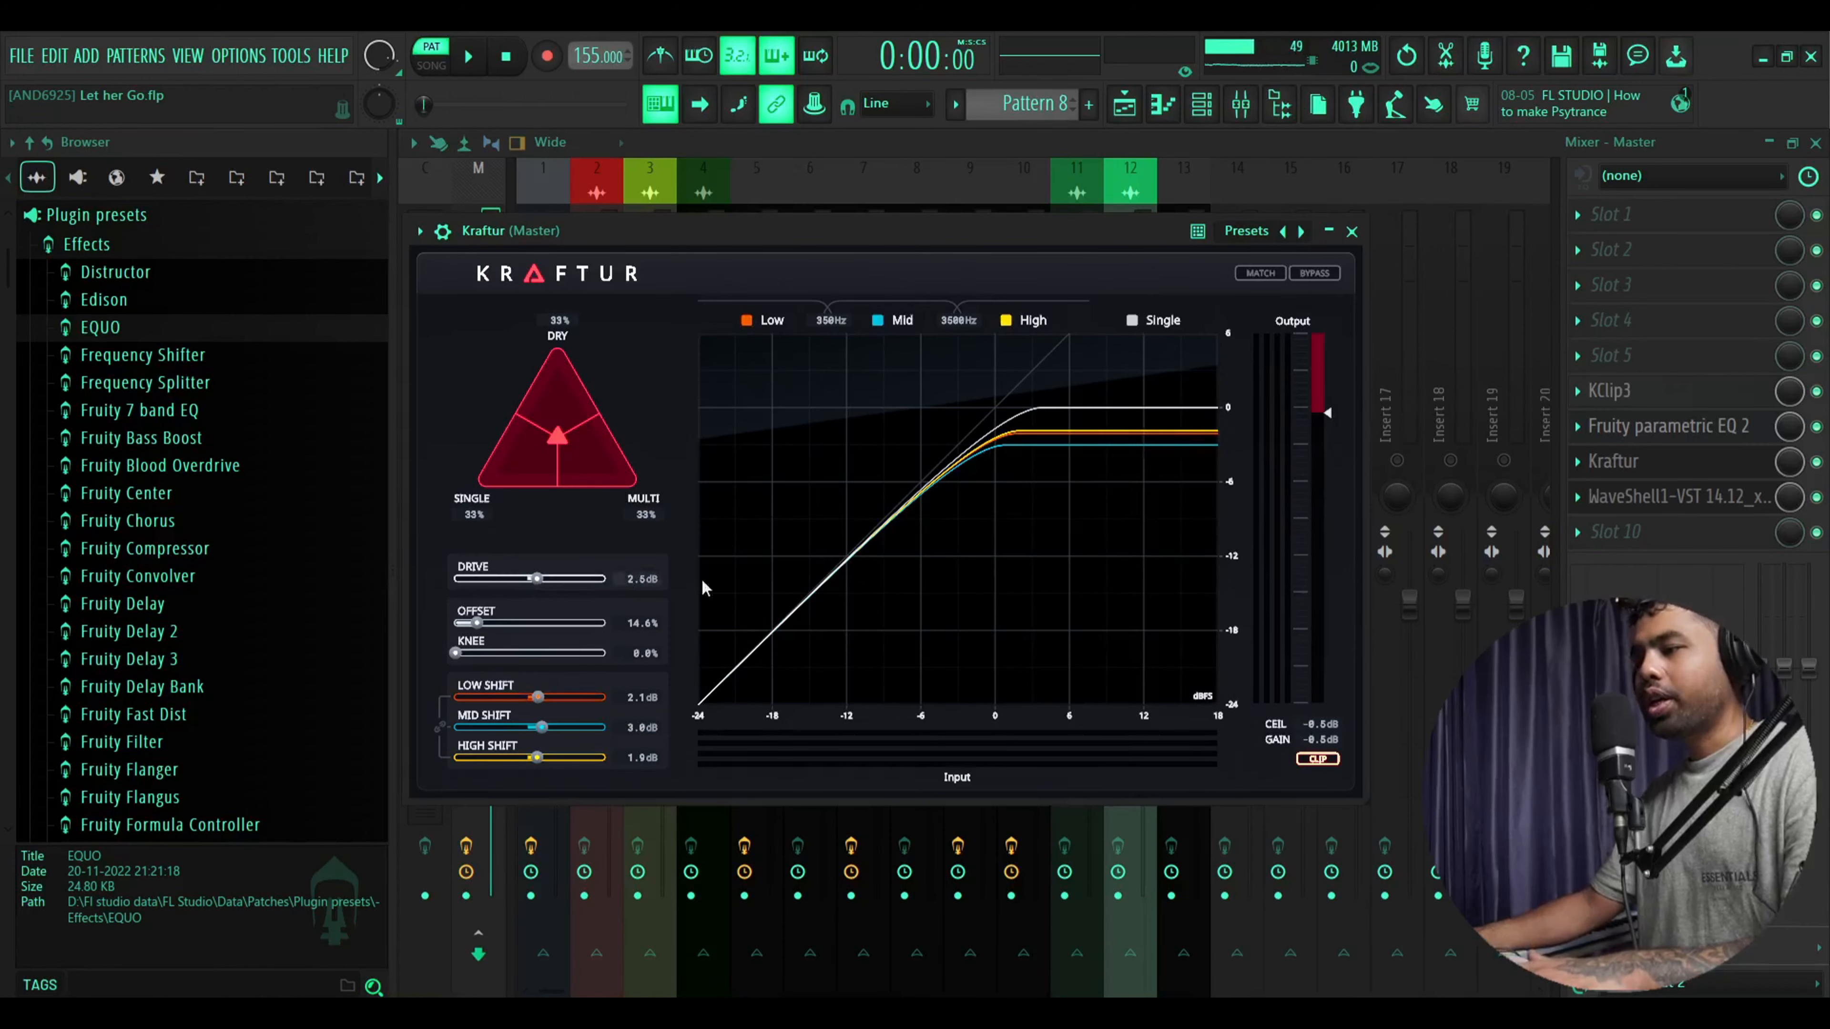
click(1353, 232)
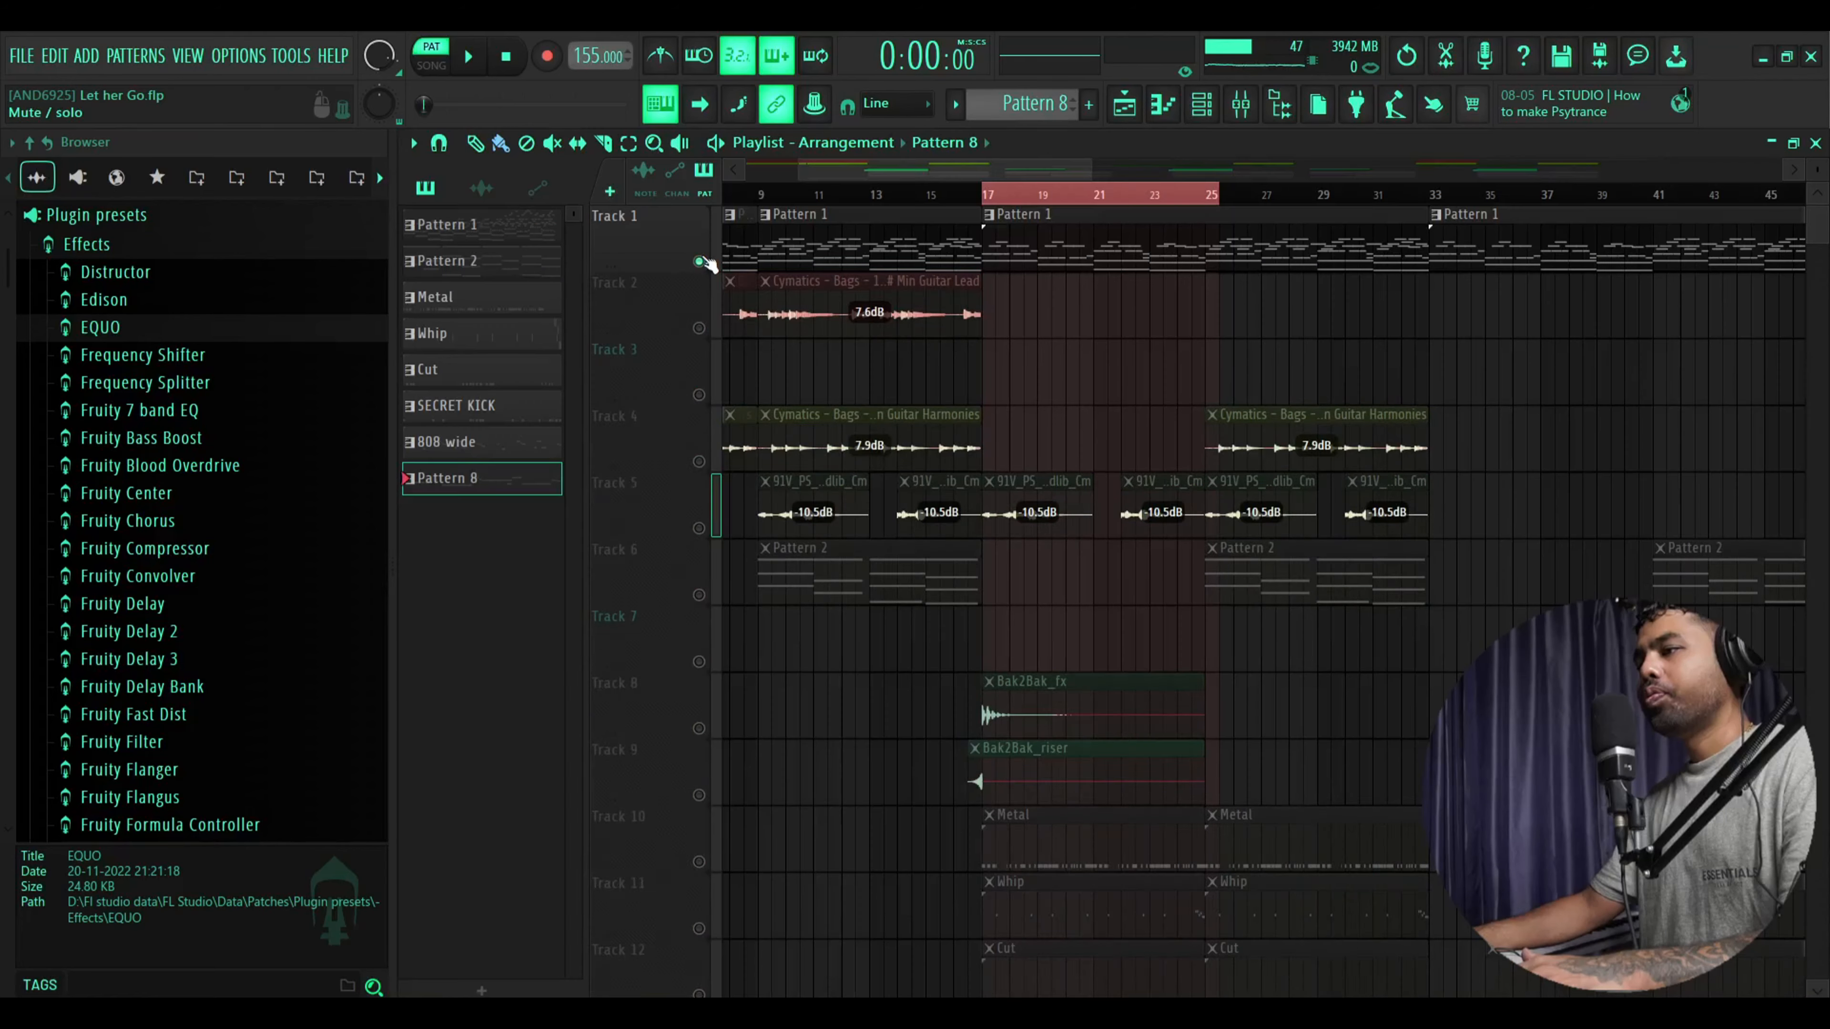
Unmute all playlist tracks, clear the bar 17 to 25 time selection and return to the song's start in song mode
right_click(701, 261)
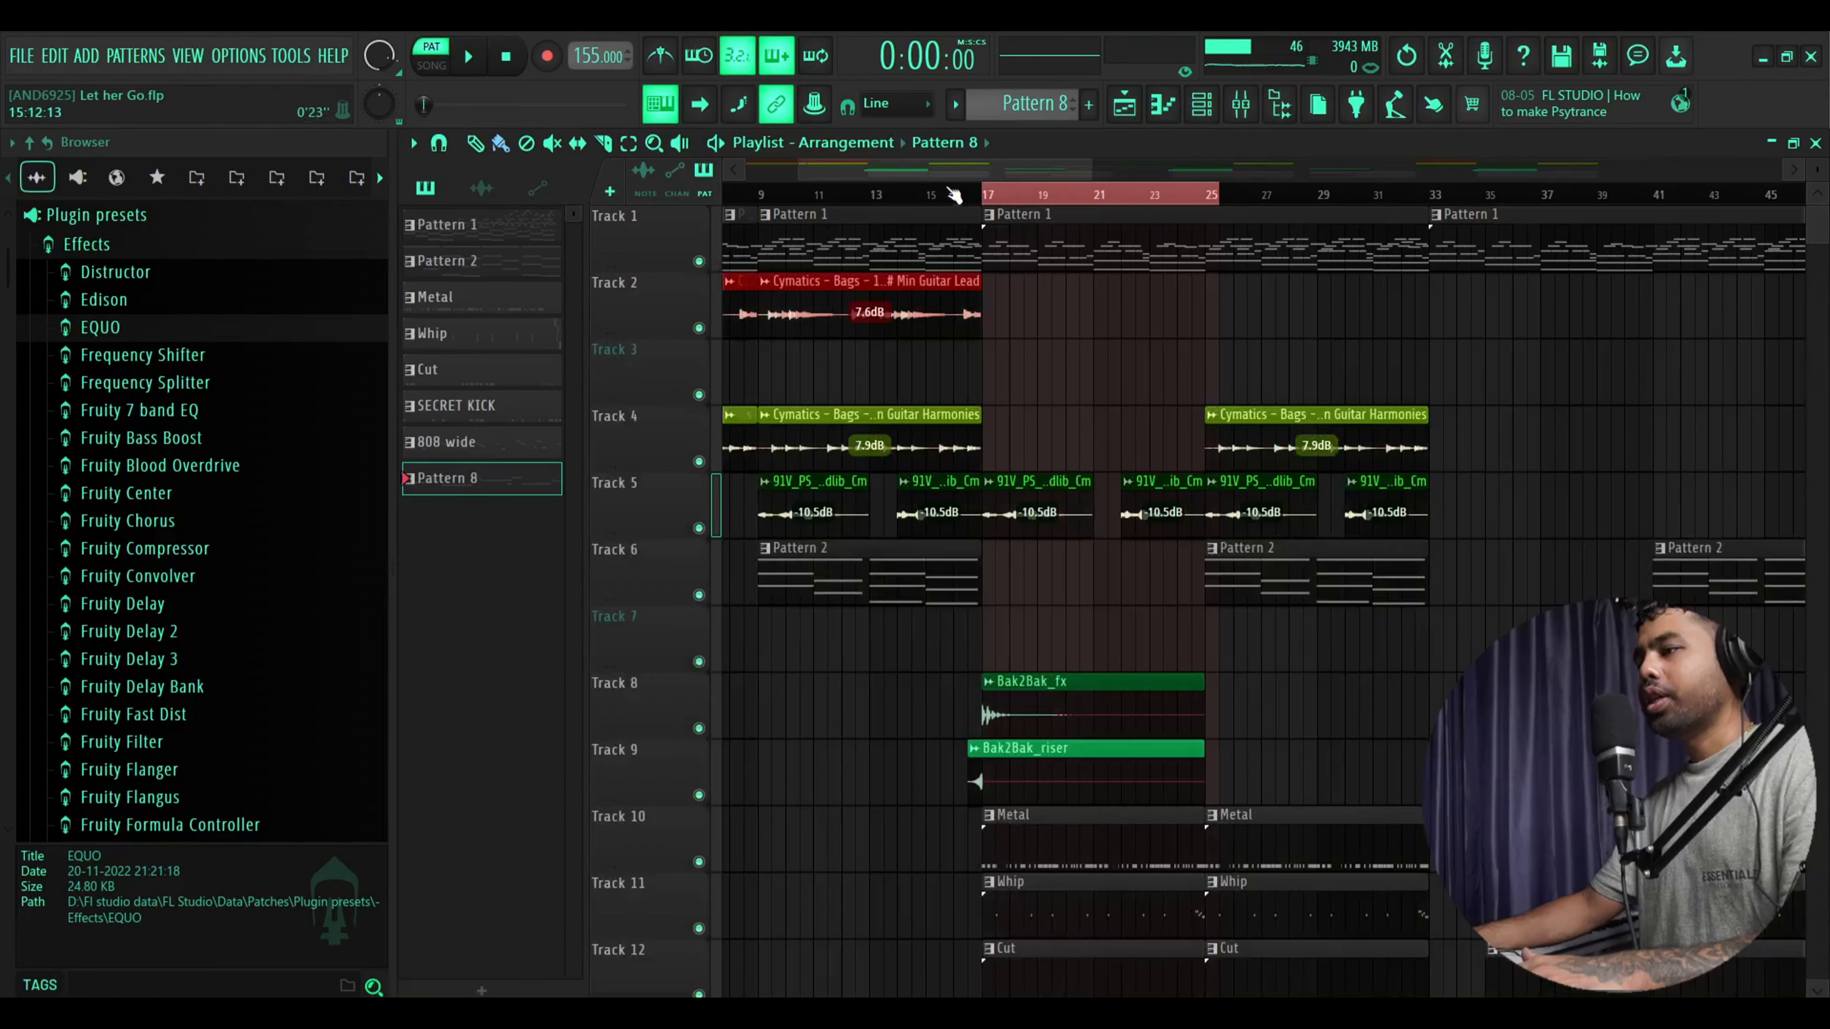
click(761, 173)
double_click(780, 196)
drag(782, 197, 566, 202)
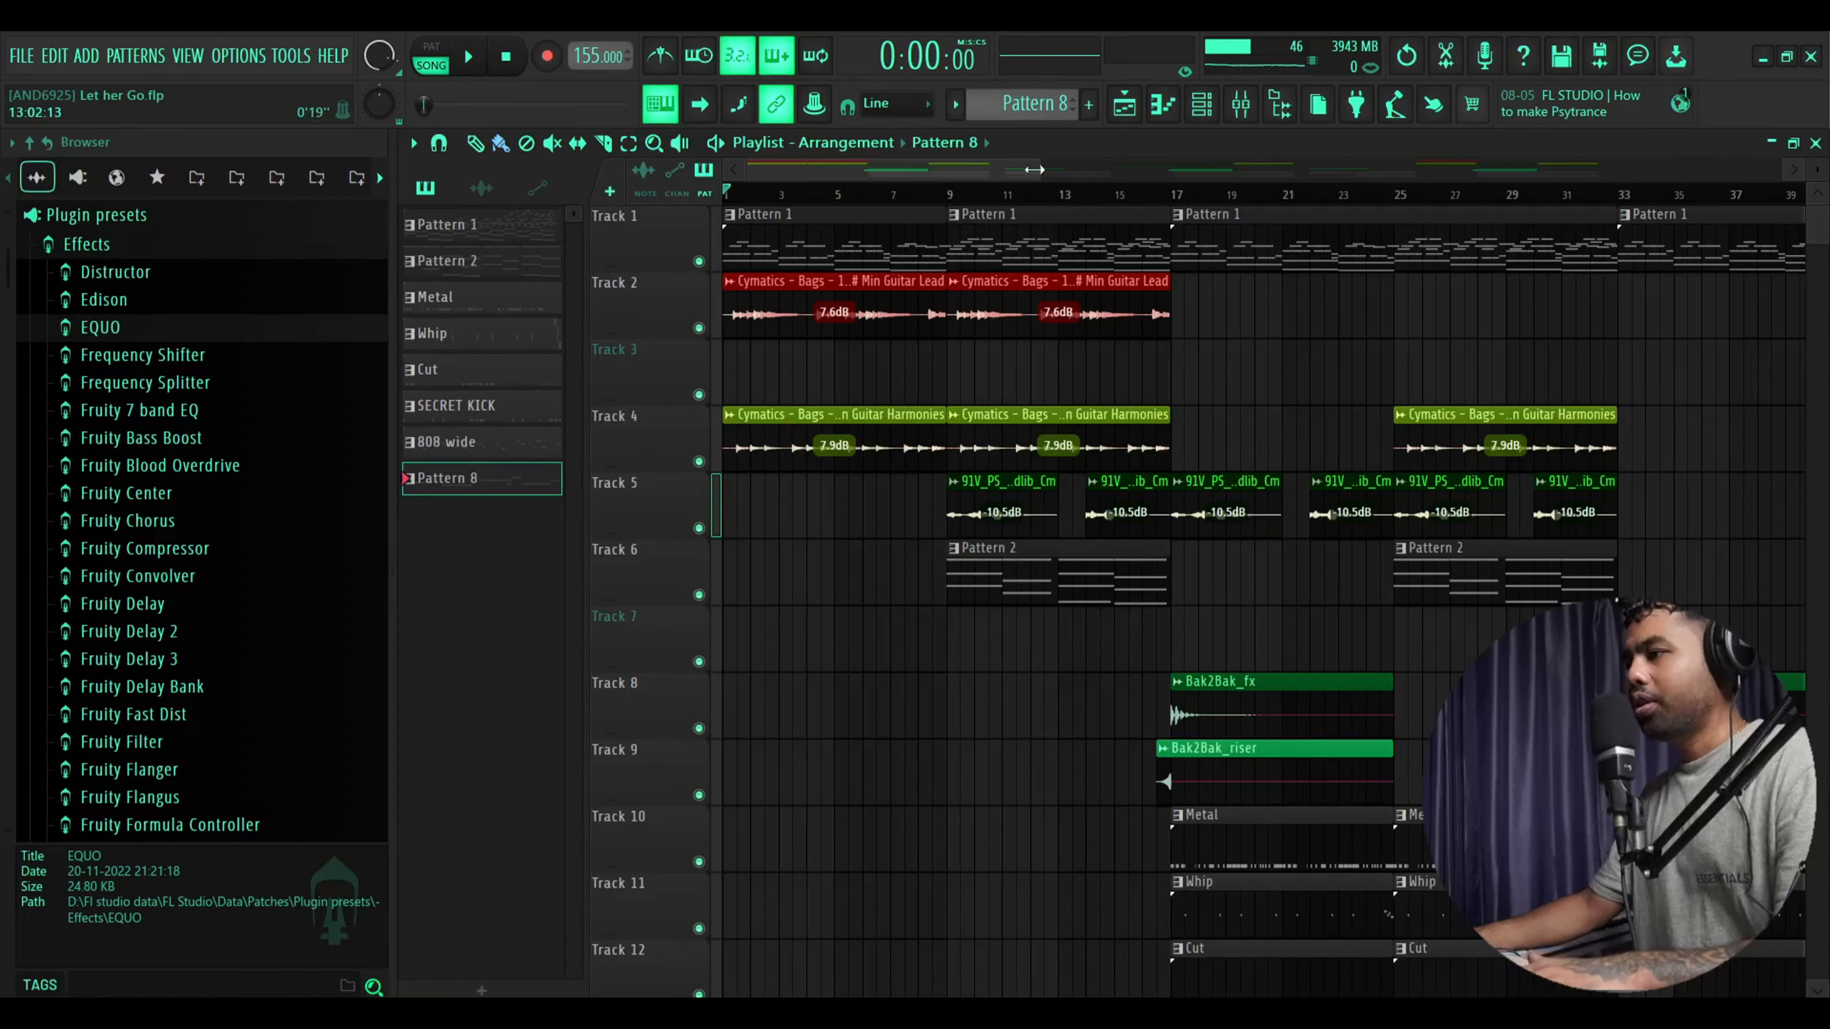
Play the full arrangement from the start in song mode, showing the whole playlist with auto-scrolling turned on
scroll(1462, 361, down, 5)
key(space)
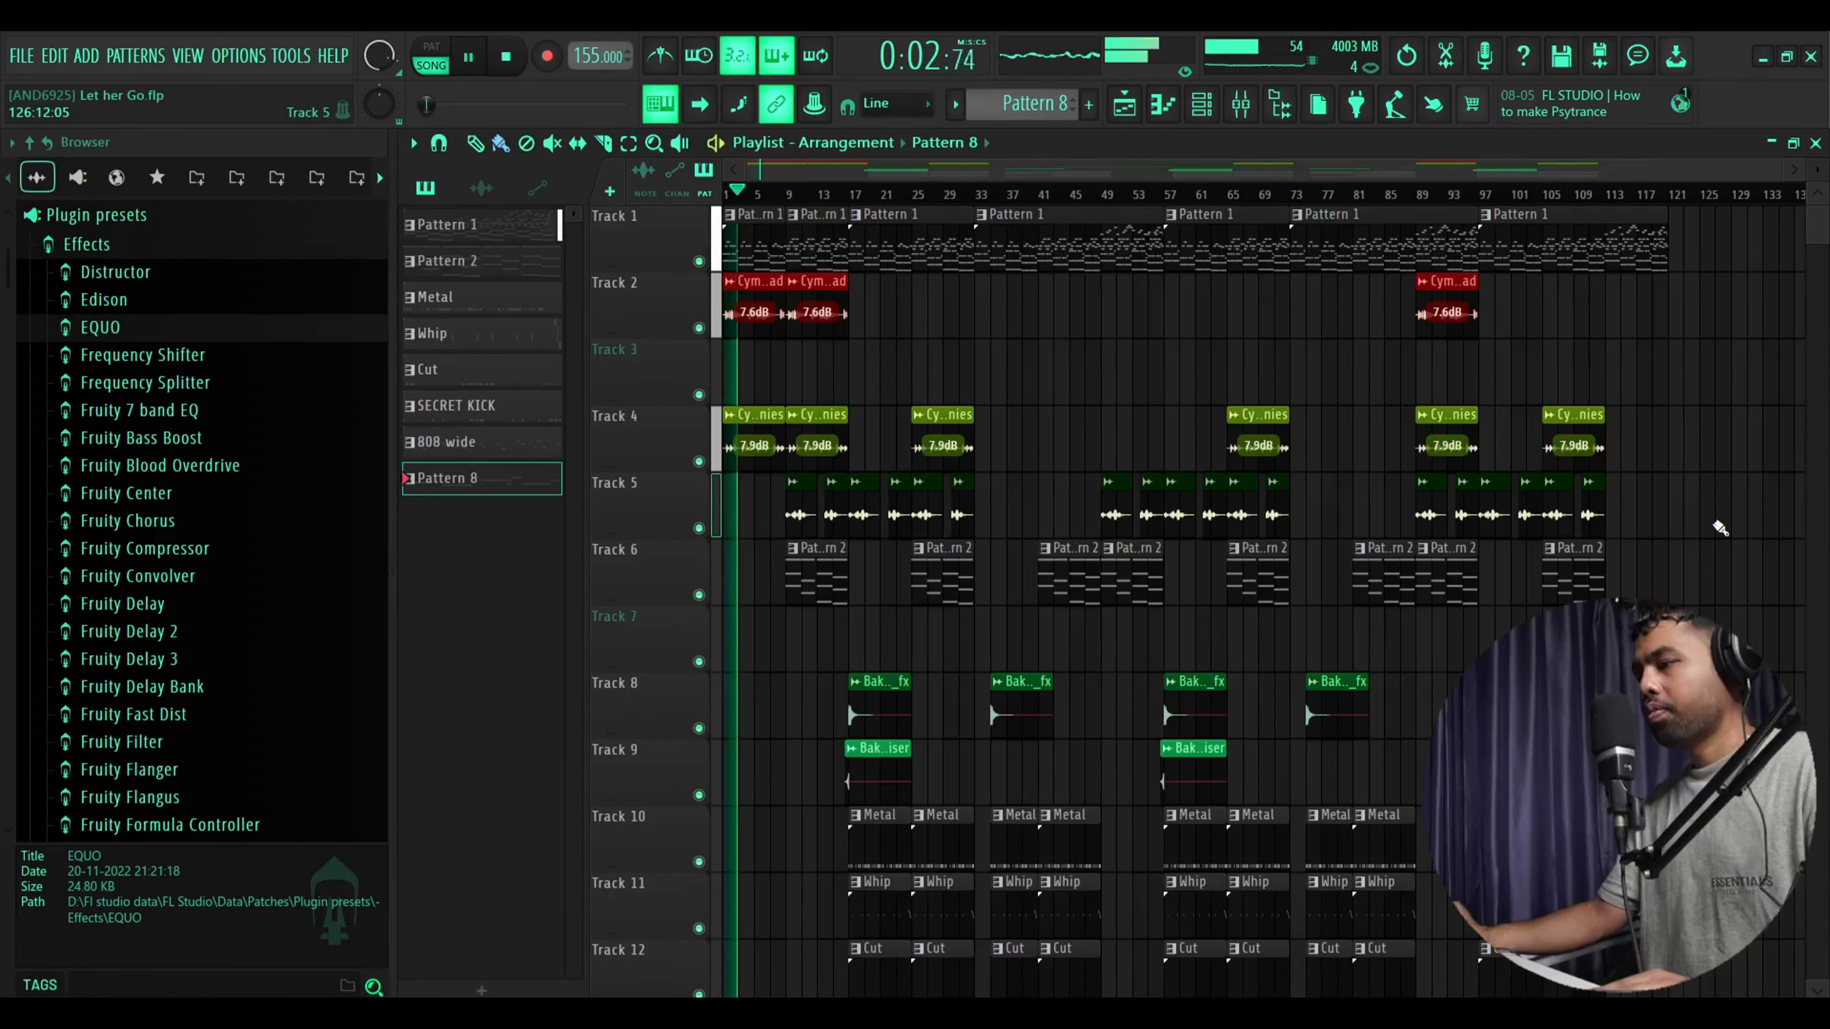
scroll(1720, 528, down, 1)
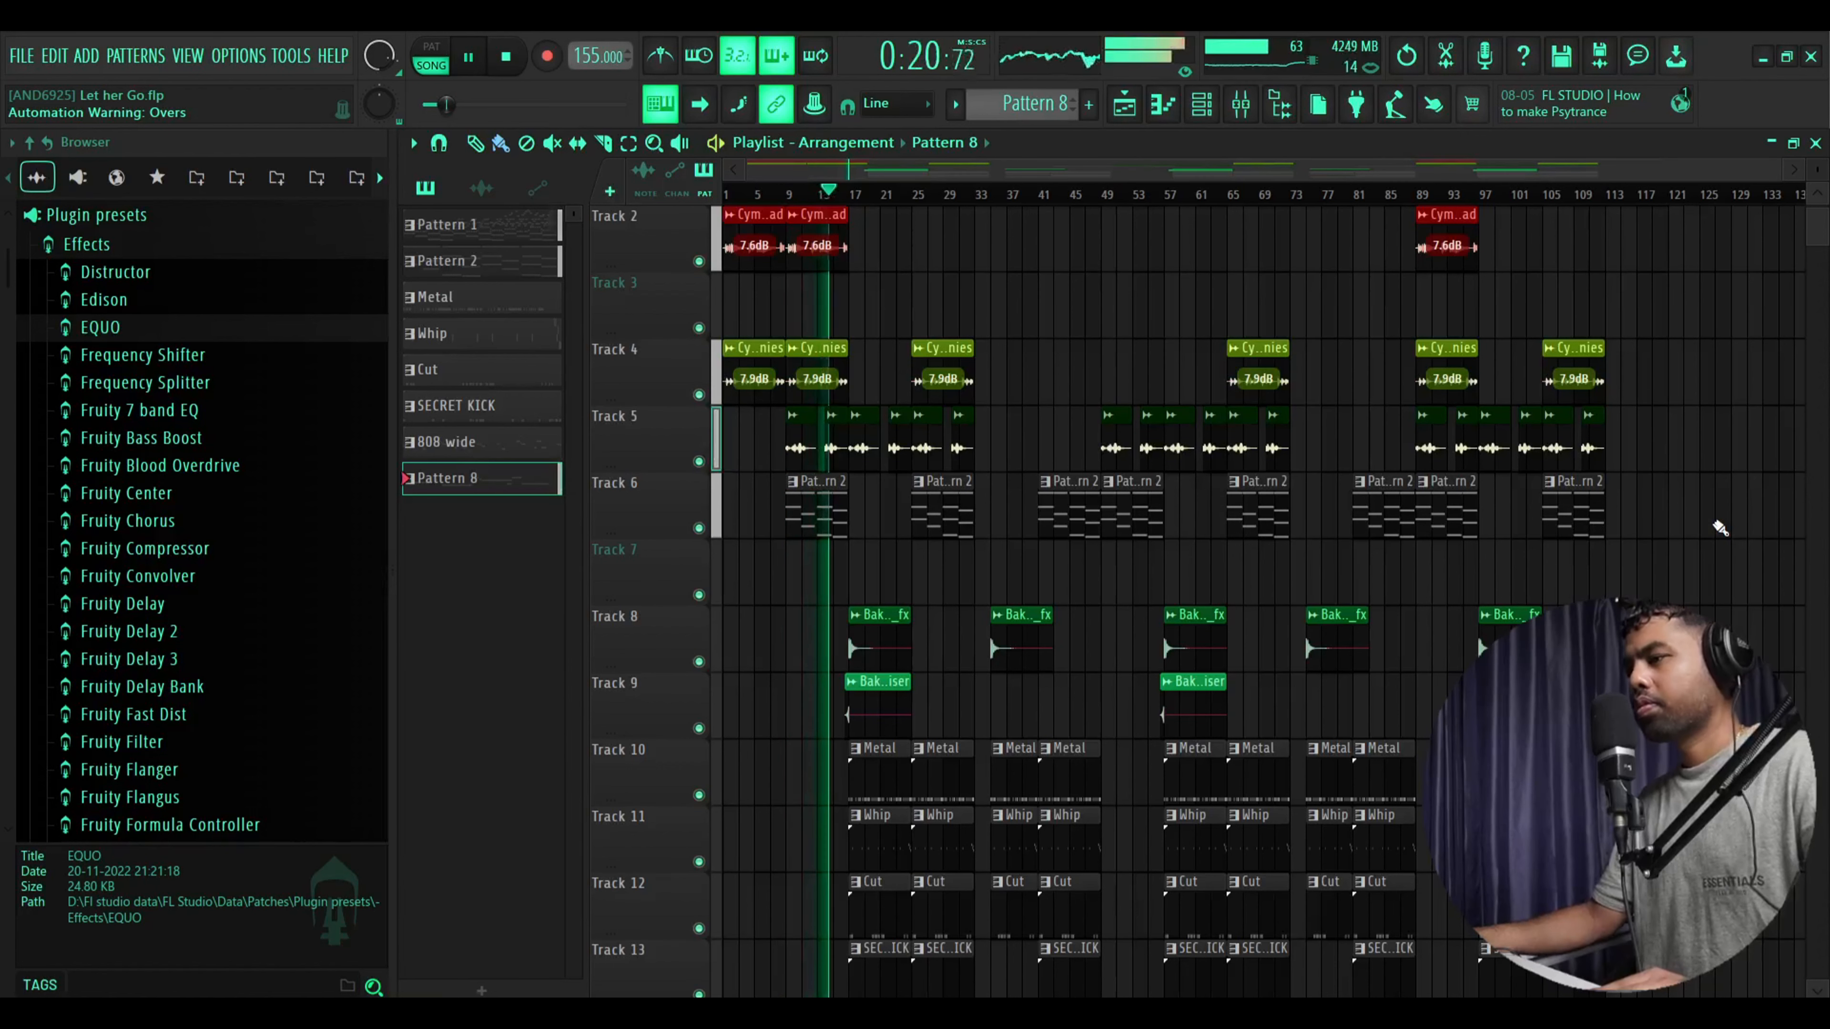
scroll(1719, 529, down, 3)
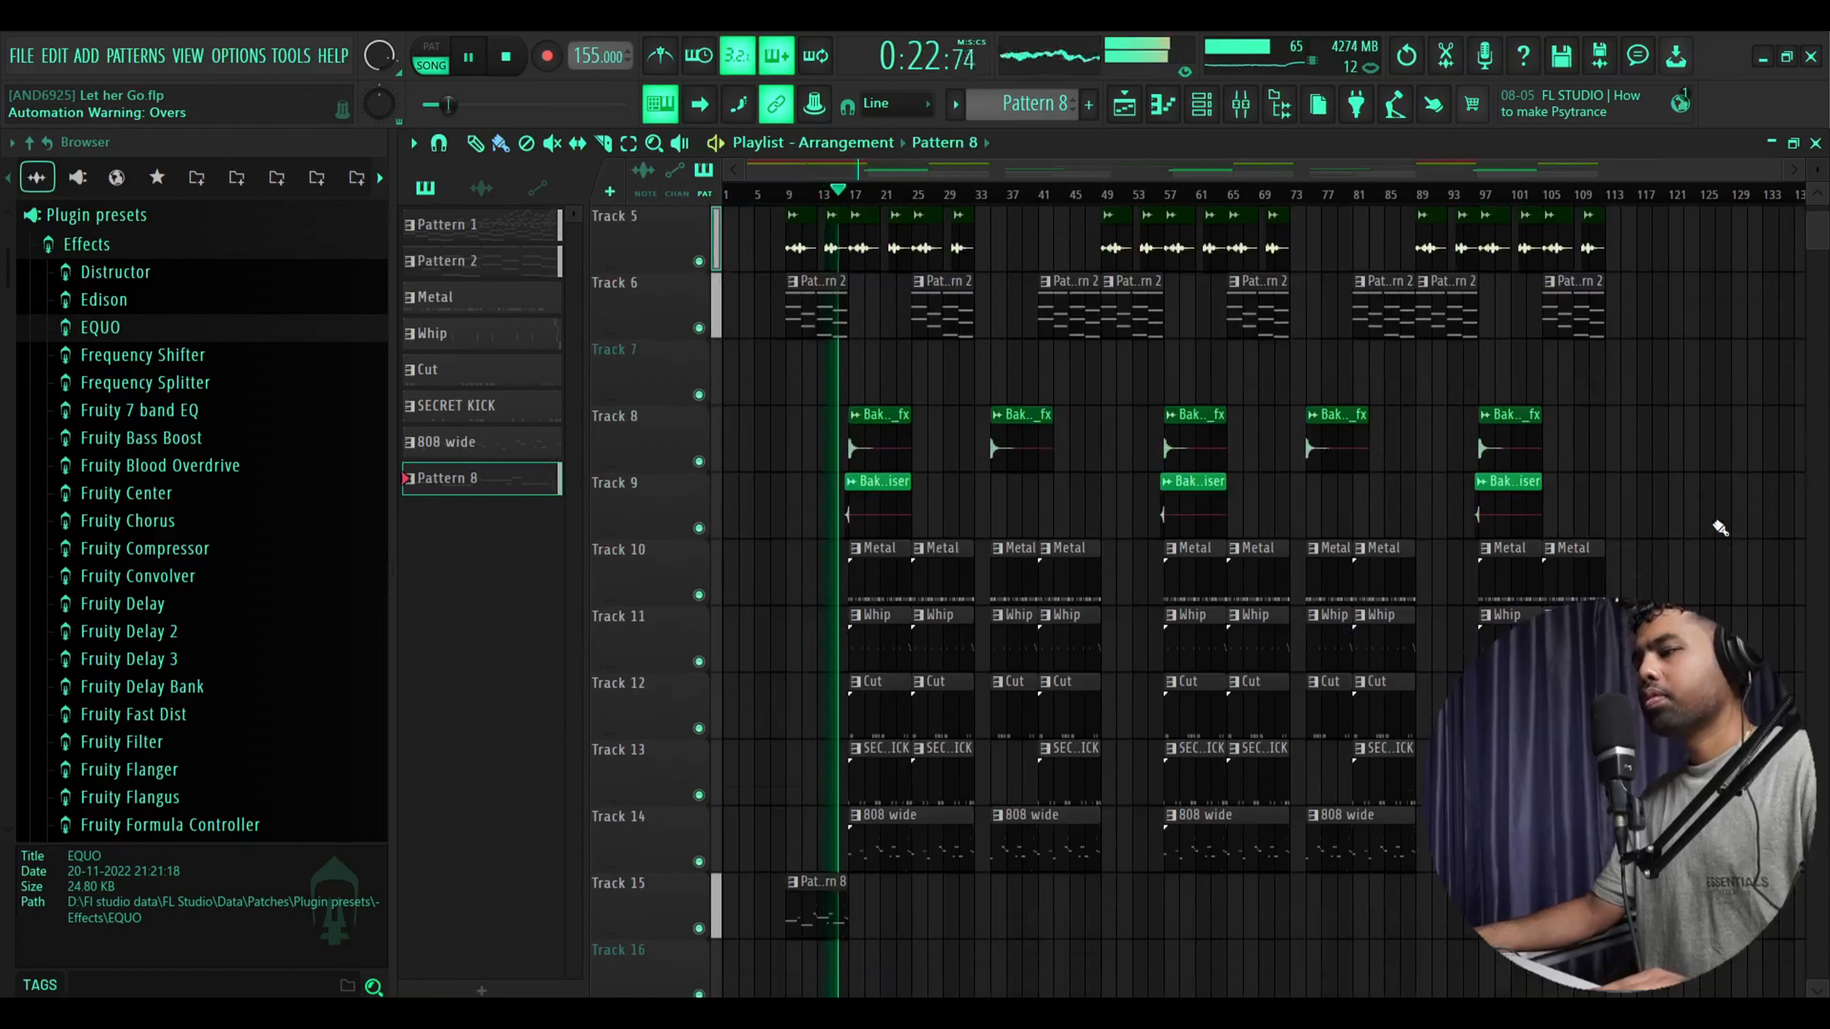
scroll(1719, 529, up, 1)
click(700, 104)
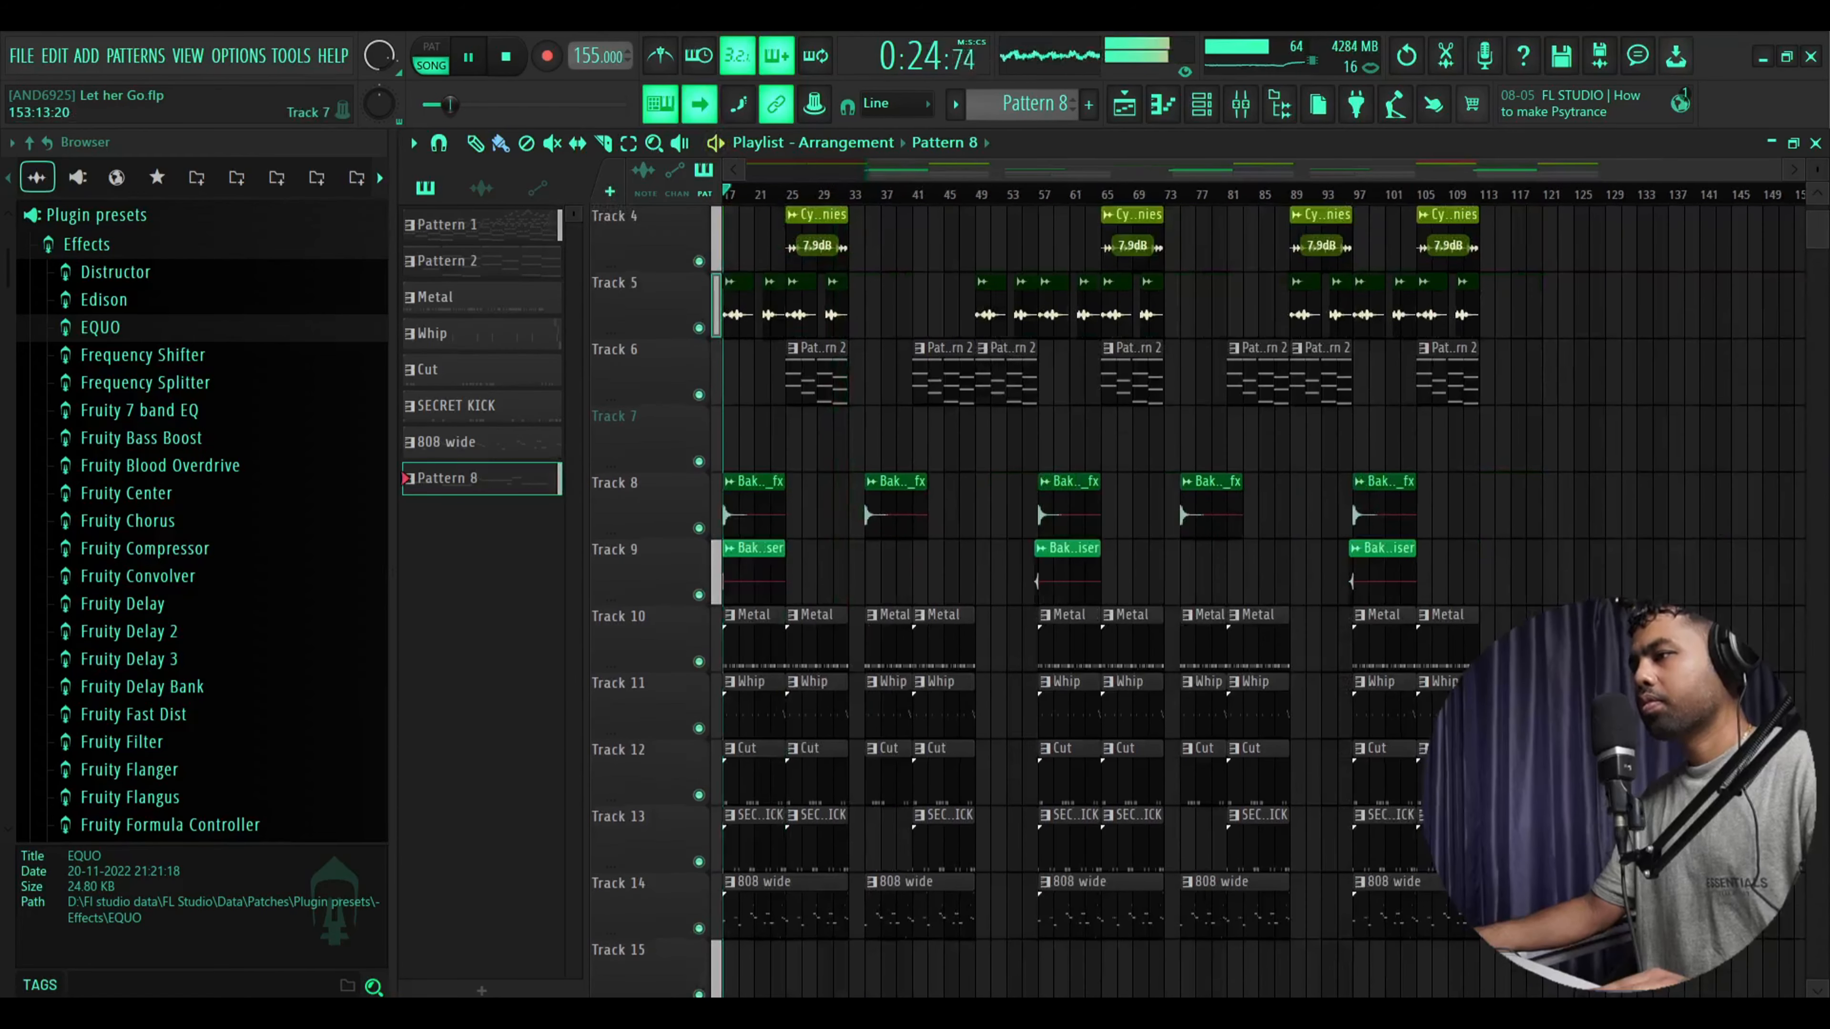